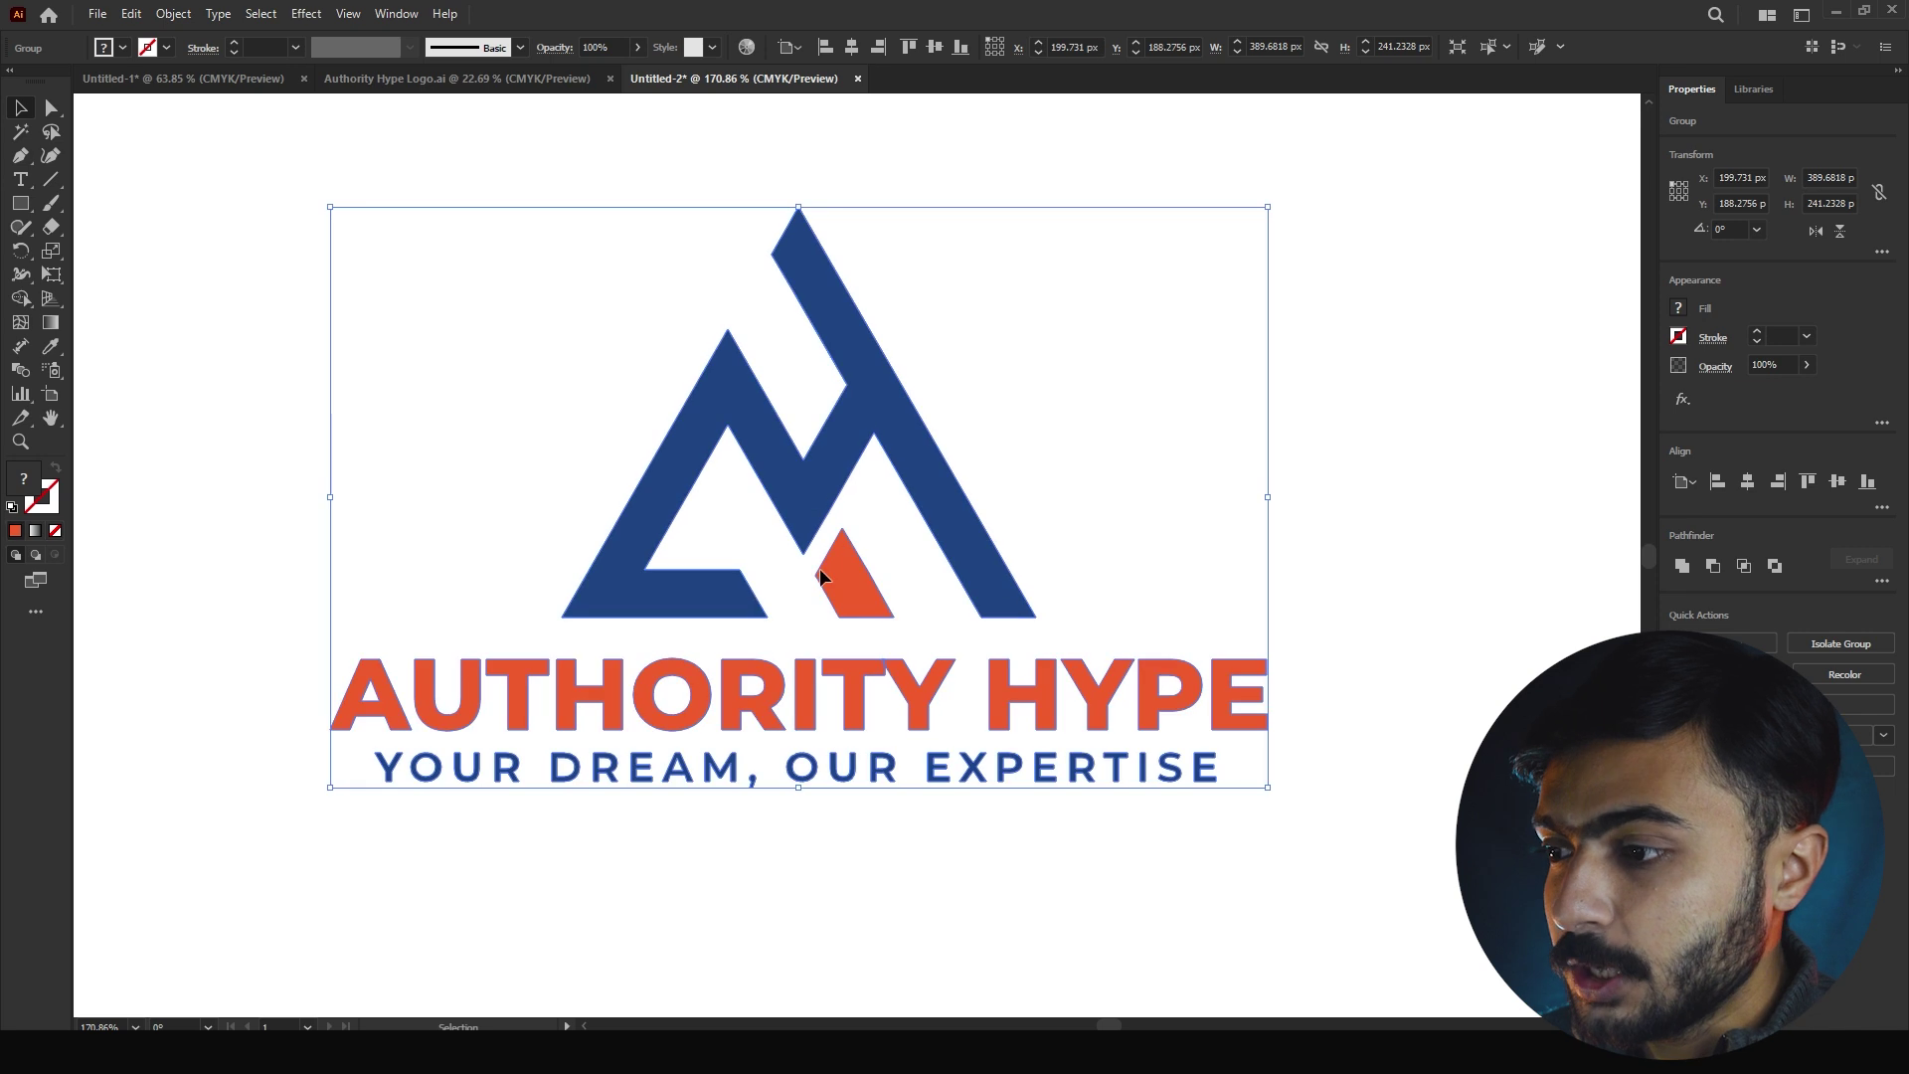
Select the entire logo artwork and ungroup it
{"action": "left_click", "coordinate": [1120, 488]}
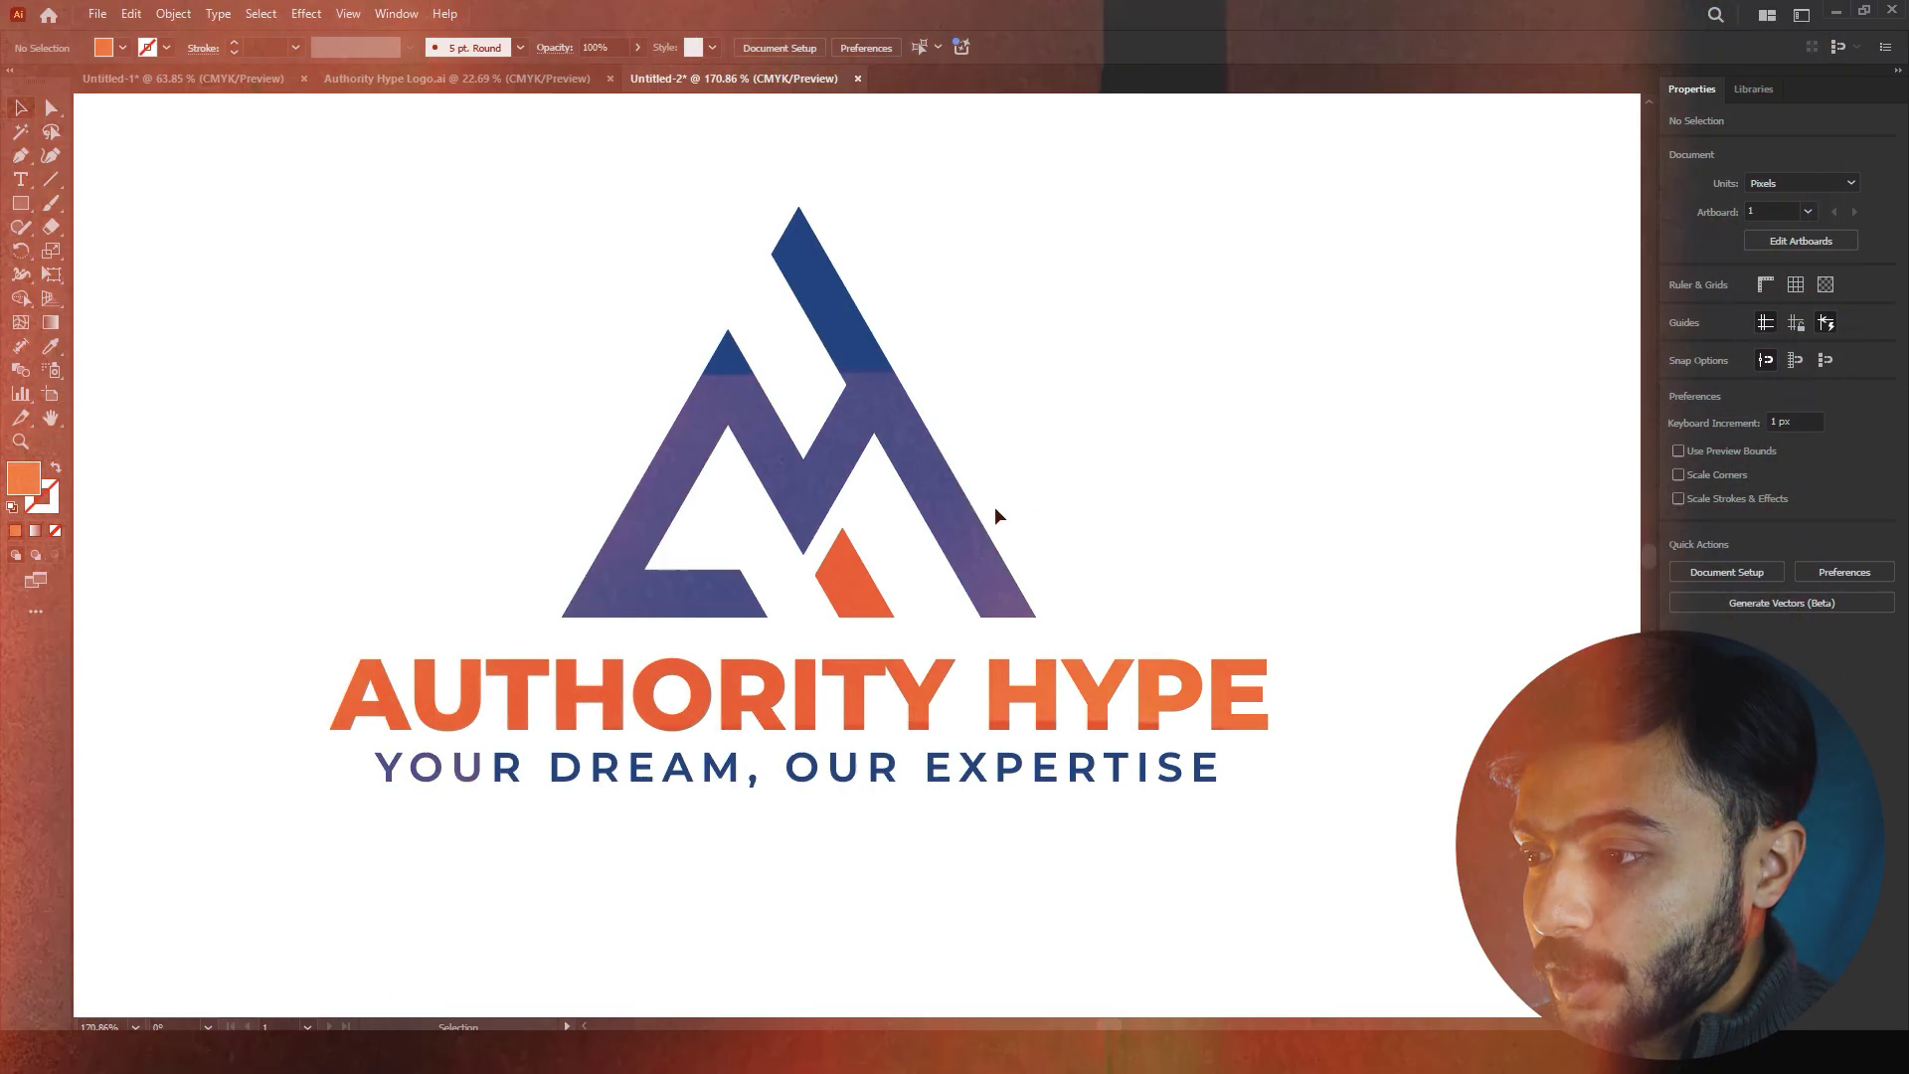
{"action": "key", "text": "ctrl+a"}
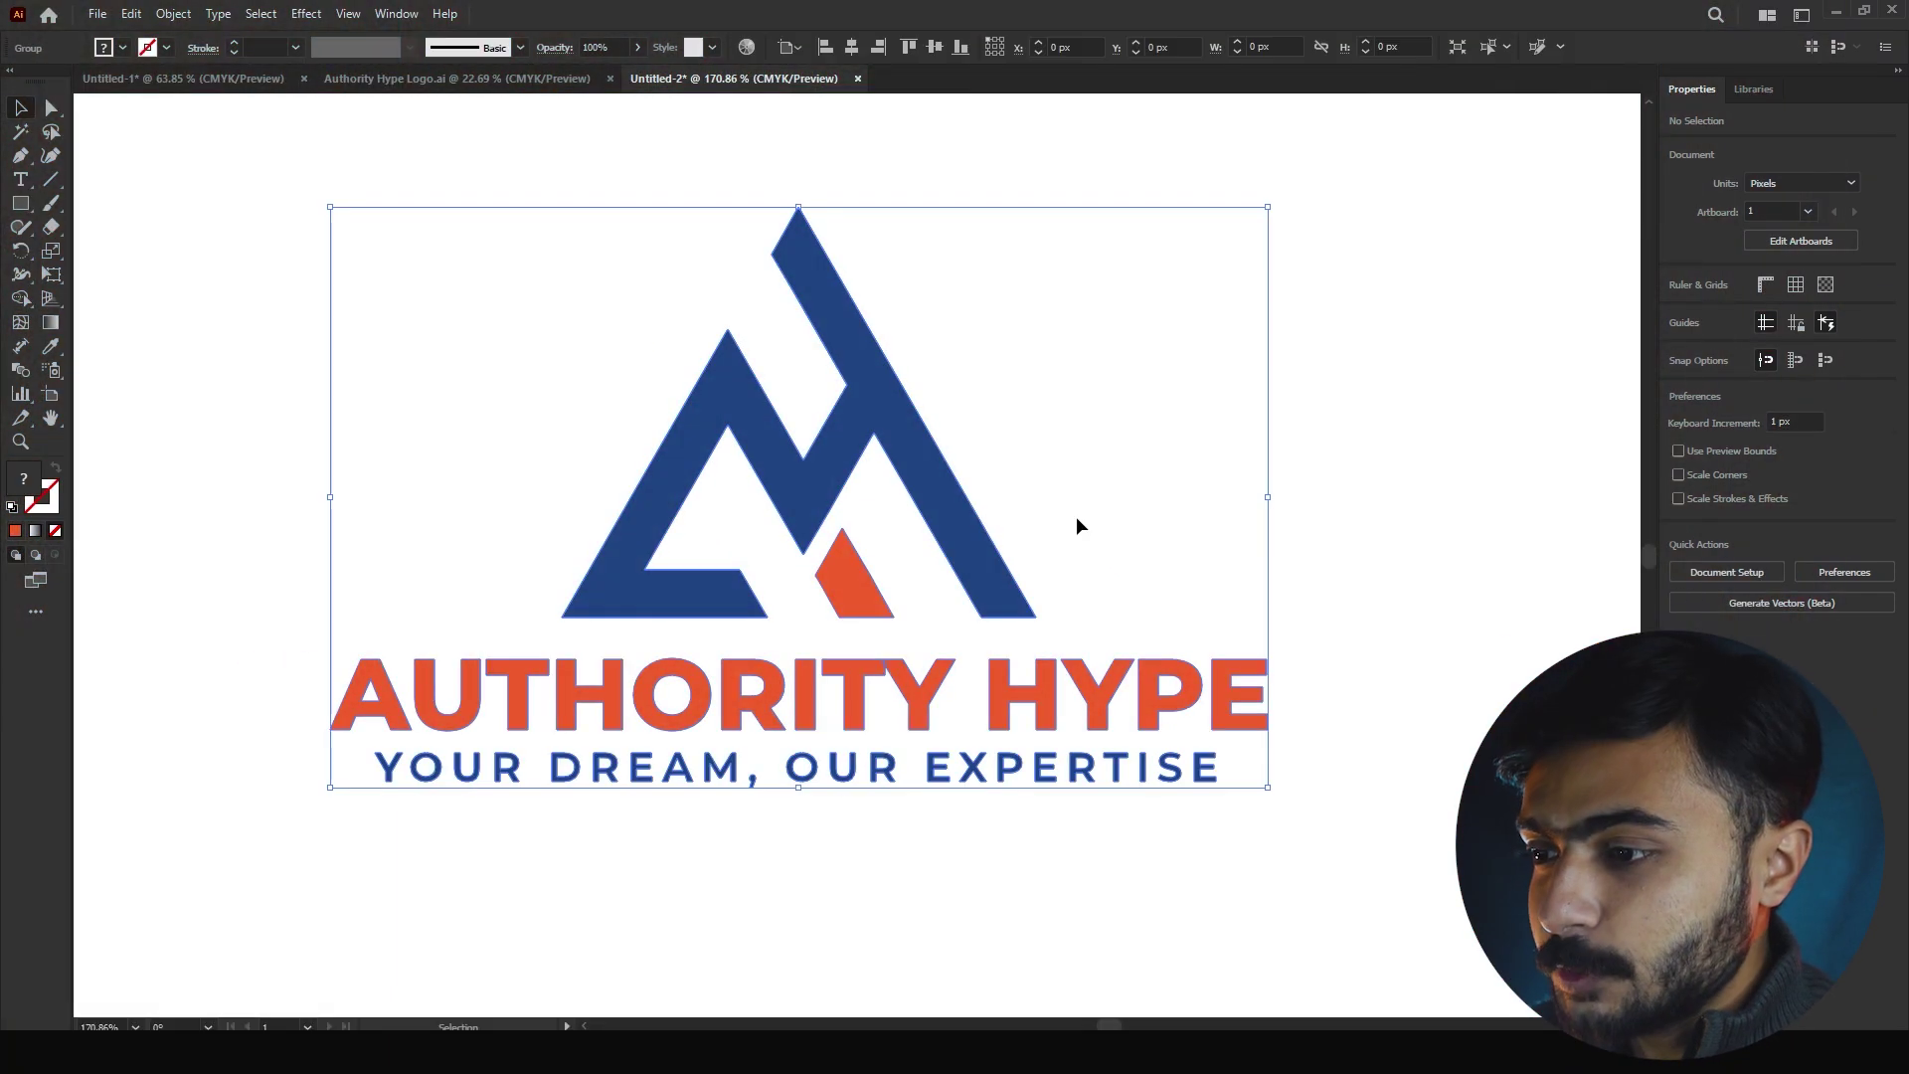
{"action": "key", "text": "a"}
{"action": "key", "text": "ctrl+shift+g"}
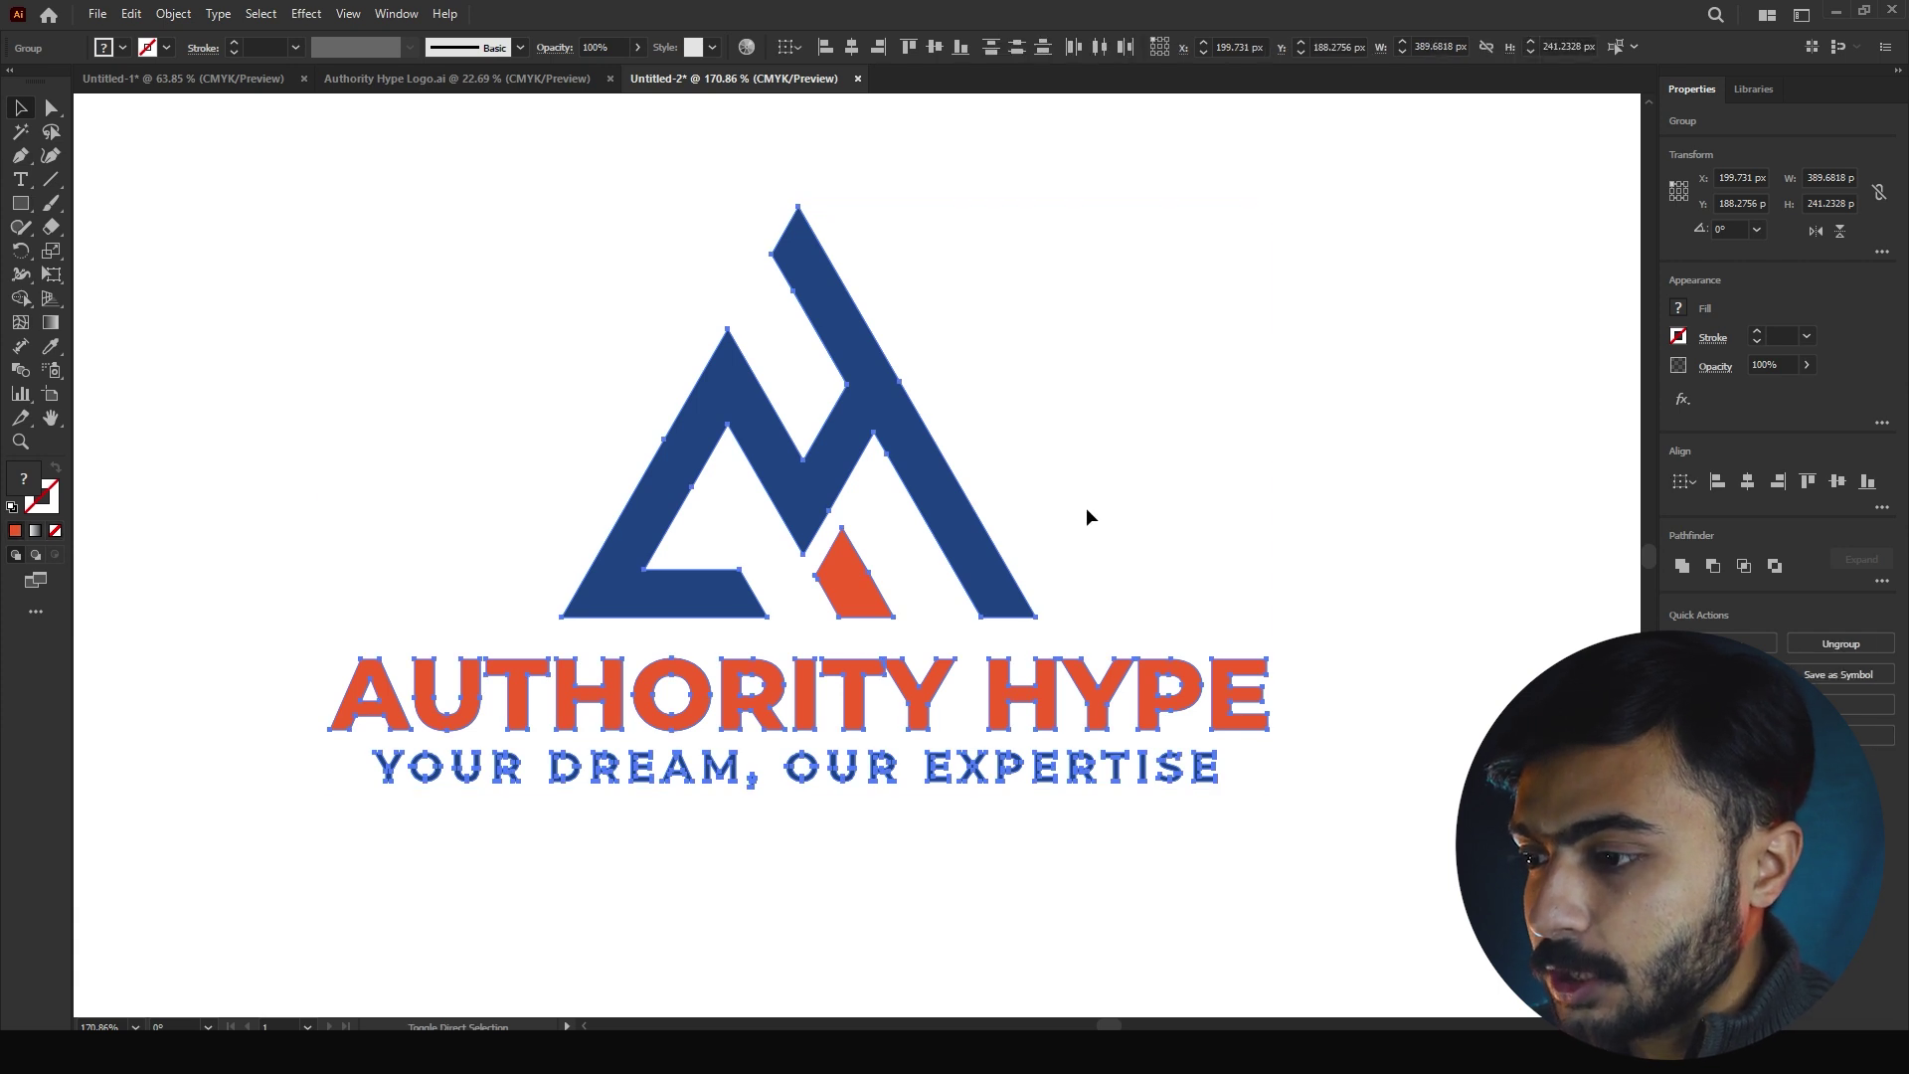
{"action": "left_click", "coordinate": [1087, 517]}
Try moving the triangular icon and the text block separately, undoing each move
{"action": "left_click_drag", "start_coordinate": [980, 537], "coordinate": [1010, 422]}
{"action": "key", "text": "ctrl+z"}
{"action": "left_click", "coordinate": [1157, 485]}
{"action": "left_click_drag", "start_coordinate": [1061, 709], "coordinate": [1136, 664]}
{"action": "key", "text": "ctrl+z"}
{"action": "left_click", "coordinate": [1128, 528]}
Ungroup the text block into the company name and the tagline, test-moving the name and undoing that move
{"action": "left_click", "coordinate": [1050, 708]}
{"action": "key", "text": "a"}
{"action": "key", "text": "ctrl+shift+g"}
{"action": "left_click", "coordinate": [1105, 596]}
{"action": "left_click_drag", "start_coordinate": [1108, 698], "coordinate": [1143, 636]}
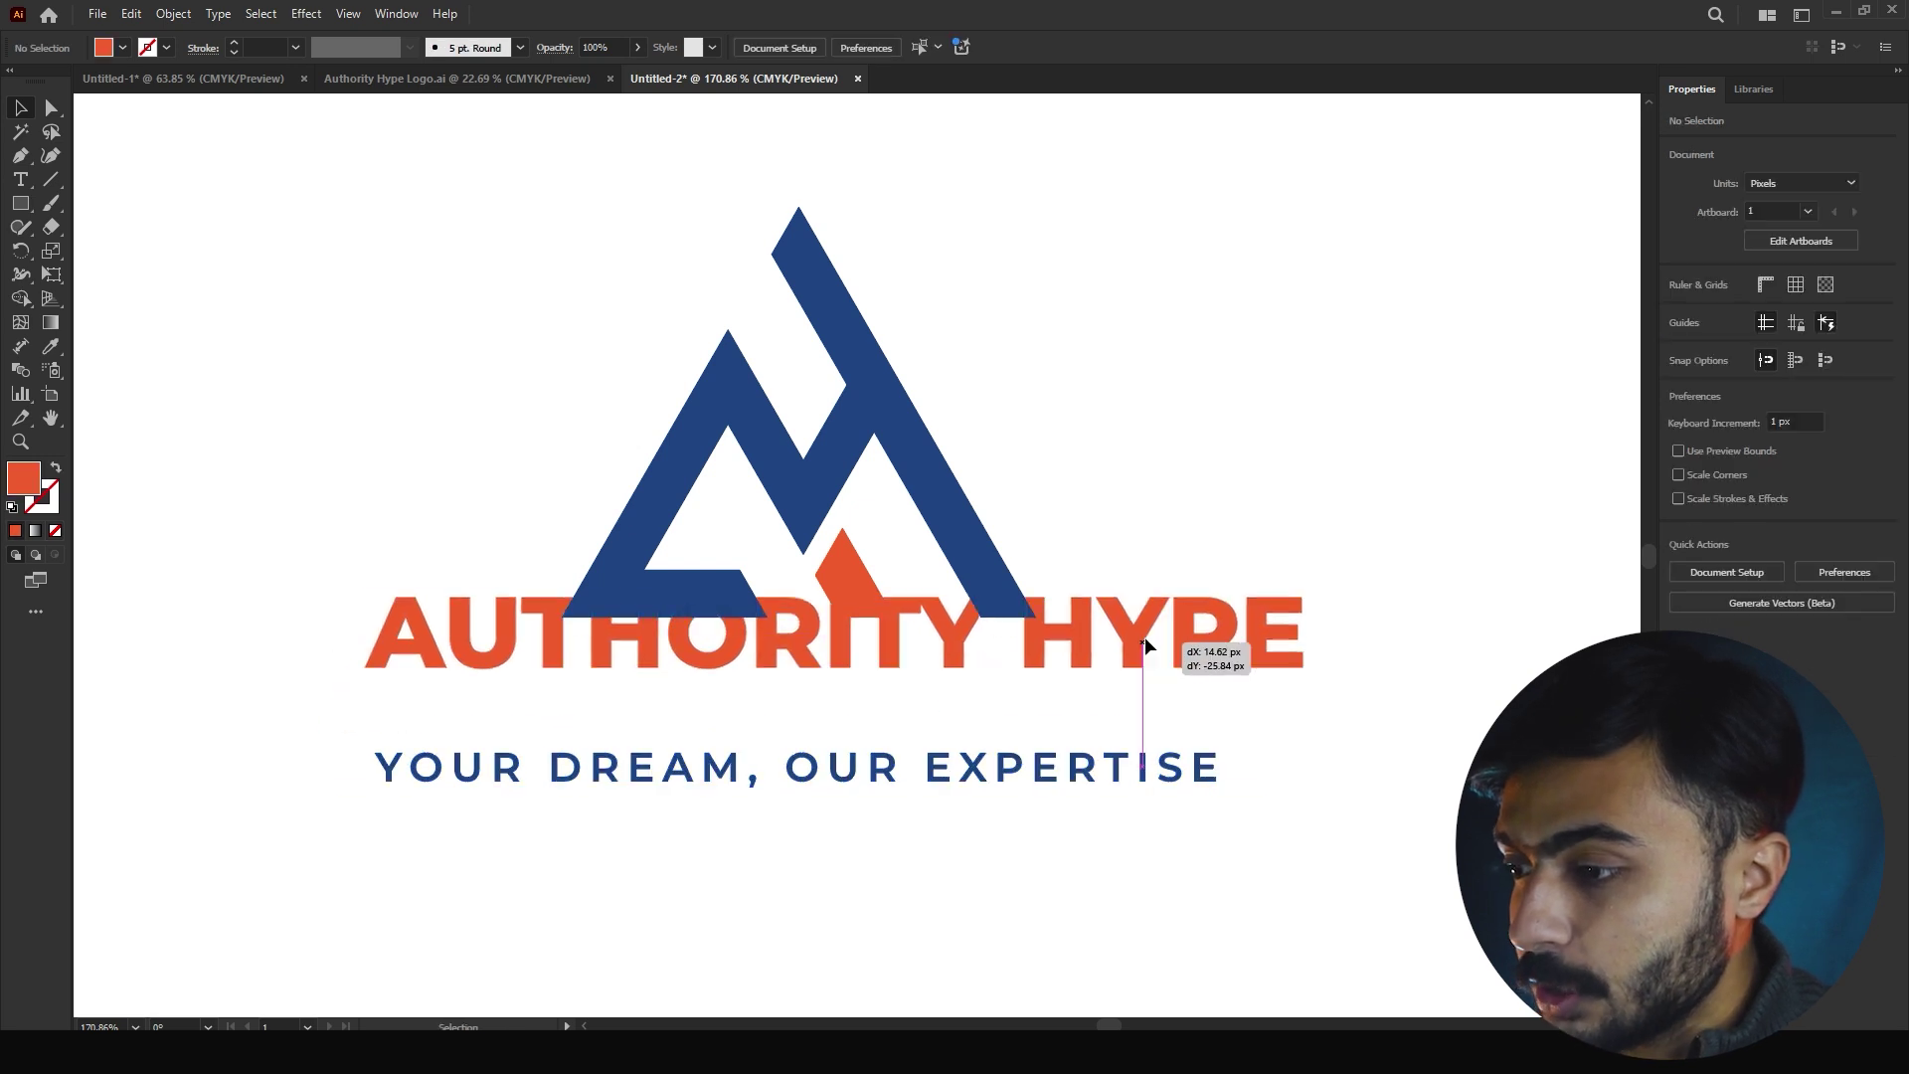
{"action": "key", "text": "ctrl+z"}
{"action": "left_click", "coordinate": [1119, 563]}
{"action": "left_click_drag", "start_coordinate": [791, 598], "coordinate": [716, 571]}
{"action": "left_click_drag", "start_coordinate": [942, 542], "coordinate": [1054, 567]}
{"action": "mouse_move", "coordinate": [854, 547]}
{"action": "left_mouse_down"}
{"action": "mouse_move", "coordinate": [1010, 683]}
{"action": "mouse_move", "coordinate": [958, 607]}
{"action": "mouse_move", "coordinate": [872, 557]}
{"action": "left_mouse_up"}
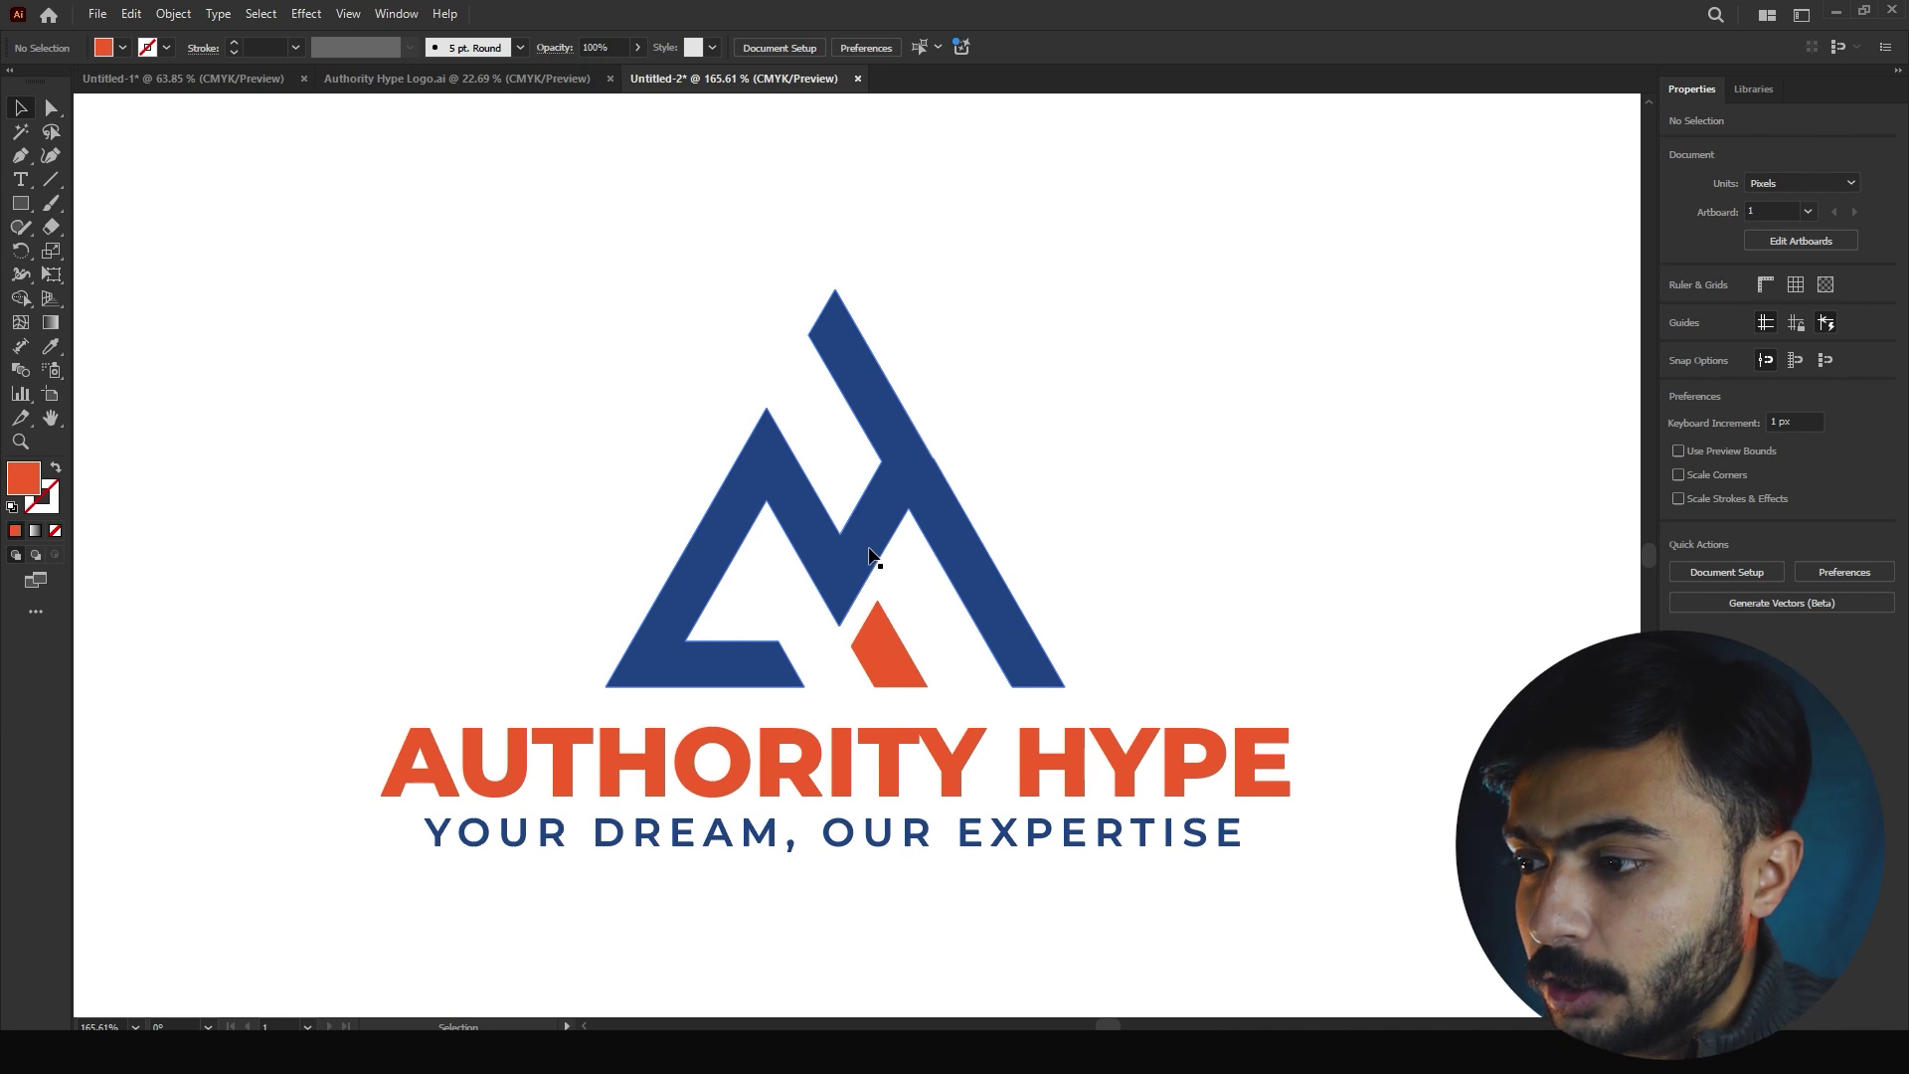
{"action": "mouse_move", "coordinate": [929, 455]}
{"action": "left_mouse_down"}
{"action": "mouse_move", "coordinate": [1095, 528]}
{"action": "mouse_move", "coordinate": [1014, 464]}
{"action": "mouse_move", "coordinate": [932, 450]}
{"action": "left_mouse_up"}
{"action": "left_click_drag", "start_coordinate": [1072, 570], "coordinate": [978, 540]}
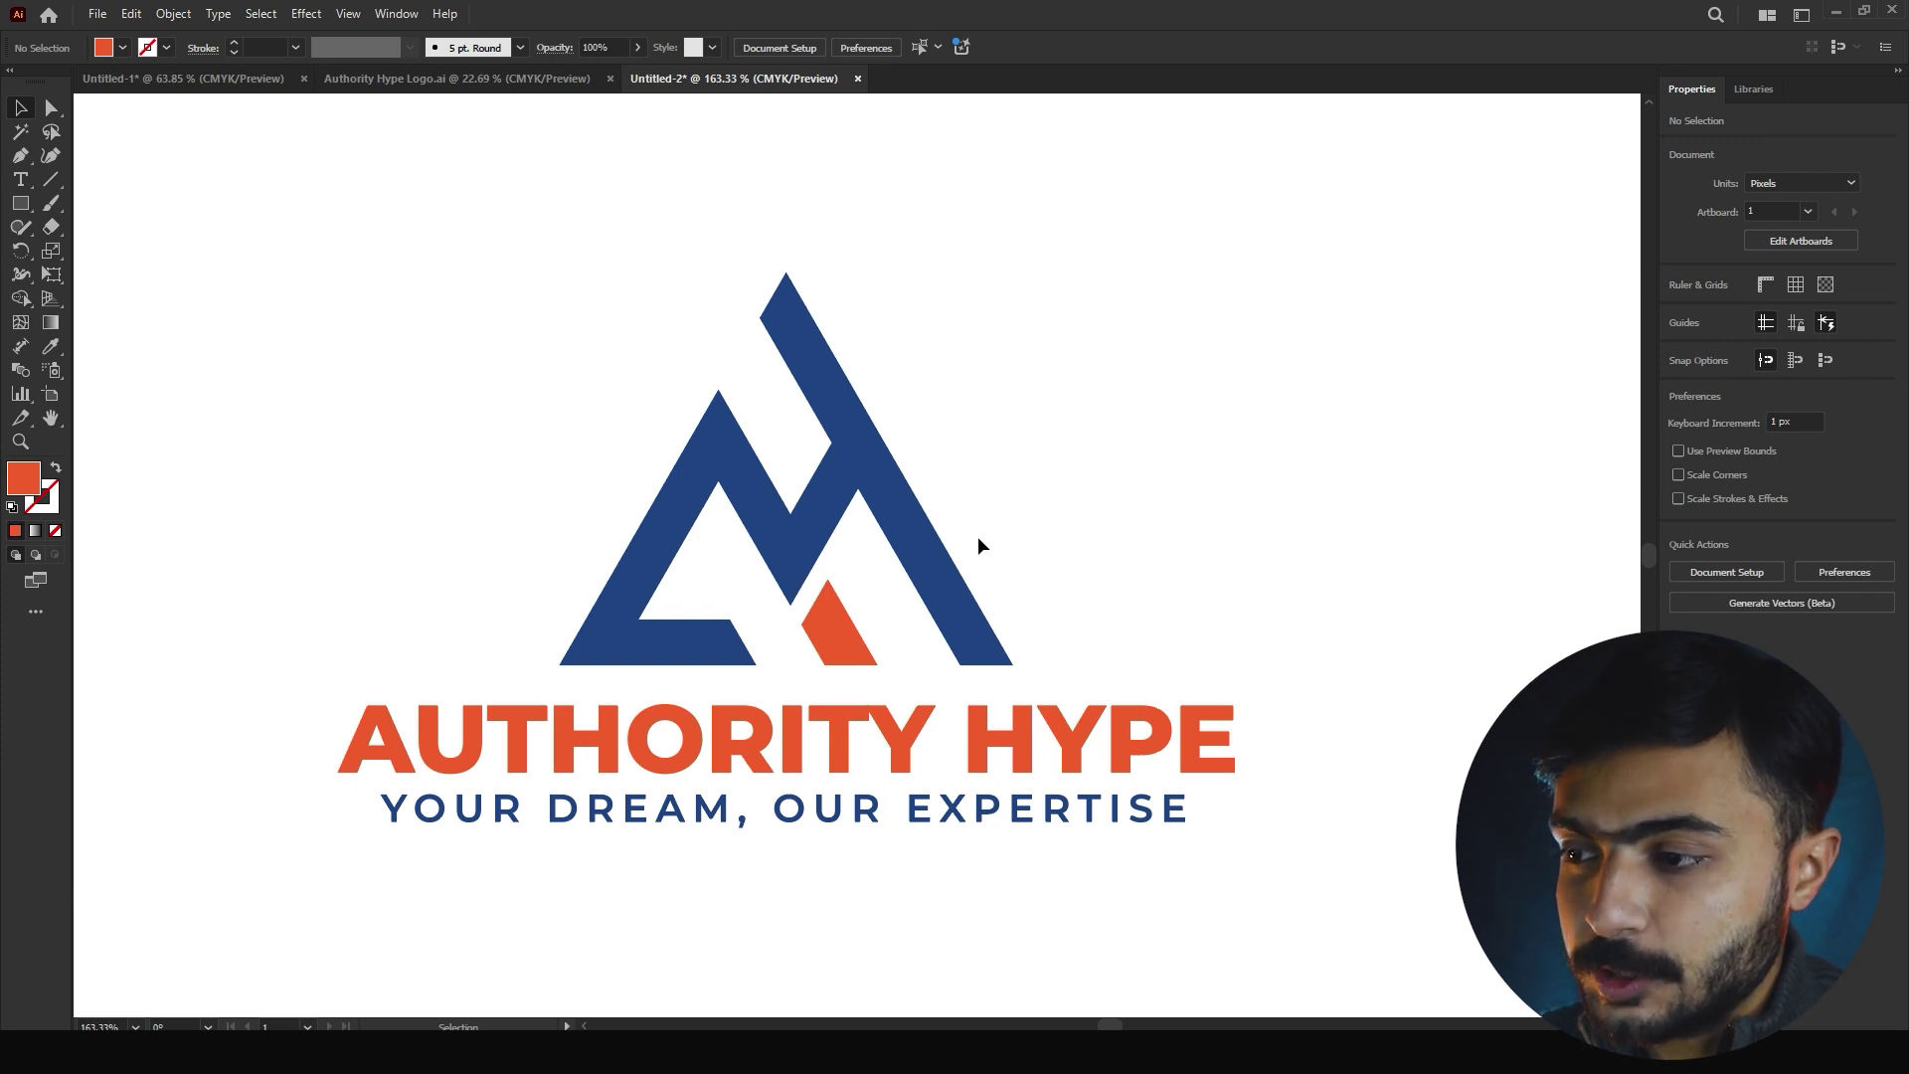
Ungroup the AUTHORITY HYPE name into individual letters, undoing the test moves made around it
{"action": "left_click_drag", "start_coordinate": [468, 709], "coordinate": [444, 619]}
{"action": "key", "text": "ctrl+z"}
{"action": "key", "text": "ctrl+shift+g"}
{"action": "left_click", "coordinate": [468, 673]}
{"action": "left_click_drag", "start_coordinate": [600, 718], "coordinate": [582, 638]}
{"action": "key", "text": "ctrl+z"}
{"action": "left_click", "coordinate": [514, 626]}
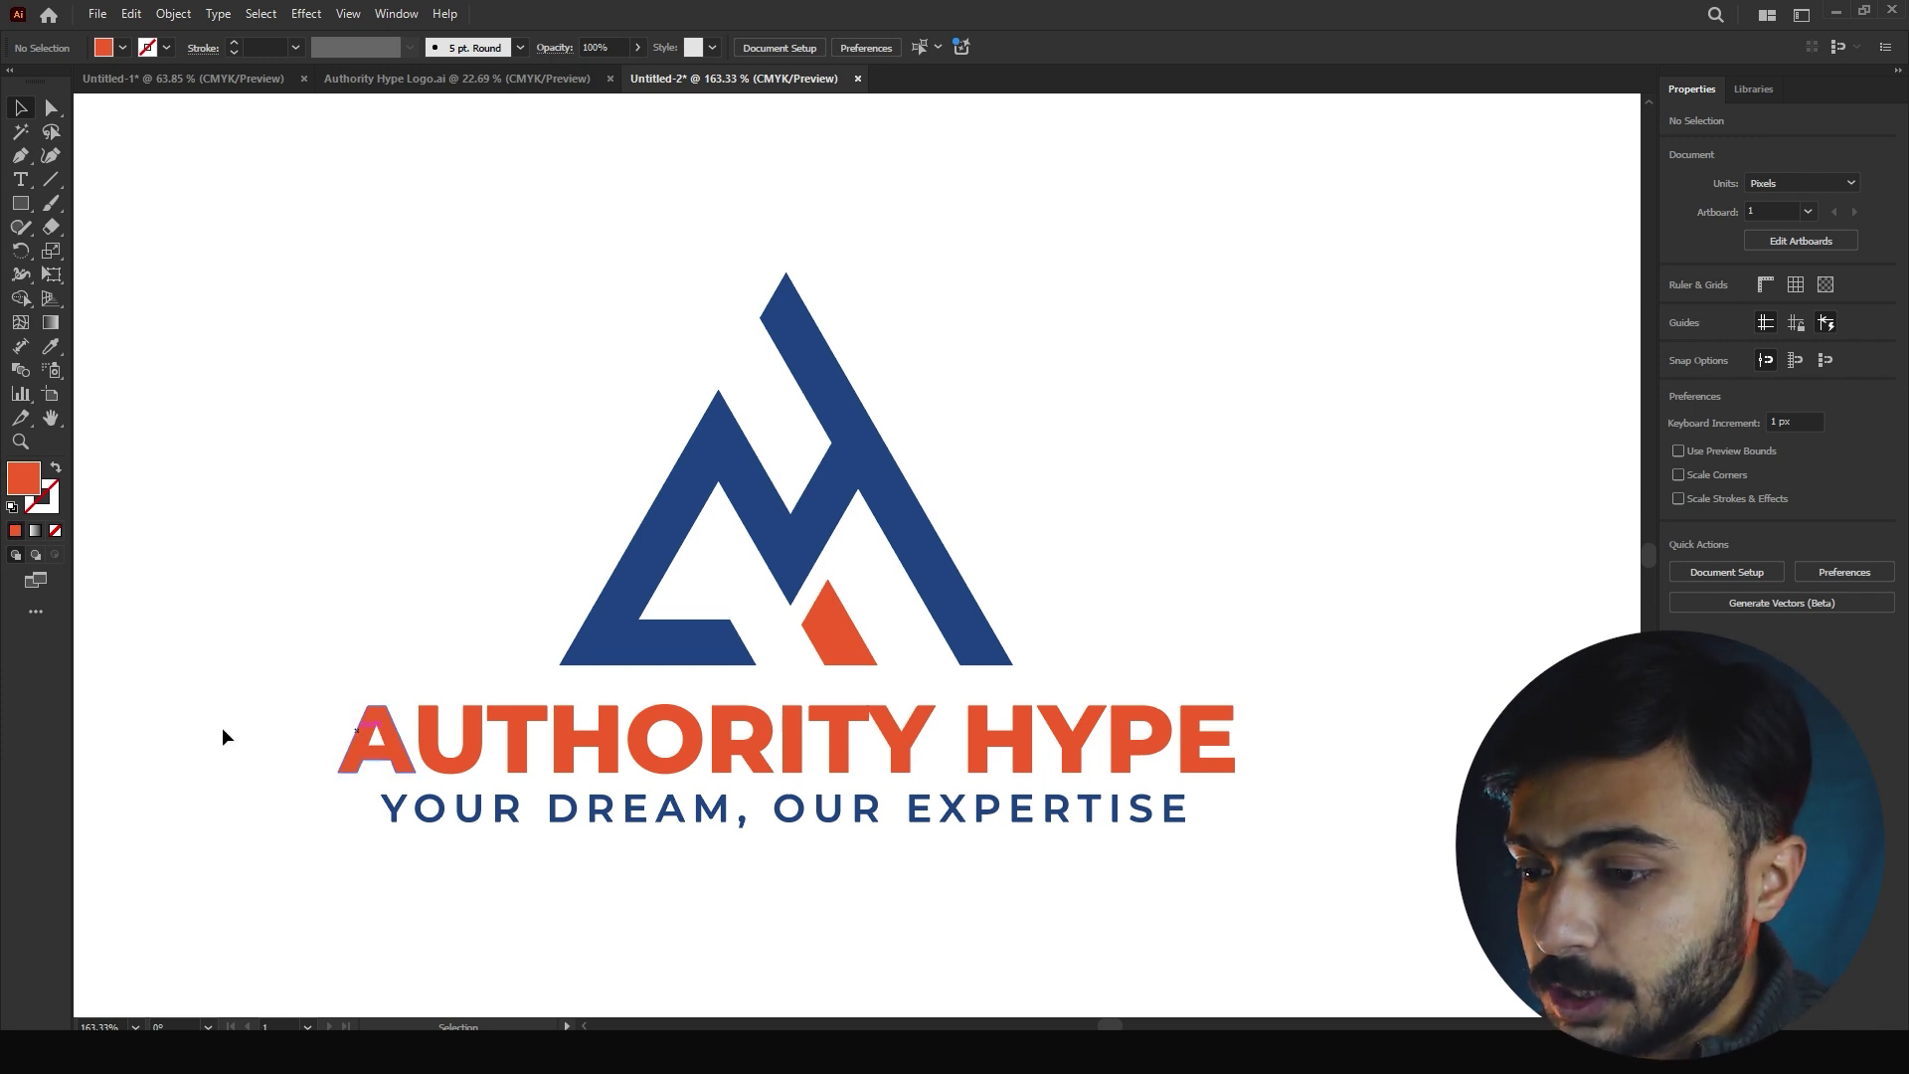
{"action": "left_click_drag", "start_coordinate": [209, 737], "coordinate": [1065, 747]}
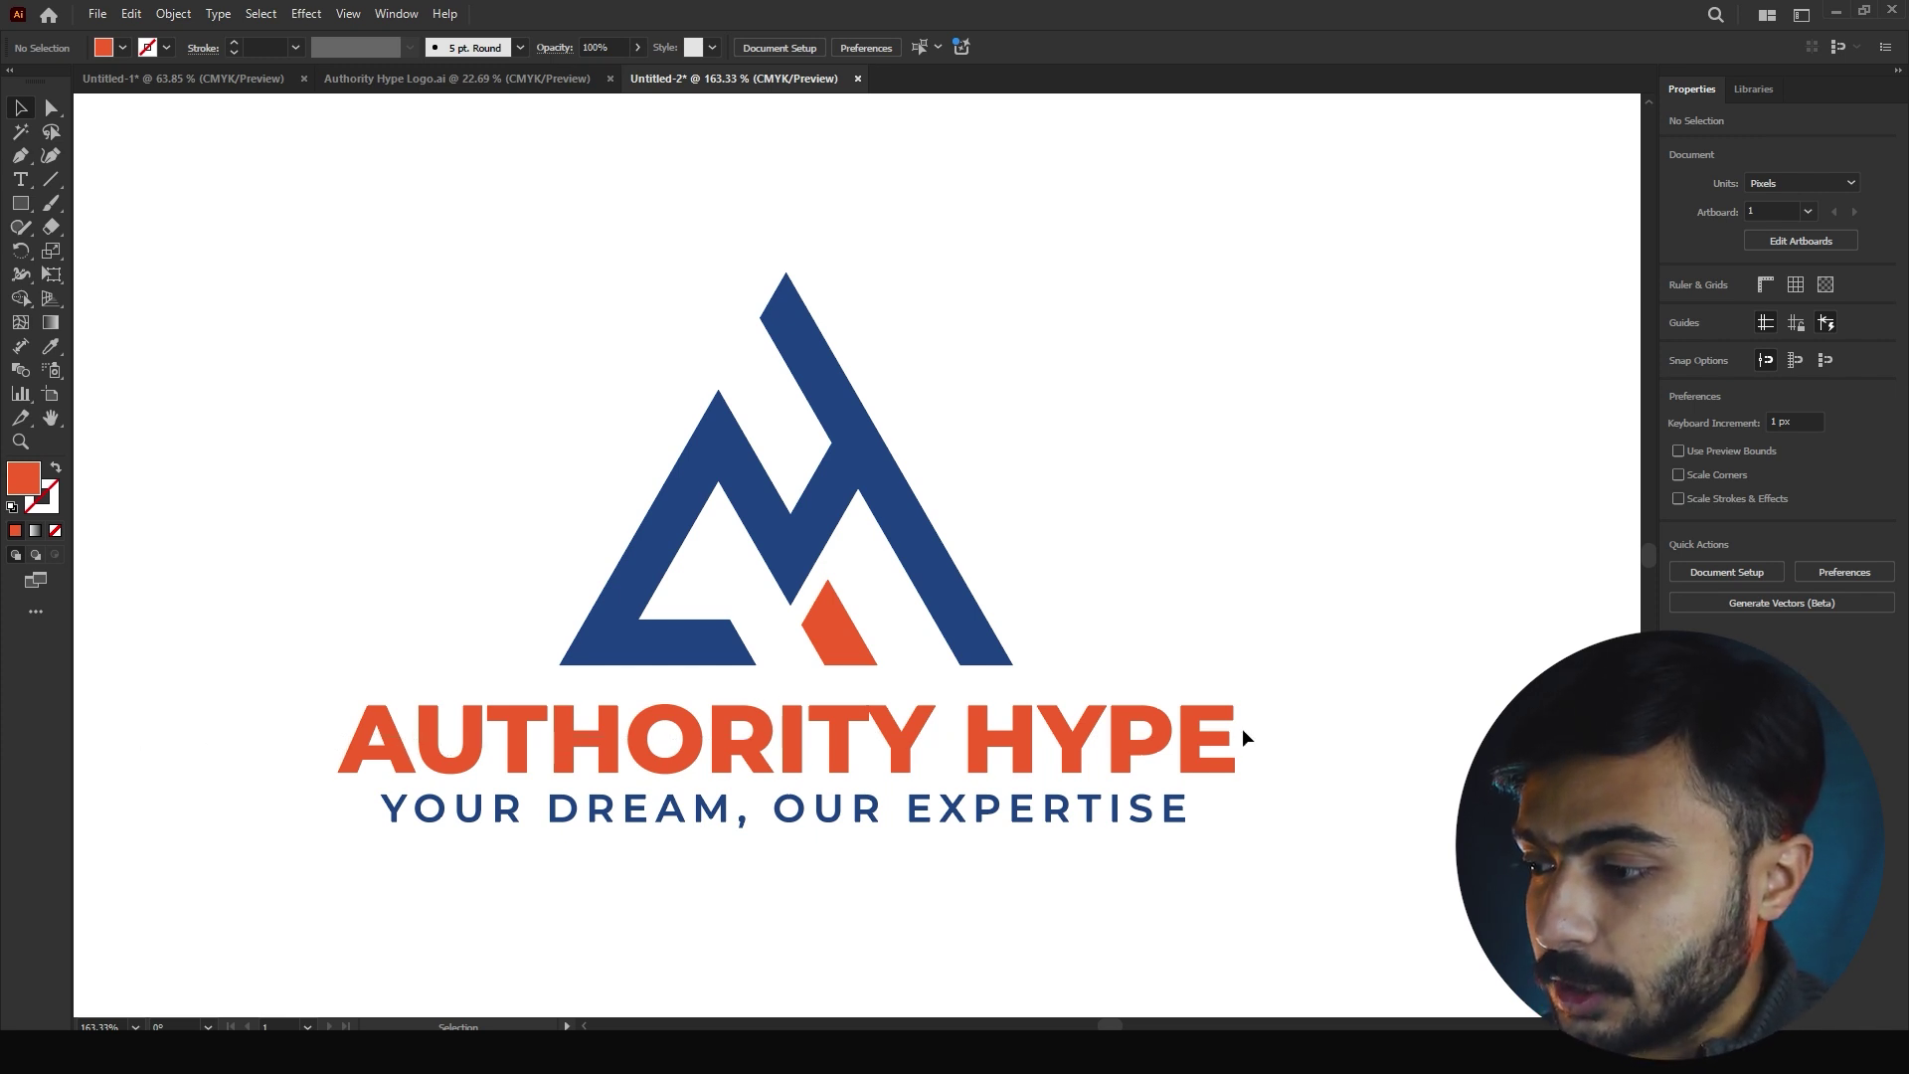
{"action": "left_click_drag", "start_coordinate": [268, 714], "coordinate": [1231, 743]}
{"action": "left_click_drag", "start_coordinate": [776, 767], "coordinate": [237, 696]}
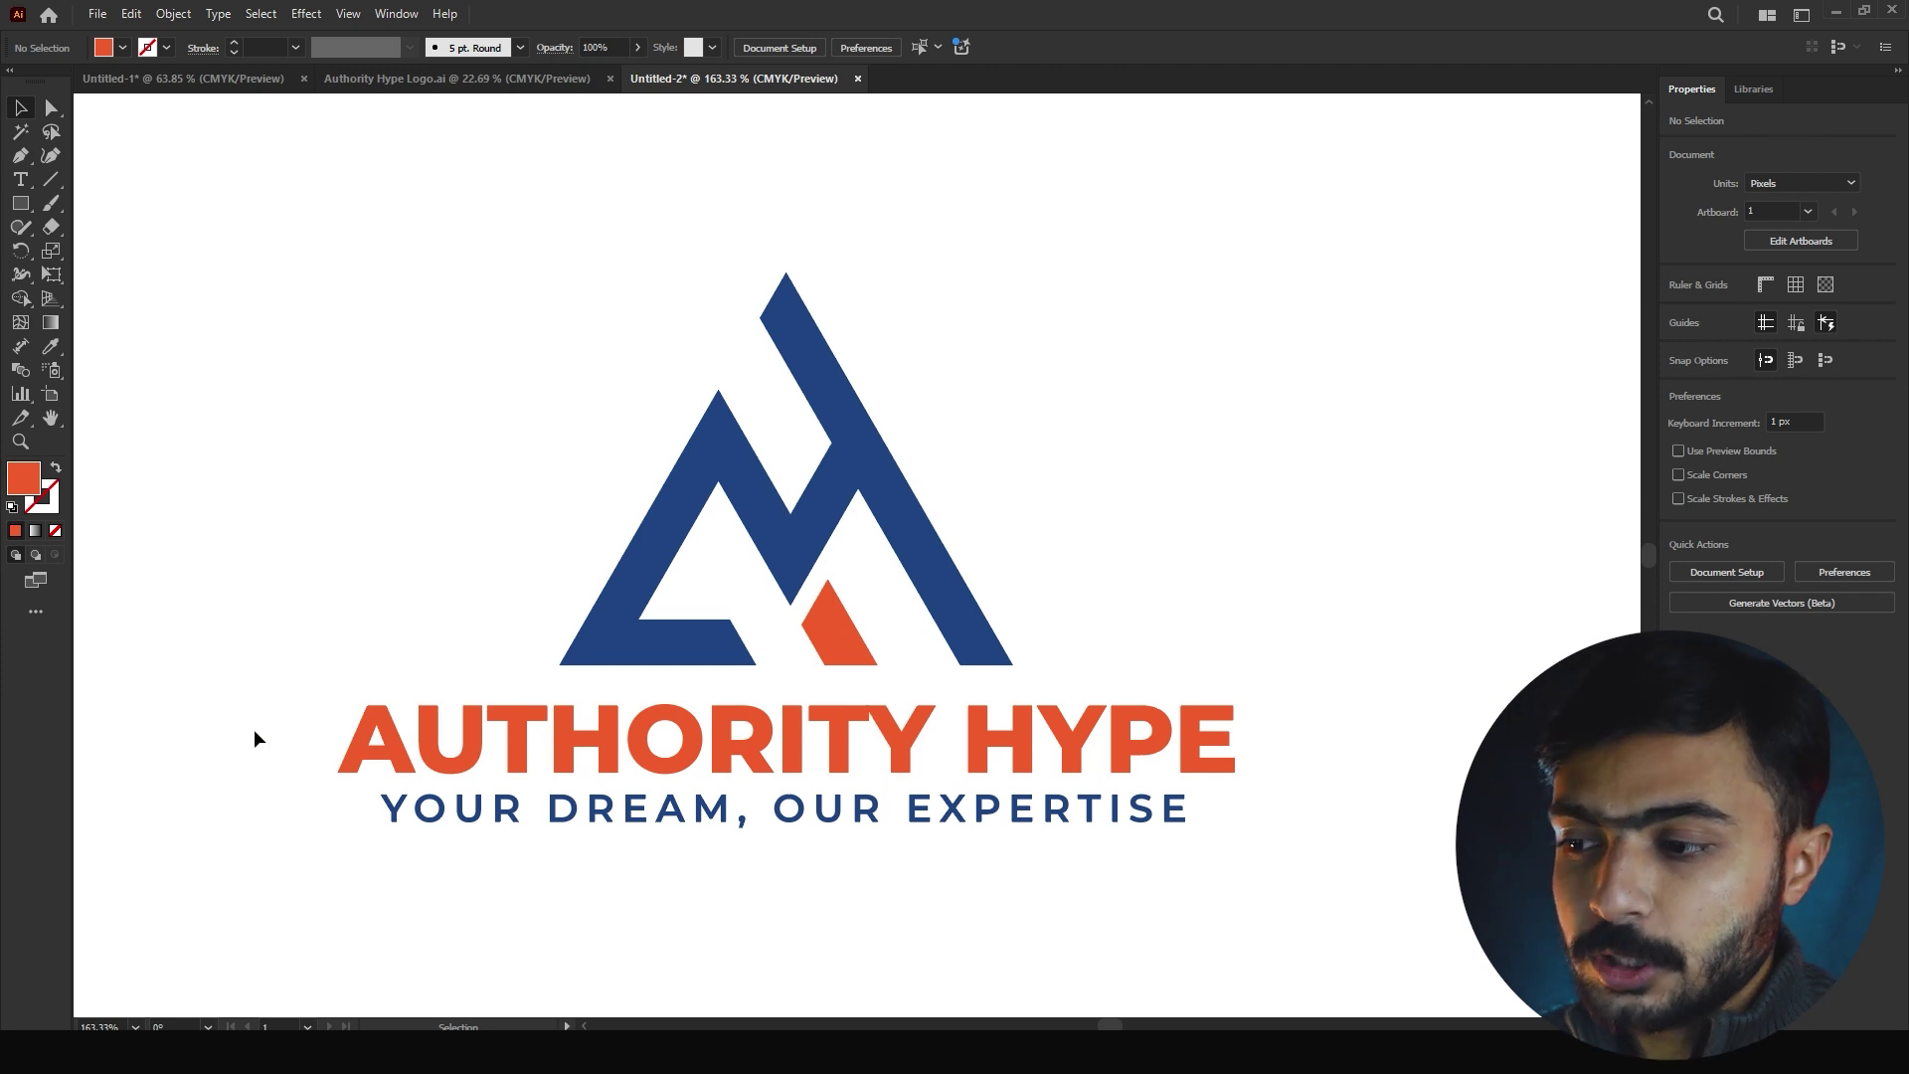
{"action": "left_click_drag", "start_coordinate": [603, 660], "coordinate": [695, 699]}
{"action": "left_click_drag", "start_coordinate": [578, 699], "coordinate": [485, 780]}
Duplicate the first T of AUTHORITY into the empty space above and left of the icon
{"action": "scroll", "coordinate": [428, 790], "scroll_direction": "down", "scroll_amount": 2}
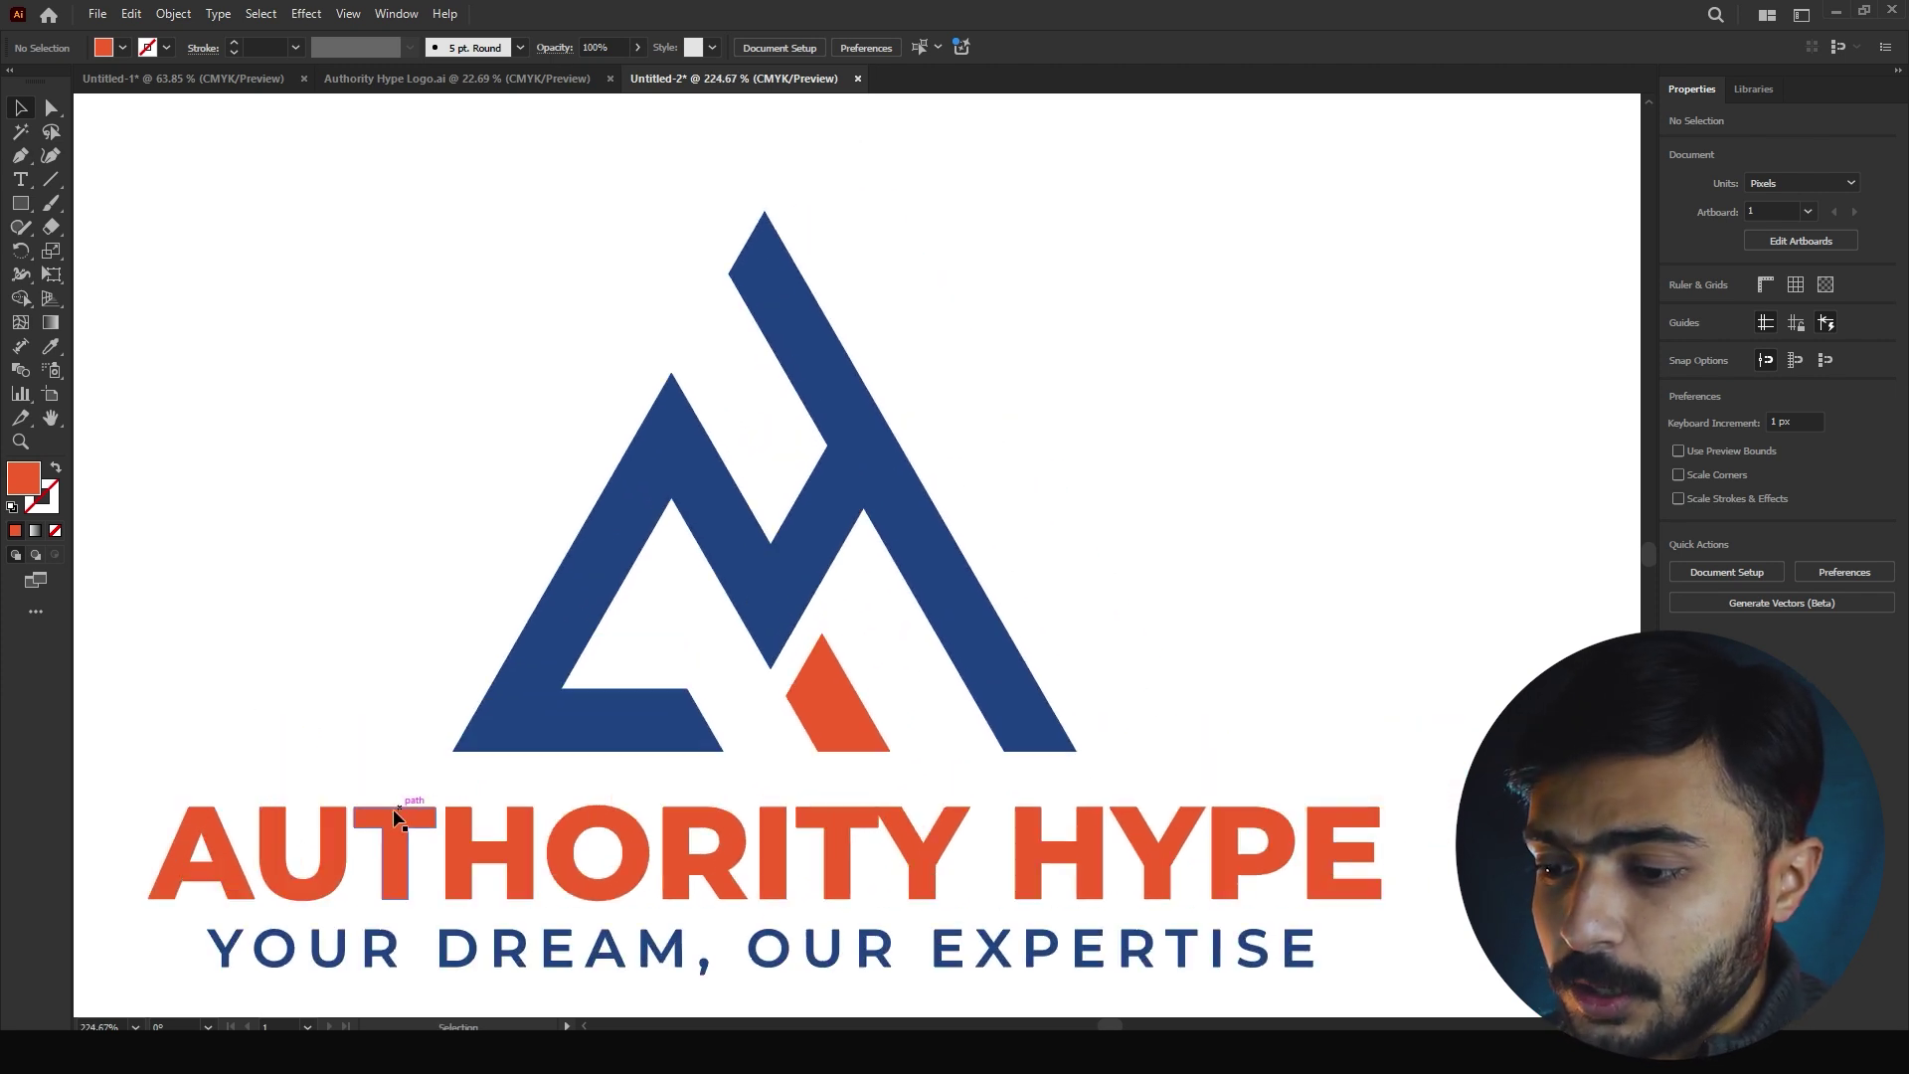
{"action": "left_click", "coordinate": [395, 845]}
{"action": "left_click", "coordinate": [382, 770]}
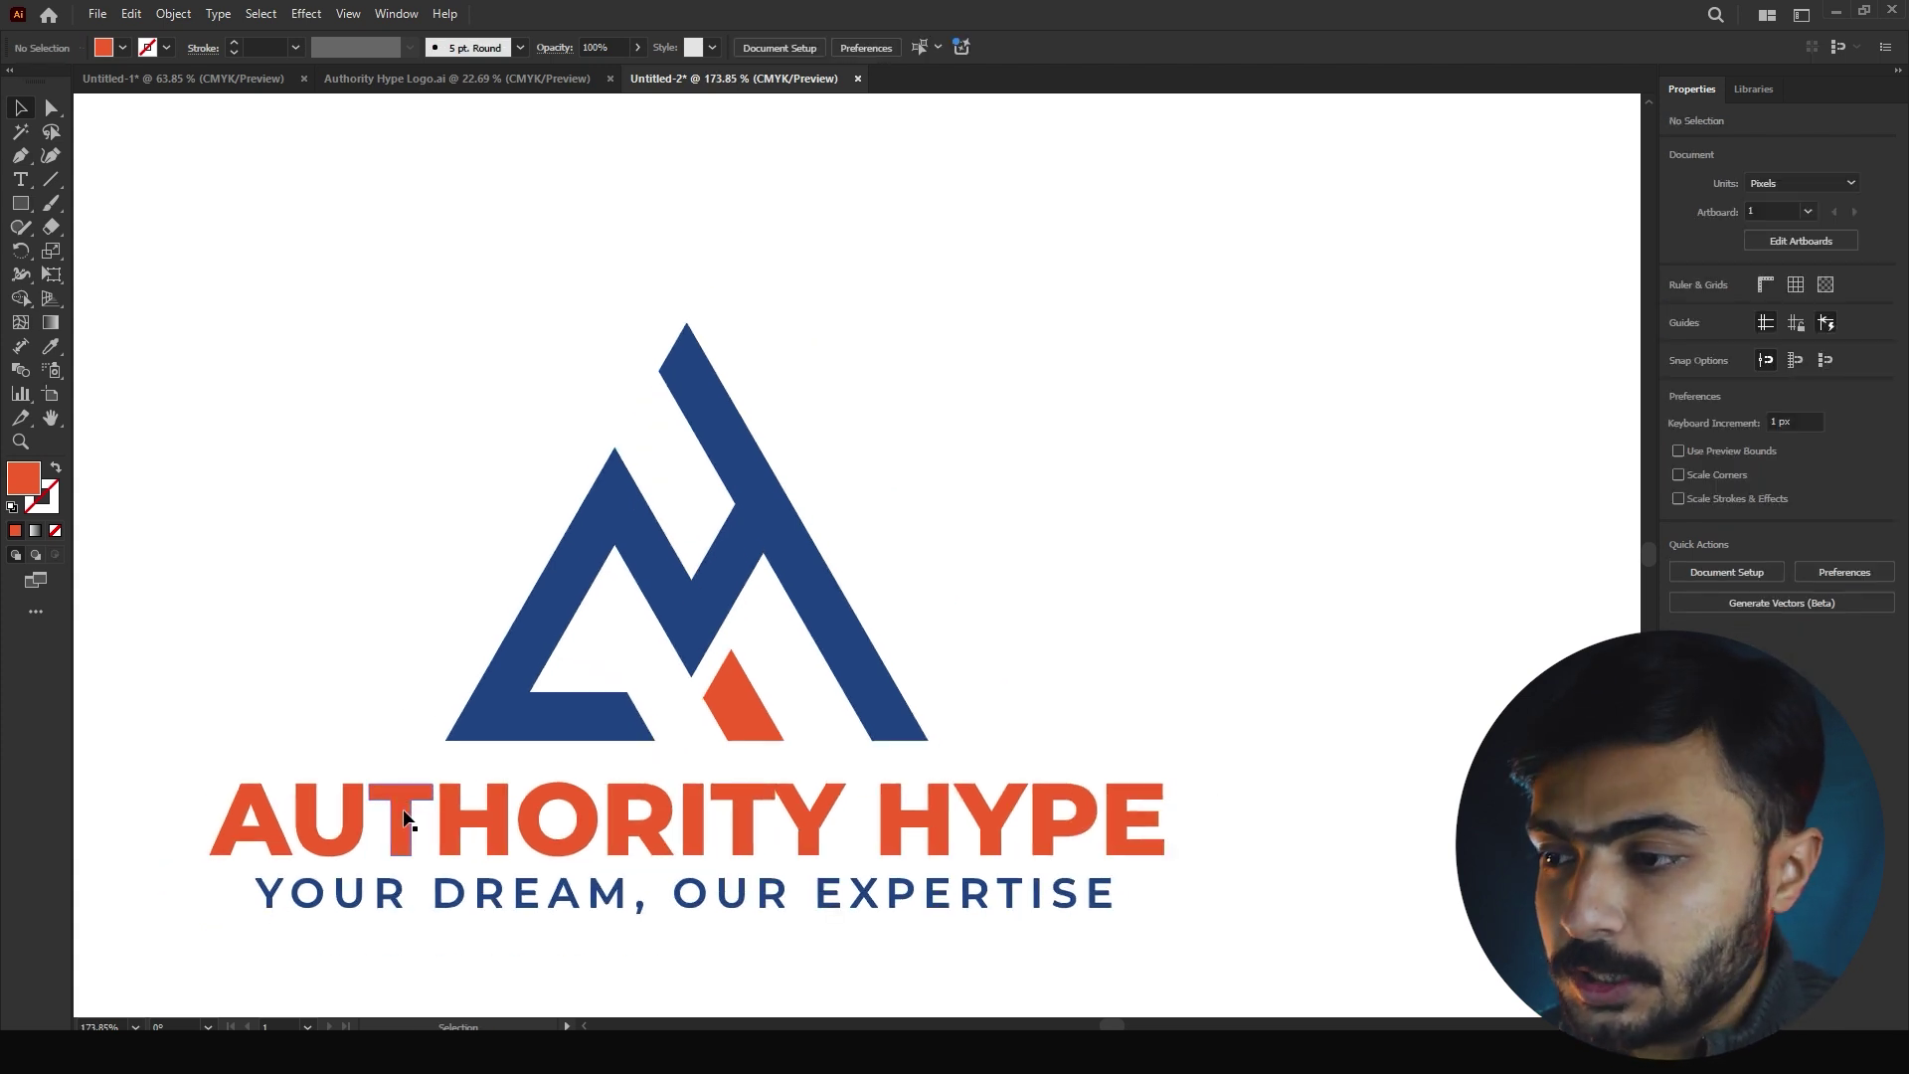
{"action": "left_click_drag", "start_coordinate": [400, 817], "coordinate": [348, 272]}
{"action": "left_click", "coordinate": [434, 356]}
Draw a rectangle about 26 px wide over the T copy and stretch it down to the letter's full height
{"action": "scroll", "coordinate": [307, 221], "scroll_direction": "up", "scroll_amount": 4}
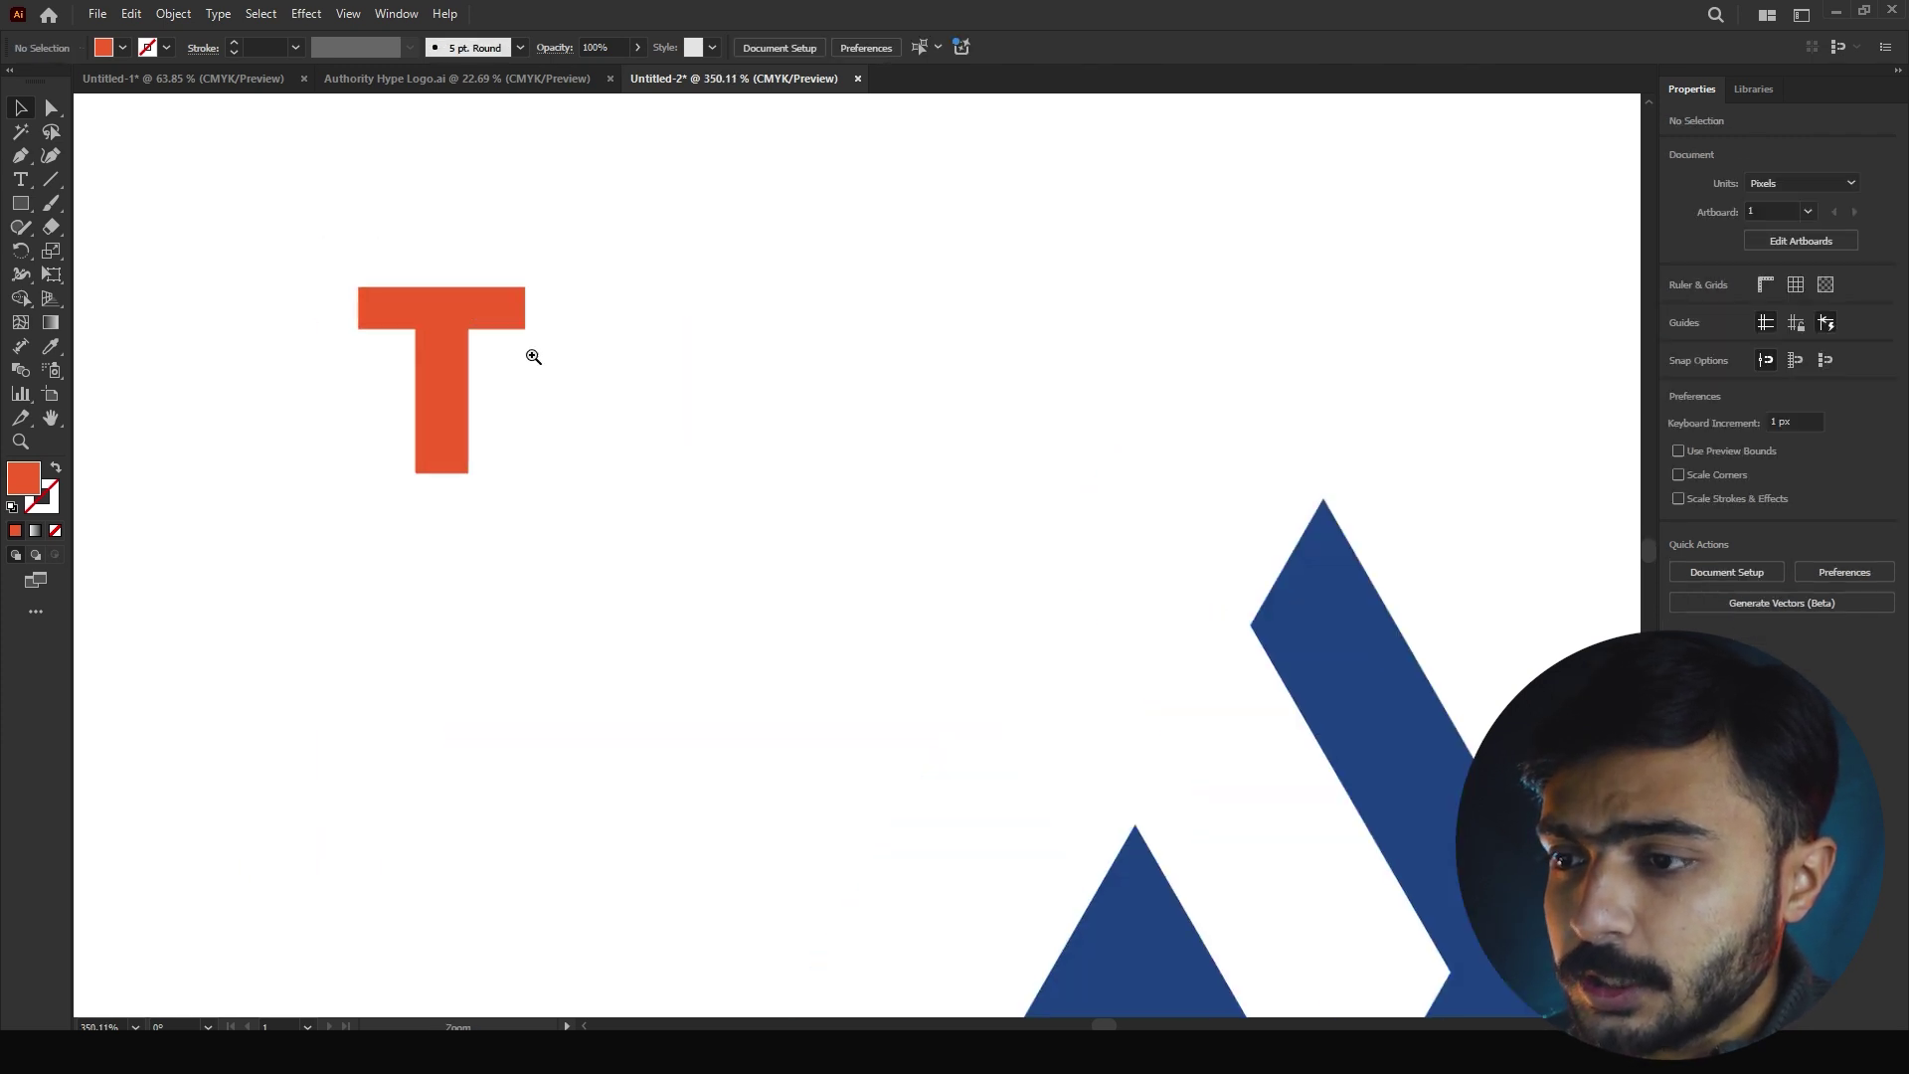
{"action": "left_click", "coordinate": [20, 203]}
{"action": "left_click_drag", "start_coordinate": [341, 290], "coordinate": [545, 507]}
{"action": "key", "text": "v"}
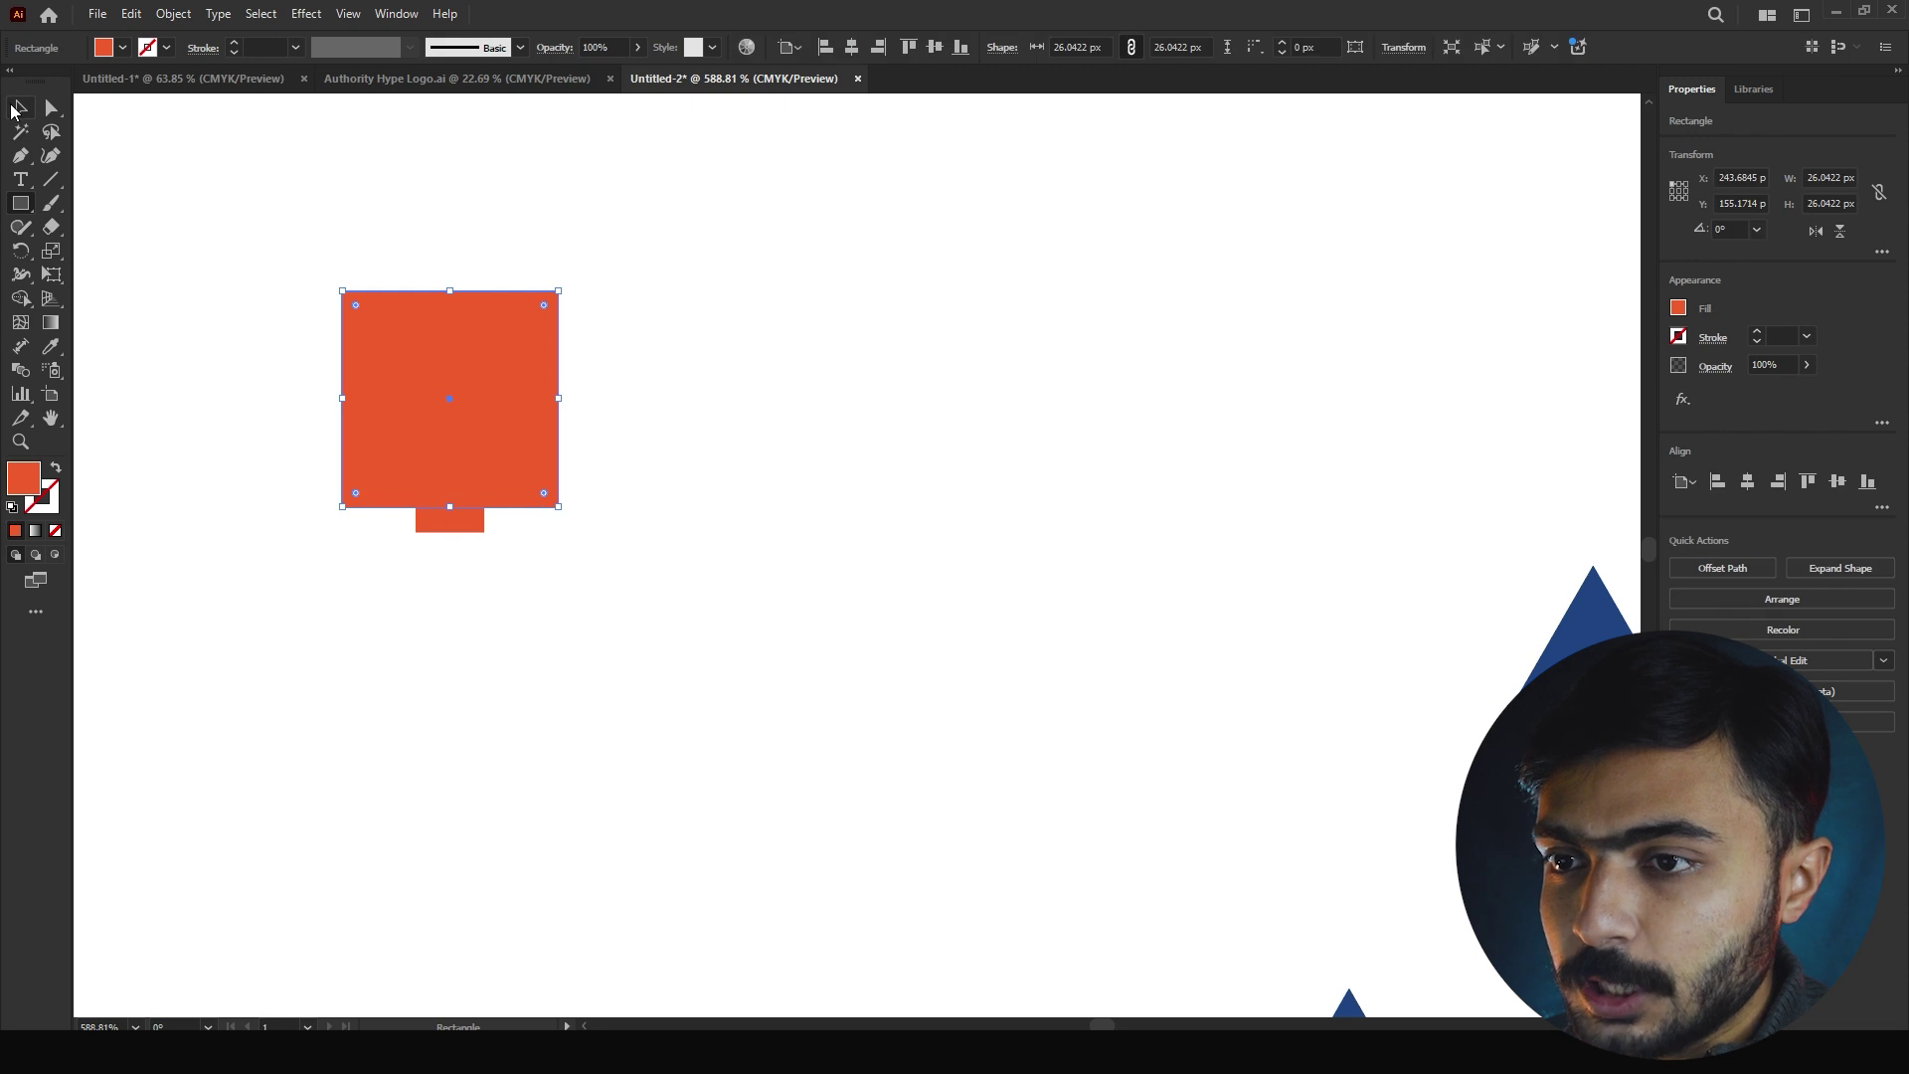
{"action": "left_click", "coordinate": [678, 508]}
{"action": "left_click", "coordinate": [444, 429]}
{"action": "left_click_drag", "start_coordinate": [449, 506], "coordinate": [457, 533]}
{"action": "left_click", "coordinate": [497, 556]}
Move the orange rectangle up and away so that the T copy stands free
{"action": "scroll", "coordinate": [408, 433], "scroll_direction": "down", "scroll_amount": 2}
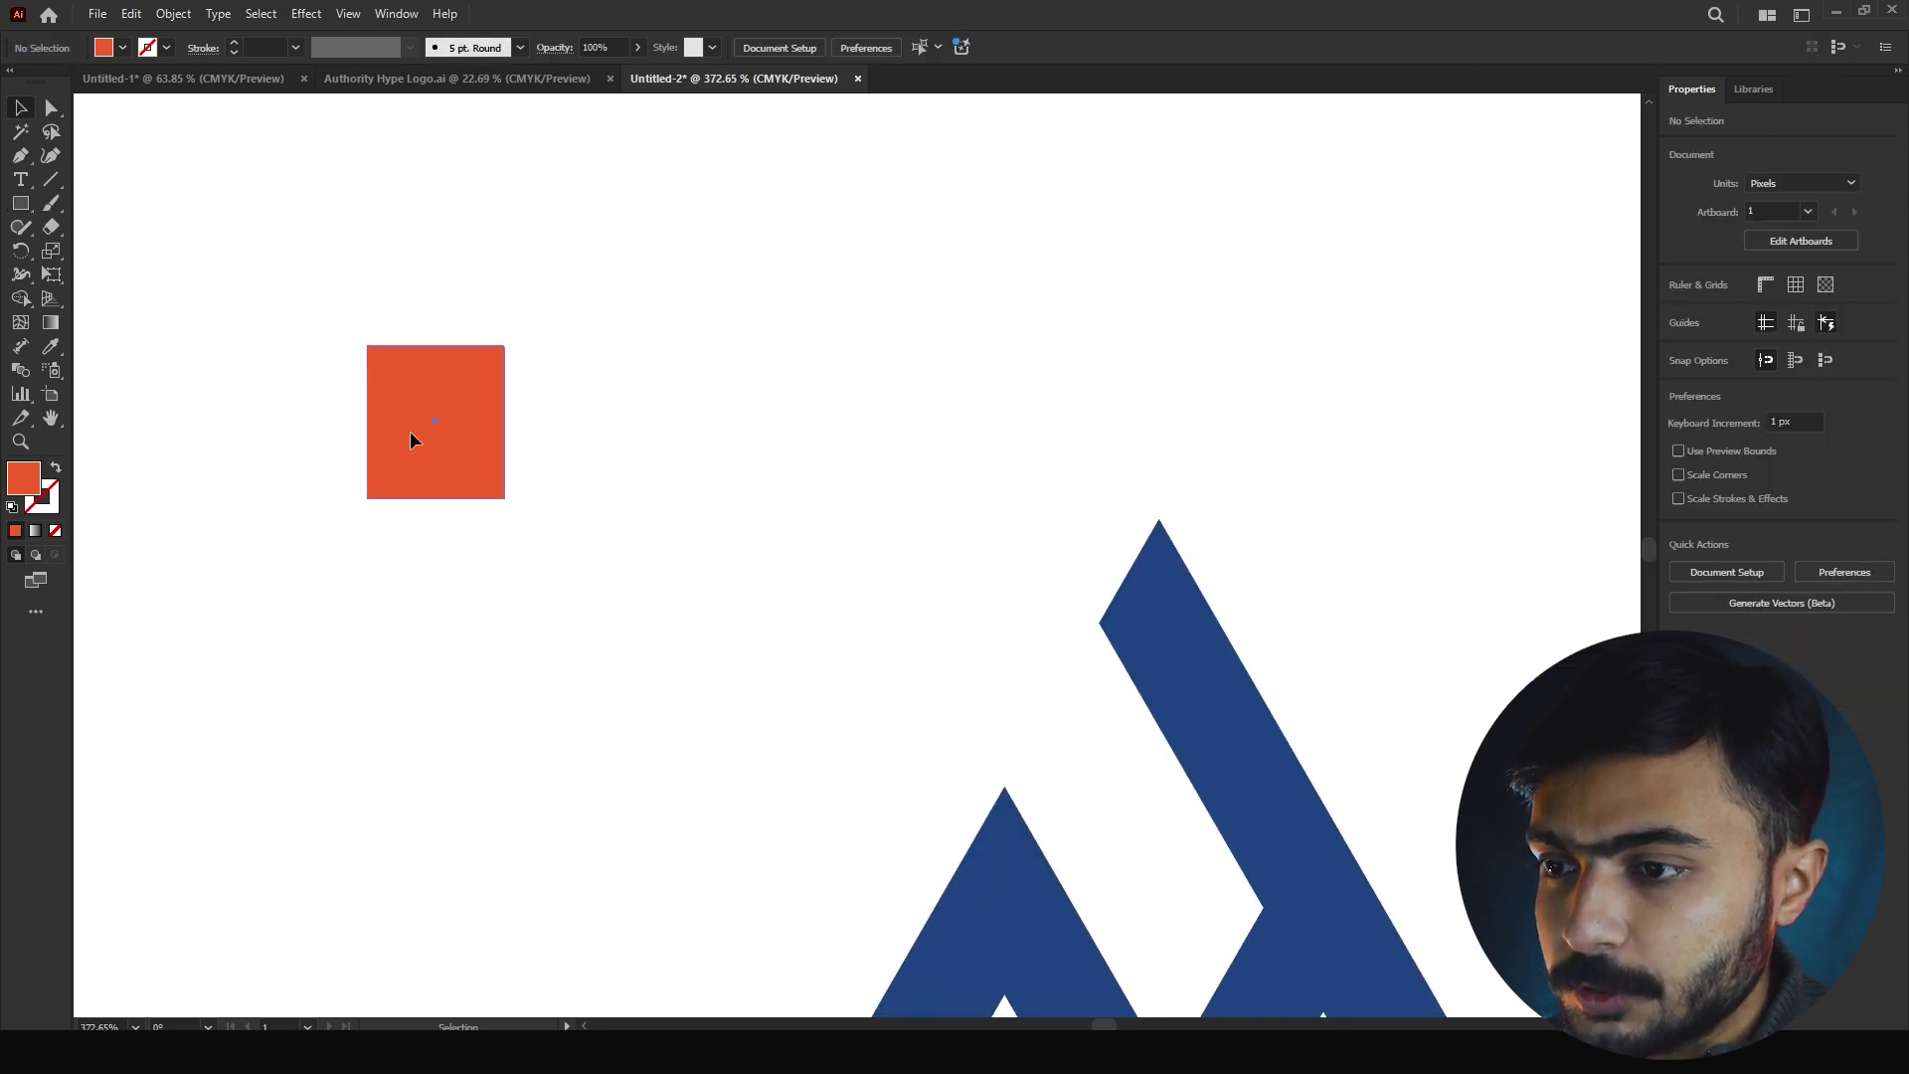
{"action": "left_click_drag", "start_coordinate": [407, 432], "coordinate": [205, 208]}
{"action": "scroll", "coordinate": [419, 314], "scroll_direction": "down", "scroll_amount": 3}
{"action": "left_click", "coordinate": [372, 364]}
{"action": "left_click_drag", "start_coordinate": [785, 492], "coordinate": [693, 437]}
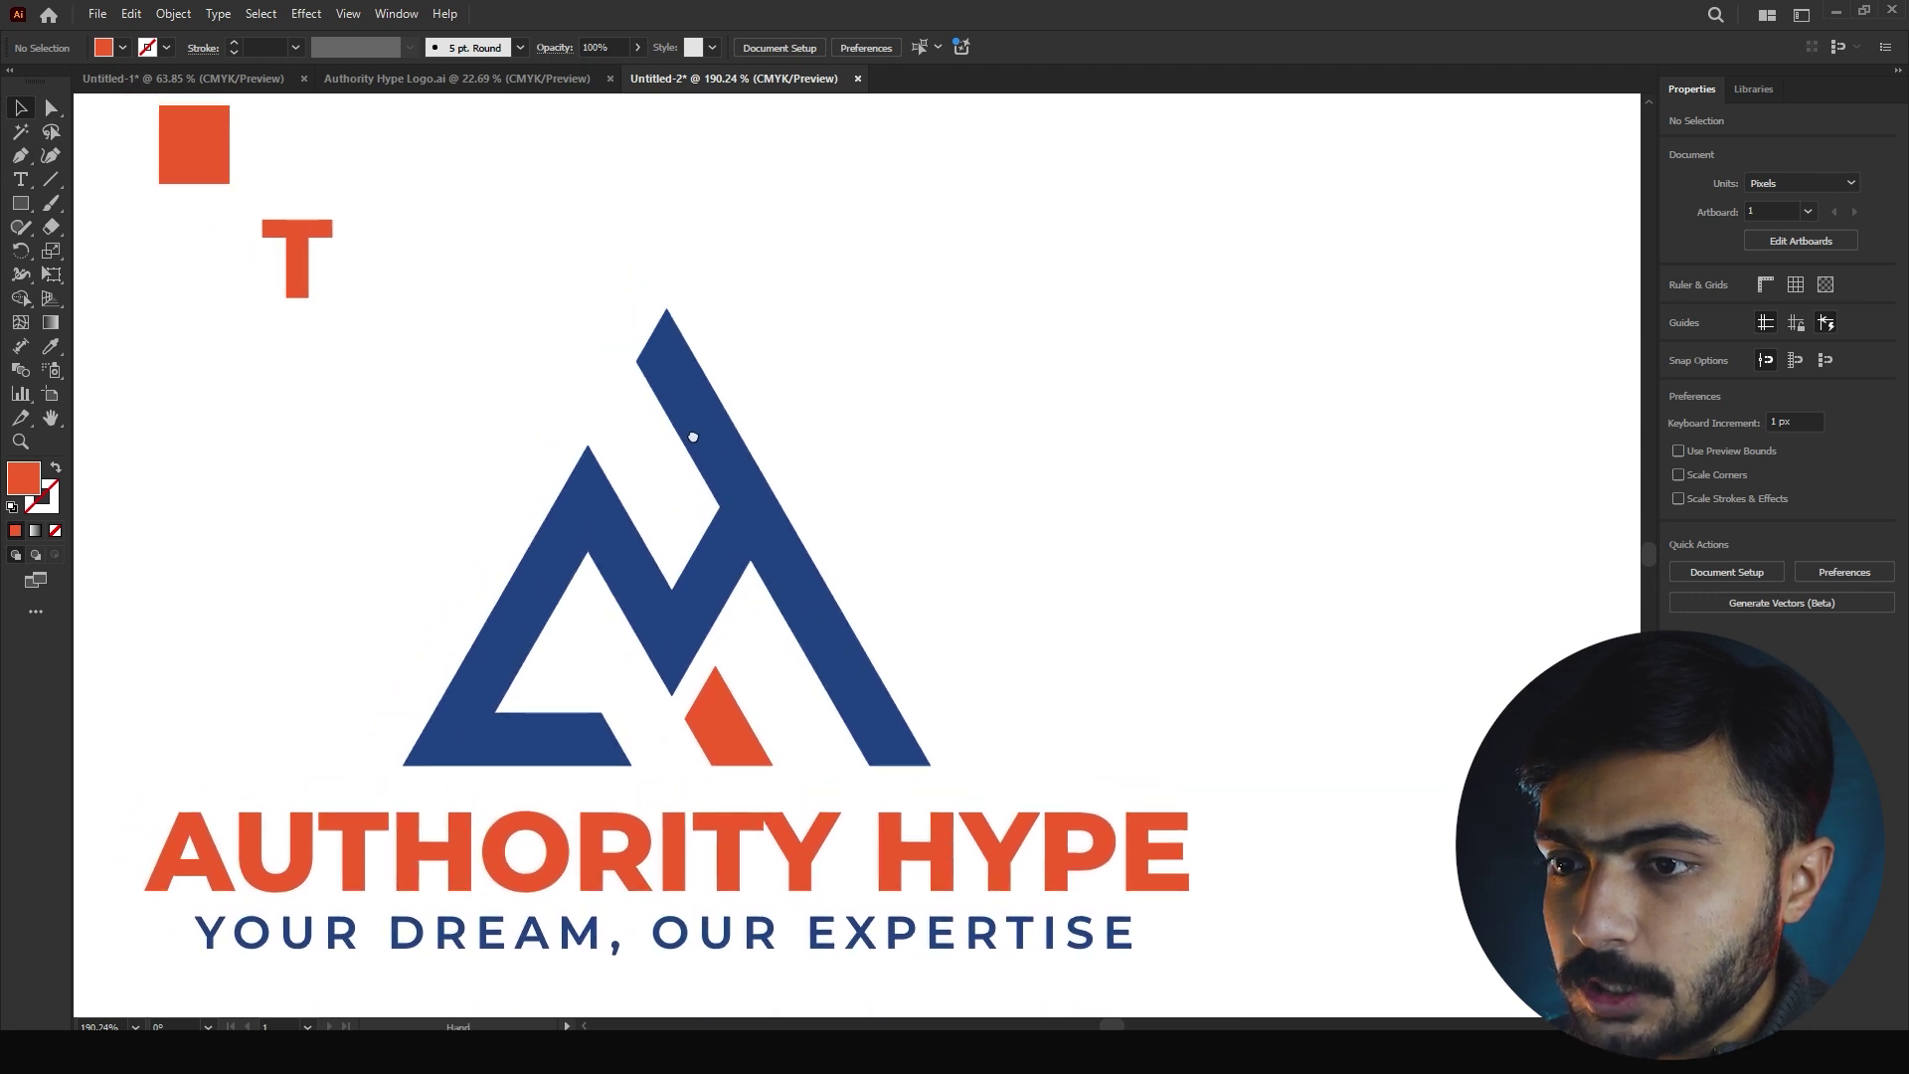
{"action": "left_click", "coordinate": [660, 362]}
Draw a rectangle about 100 by 171 px from the icon's apex to its lower-left corner, with no fill and a black stroke
{"action": "left_click", "coordinate": [211, 319]}
{"action": "key", "text": "m"}
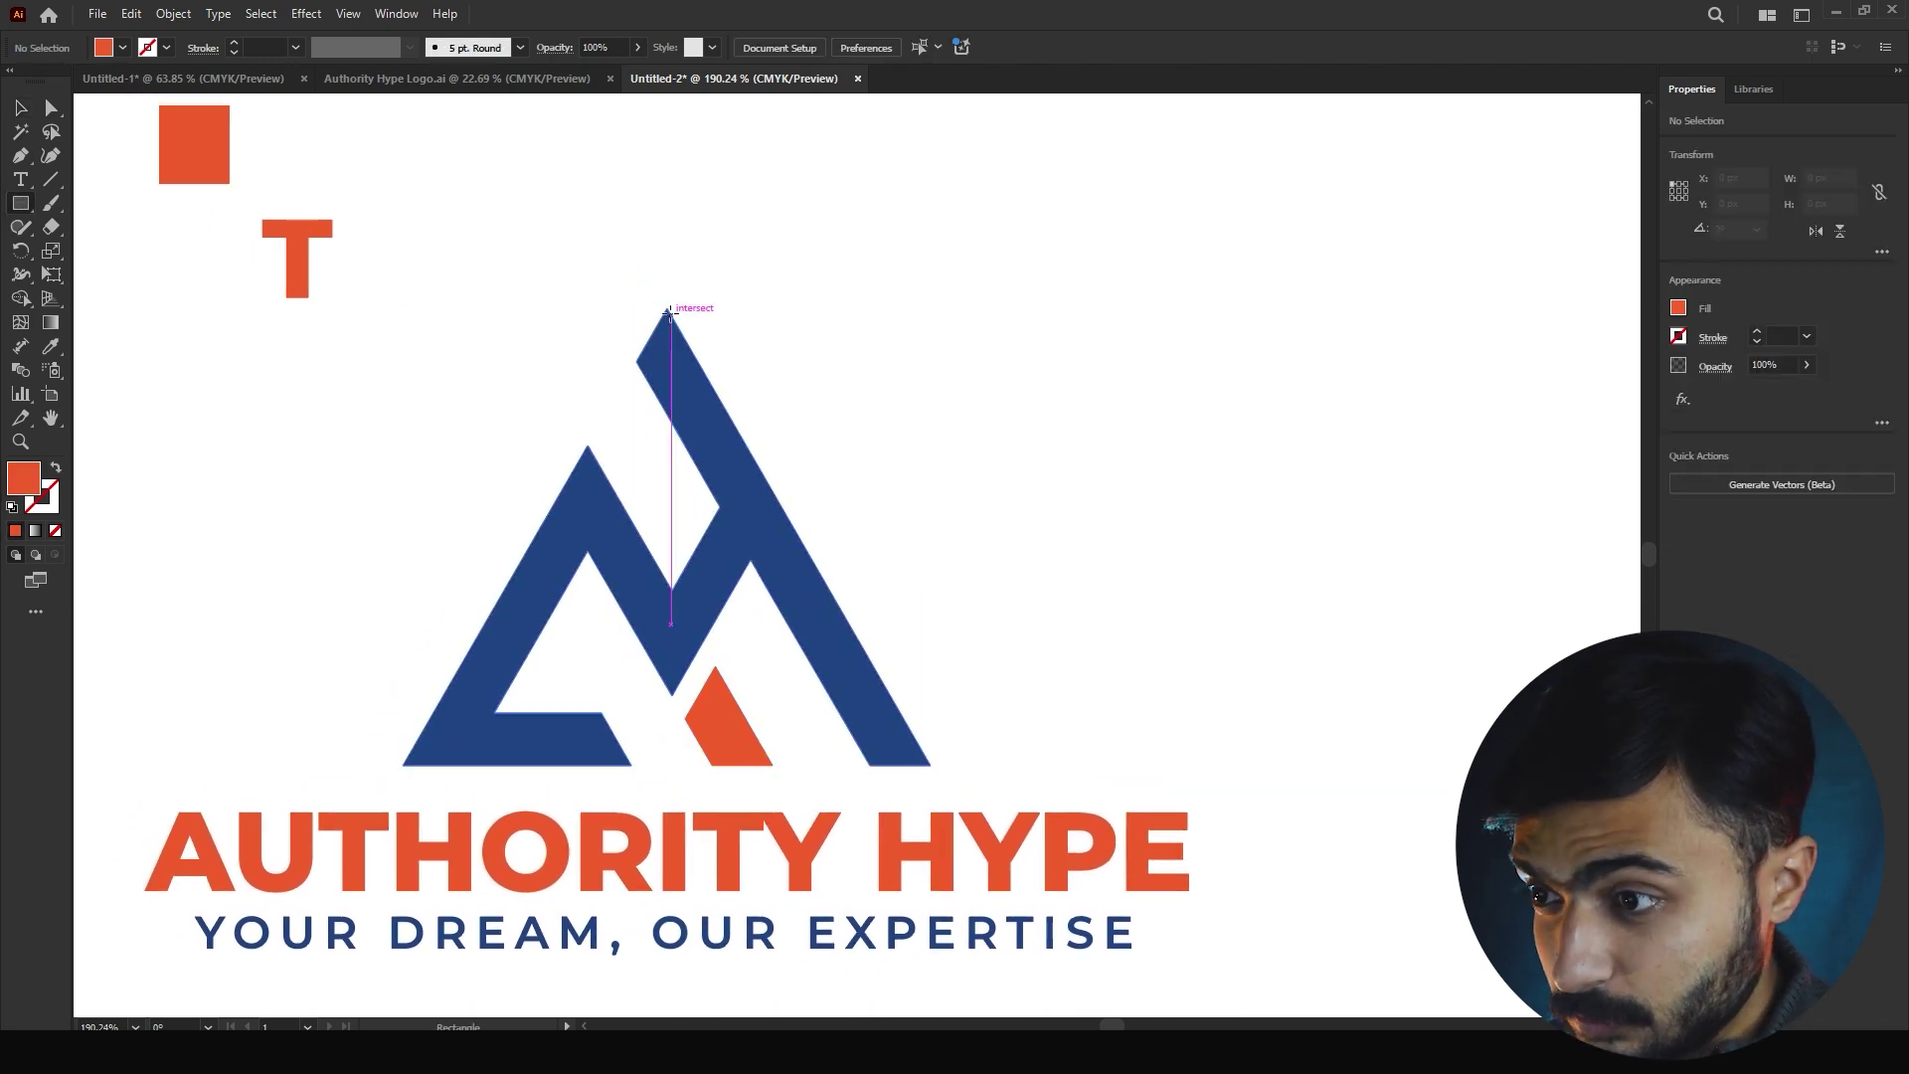
{"action": "left_click_drag", "start_coordinate": [667, 309], "coordinate": [397, 764]}
{"action": "left_click", "coordinate": [54, 469]}
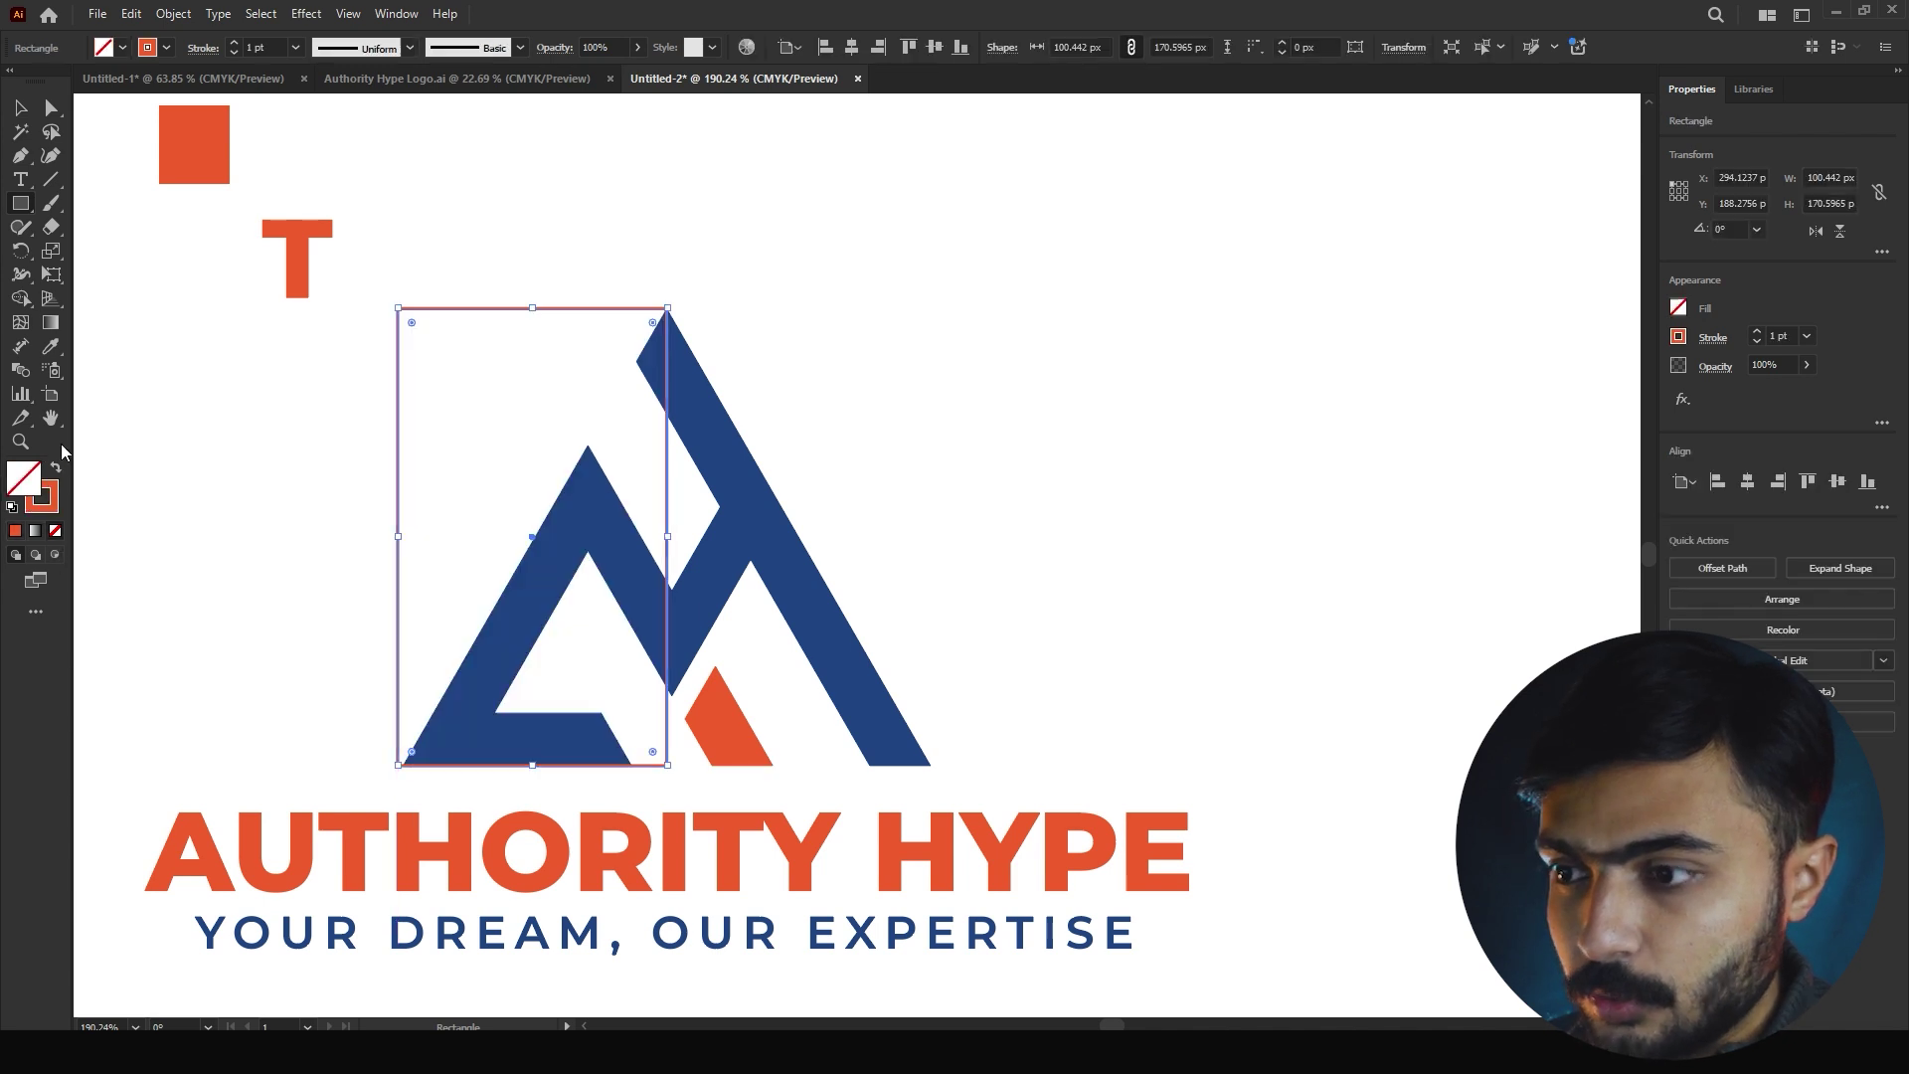
{"action": "key", "text": "v"}
{"action": "left_click_drag", "start_coordinate": [249, 330], "coordinate": [495, 434]}
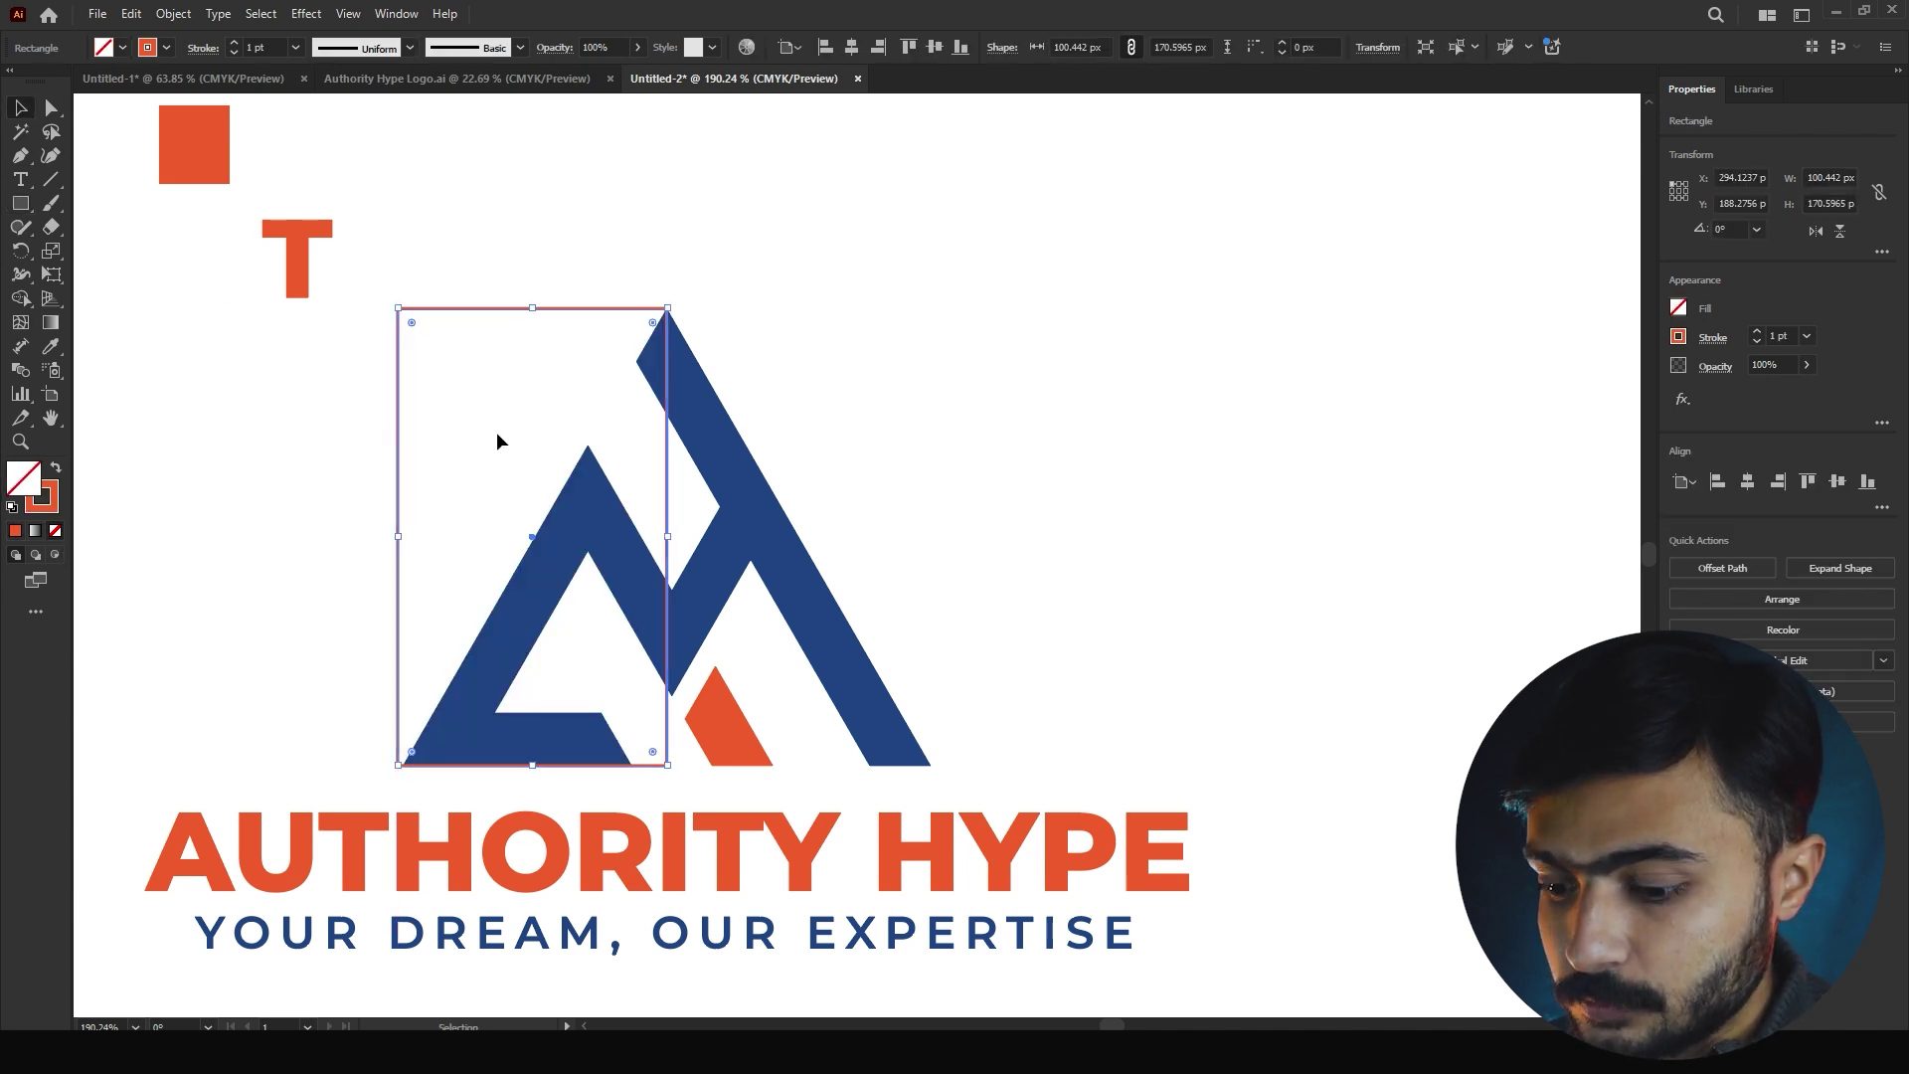
{"action": "key", "text": "d"}
{"action": "left_click", "coordinate": [54, 530]}
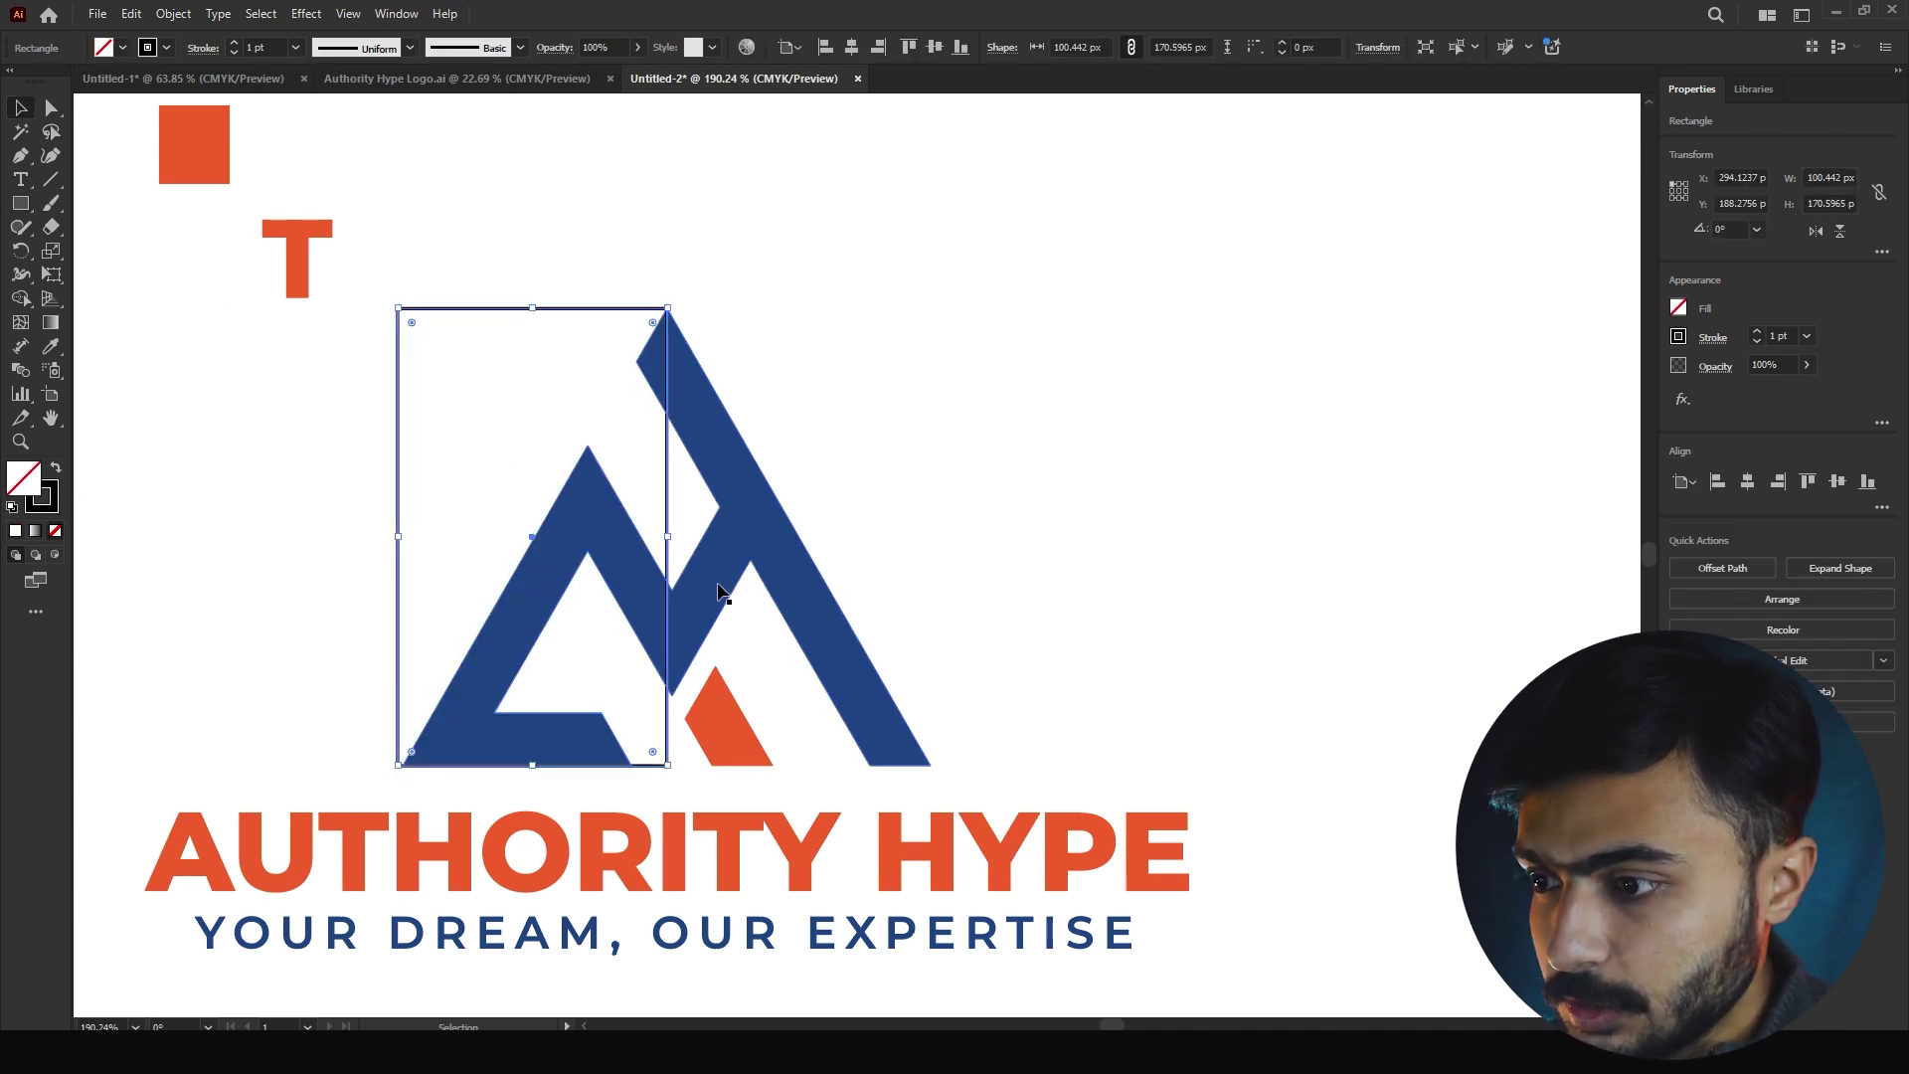
Widen the outlined rectangle to the icon's right edge and center it horizontally with the icon
{"action": "left_click_drag", "start_coordinate": [667, 536], "coordinate": [929, 560]}
{"action": "left_click", "coordinate": [710, 418], "text": "shift"}
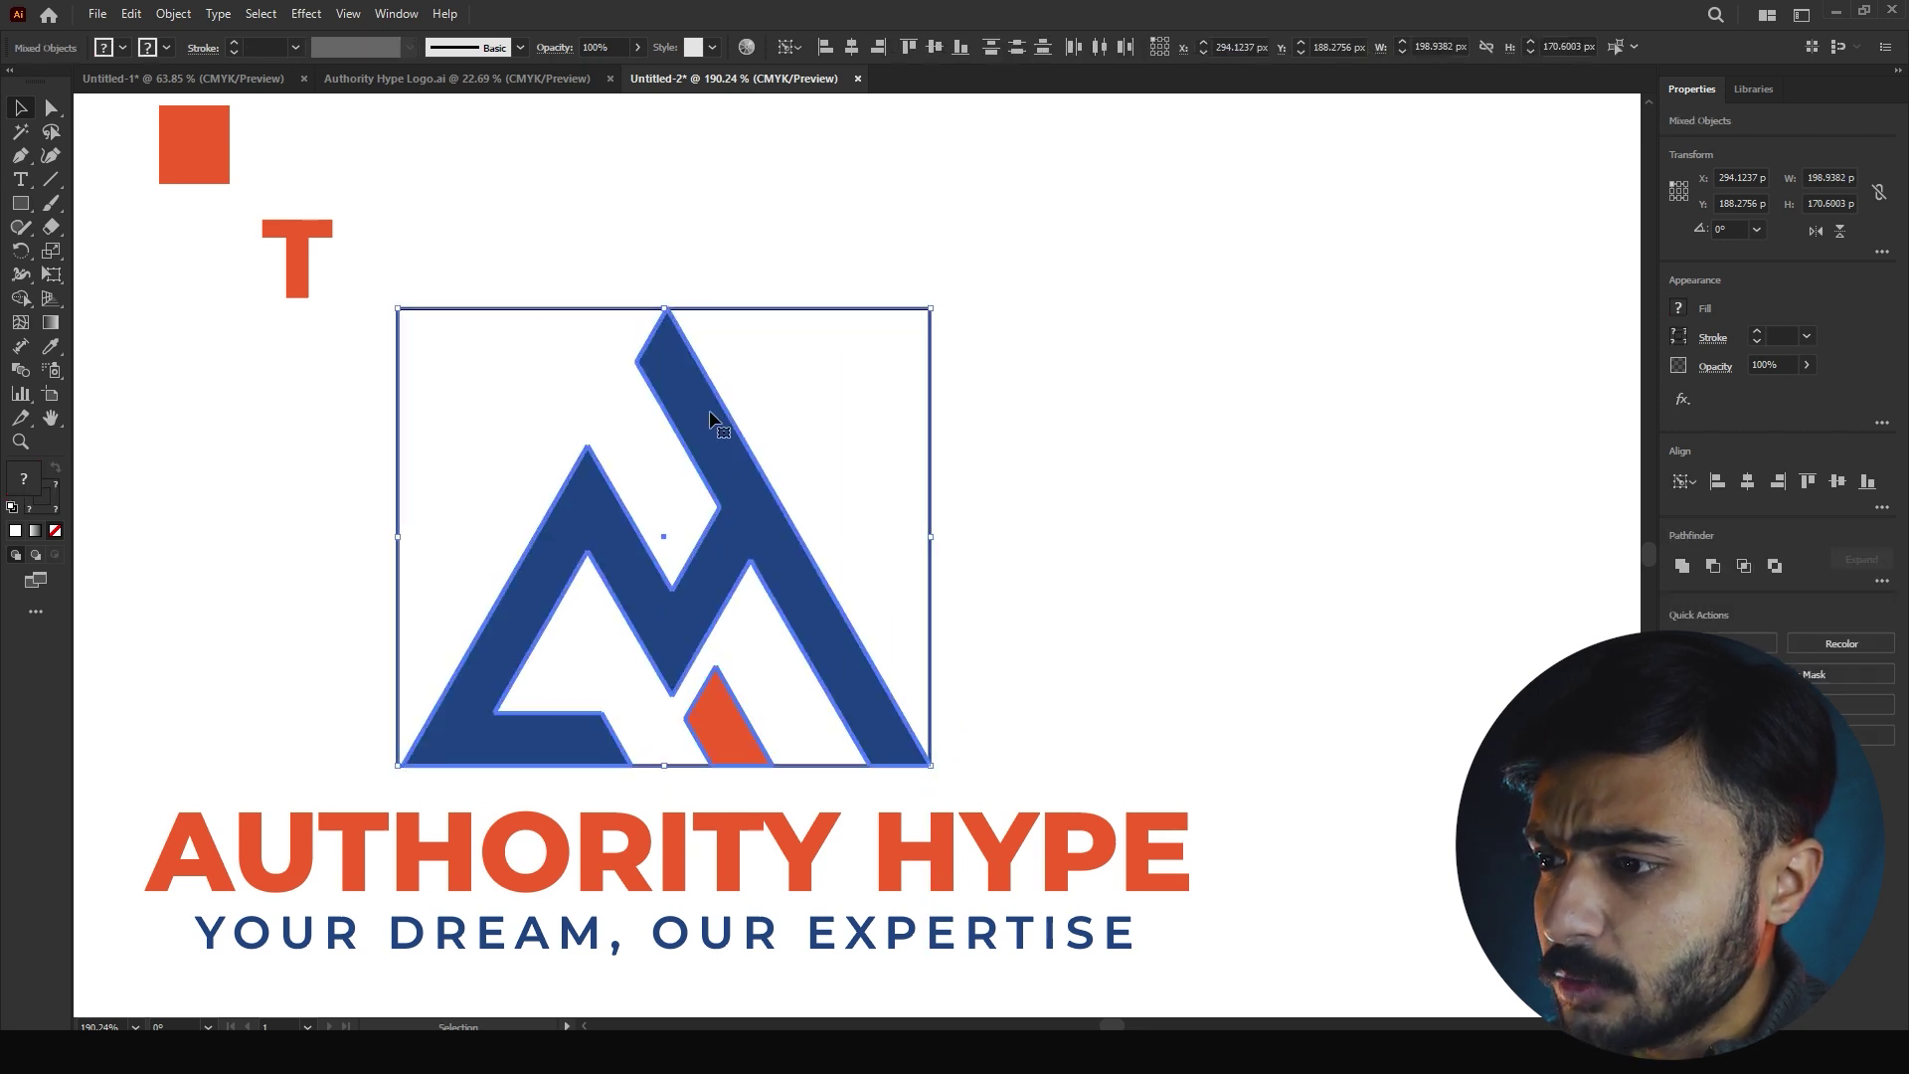
{"action": "left_click", "coordinate": [853, 47]}
{"action": "left_click", "coordinate": [821, 264]}
{"action": "left_click_drag", "start_coordinate": [752, 285], "coordinate": [803, 412]}
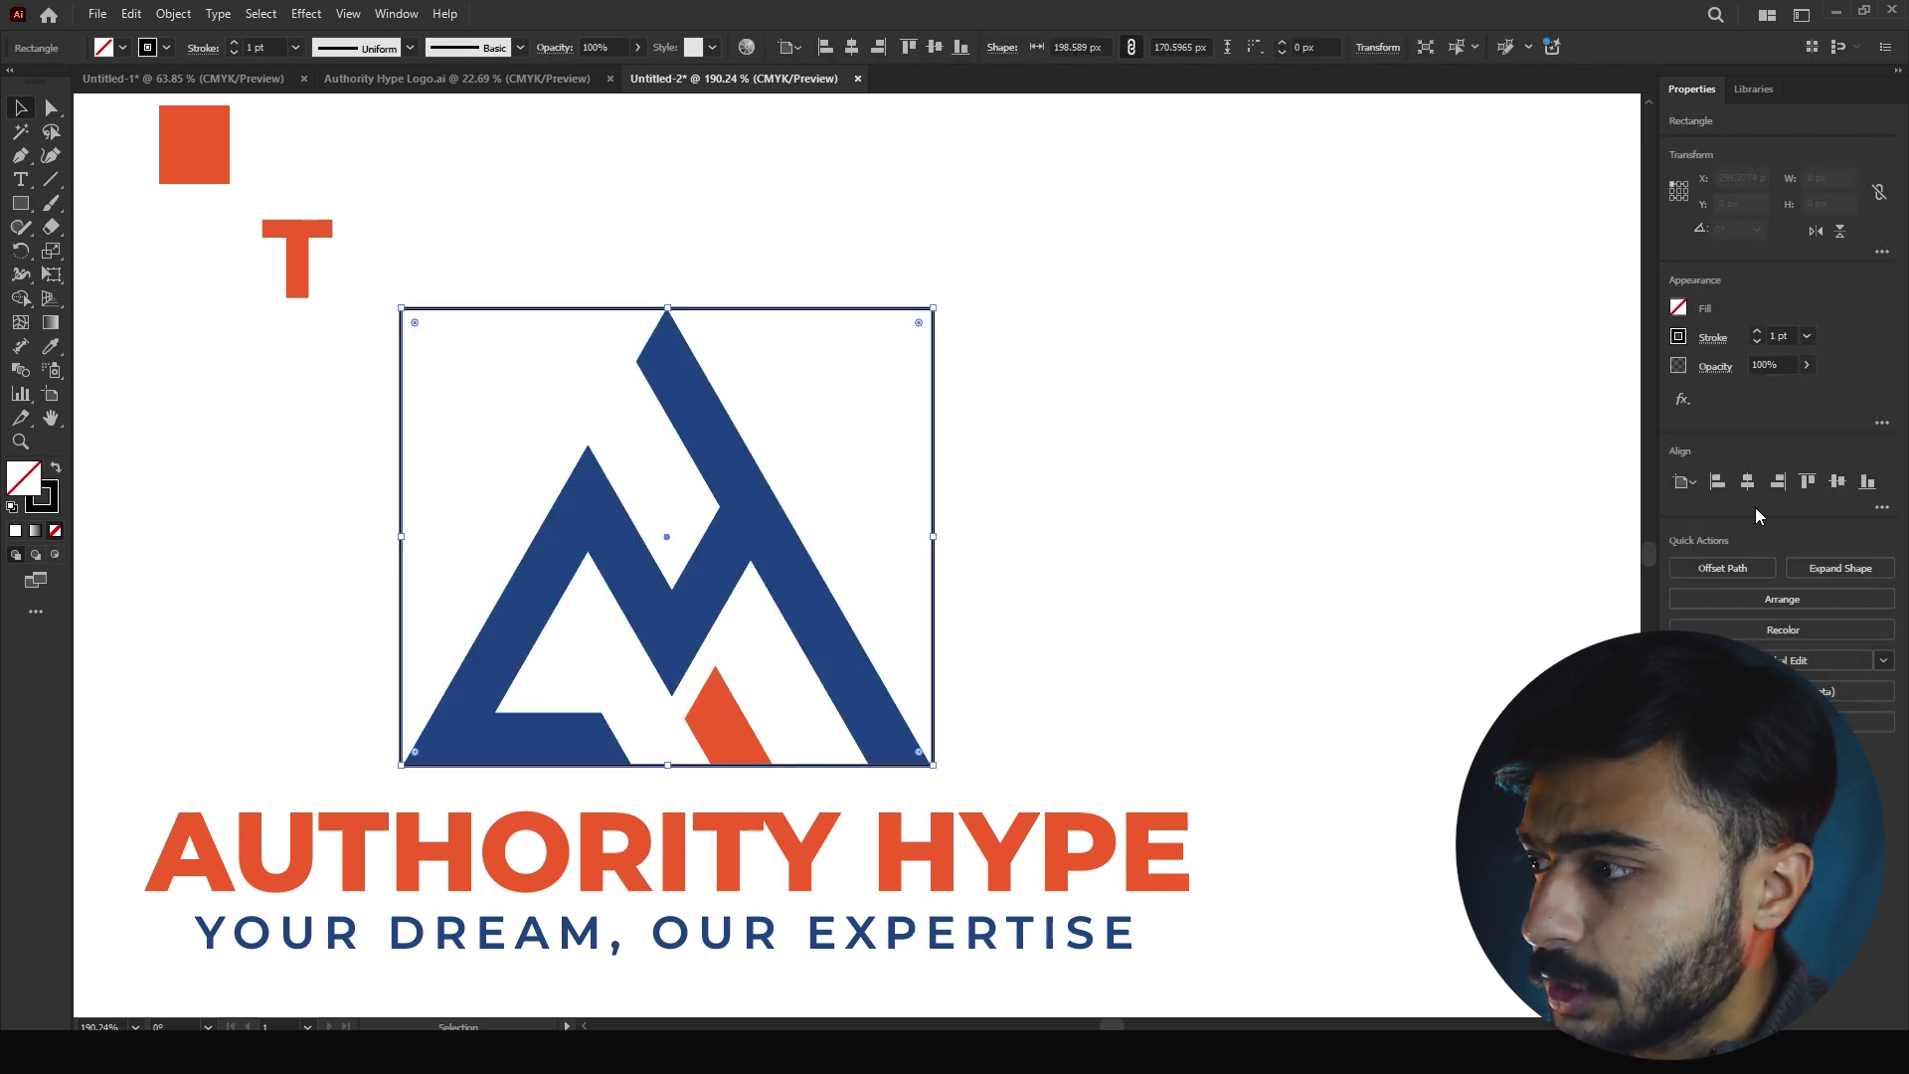
Align the frame's stroke to the outside of its path
{"action": "left_click", "coordinate": [1712, 337]}
{"action": "left_click", "coordinate": [1628, 443]}
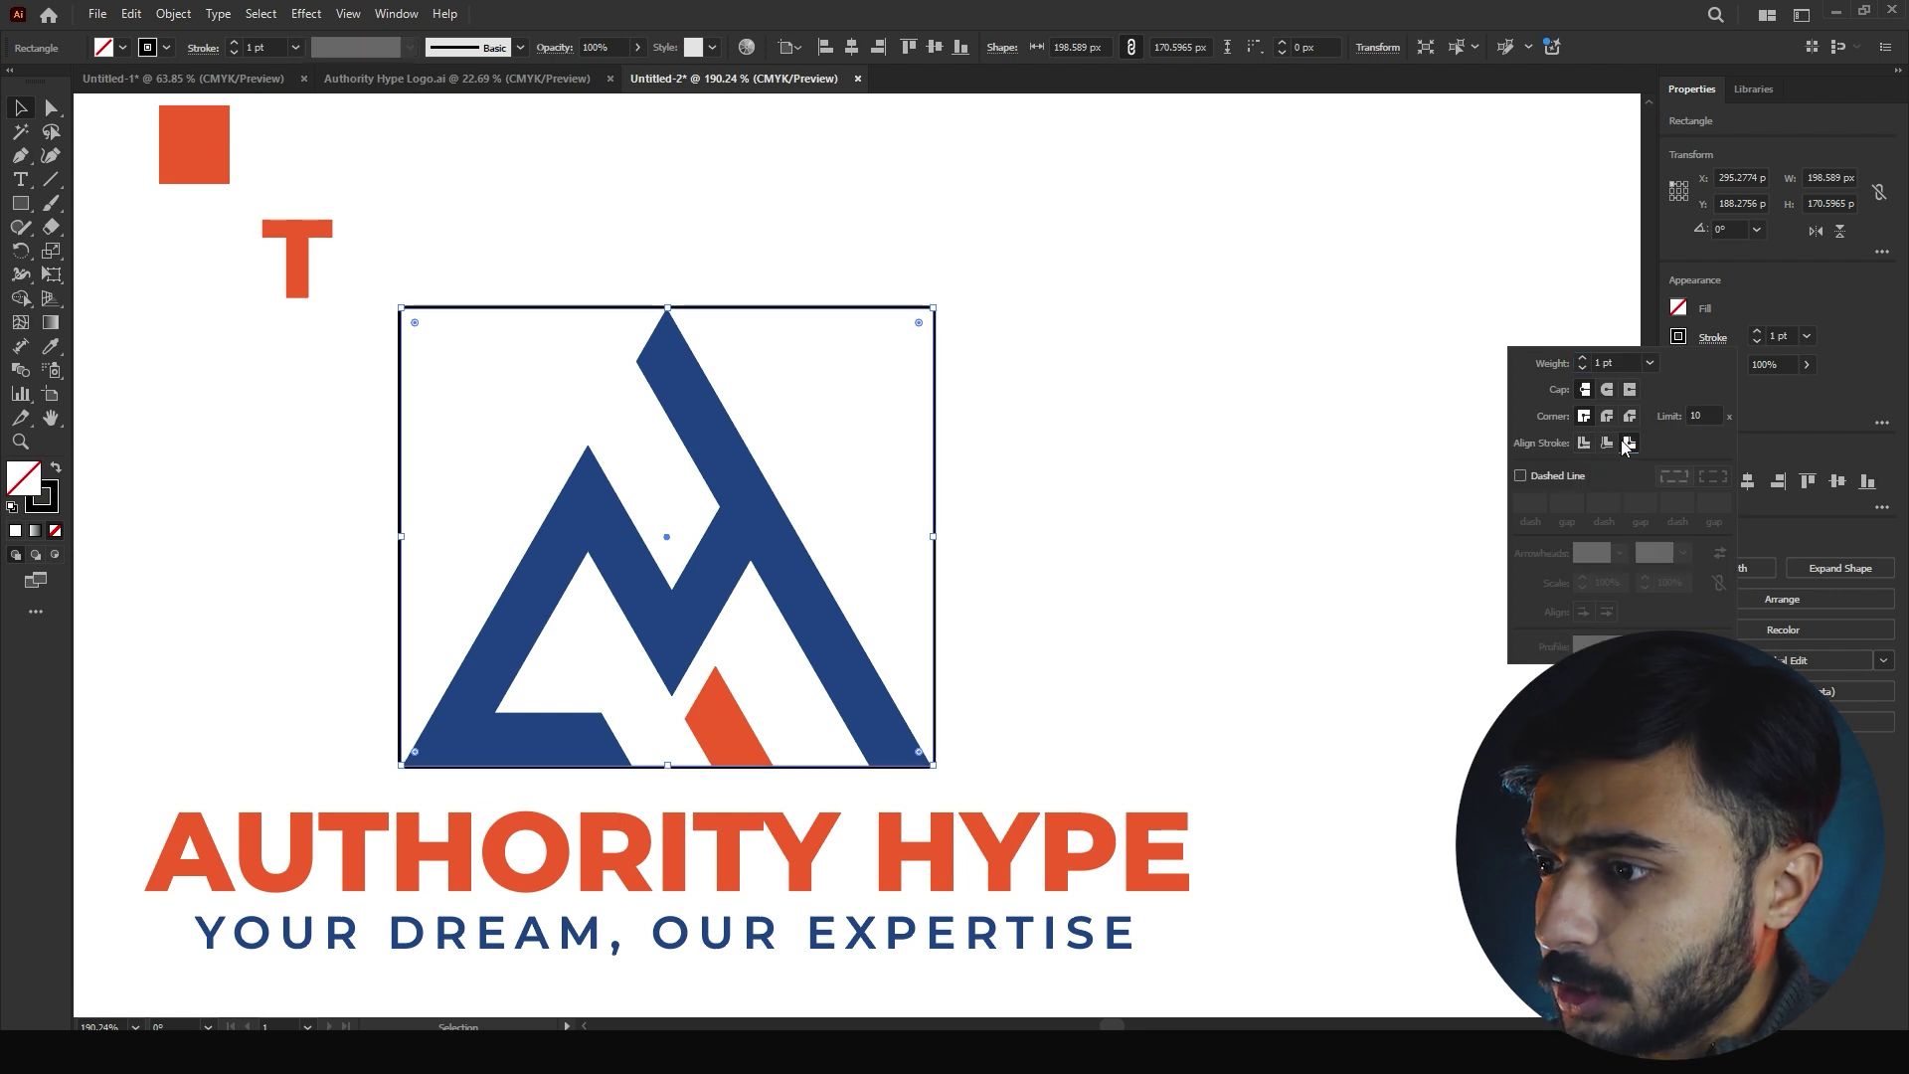
{"action": "left_click", "coordinate": [1185, 485]}
Align the frame's stroke to the inside of its path
{"action": "left_click", "coordinate": [656, 286]}
{"action": "left_click_drag", "start_coordinate": [667, 292], "coordinate": [1307, 472]}
{"action": "left_click_drag", "start_coordinate": [741, 464], "coordinate": [1098, 563]}
{"action": "mouse_move", "coordinate": [544, 526]}
{"action": "left_mouse_down"}
{"action": "mouse_move", "coordinate": [456, 499]}
{"action": "mouse_move", "coordinate": [869, 579]}
{"action": "mouse_move", "coordinate": [362, 504]}
{"action": "mouse_move", "coordinate": [596, 557]}
{"action": "mouse_move", "coordinate": [527, 537]}
{"action": "left_mouse_up"}
{"action": "left_click_drag", "start_coordinate": [763, 516], "coordinate": [498, 478]}
{"action": "left_click_drag", "start_coordinate": [1175, 633], "coordinate": [826, 349]}
{"action": "left_click", "coordinate": [1712, 366]}
{"action": "left_click", "coordinate": [1717, 339]}
{"action": "left_click", "coordinate": [1712, 337]}
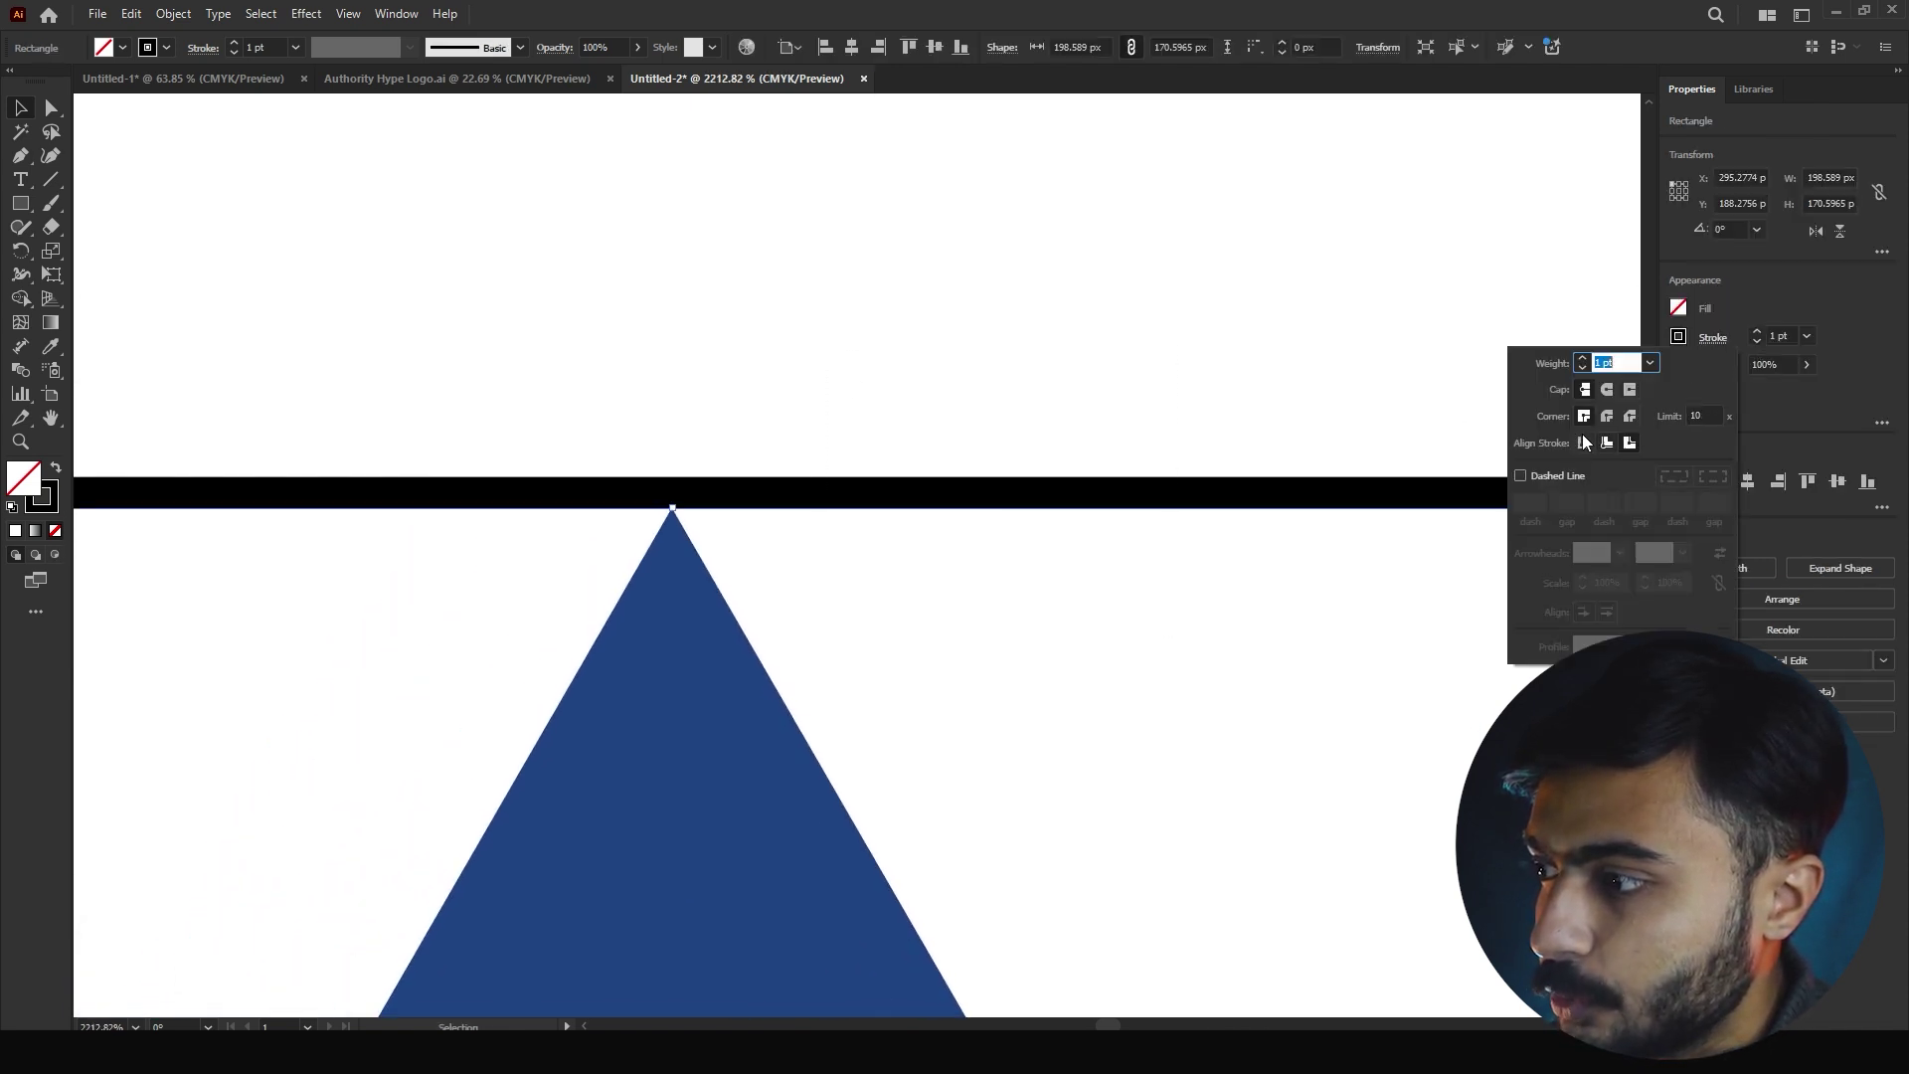
{"action": "left_click", "coordinate": [1602, 442]}
{"action": "left_click", "coordinate": [758, 462]}
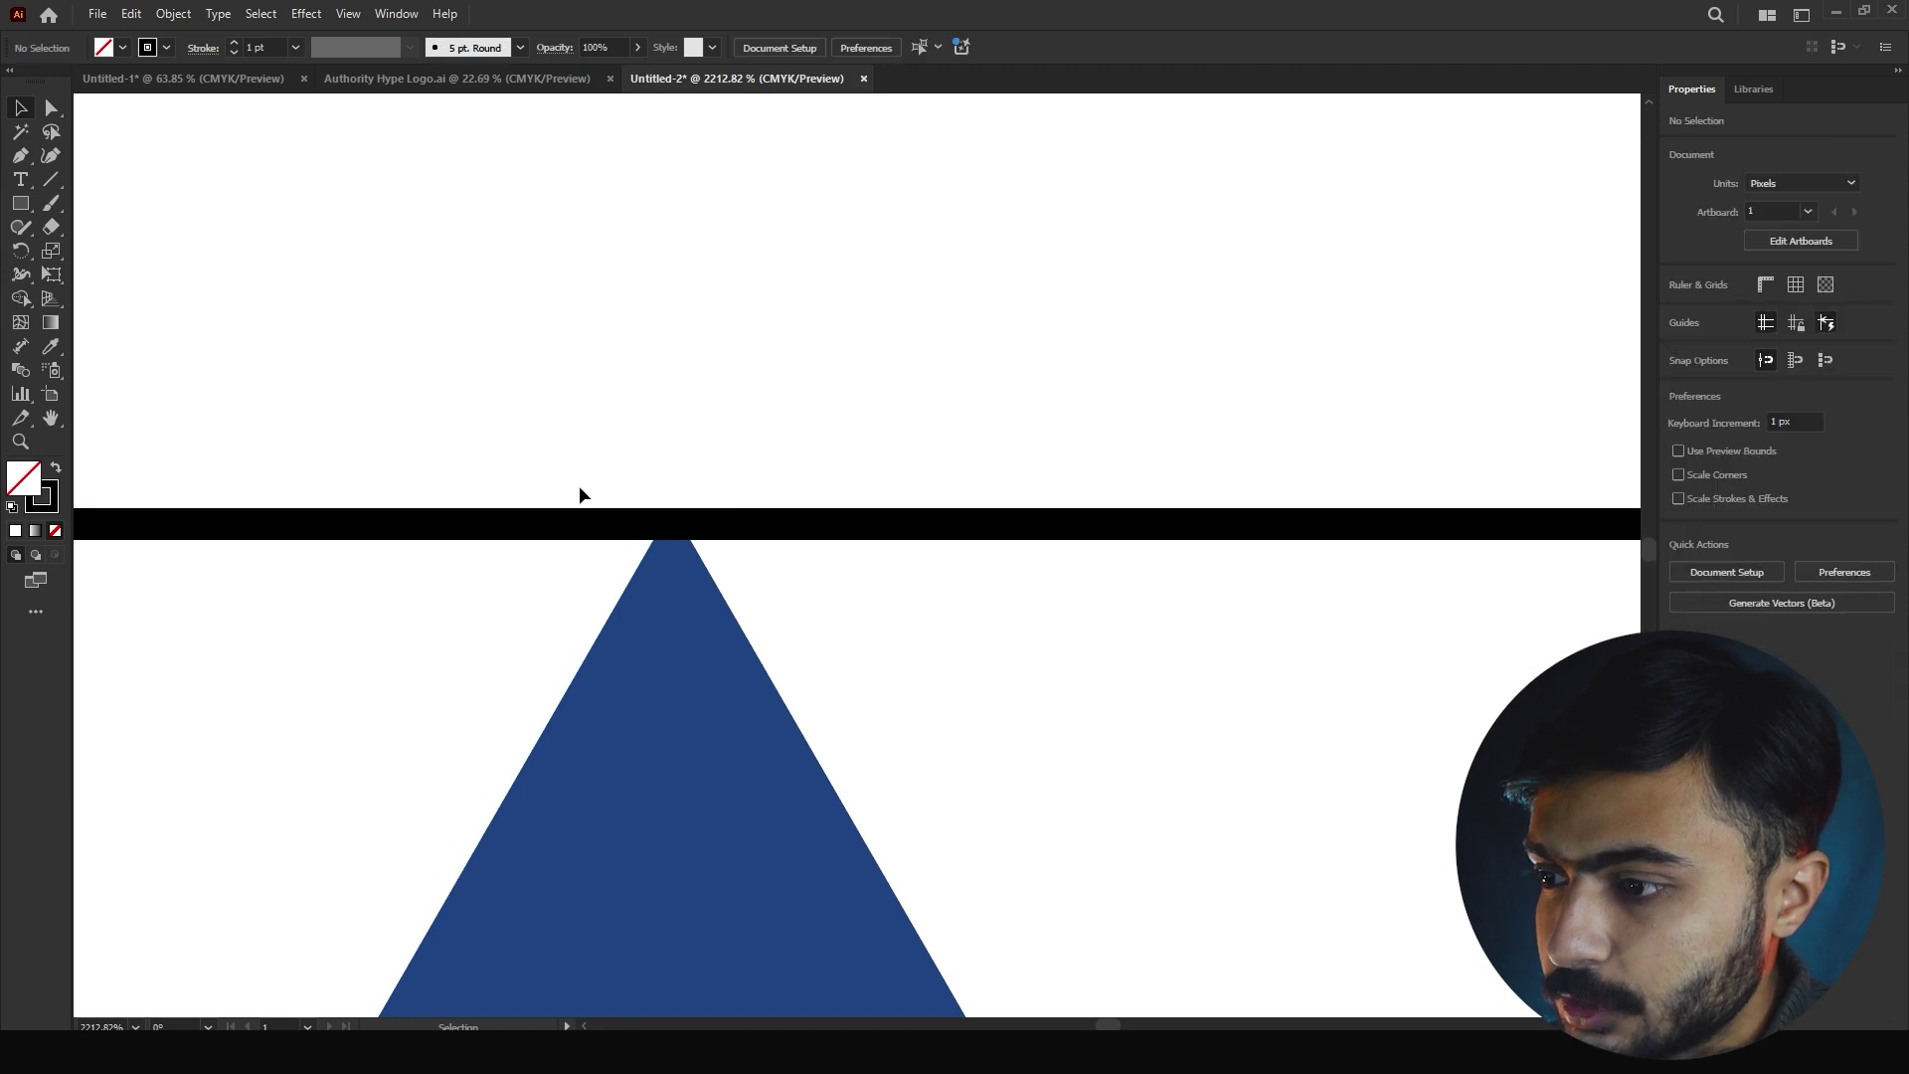
Place the T copy above the frame and center it horizontally with the frame
{"action": "key", "text": "ctrl+space"}
{"action": "left_click_drag", "start_coordinate": [859, 443], "coordinate": [414, 437]}
{"action": "left_click_drag", "start_coordinate": [803, 411], "coordinate": [502, 413]}
{"action": "key", "text": "space"}
{"action": "left_click_drag", "start_coordinate": [873, 596], "coordinate": [718, 539]}
{"action": "scroll", "coordinate": [616, 325], "scroll_direction": "up", "scroll_amount": 1}
{"action": "left_click_drag", "start_coordinate": [171, 298], "coordinate": [649, 288]}
{"action": "left_click", "coordinate": [729, 379], "text": "shift"}
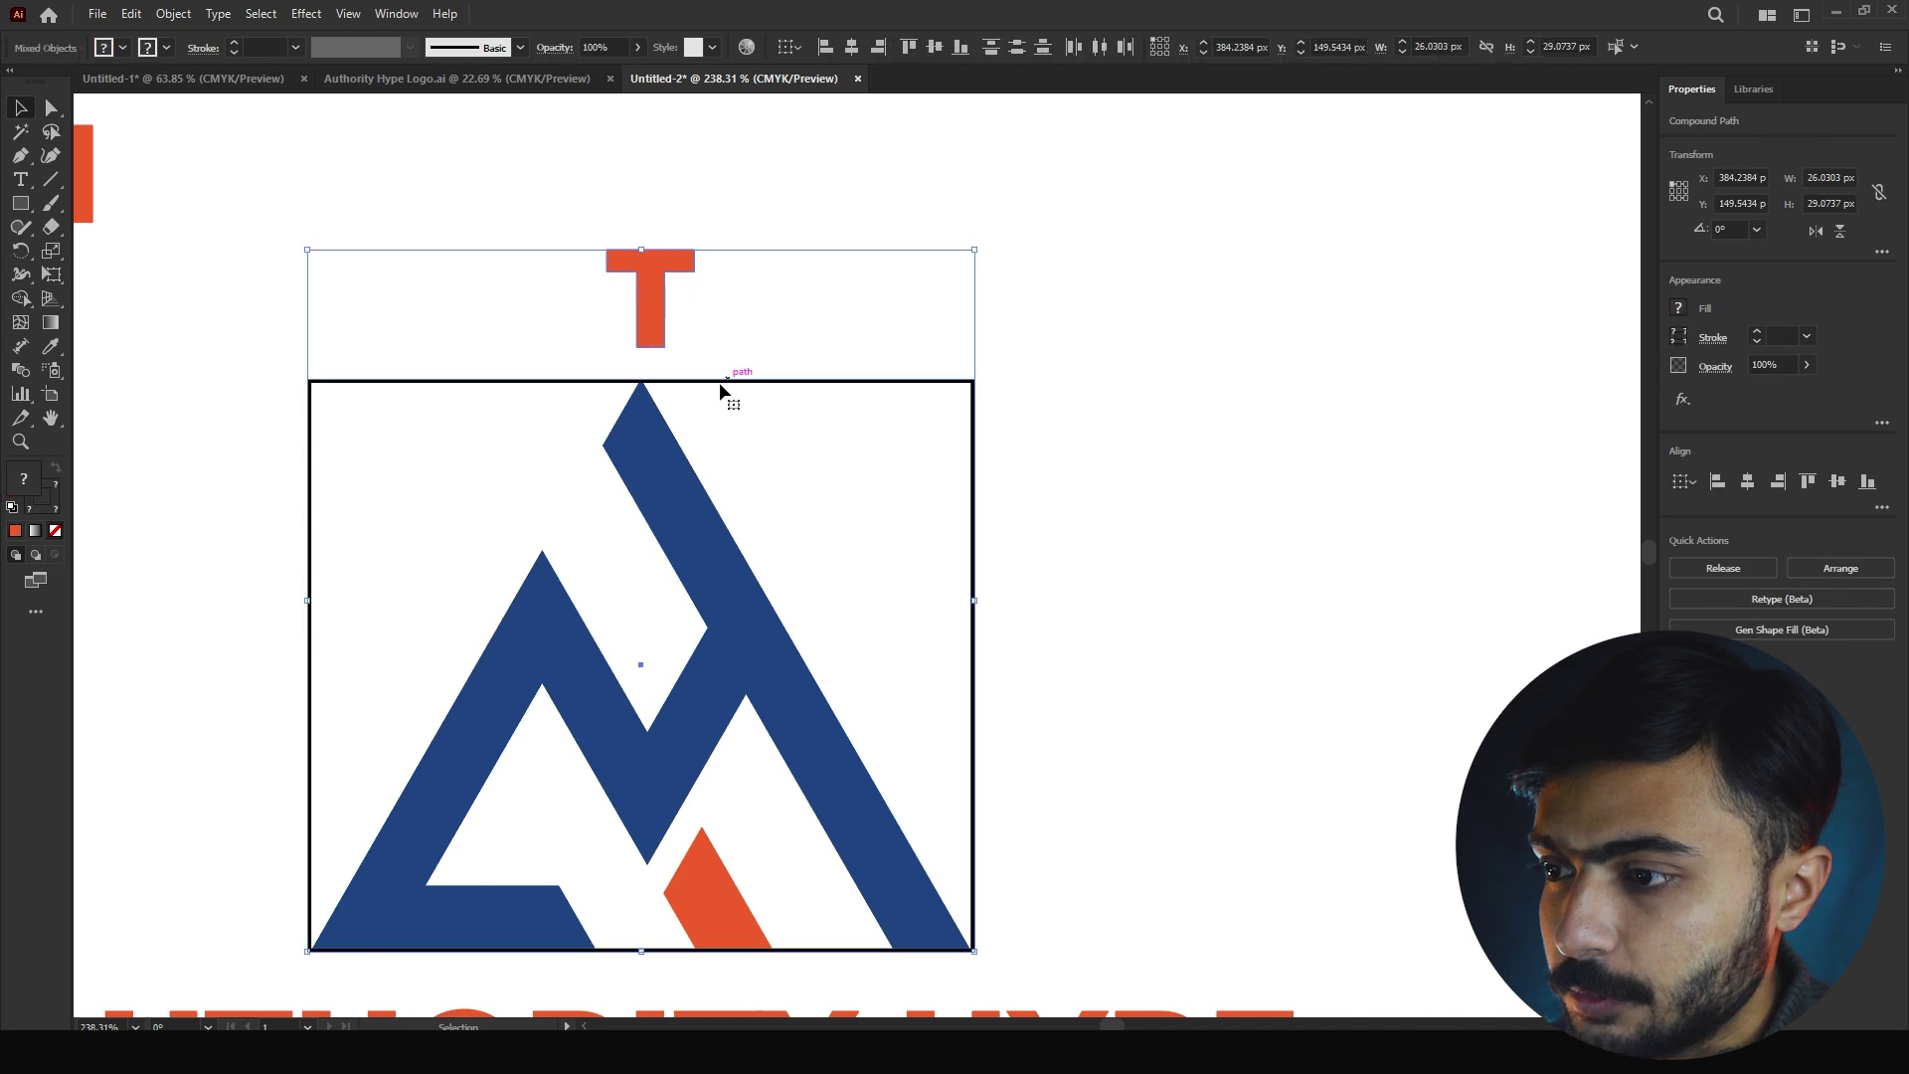
{"action": "left_click", "coordinate": [851, 47]}
{"action": "left_click", "coordinate": [614, 338]}
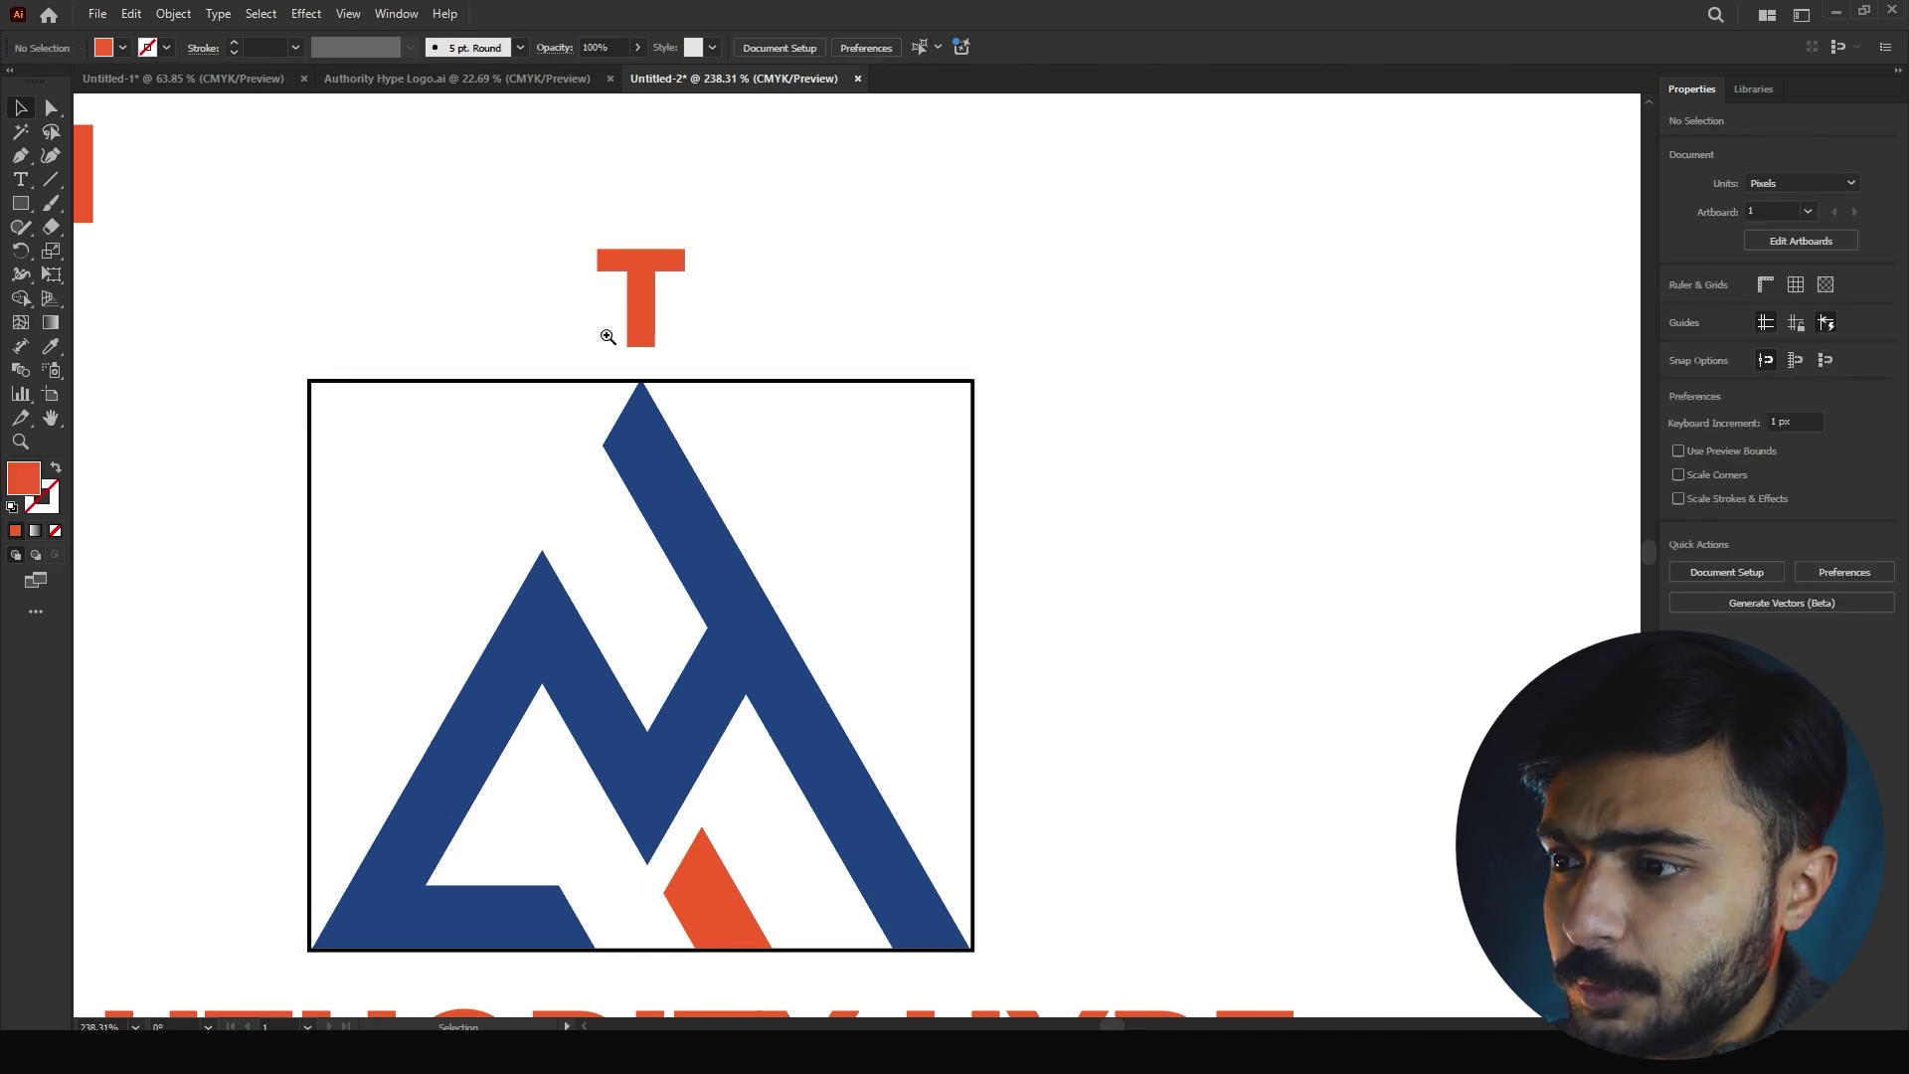
Lower the T copy until its foot touches the frame's top edge
{"action": "left_click_drag", "start_coordinate": [613, 303], "coordinate": [835, 404]}
{"action": "left_click_drag", "start_coordinate": [682, 386], "coordinate": [891, 391]}
{"action": "left_click_drag", "start_coordinate": [594, 302], "coordinate": [666, 533]}
{"action": "left_click_drag", "start_coordinate": [728, 353], "coordinate": [750, 571]}
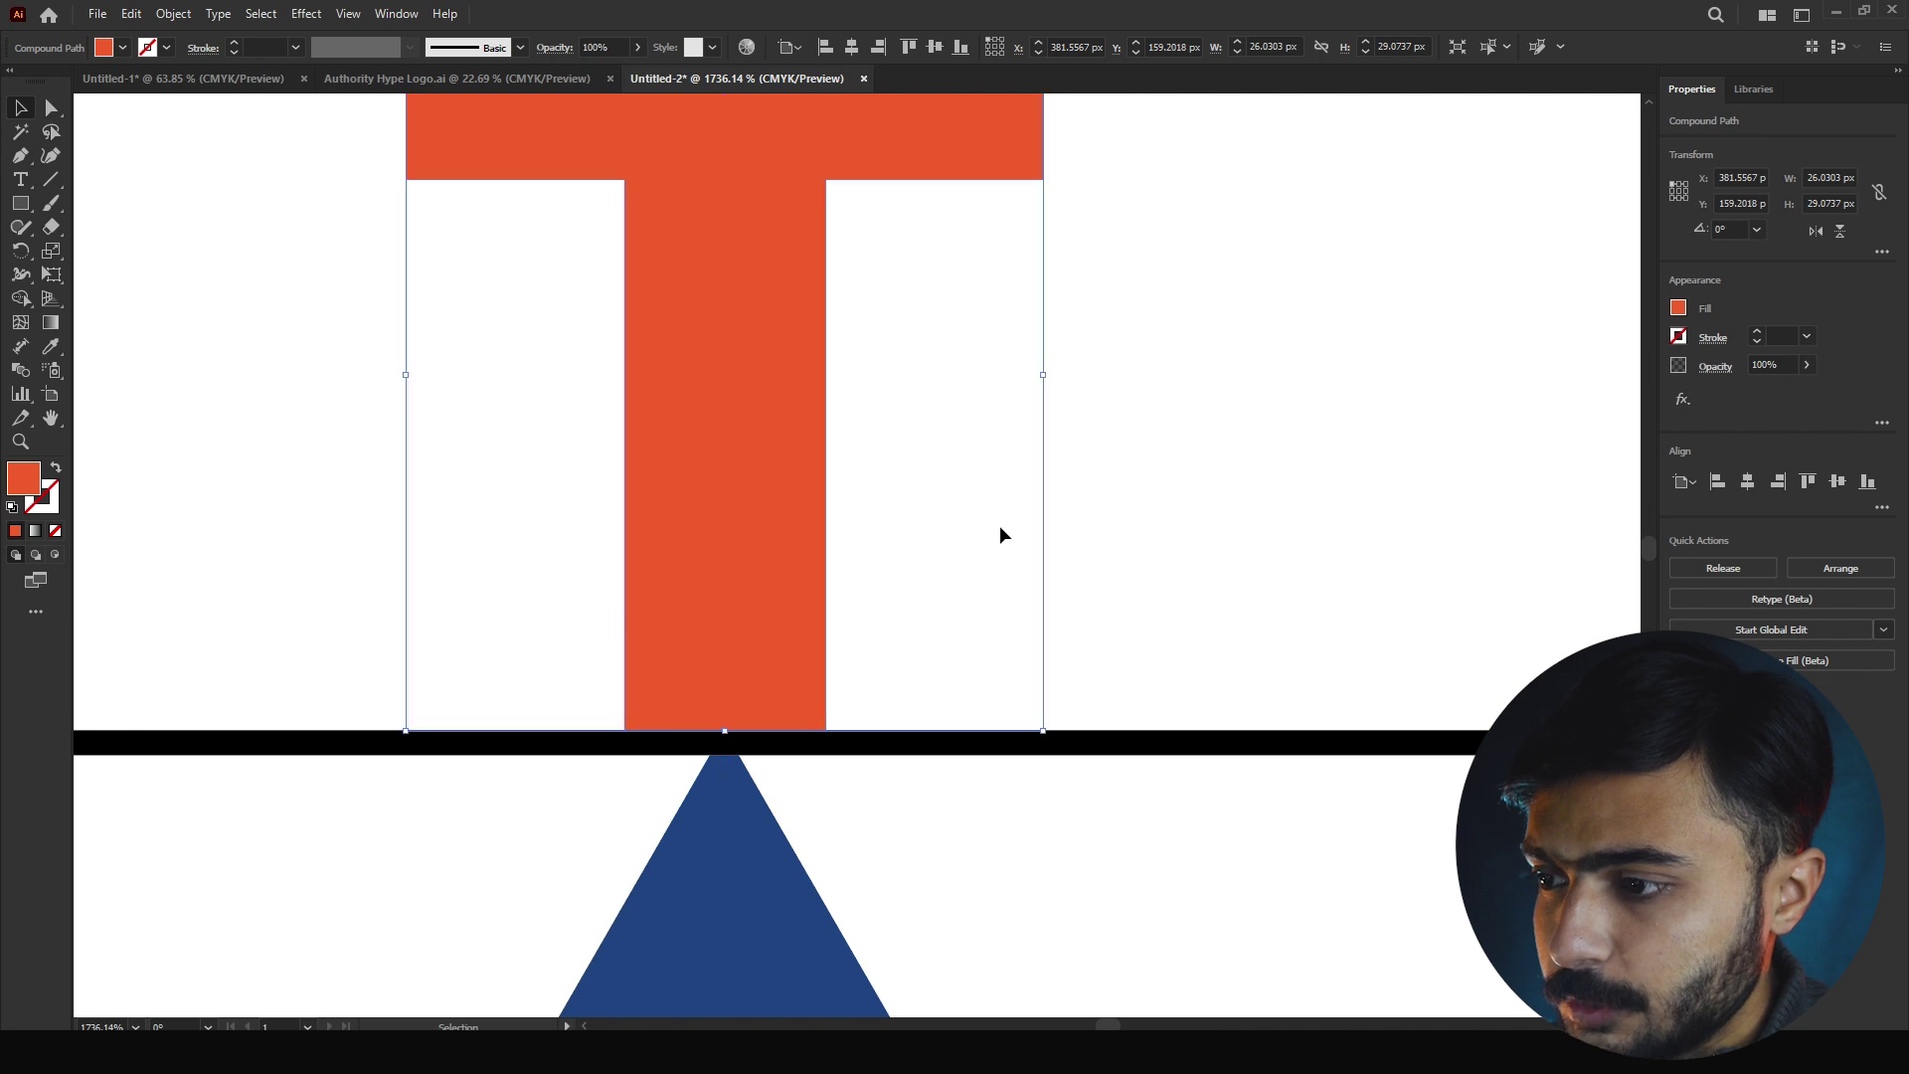
{"action": "left_click", "coordinate": [1000, 532]}
Duplicate the T onto the frame's right side, rotated 90° so its foot touches the frame's edge
{"action": "left_click_drag", "start_coordinate": [678, 389], "coordinate": [264, 367]}
{"action": "left_click_drag", "start_coordinate": [769, 399], "coordinate": [760, 354]}
{"action": "left_click_drag", "start_coordinate": [630, 350], "coordinate": [987, 337]}
{"action": "scroll", "coordinate": [900, 428], "scroll_direction": "up", "scroll_amount": 3}
{"action": "left_click_drag", "start_coordinate": [966, 174], "coordinate": [1242, 586]}
{"action": "left_click_drag", "start_coordinate": [971, 548], "coordinate": [938, 544]}
{"action": "left_click", "coordinate": [956, 448]}
{"action": "left_click_drag", "start_coordinate": [1087, 433], "coordinate": [603, 435]}
{"action": "scroll", "coordinate": [603, 435], "scroll_direction": "down", "scroll_amount": 5}
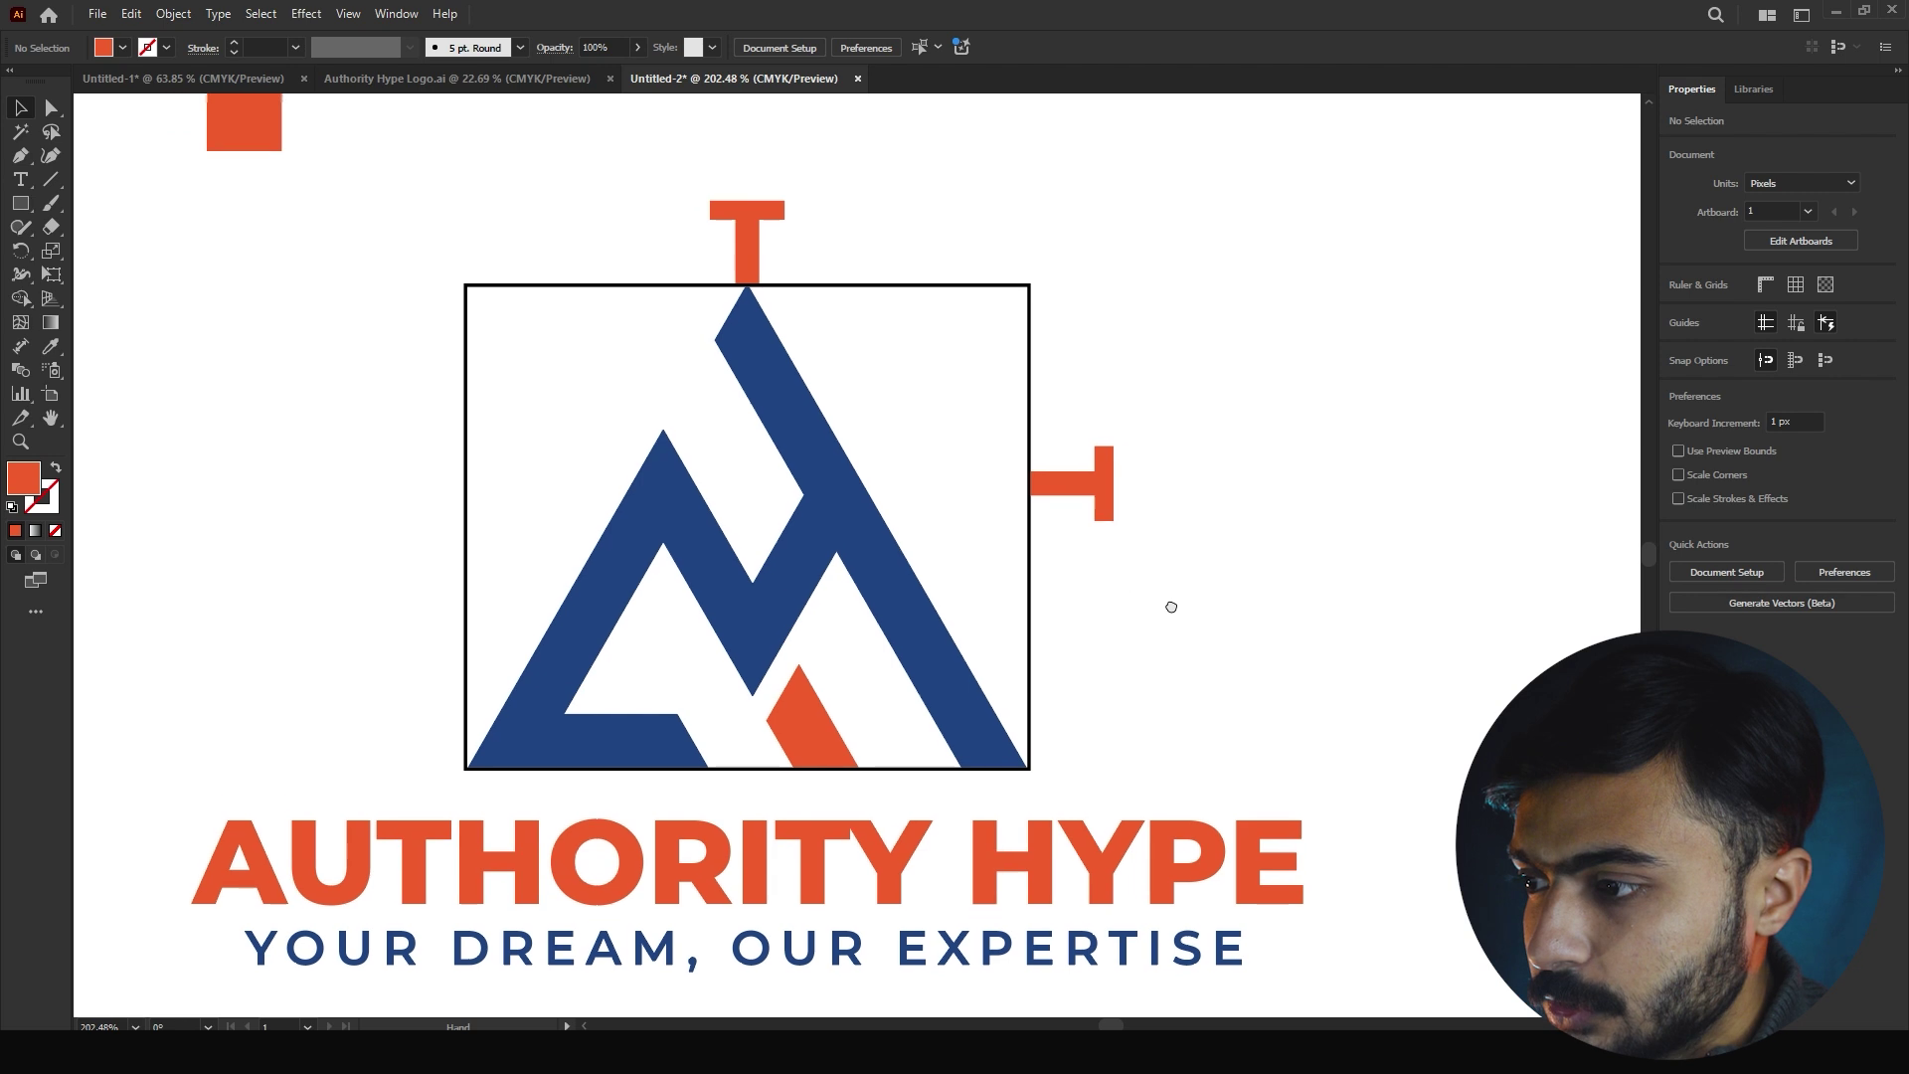
Copy the rotated T to the frame's left side, flip it horizontally and set its foot against the left edge
{"action": "left_click_drag", "start_coordinate": [1150, 535], "coordinate": [557, 572]}
{"action": "left_click", "coordinate": [1816, 231]}
{"action": "left_click", "coordinate": [468, 627]}
{"action": "left_click_drag", "start_coordinate": [382, 538], "coordinate": [613, 540]}
{"action": "left_click", "coordinate": [564, 626]}
Duplicate the top T straight down and set its crossbar against the frame's bottom edge
{"action": "left_click_drag", "start_coordinate": [529, 432], "coordinate": [196, 437]}
{"action": "left_click_drag", "start_coordinate": [771, 595], "coordinate": [893, 631]}
{"action": "left_click_drag", "start_coordinate": [774, 255], "coordinate": [786, 701]}
{"action": "scroll", "coordinate": [768, 701], "scroll_direction": "up", "scroll_amount": 8}
{"action": "left_click_drag", "start_coordinate": [640, 652], "coordinate": [712, 622]}
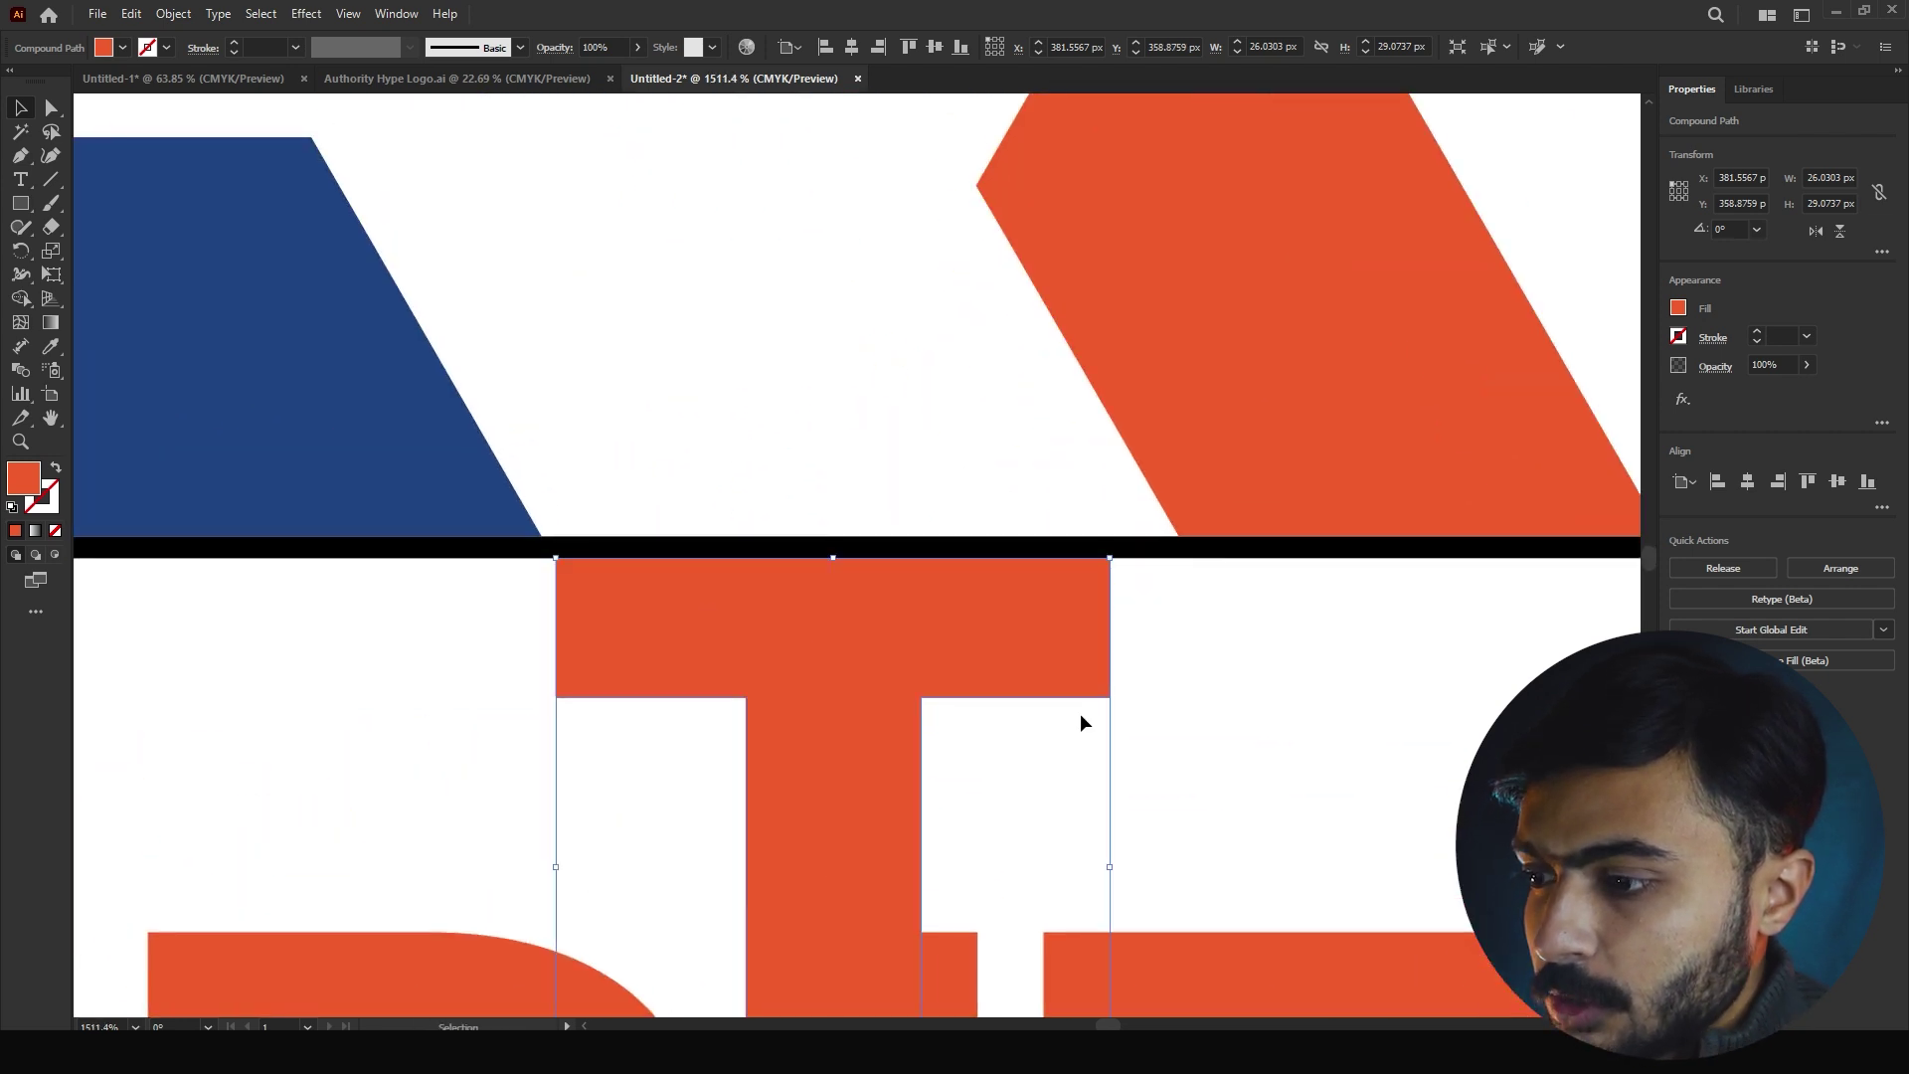
{"action": "left_click", "coordinate": [1079, 713]}
Recolor the T below the frame to a dark brown fill
{"action": "scroll", "coordinate": [1080, 712], "scroll_direction": "down", "scroll_amount": 4}
{"action": "scroll", "coordinate": [829, 712], "scroll_direction": "up", "scroll_amount": 3}
{"action": "left_click", "coordinate": [703, 405]}
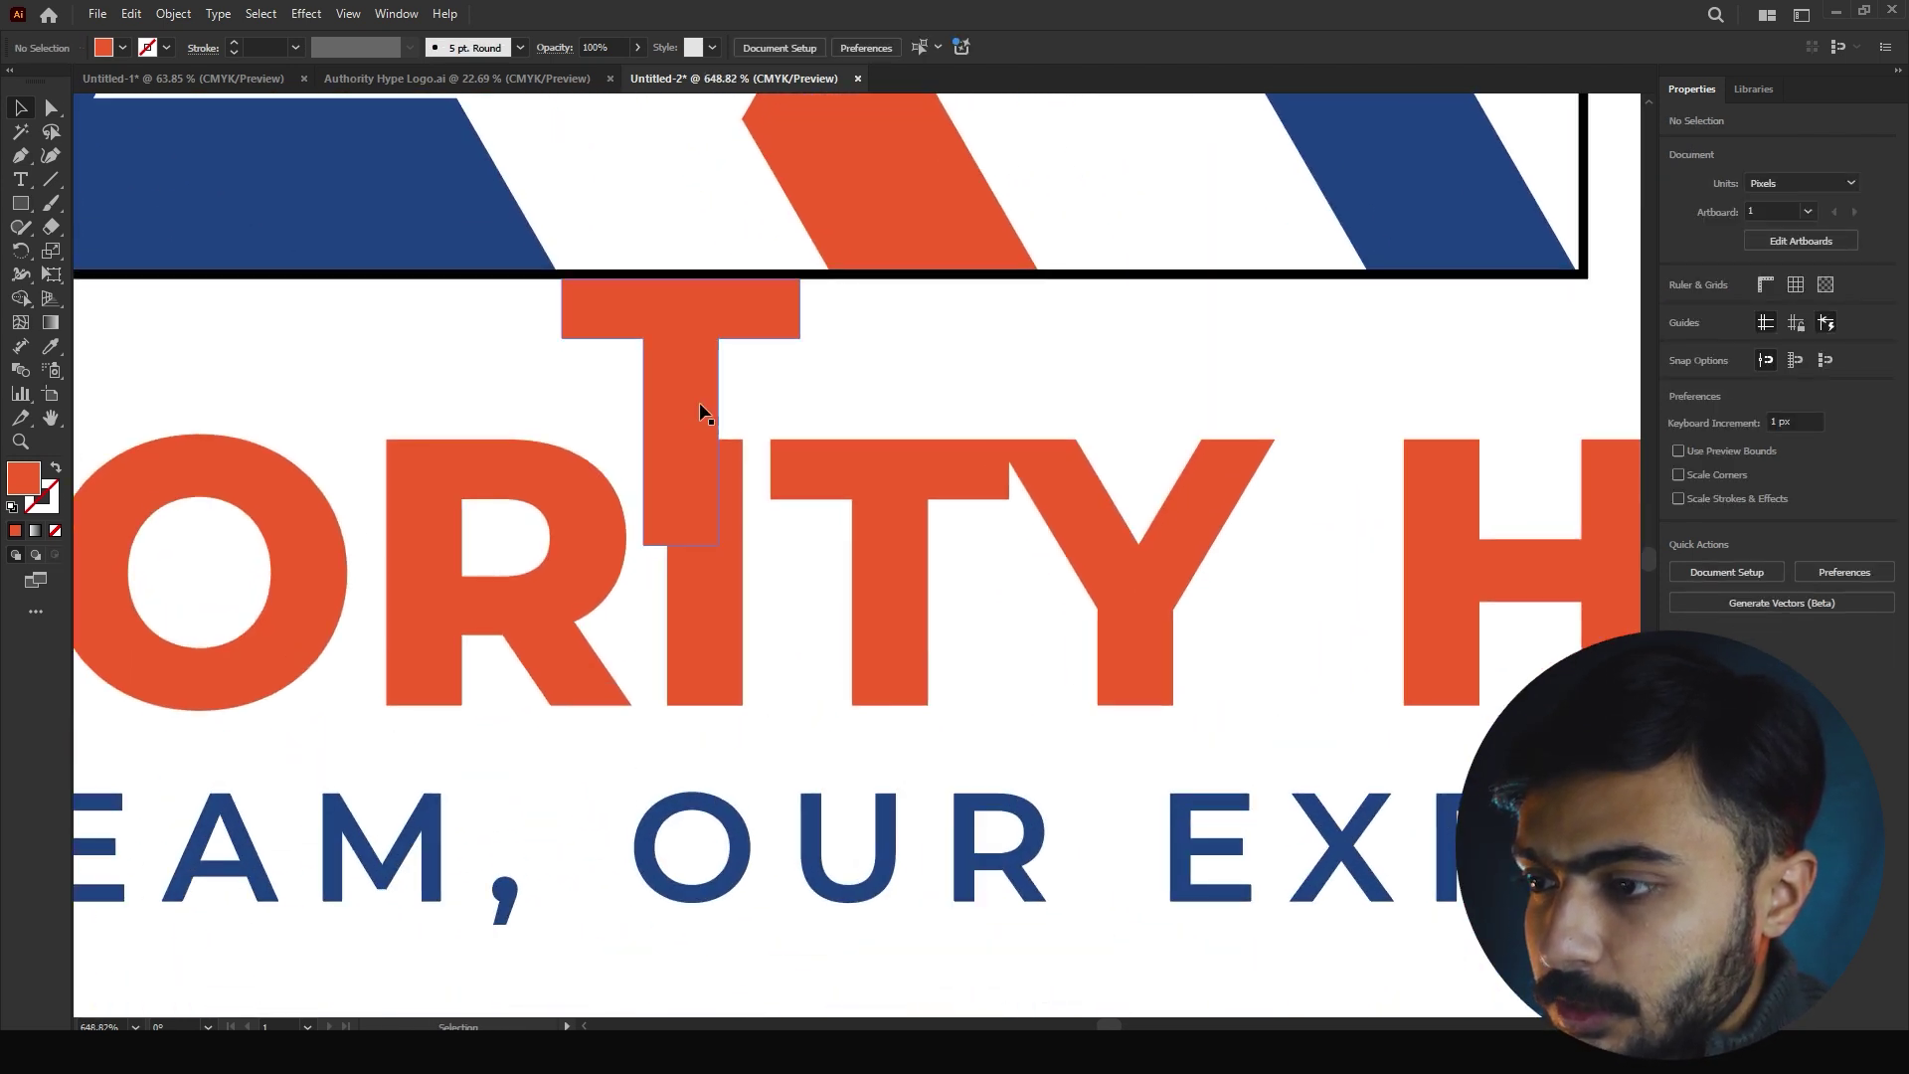
{"action": "double_click", "coordinate": [23, 477]}
{"action": "left_click_drag", "start_coordinate": [903, 418], "coordinate": [828, 592]}
{"action": "left_click", "coordinate": [1139, 413]}
{"action": "left_click", "coordinate": [855, 409]}
{"action": "left_click_drag", "start_coordinate": [857, 408], "coordinate": [1033, 523]}
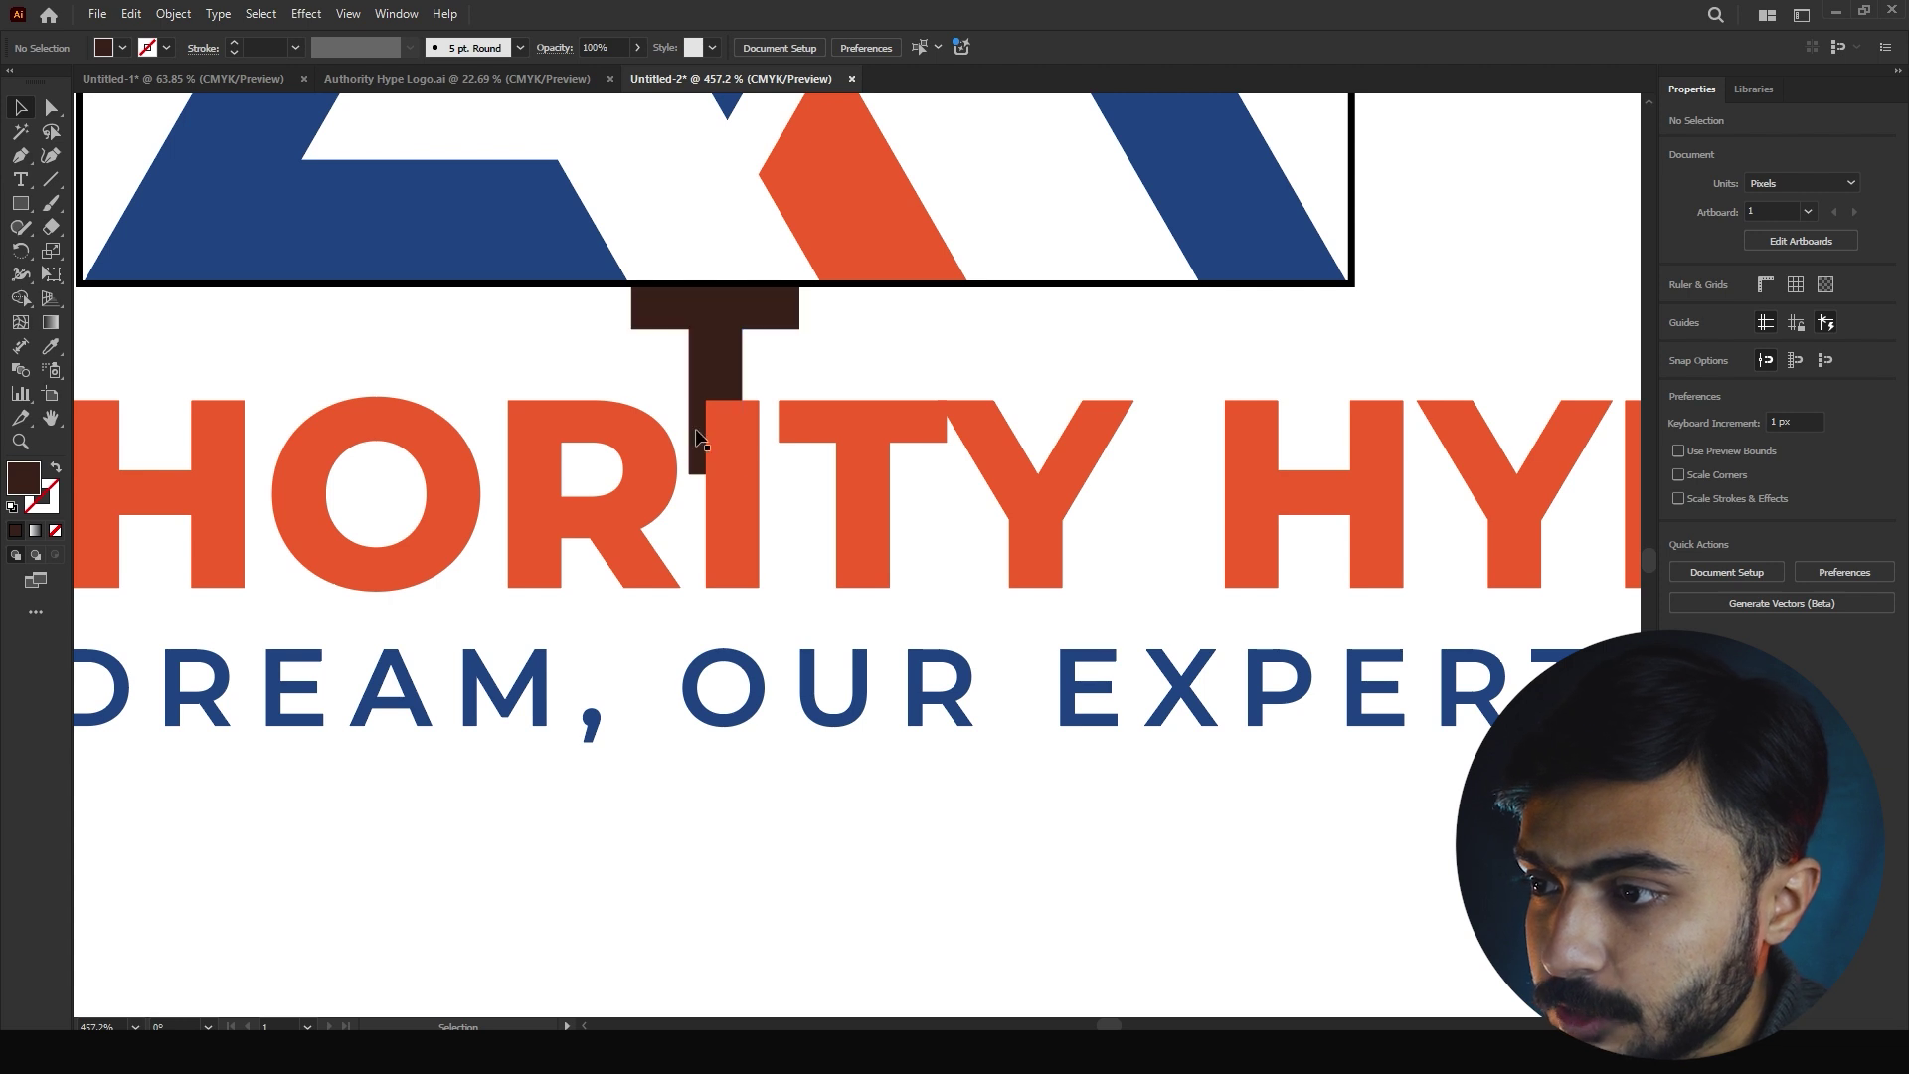
{"action": "scroll", "coordinate": [726, 410], "scroll_direction": "up", "scroll_amount": 5}
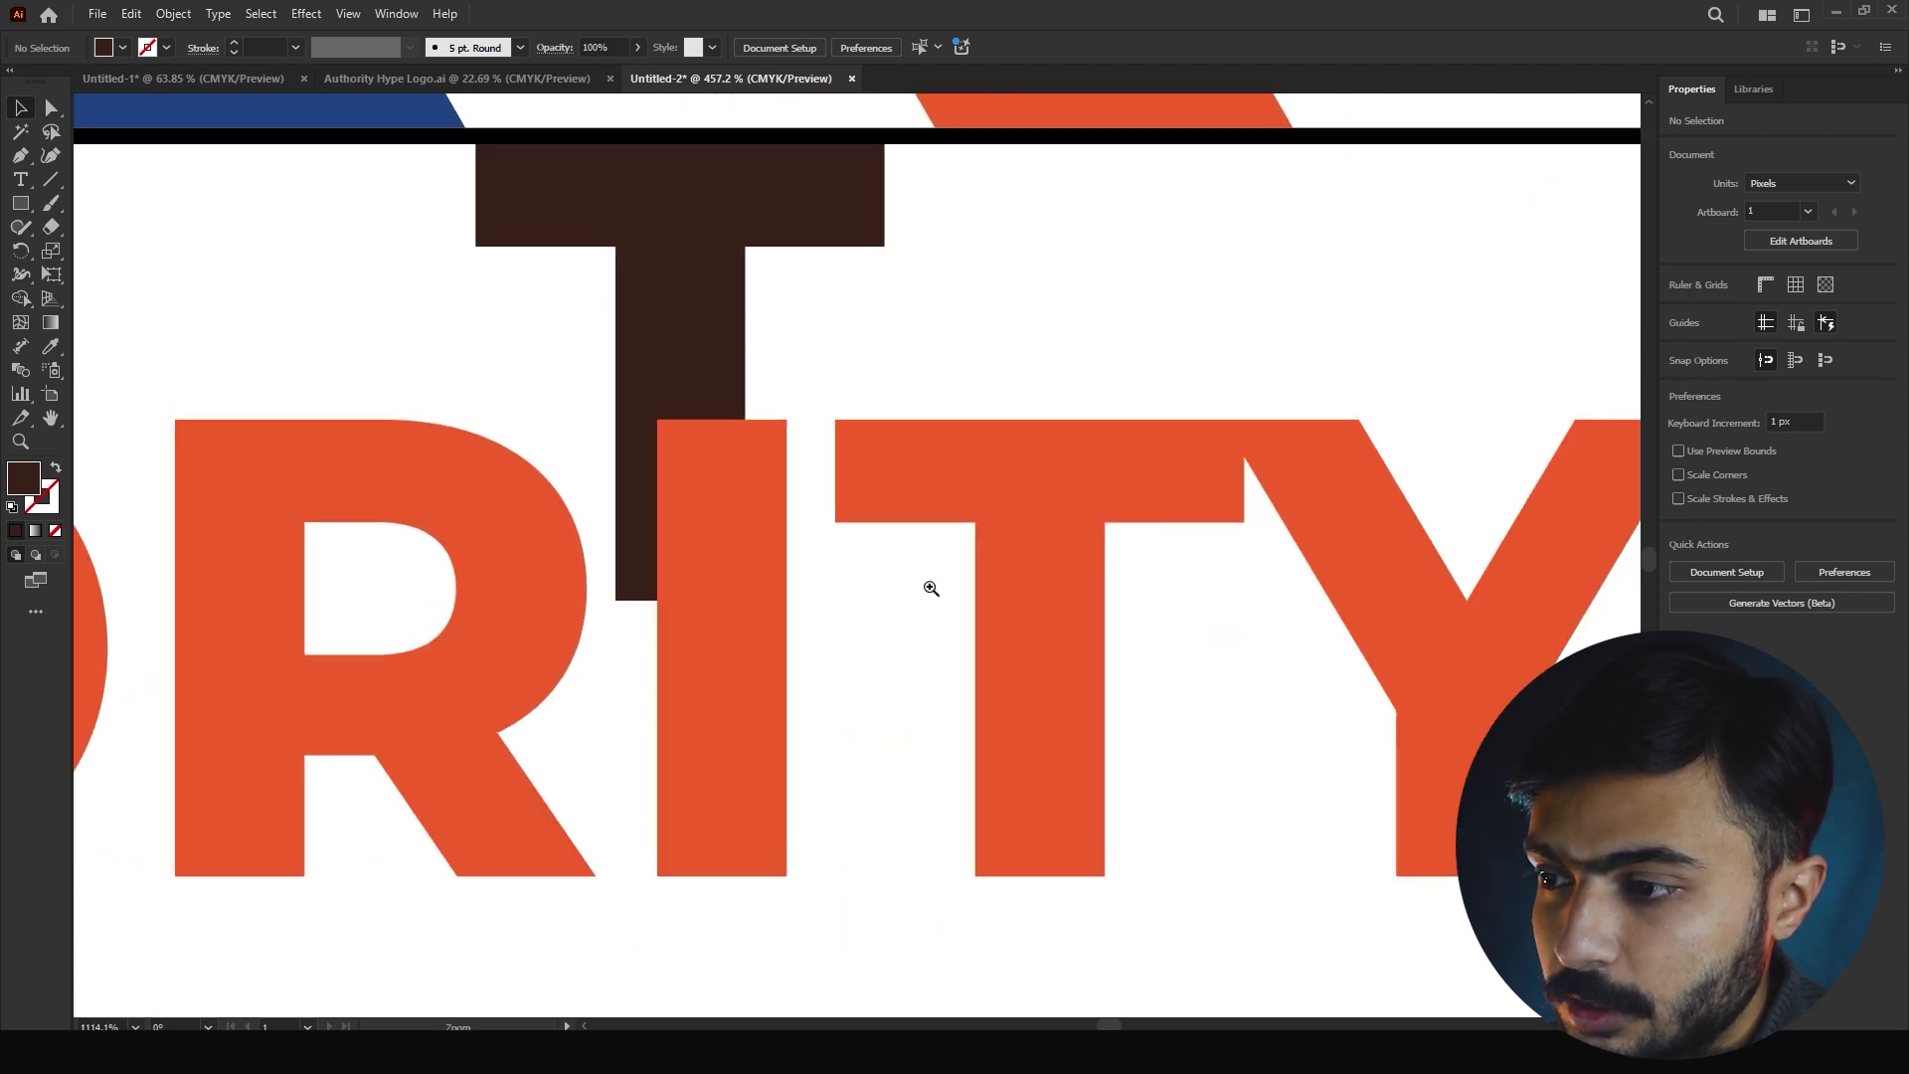
{"action": "scroll", "coordinate": [811, 633], "scroll_direction": "down", "scroll_amount": 6}
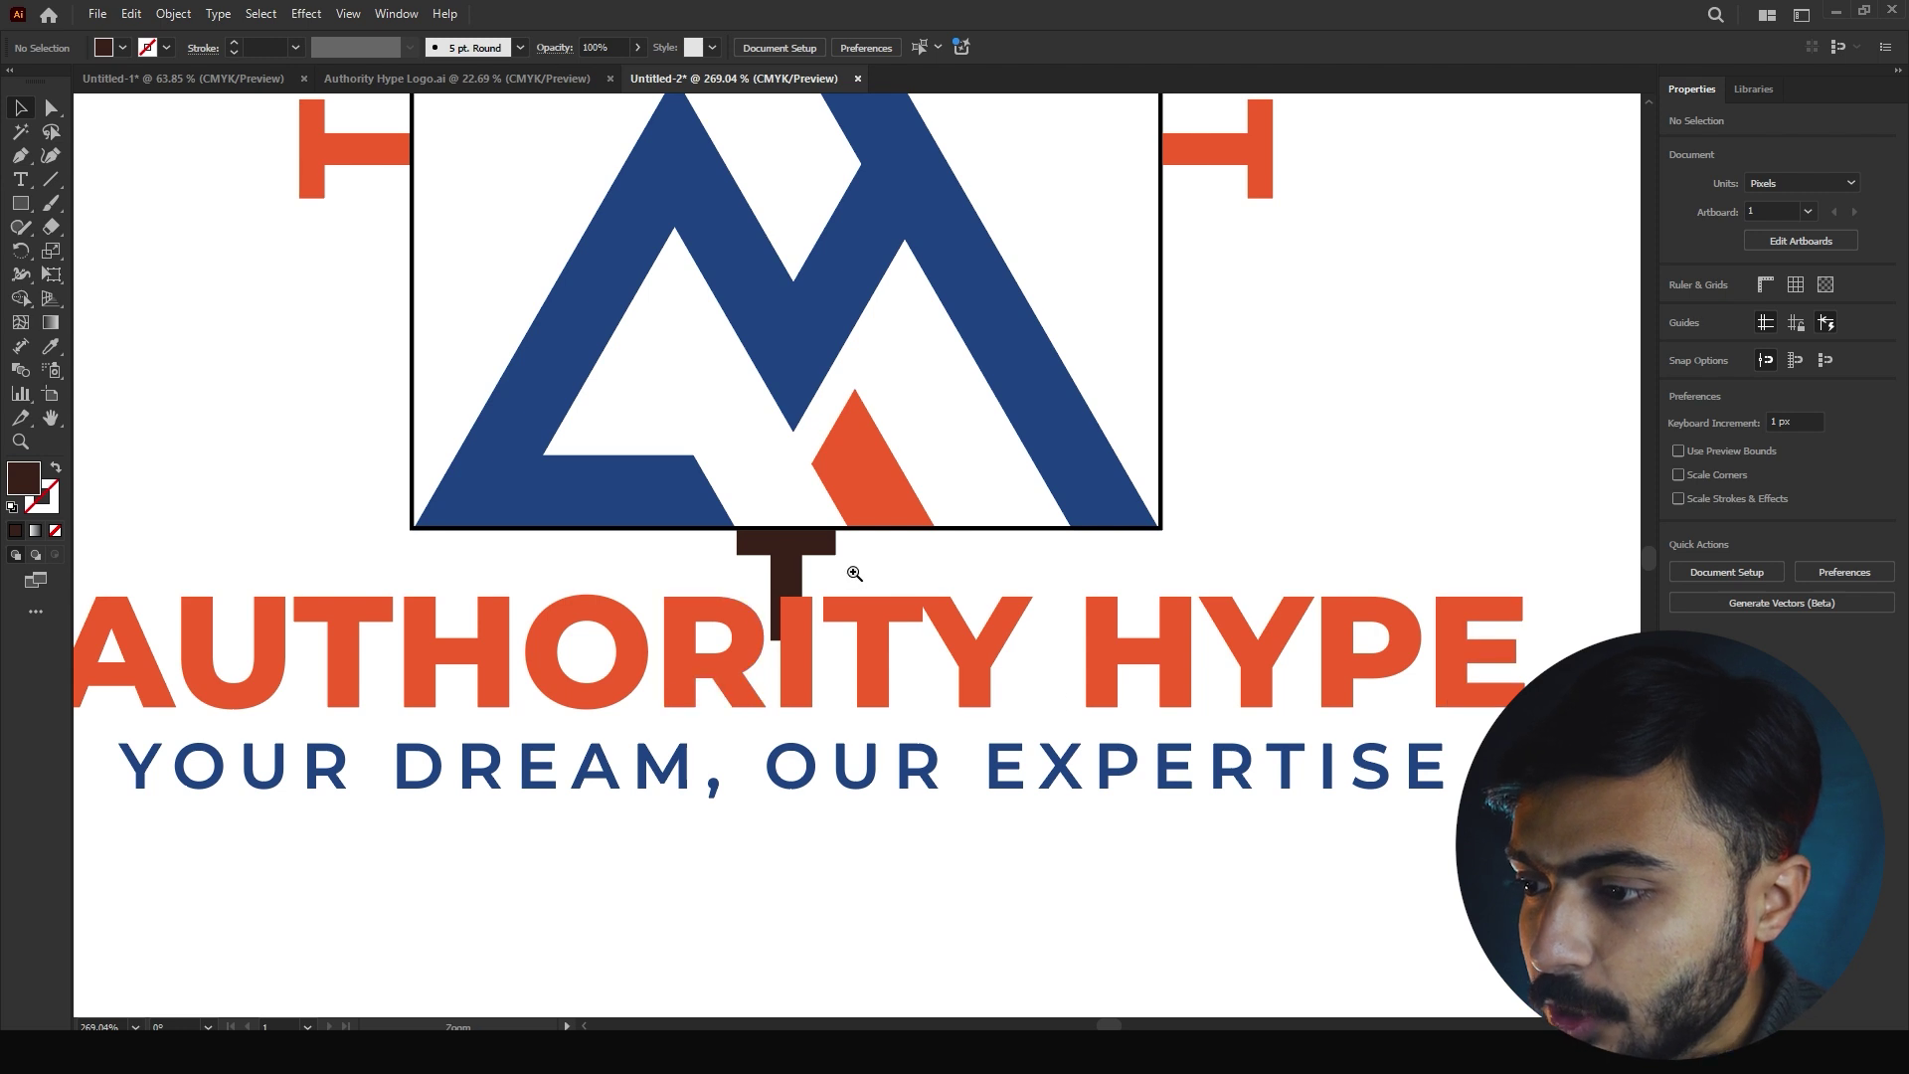
{"action": "scroll", "coordinate": [852, 562], "scroll_direction": "up", "scroll_amount": 4}
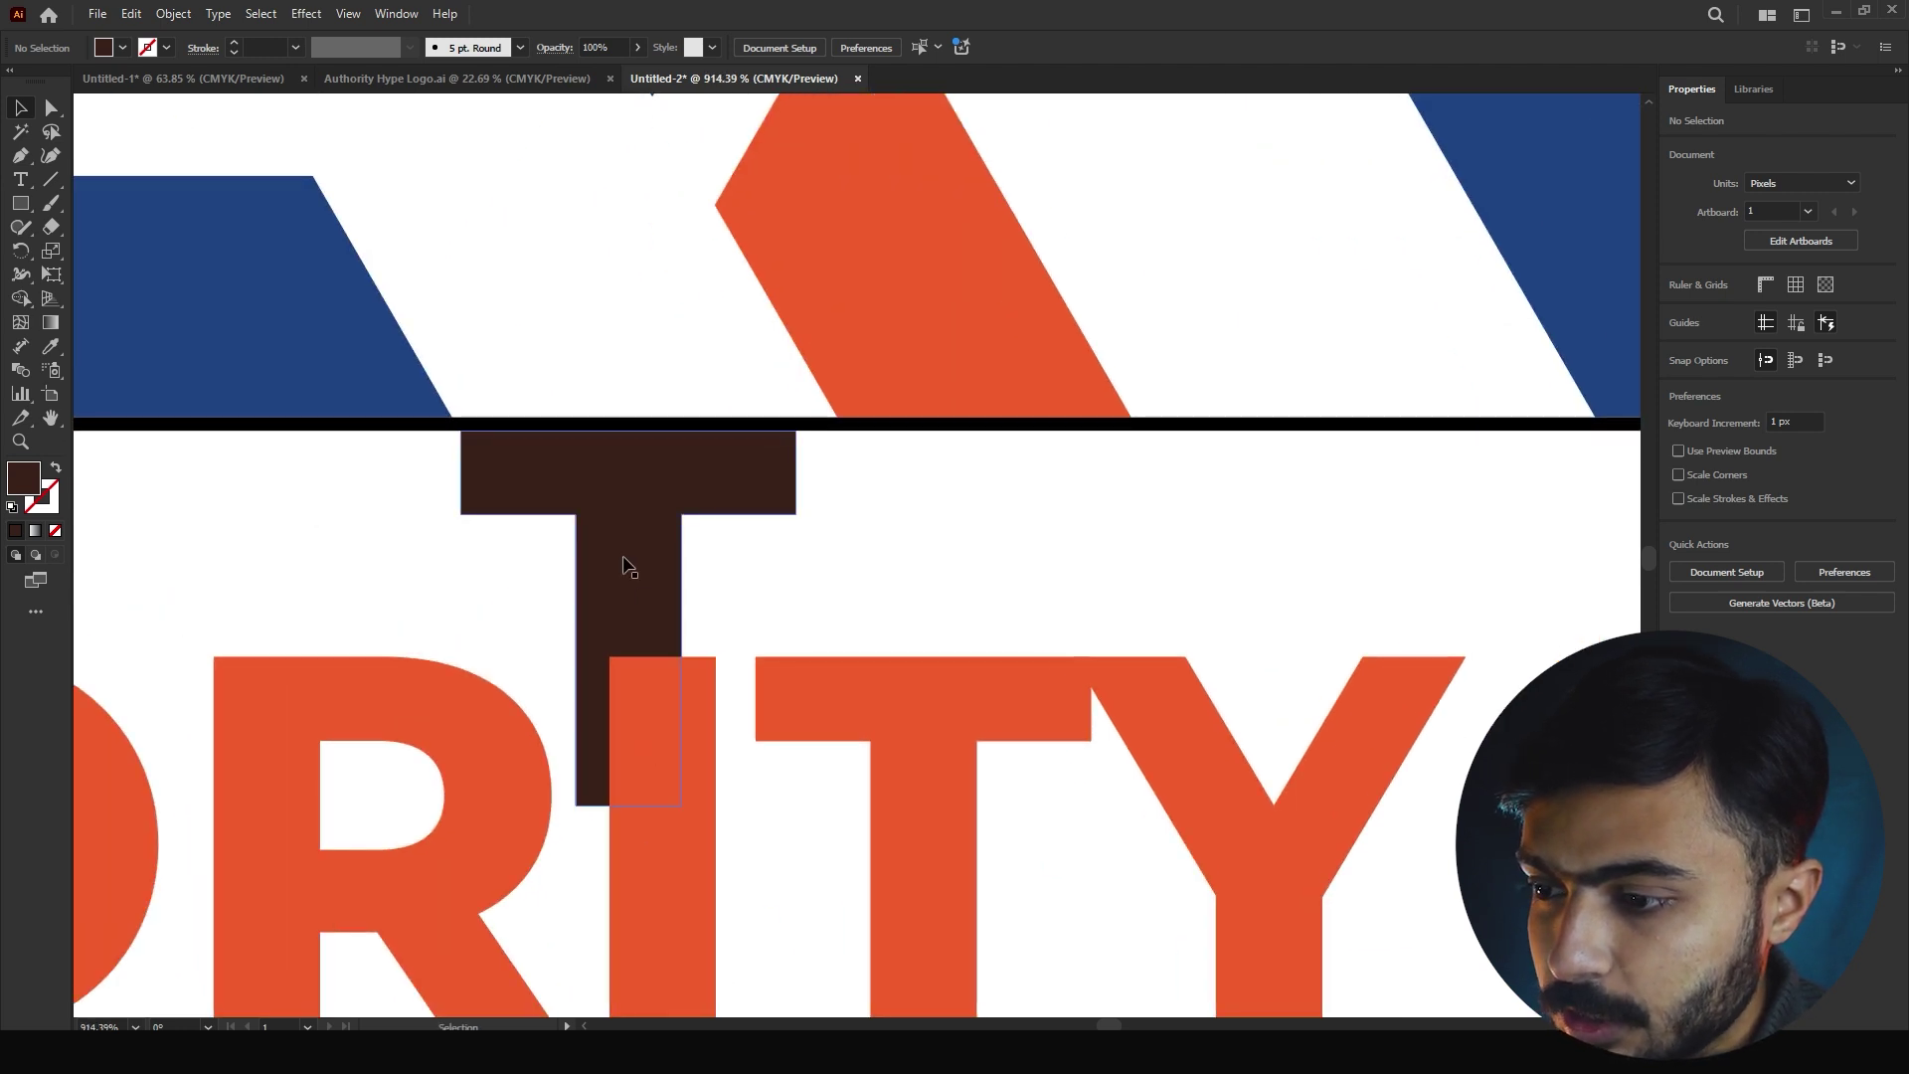
{"action": "scroll", "coordinate": [817, 553], "scroll_direction": "down", "scroll_amount": 6}
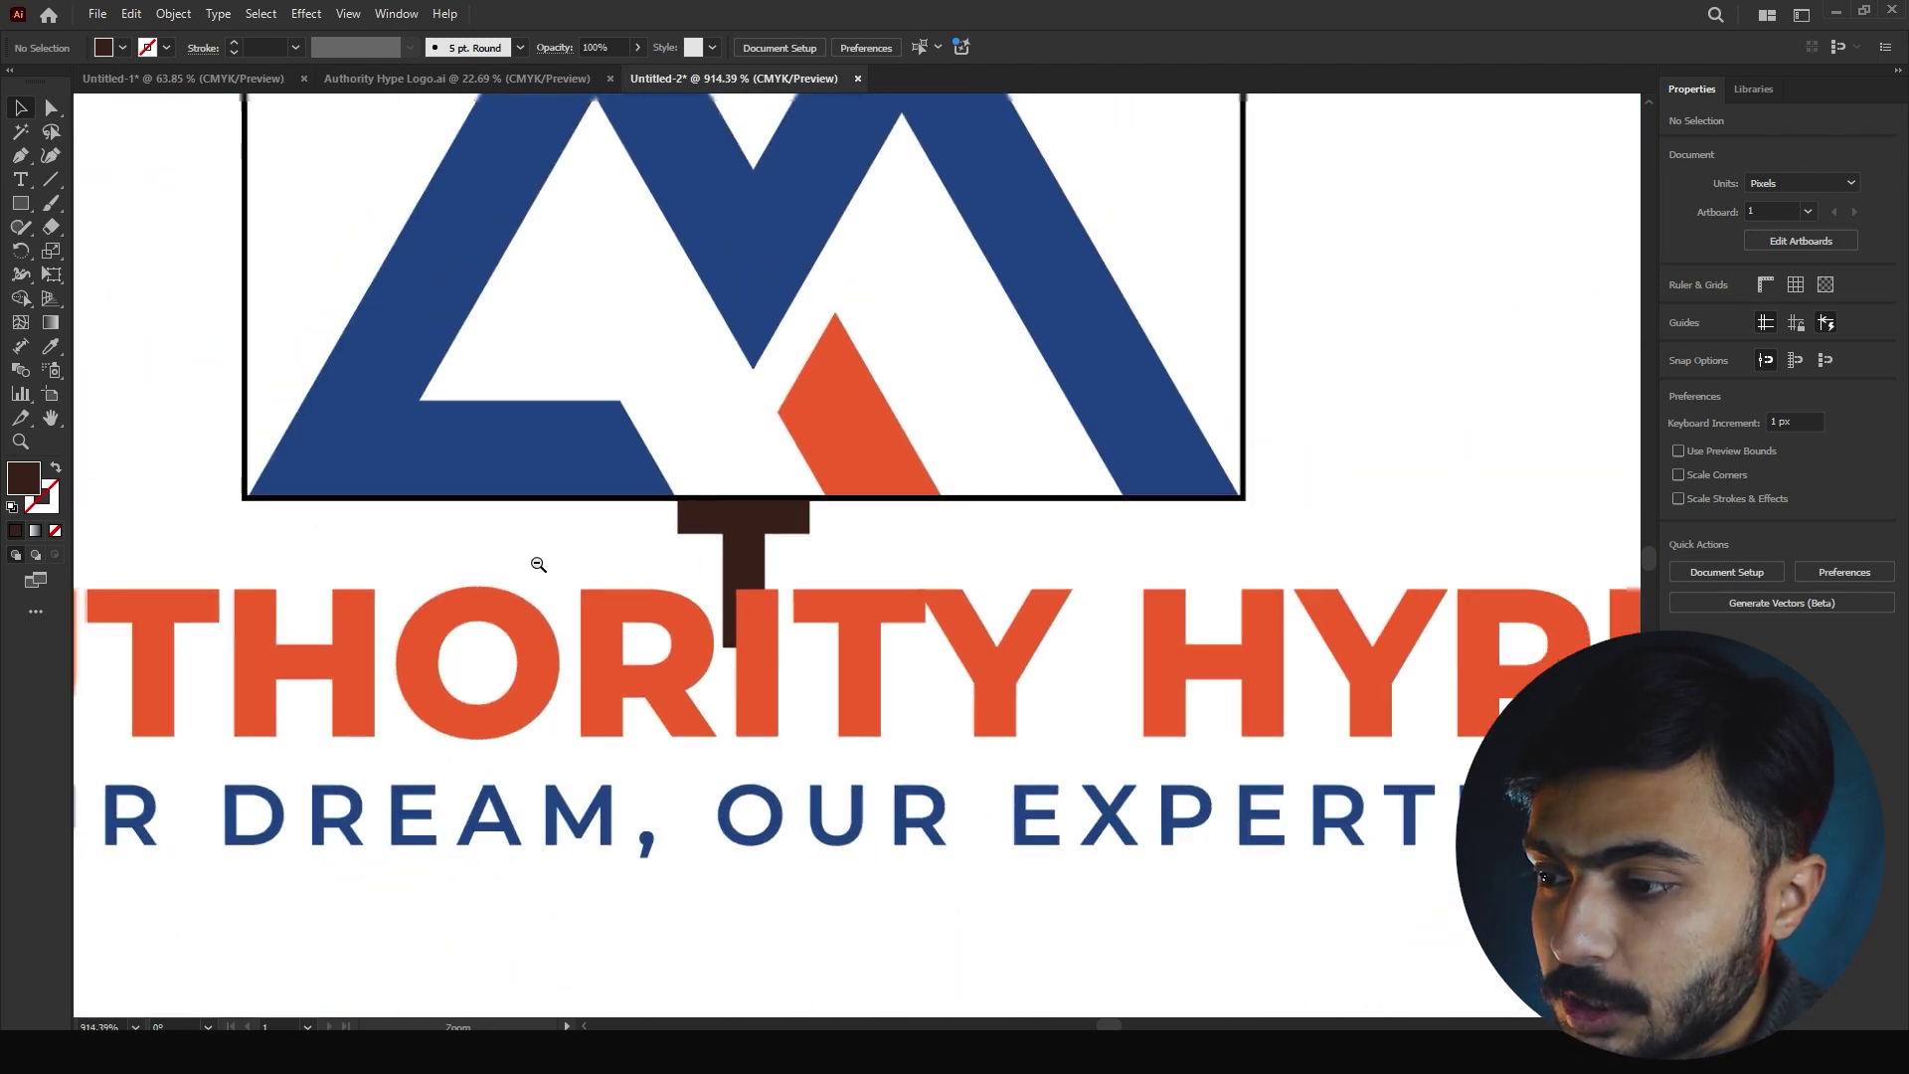
Move the wordmark and tagline together straight down until the tops of the wordmark's letters meet the foot of the dark brown T
{"action": "left_click_drag", "start_coordinate": [187, 623], "coordinate": [1372, 776]}
{"action": "scroll", "coordinate": [944, 694], "scroll_direction": "up", "scroll_amount": 9}
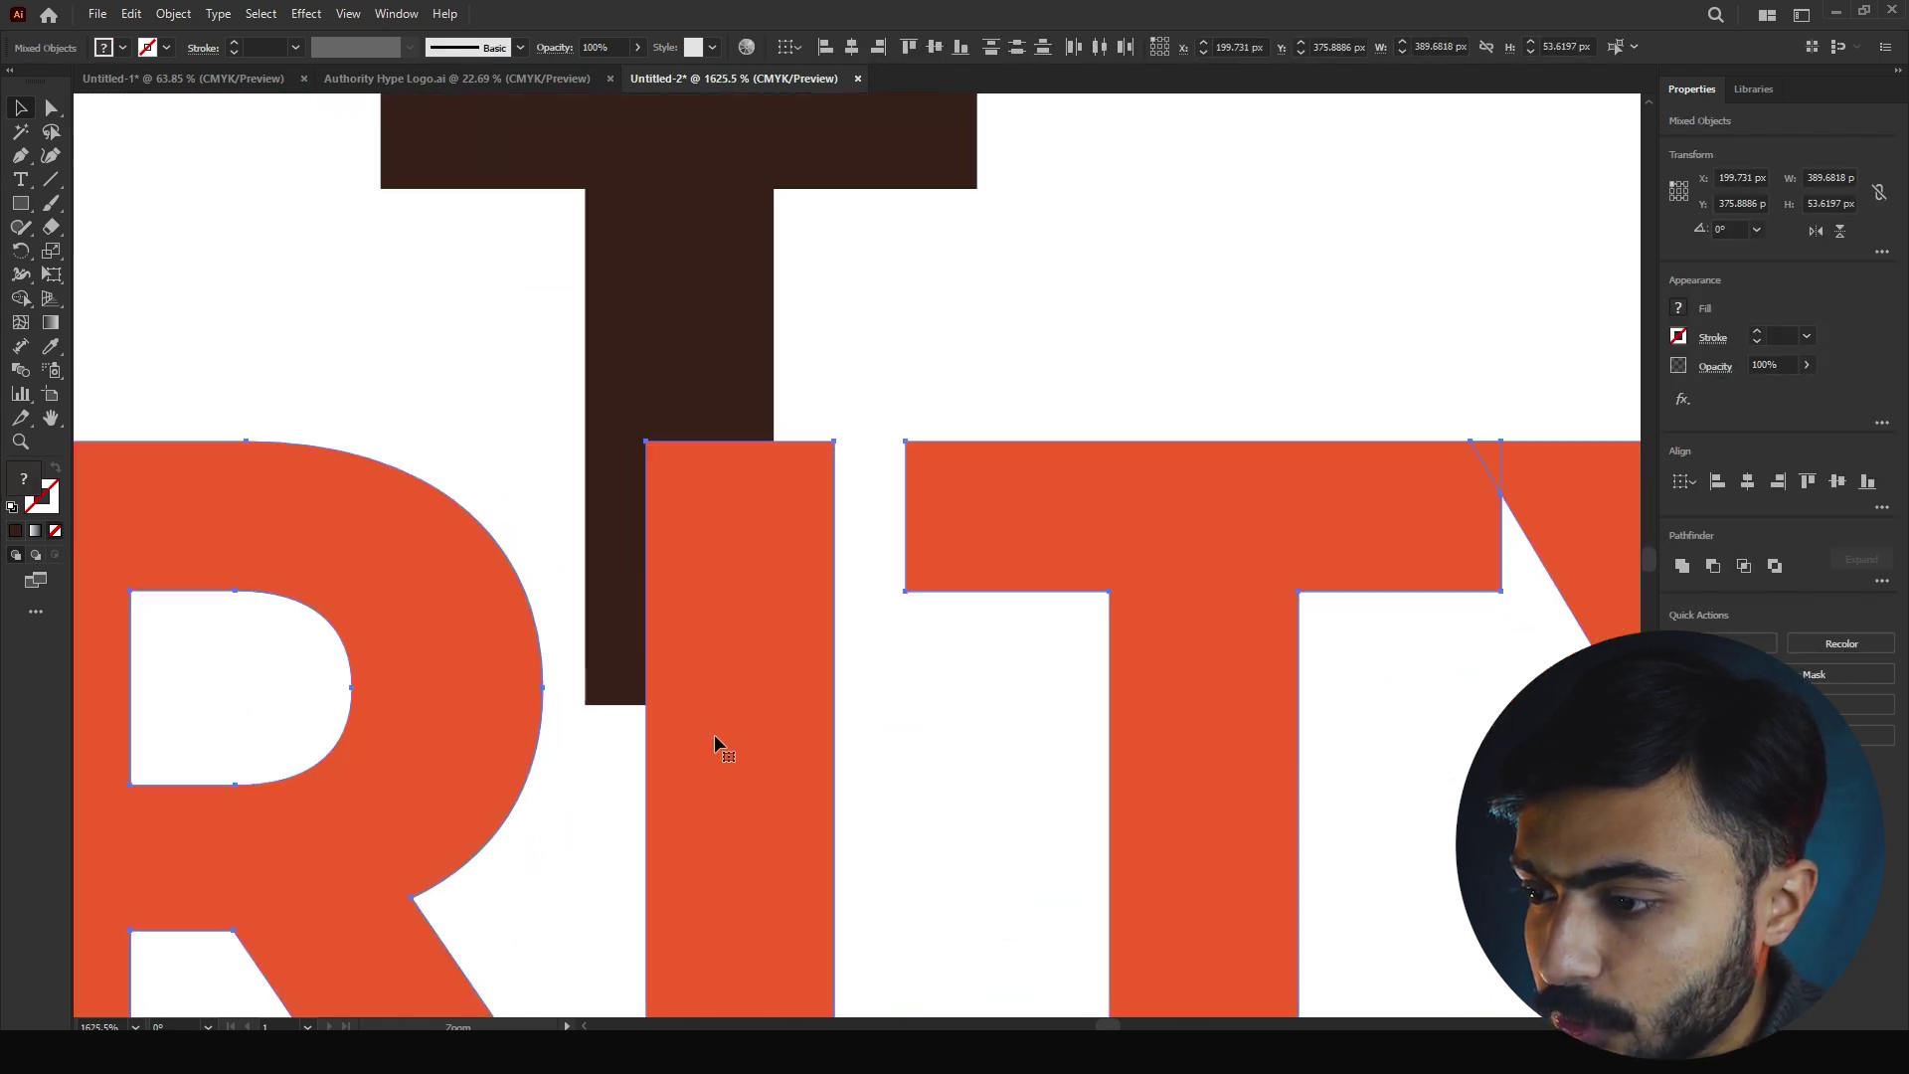
{"action": "left_click_drag", "start_coordinate": [813, 416], "coordinate": [815, 664]}
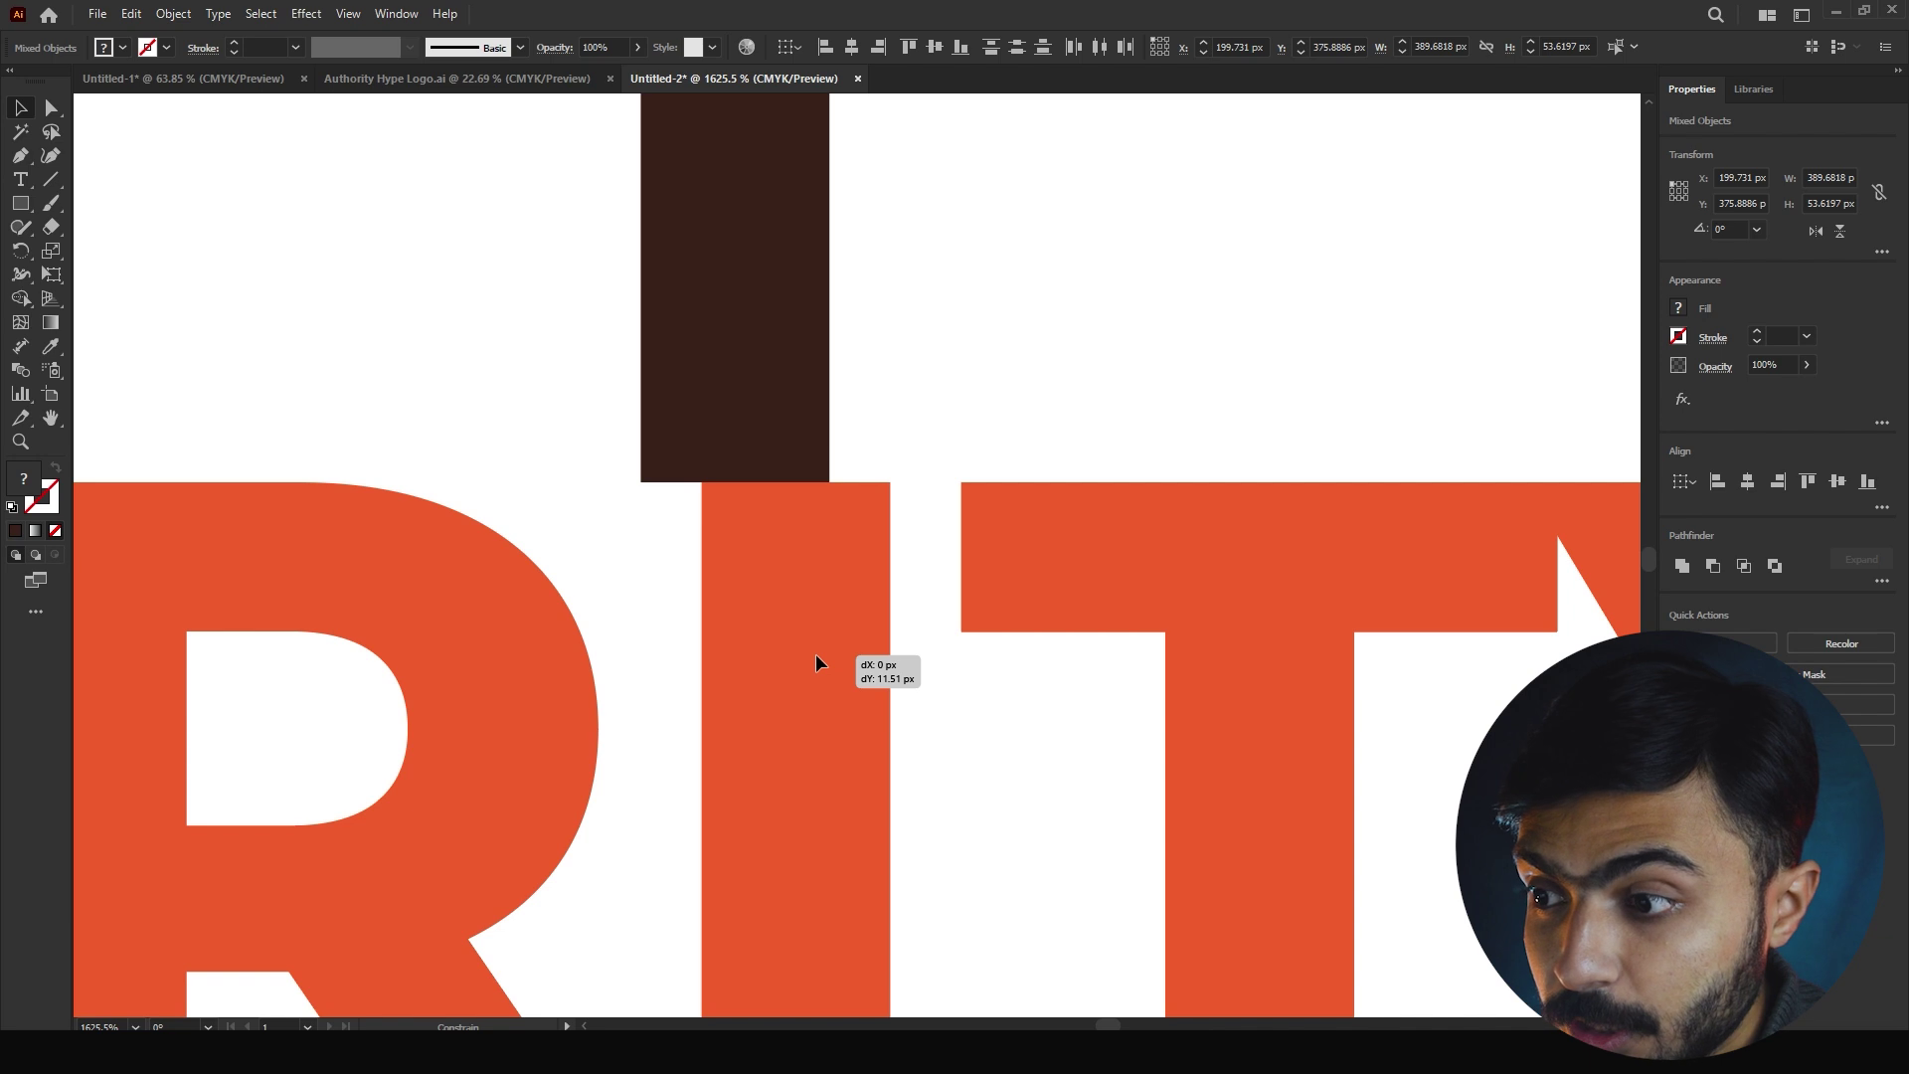
{"action": "left_click_drag", "start_coordinate": [816, 654], "coordinate": [815, 654]}
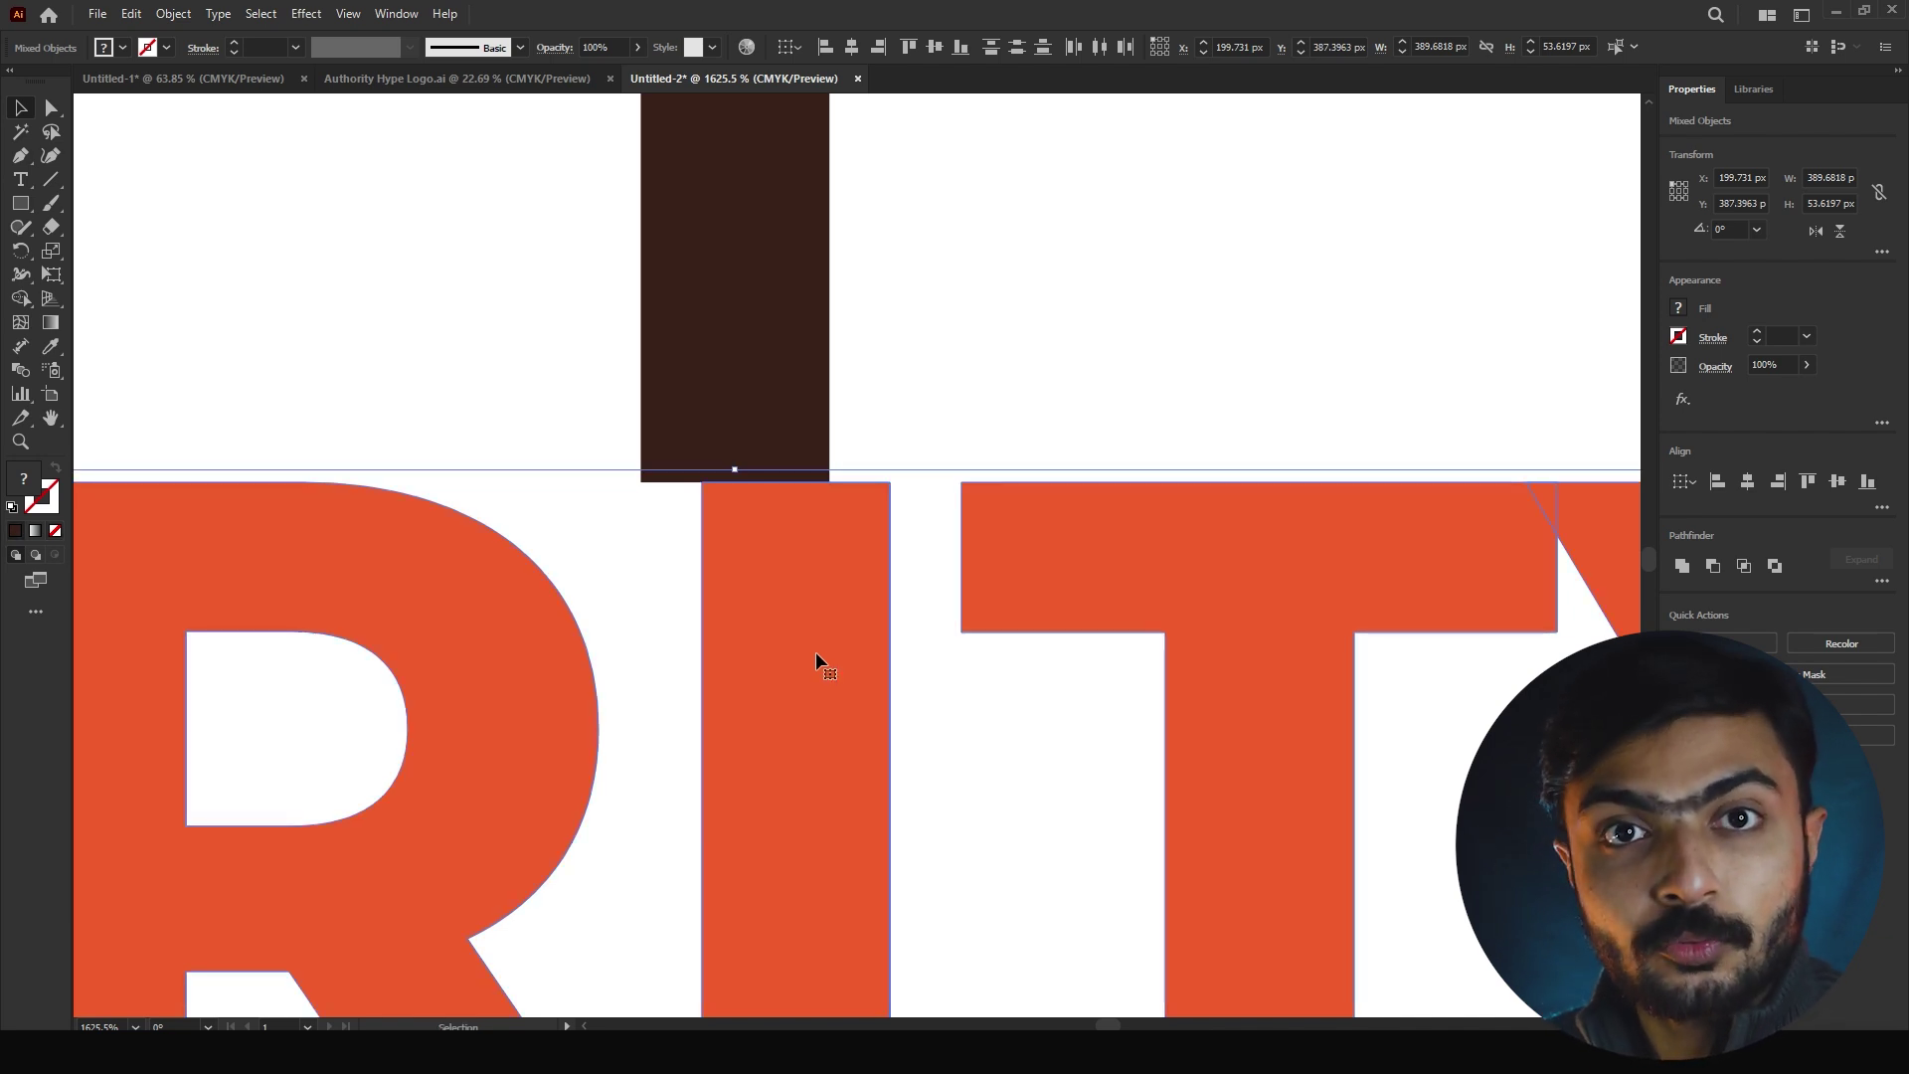
{"action": "left_click", "coordinate": [895, 477]}
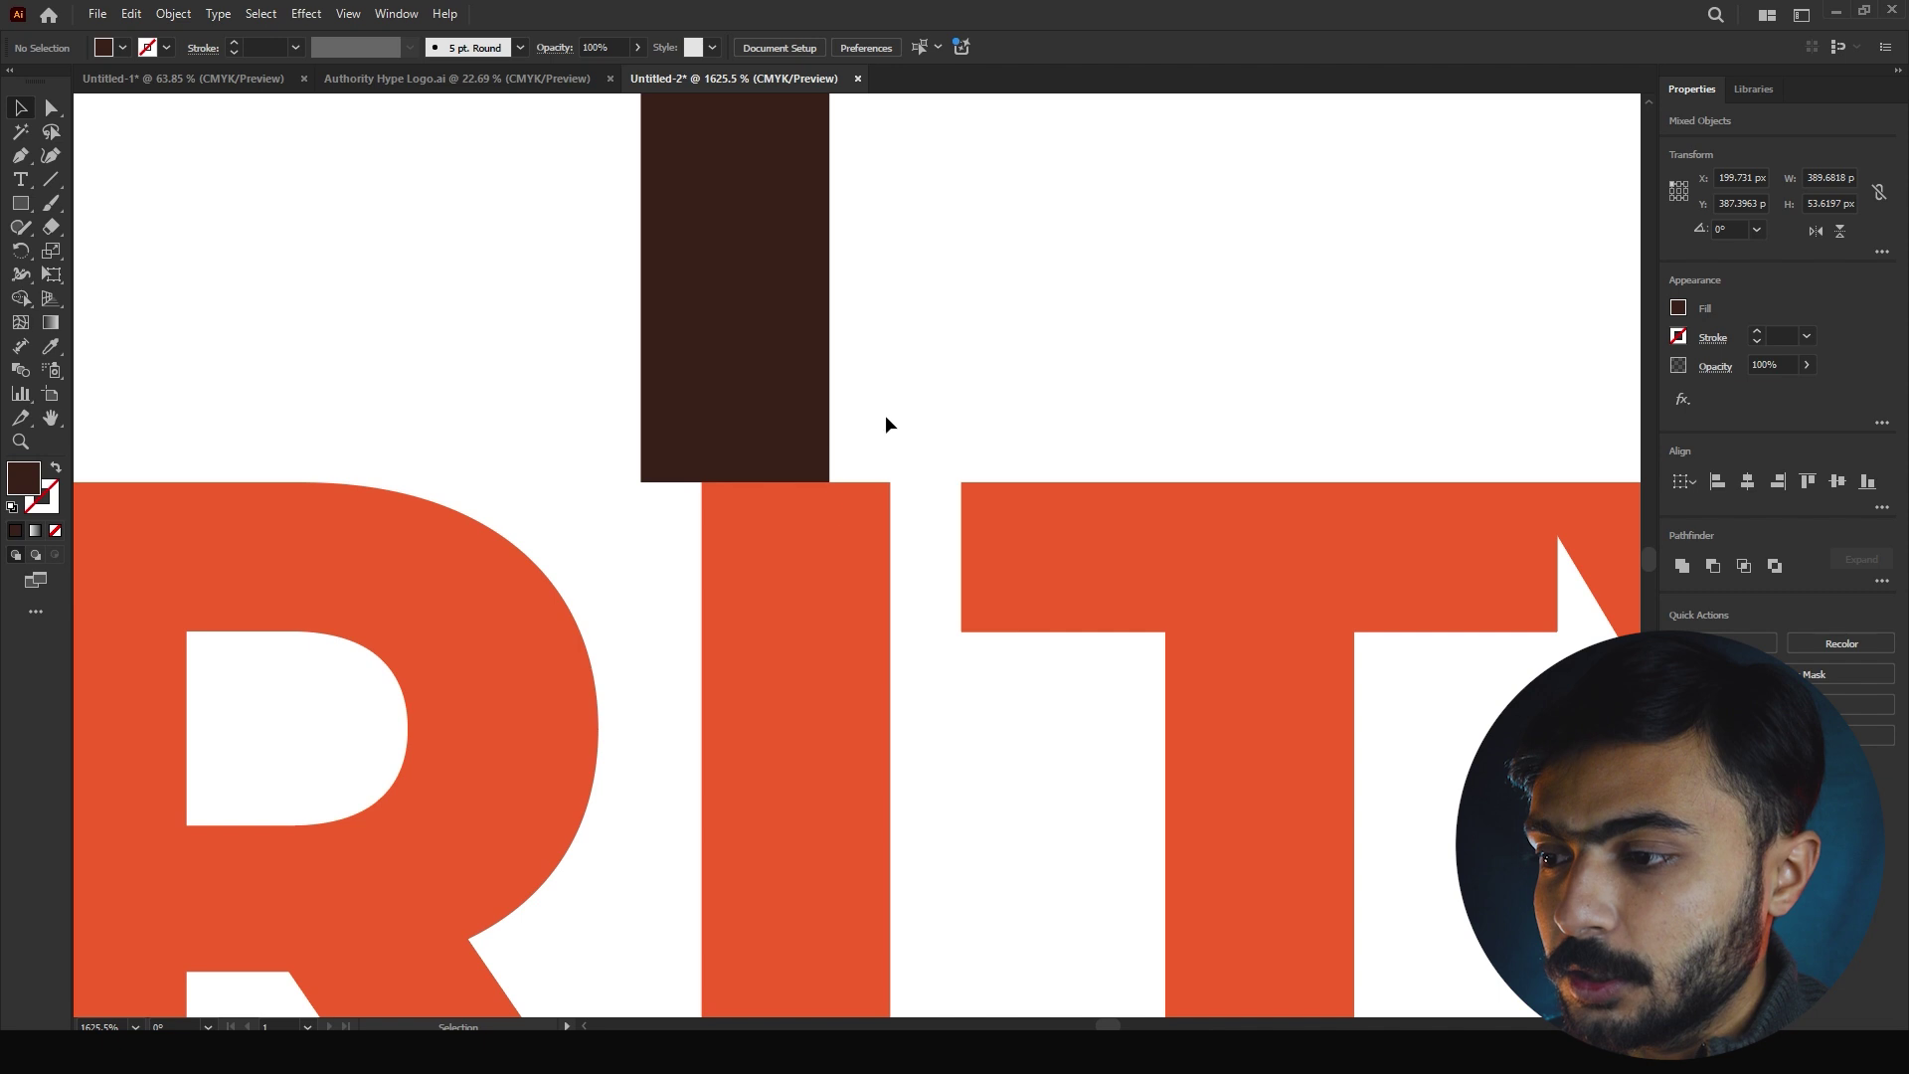
{"action": "key", "text": "z"}
{"action": "left_click_drag", "start_coordinate": [818, 430], "coordinate": [421, 442]}
{"action": "left_click_drag", "start_coordinate": [928, 381], "coordinate": [669, 554]}
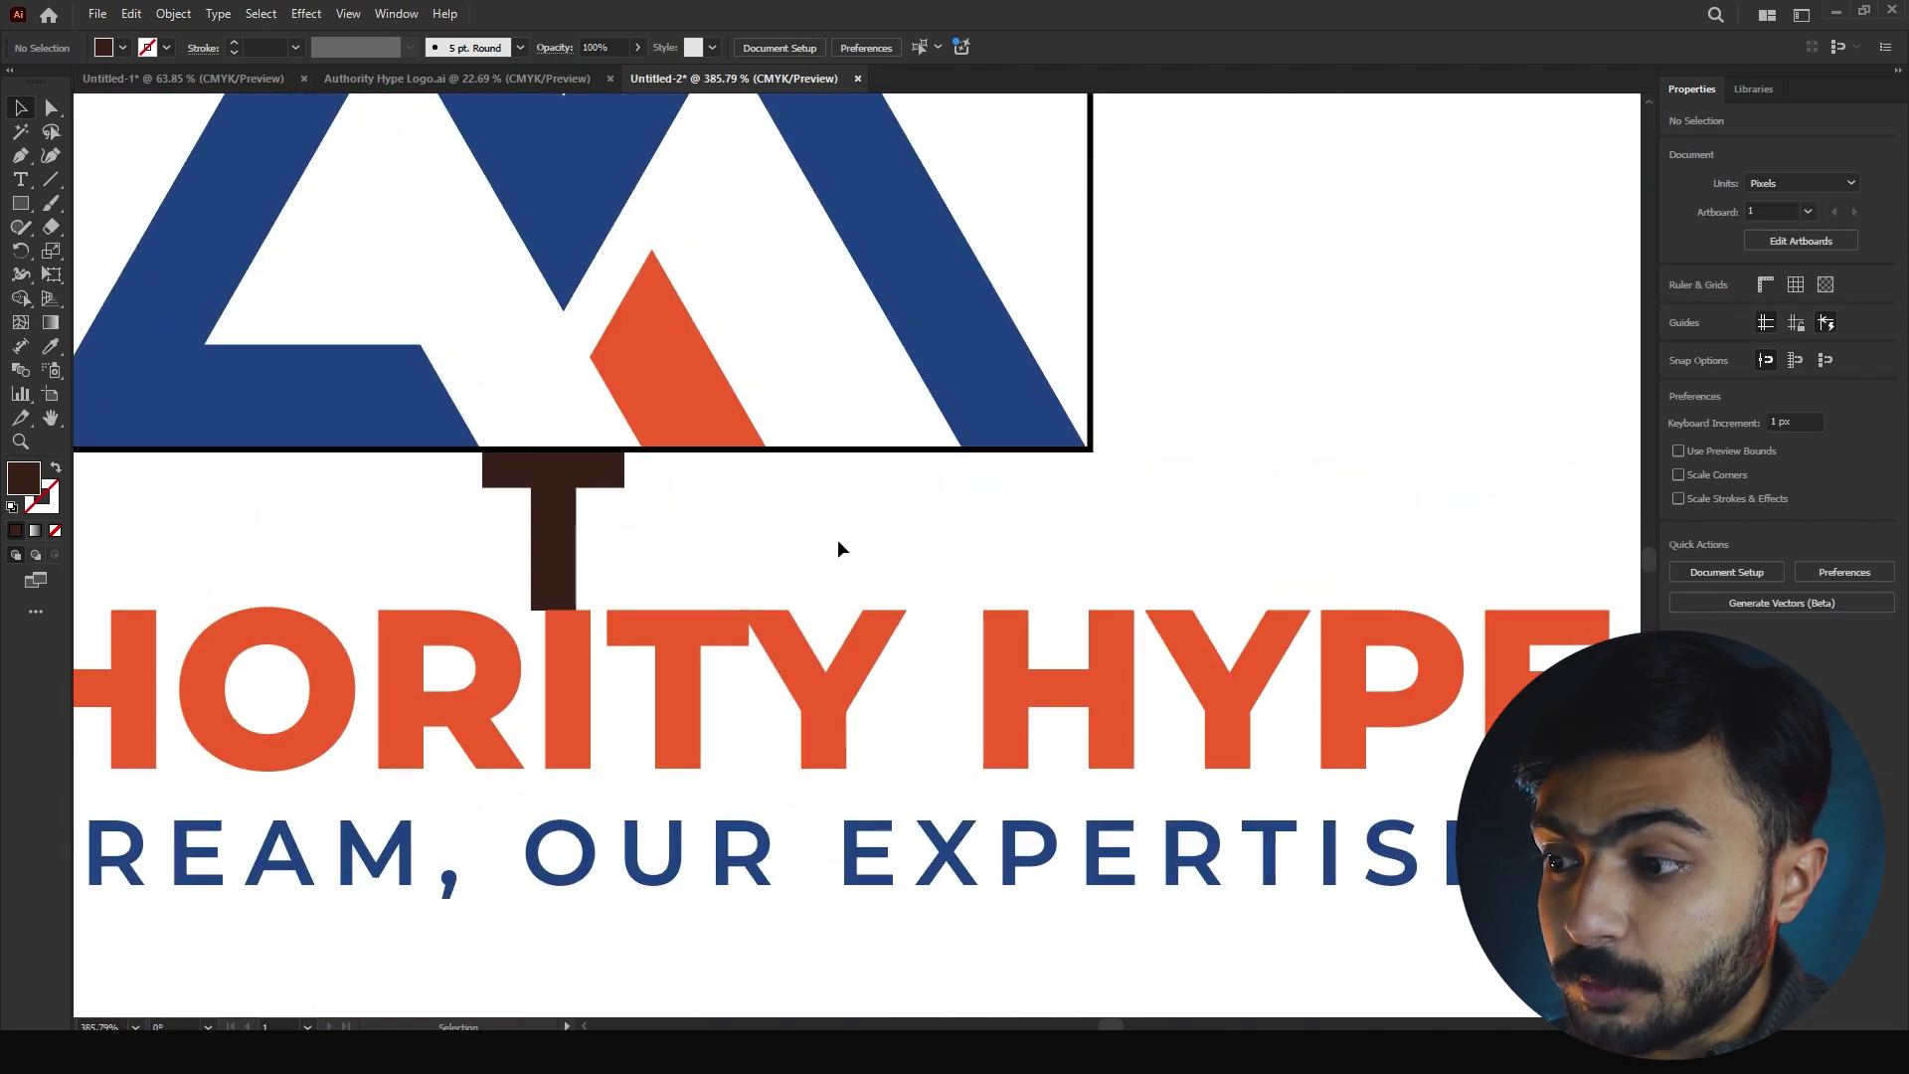
{"action": "left_click_drag", "start_coordinate": [838, 539], "coordinate": [617, 541]}
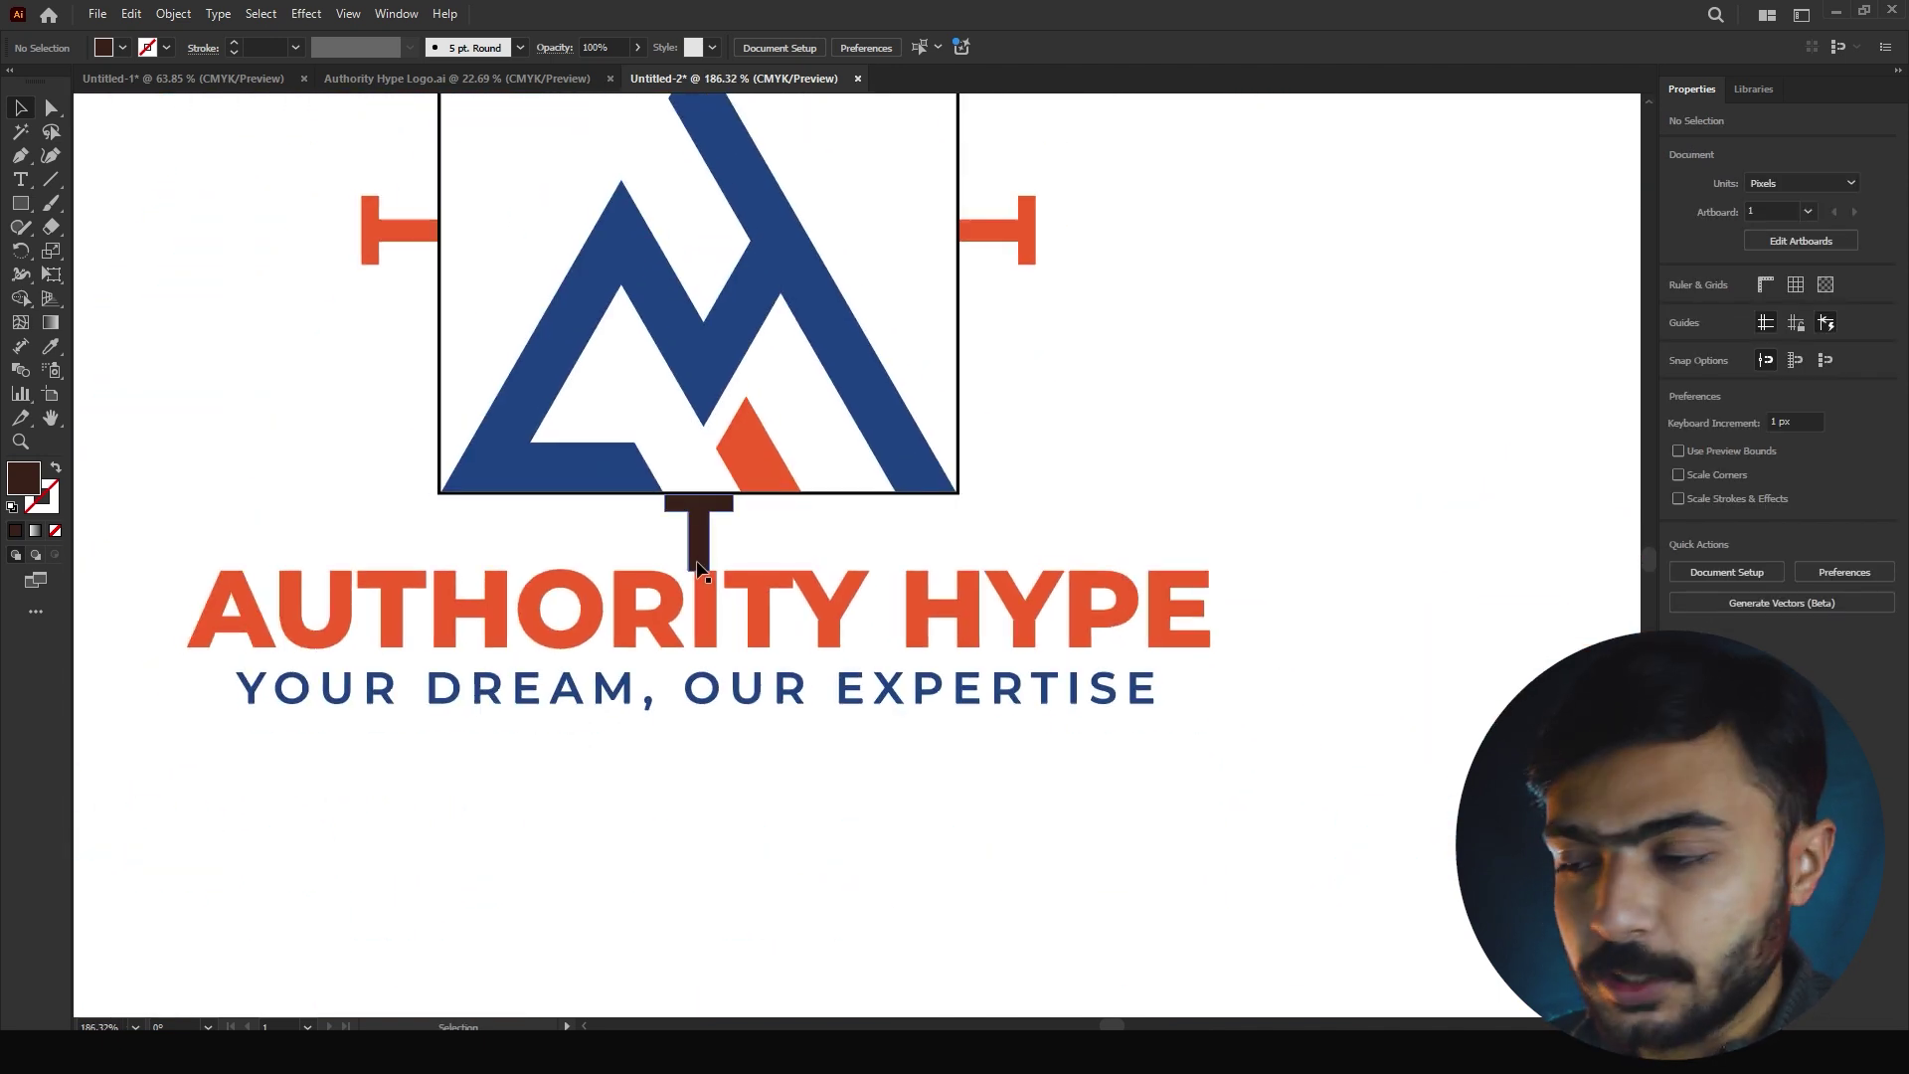
{"action": "scroll", "coordinate": [766, 518], "scroll_direction": "up", "scroll_amount": 10}
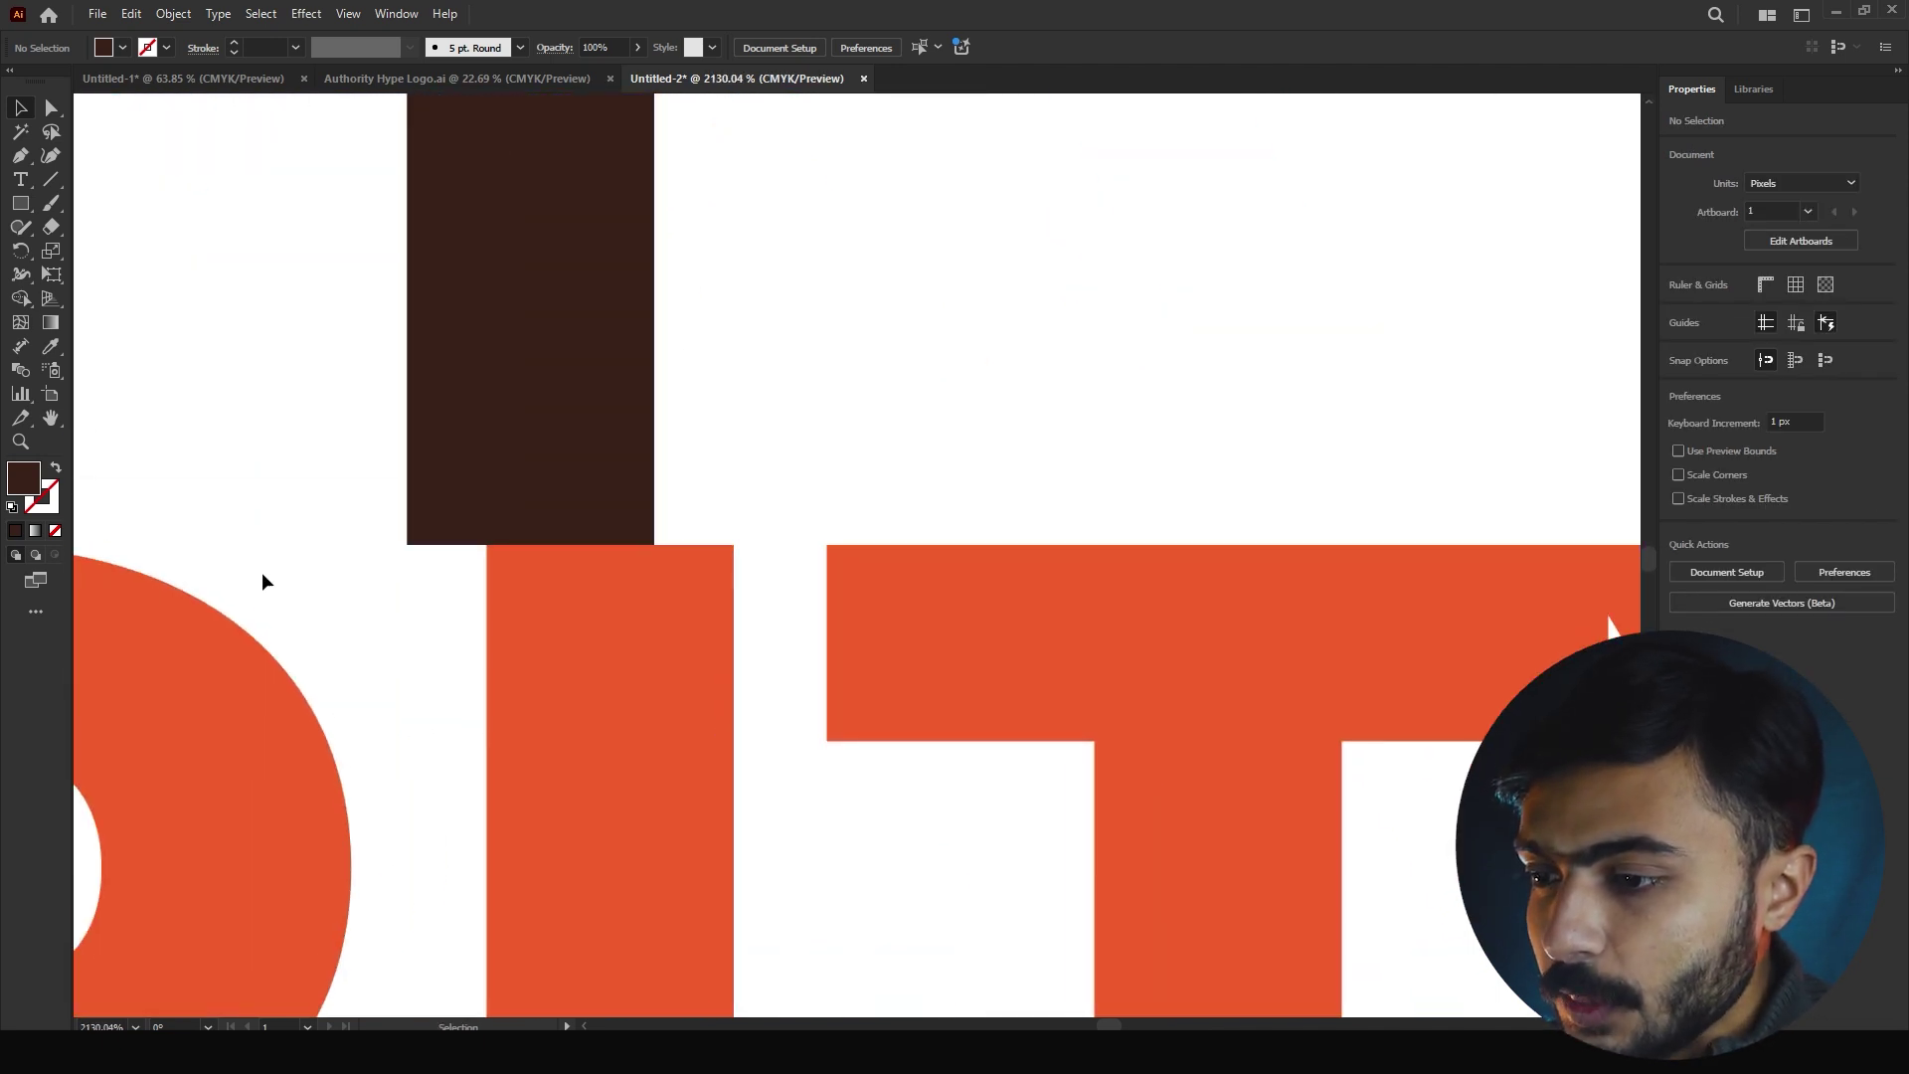
{"action": "scroll", "coordinate": [537, 486], "scroll_direction": "down", "scroll_amount": 9}
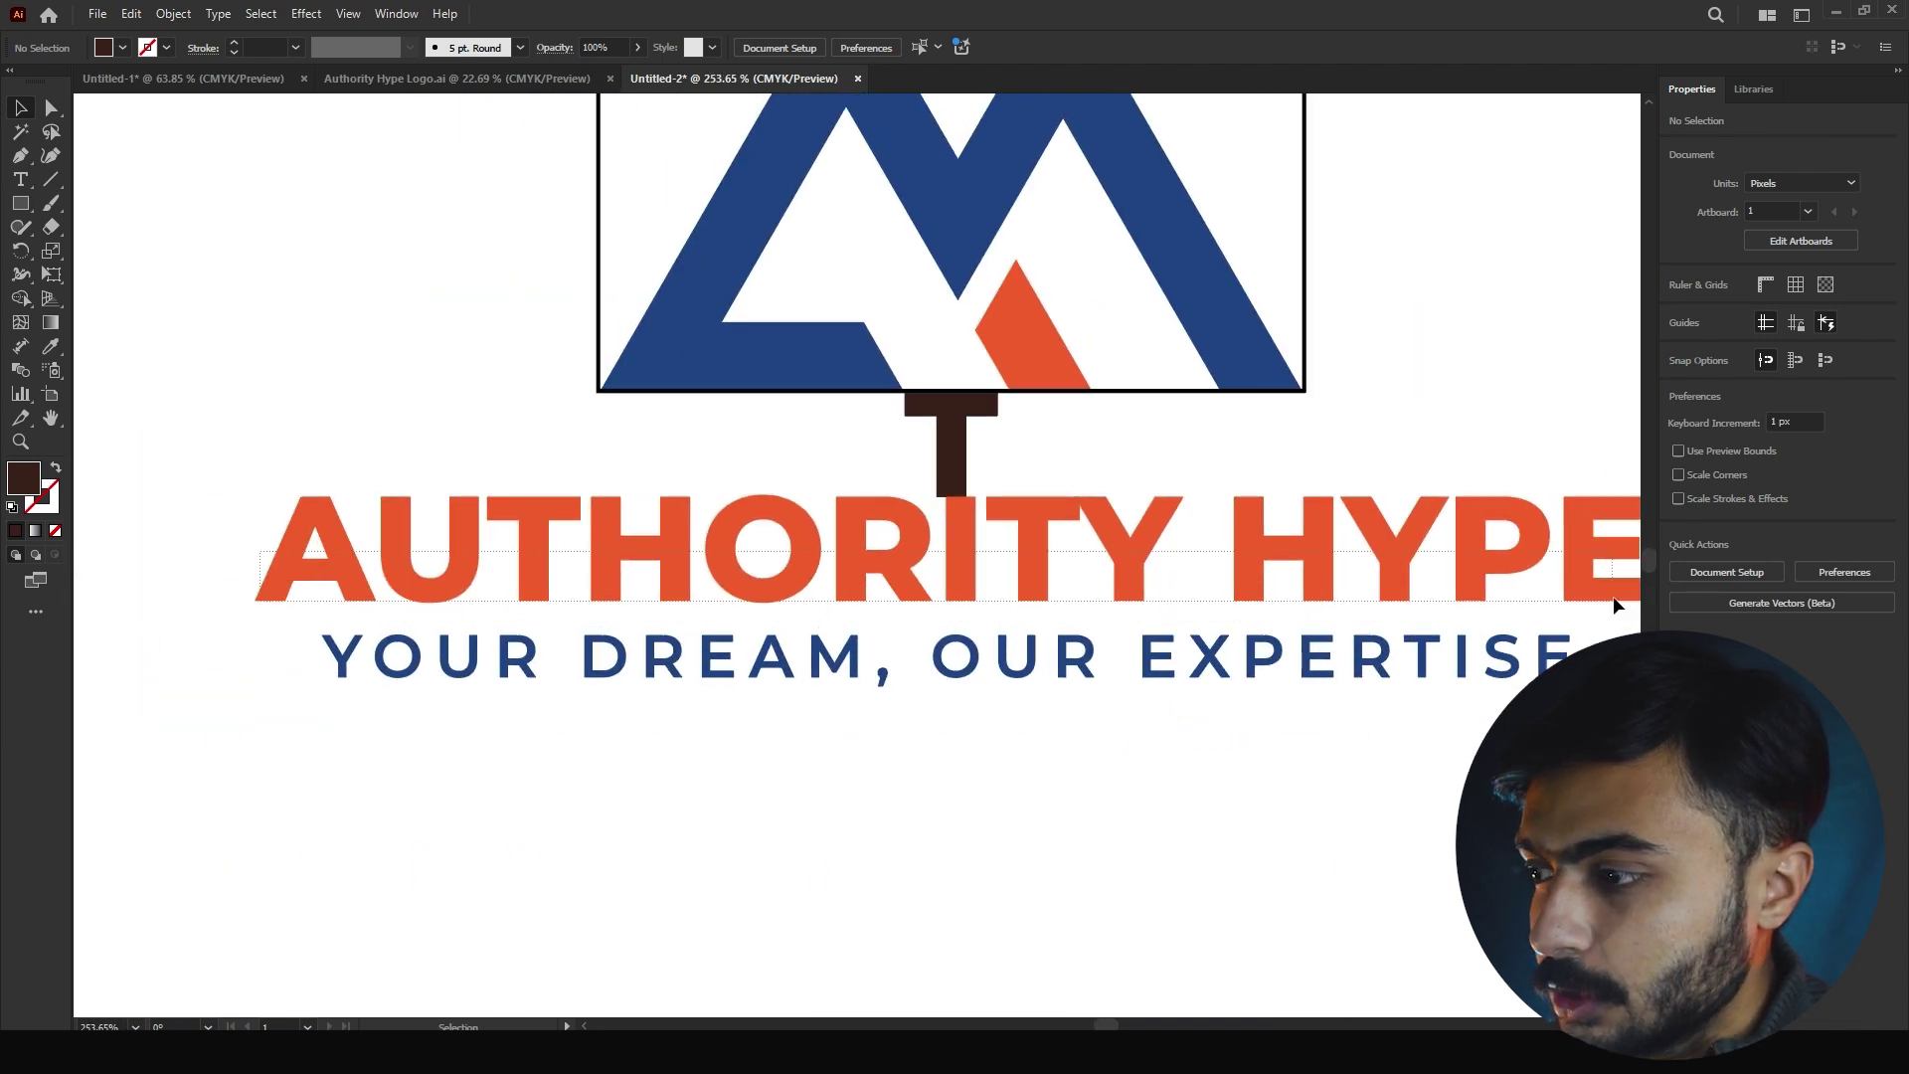
Fine-adjust the wordmark and tagline so the letter I's top edge sits flush against the dark brown T's foot
{"action": "left_click", "coordinate": [1032, 516]}
{"action": "left_click_drag", "start_coordinate": [1028, 505], "coordinate": [1293, 509]}
{"action": "left_click_drag", "start_coordinate": [803, 518], "coordinate": [266, 692]}
{"action": "left_click_drag", "start_coordinate": [655, 751], "coordinate": [1299, 773]}
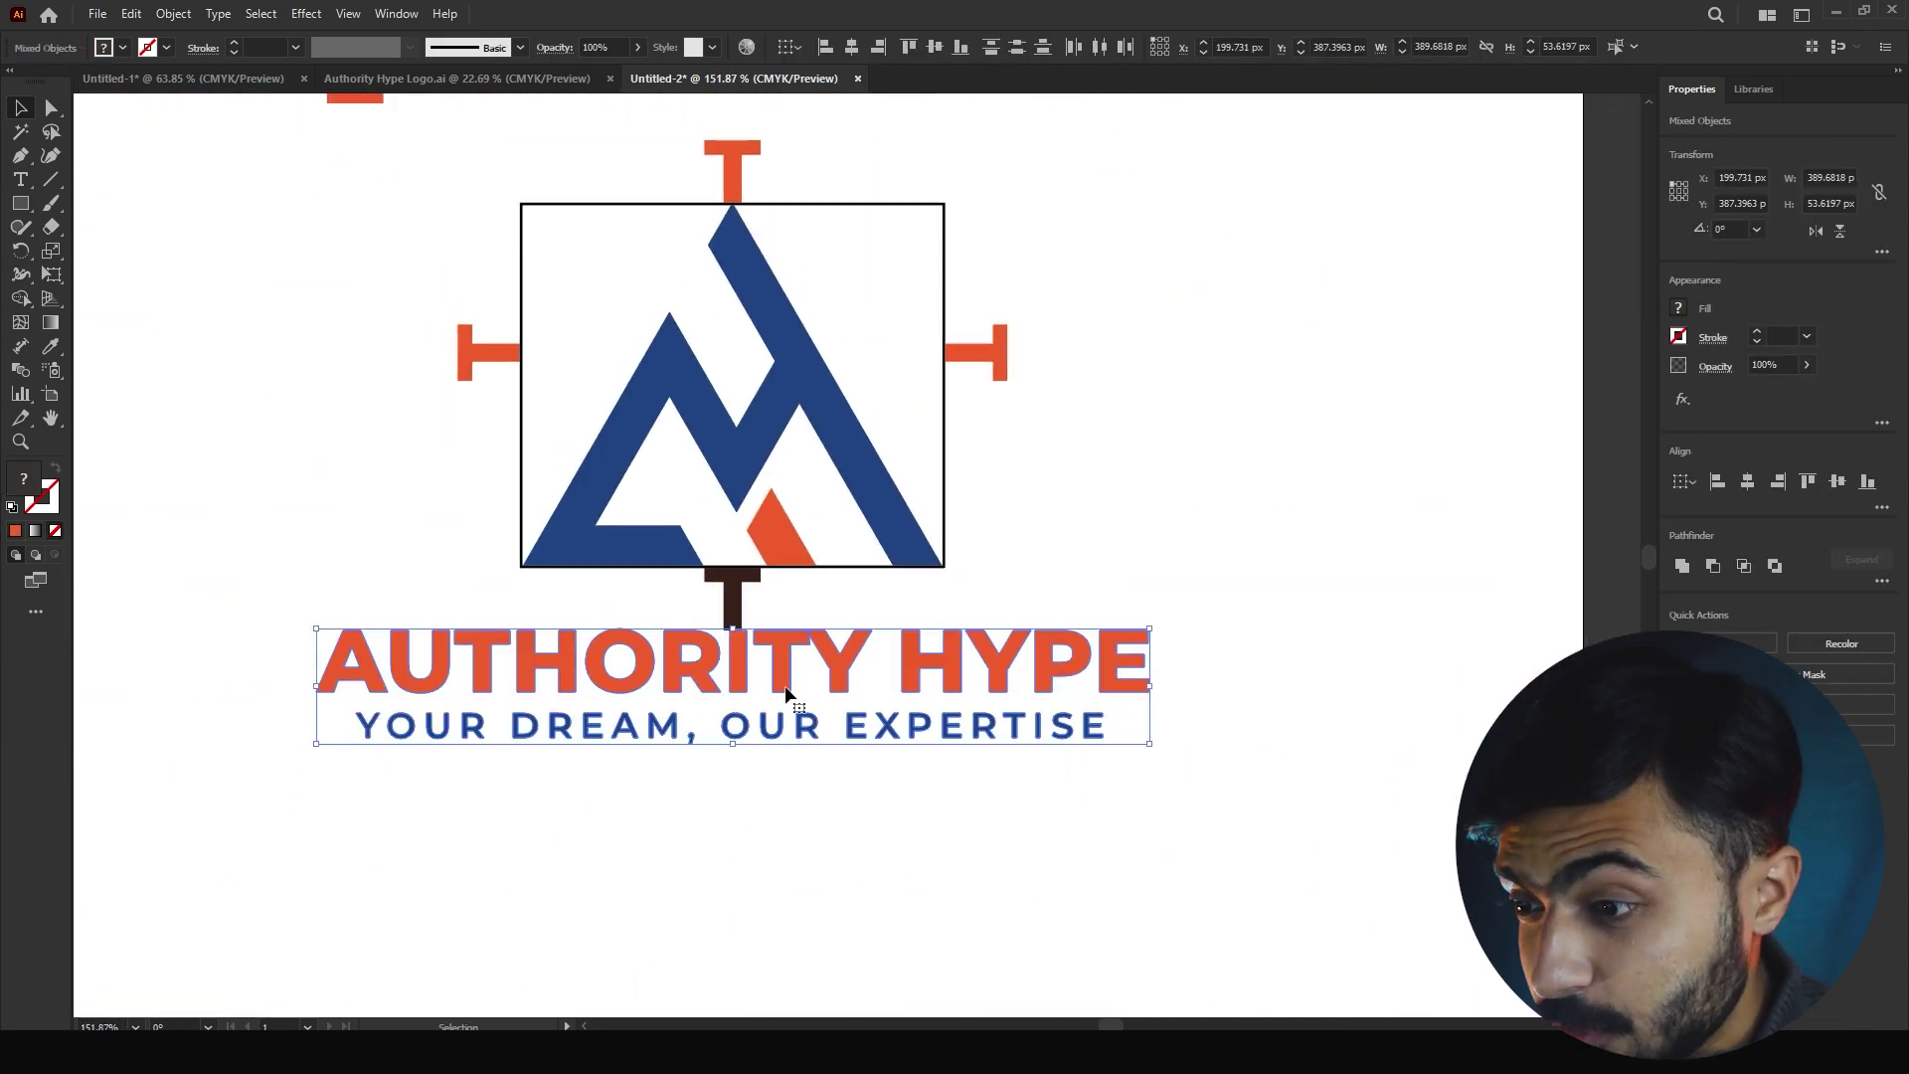
{"action": "left_click_drag", "start_coordinate": [740, 652], "coordinate": [1144, 738]}
{"action": "scroll", "coordinate": [699, 512], "scroll_direction": "up", "scroll_amount": 10}
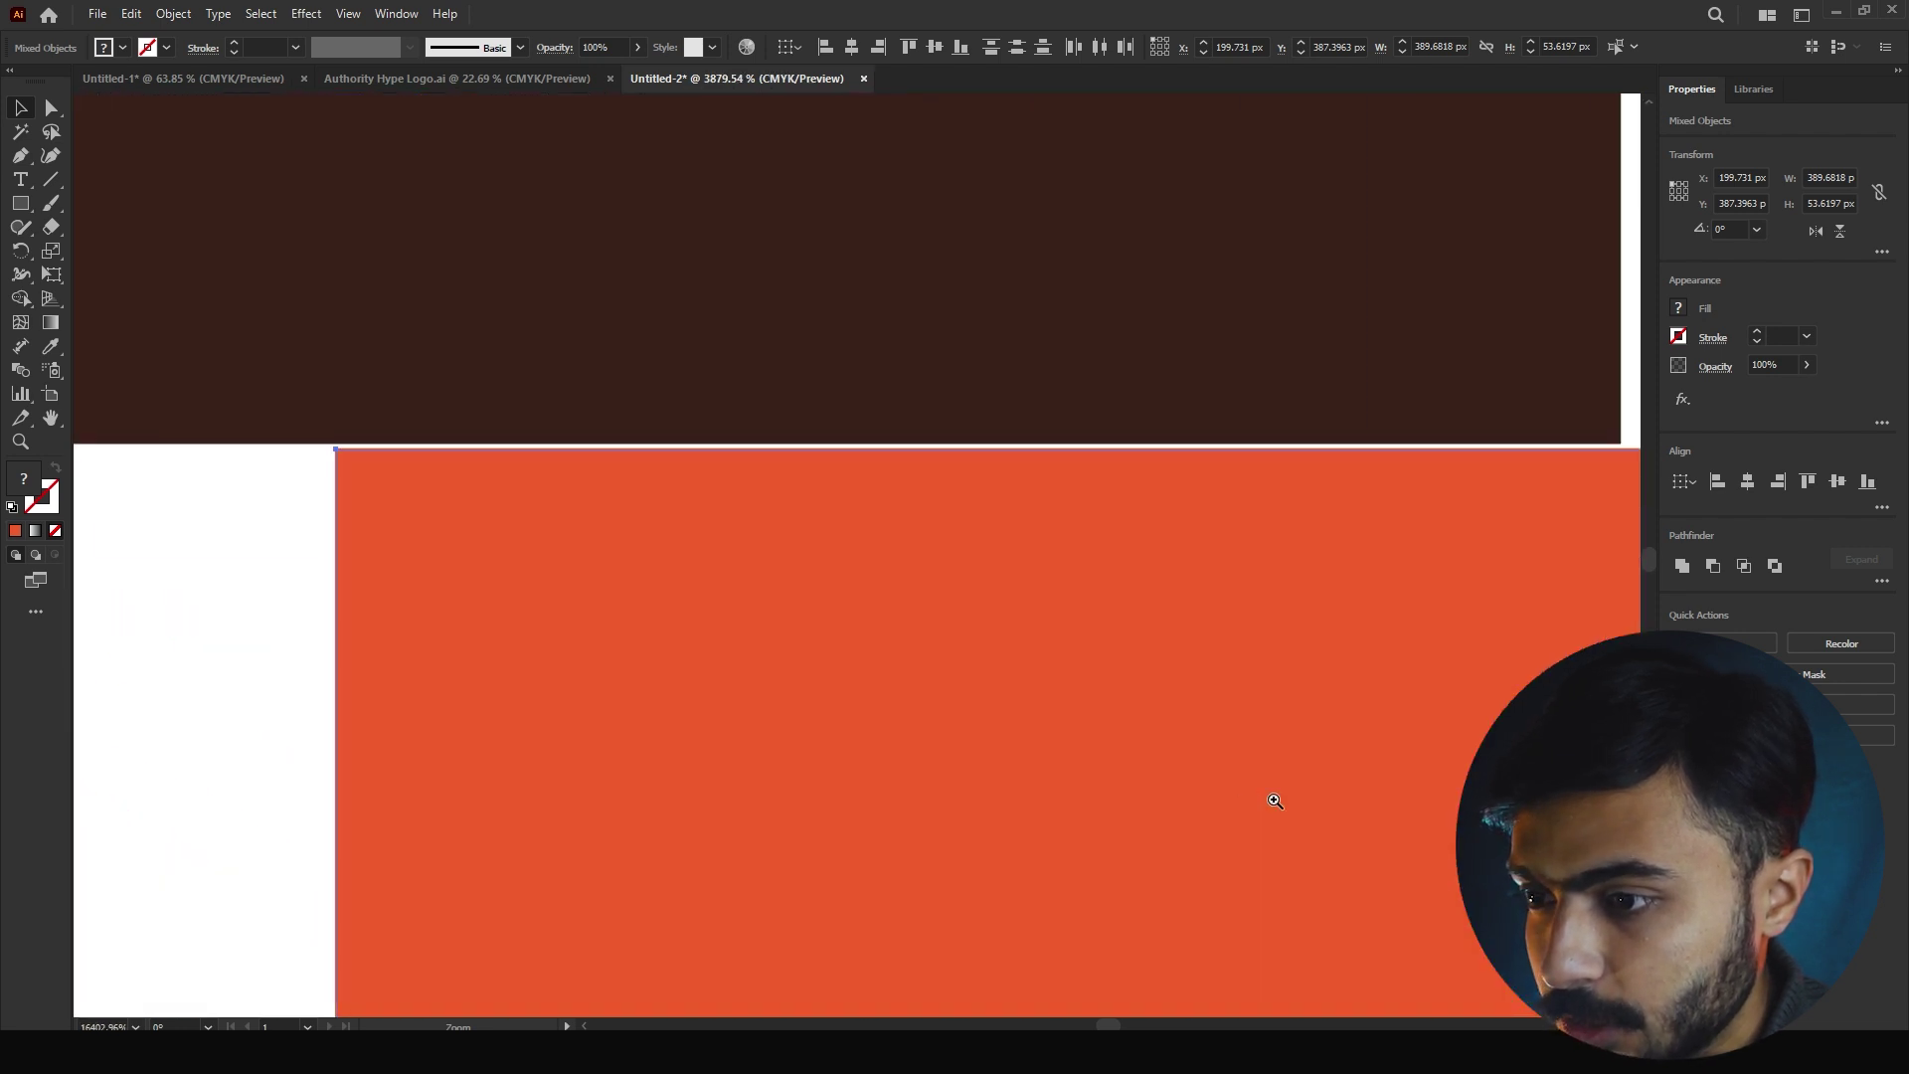
{"action": "scroll", "coordinate": [510, 453], "scroll_direction": "down", "scroll_amount": 4}
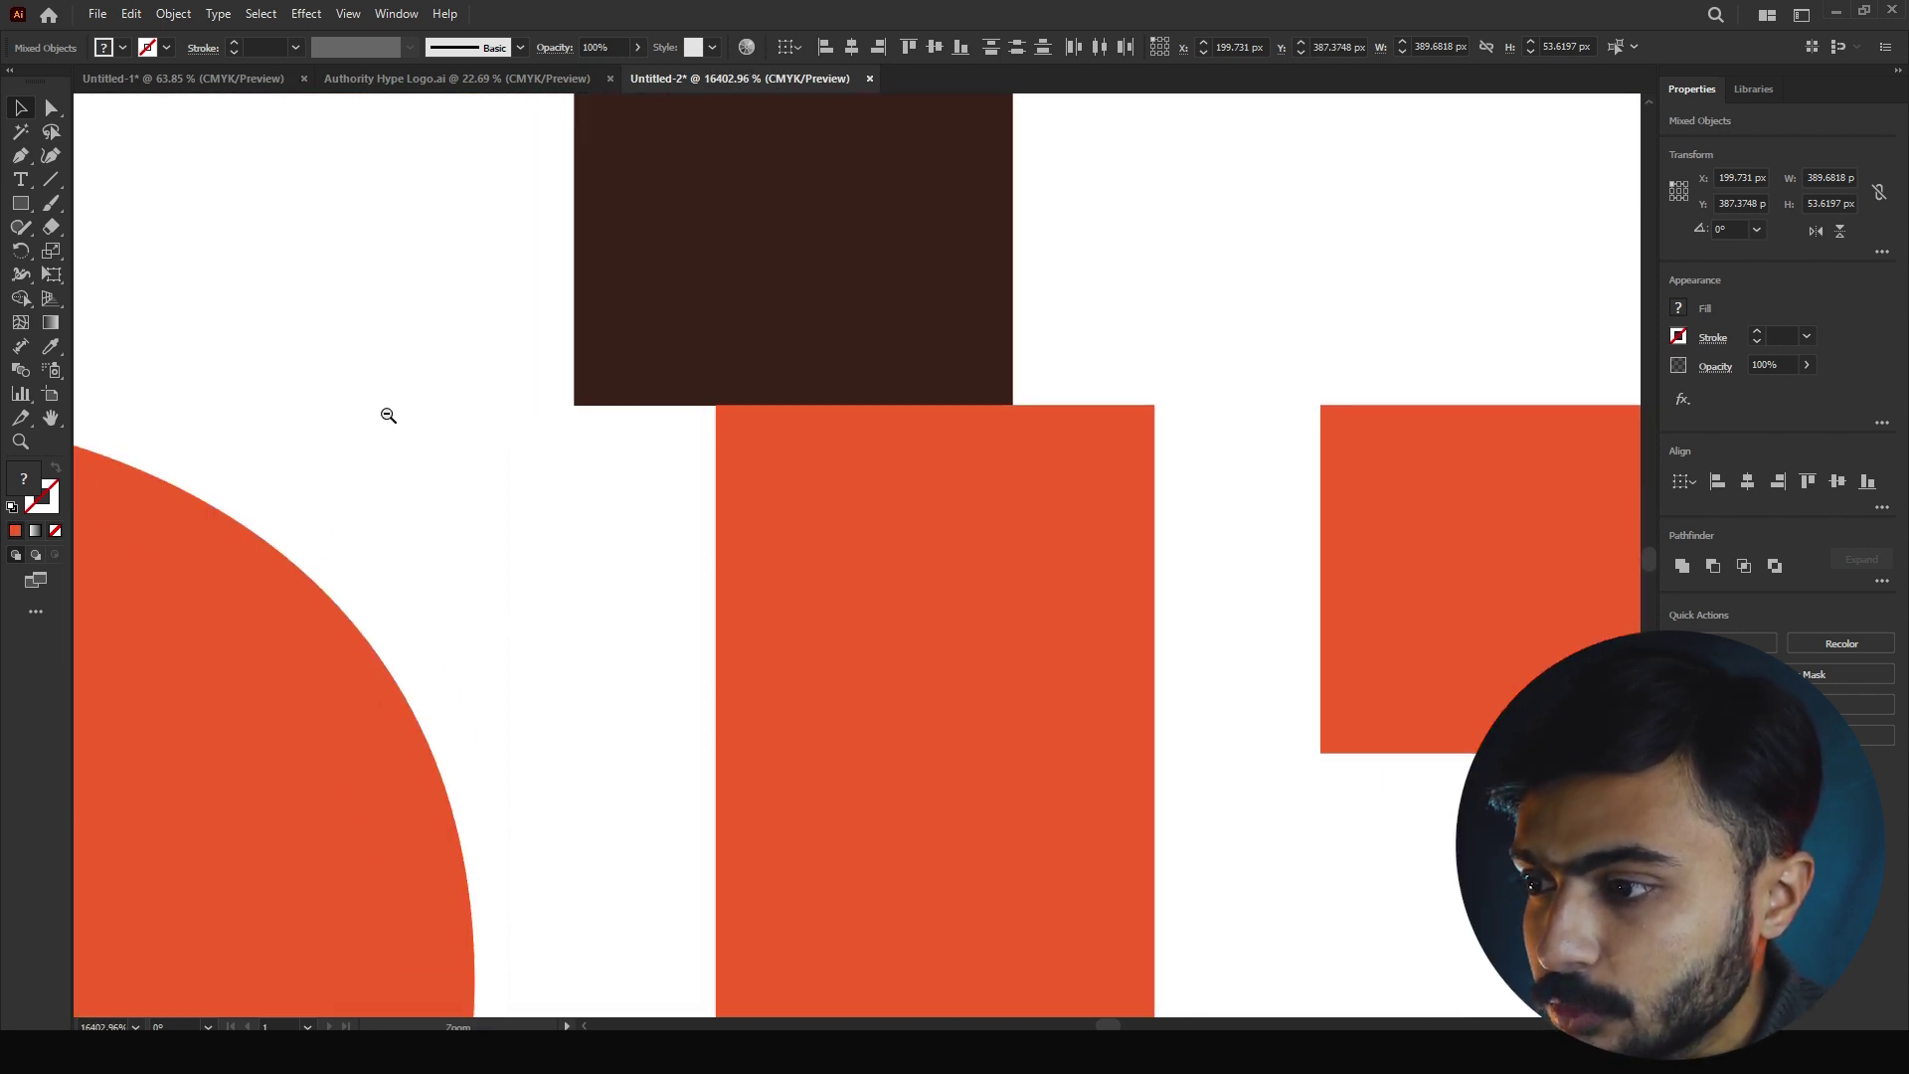
{"action": "scroll", "coordinate": [510, 453], "scroll_direction": "down", "scroll_amount": 6}
{"action": "key", "text": "ctrl+shift+a"}
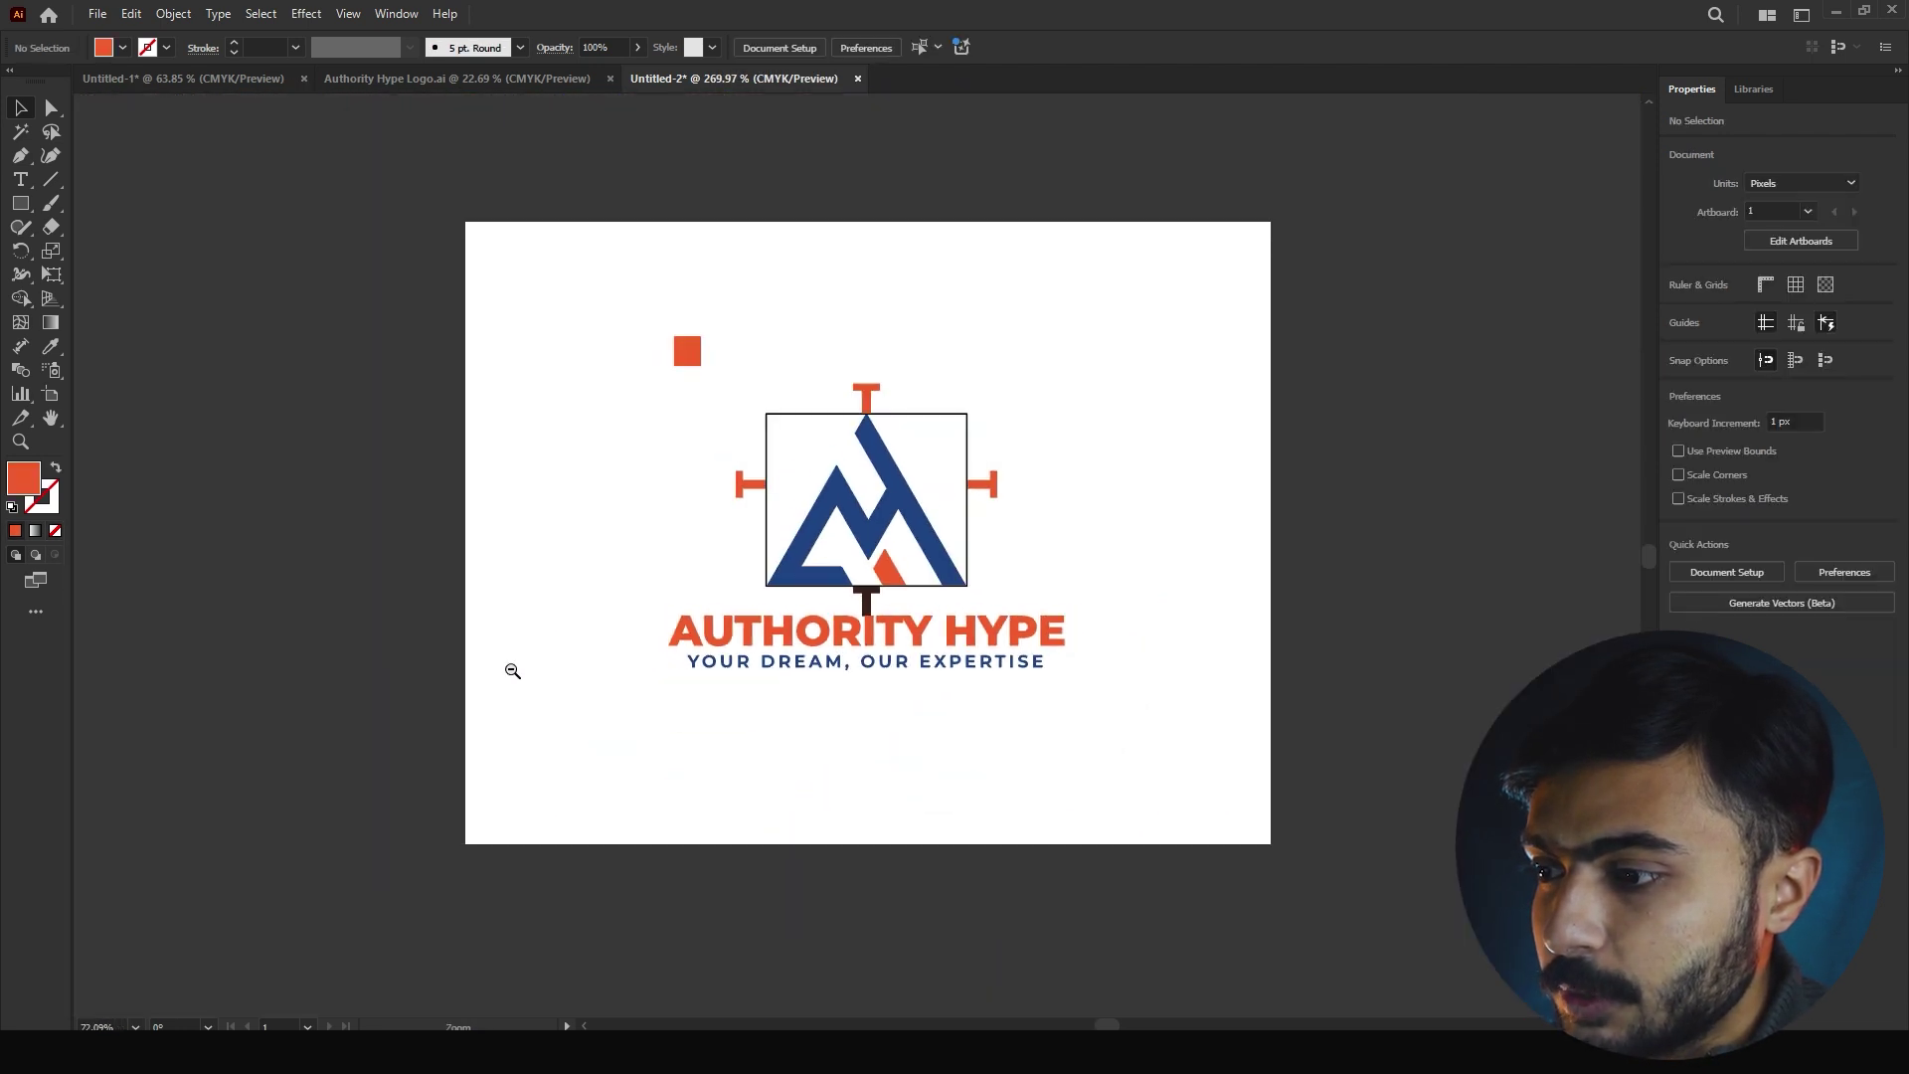
Delete the black rectangular frame around the icon
{"action": "left_click_drag", "start_coordinate": [1027, 534], "coordinate": [831, 541]}
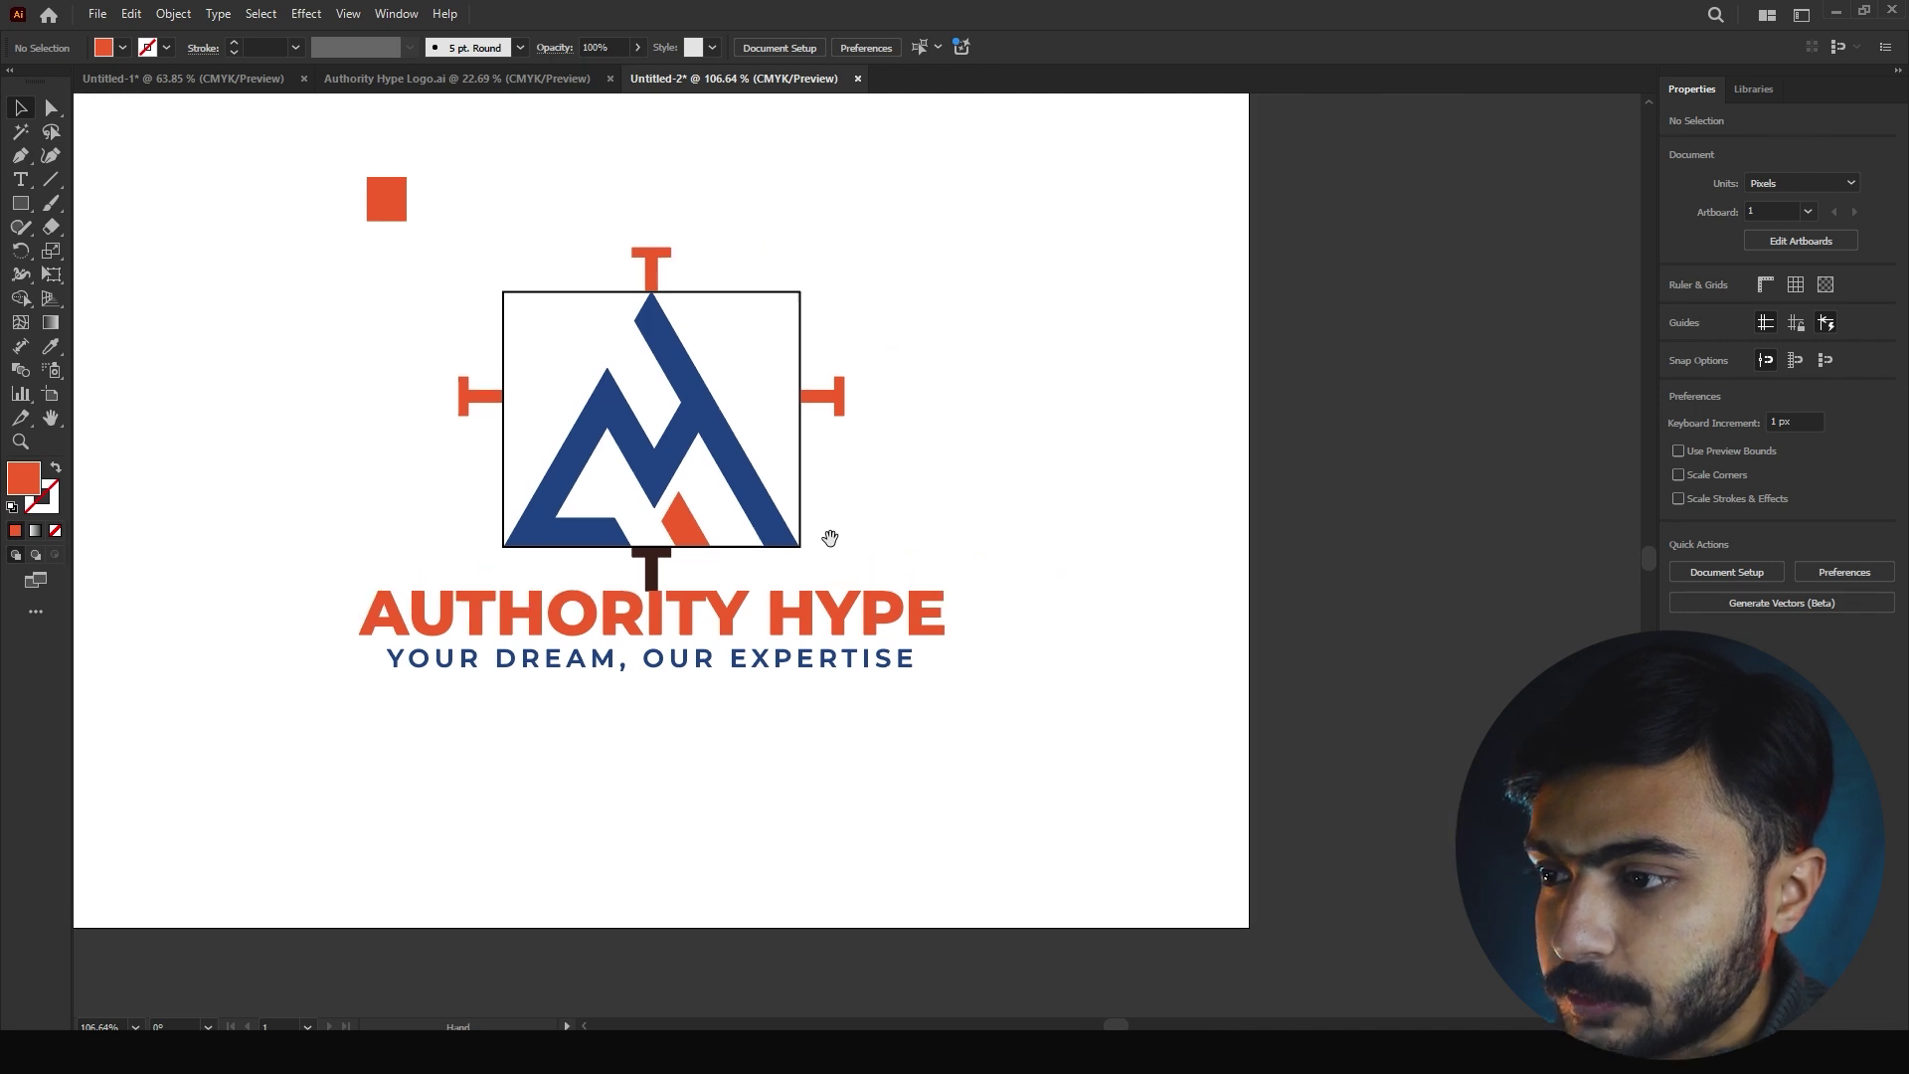
{"action": "left_click_drag", "start_coordinate": [723, 431], "coordinate": [758, 435]}
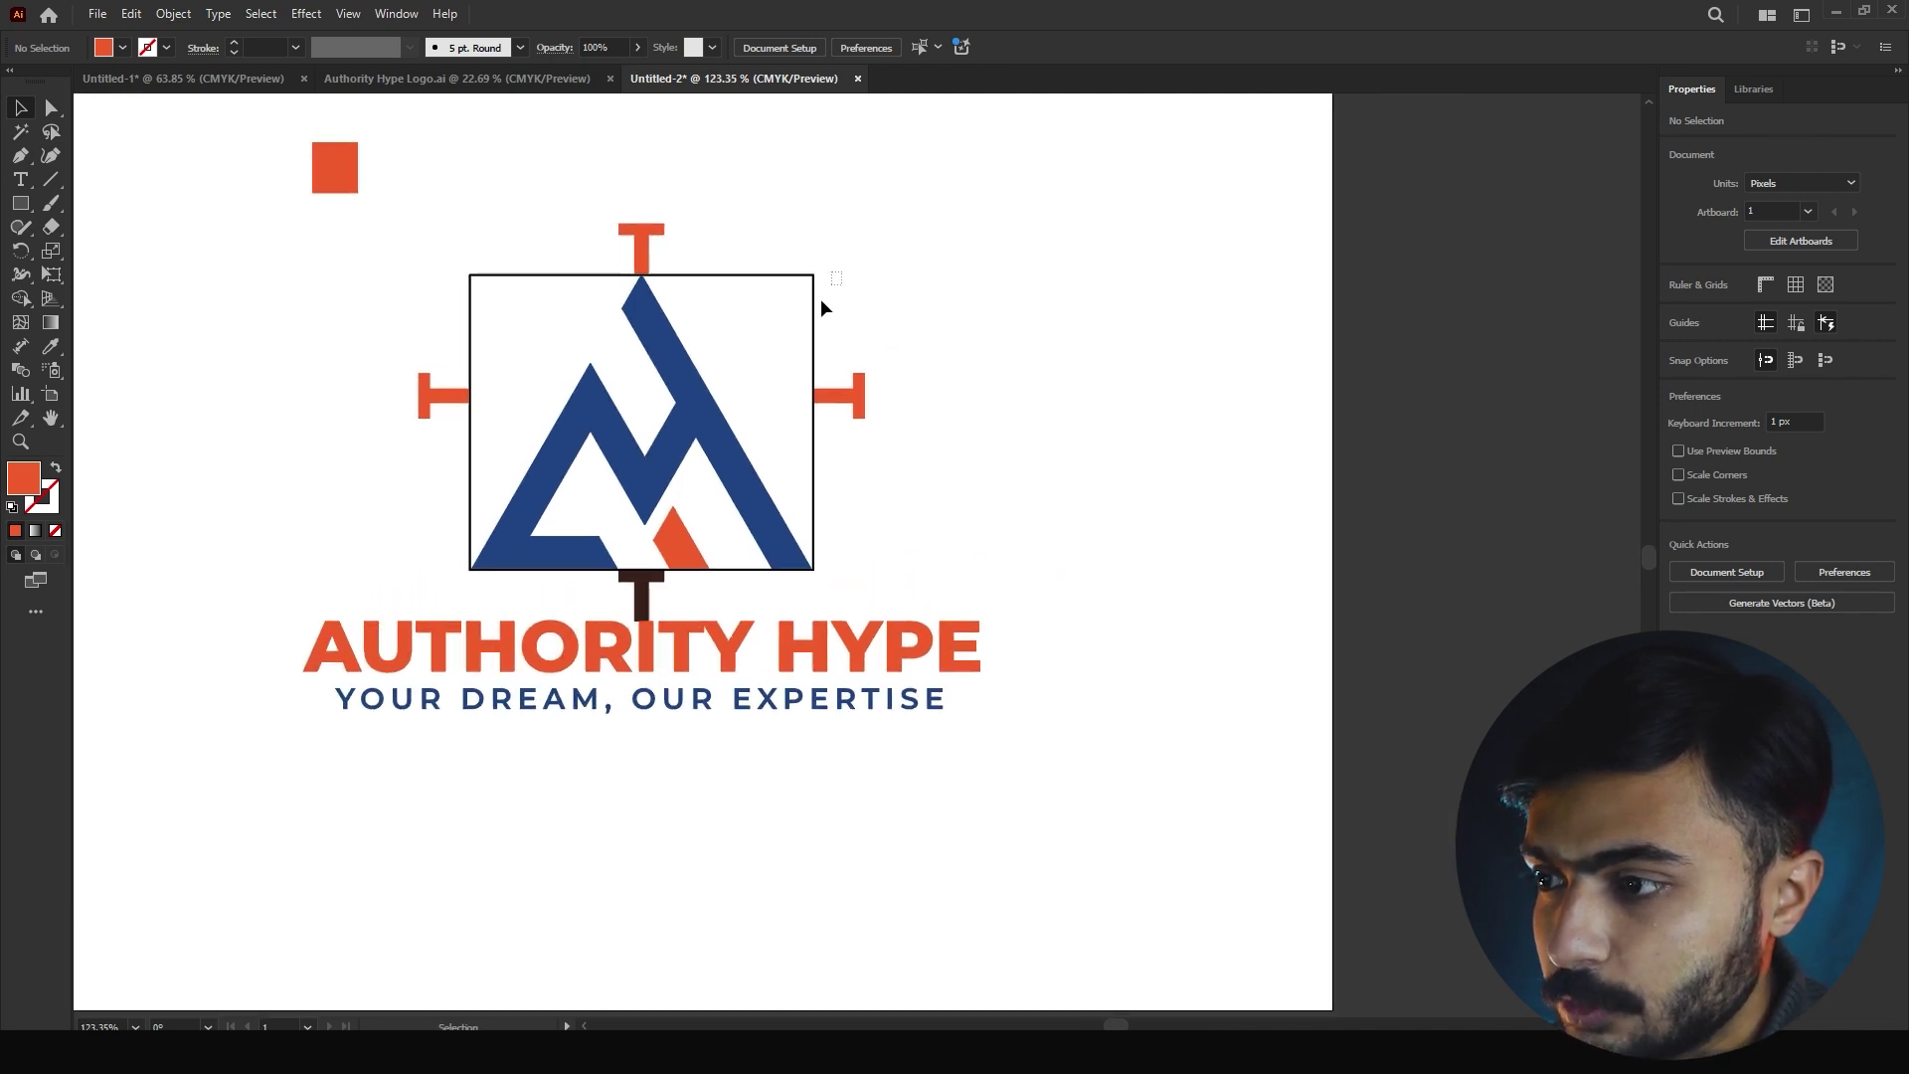
{"action": "left_click", "coordinate": [797, 325]}
{"action": "key", "text": "Delete"}
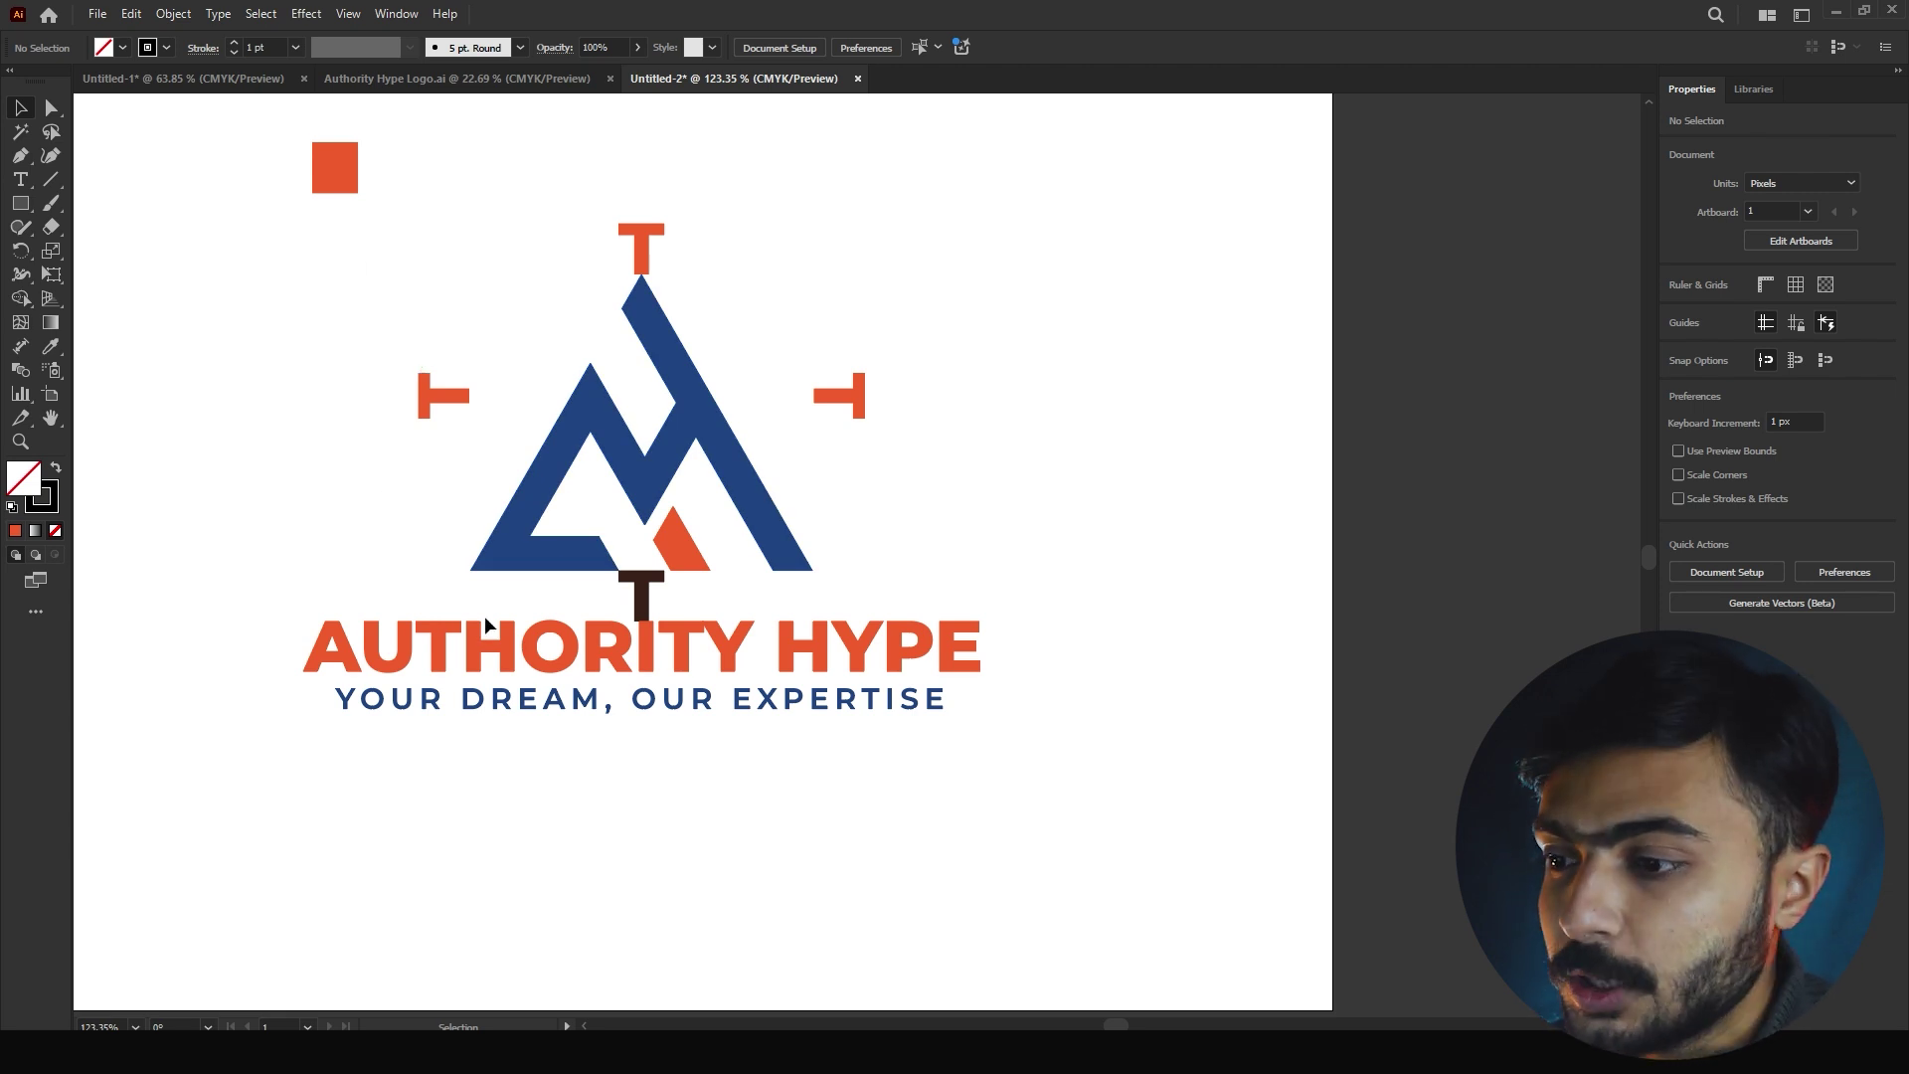
Duplicate the orange block below the logo and set the copy's upper edge against the wordmark's baseline over the tagline
{"action": "left_click_drag", "start_coordinate": [648, 727], "coordinate": [615, 663]}
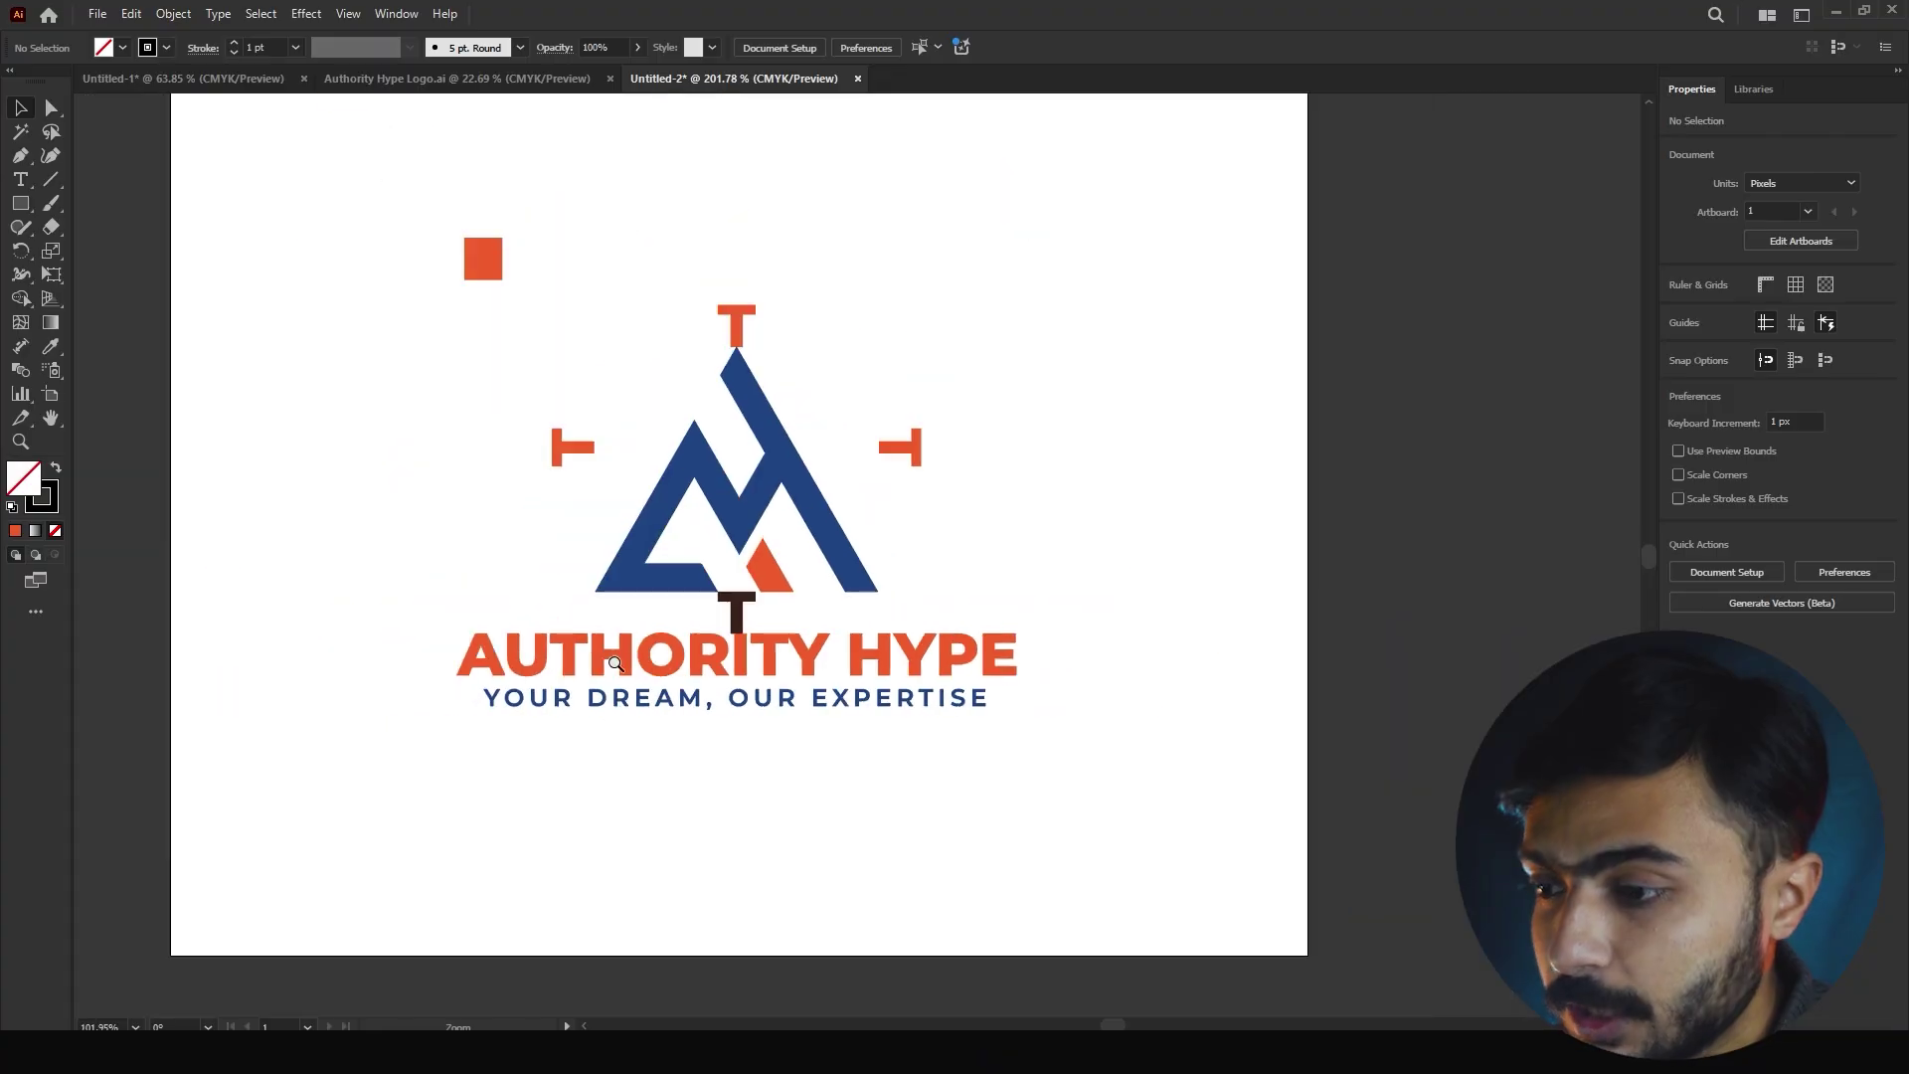
{"action": "left_click_drag", "start_coordinate": [733, 701], "coordinate": [925, 735]}
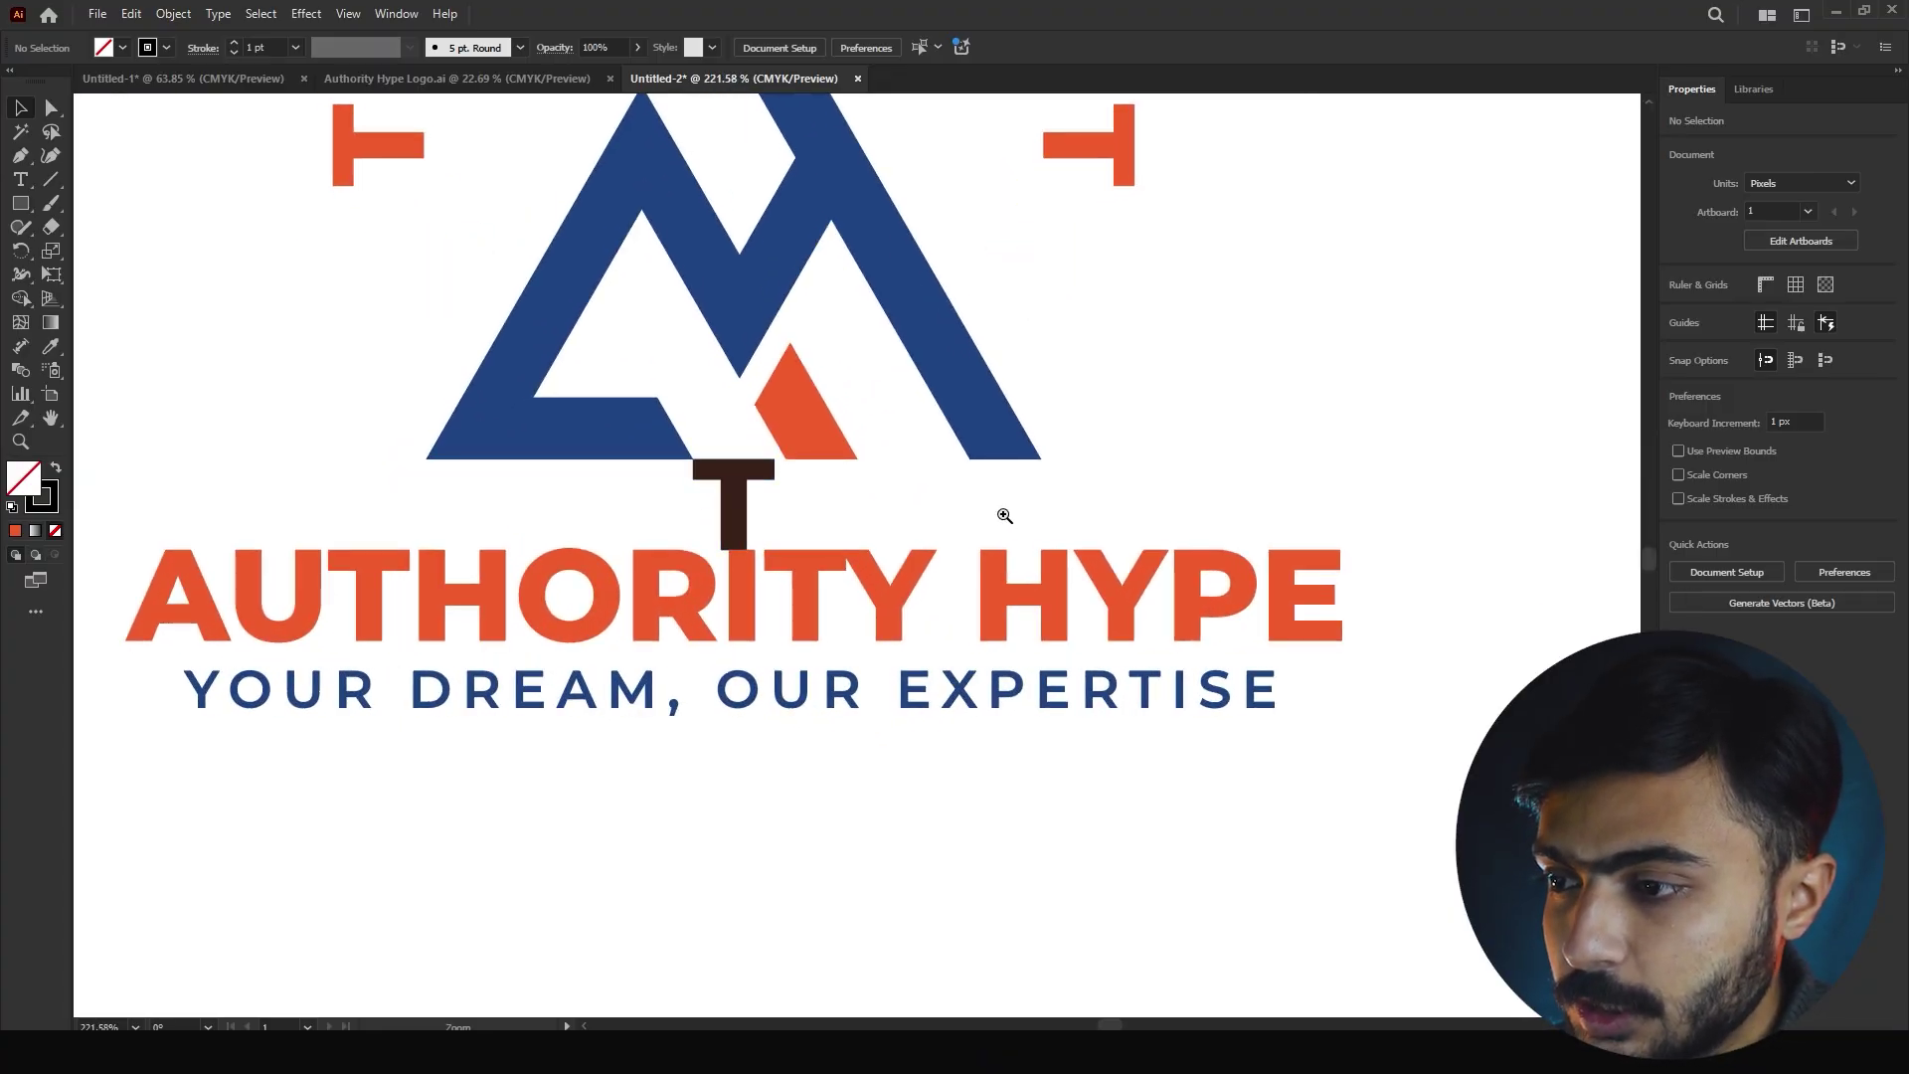
{"action": "key", "text": "ctrl+0"}
{"action": "left_click_drag", "start_coordinate": [608, 135], "coordinate": [875, 647]}
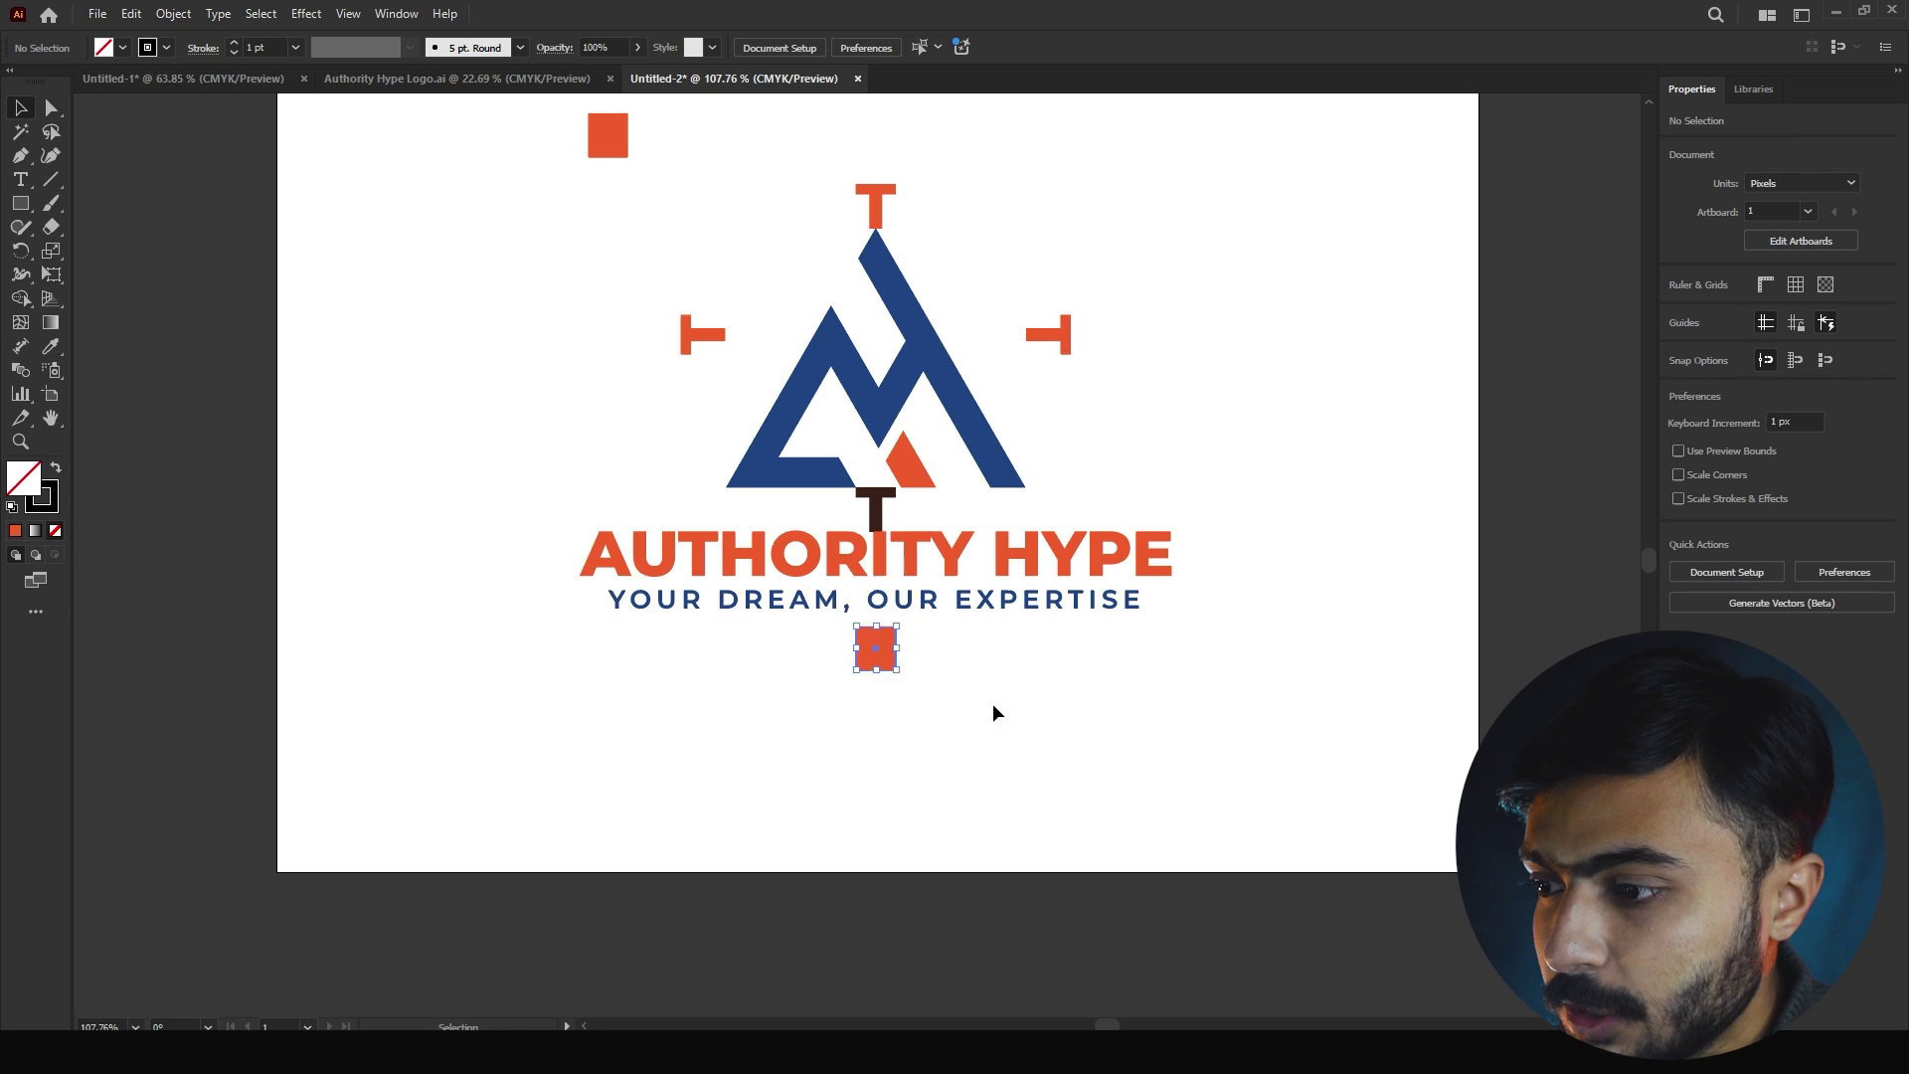
{"action": "scroll", "coordinate": [993, 702], "scroll_direction": "up", "scroll_amount": 6}
{"action": "left_click_drag", "start_coordinate": [622, 729], "coordinate": [636, 485]}
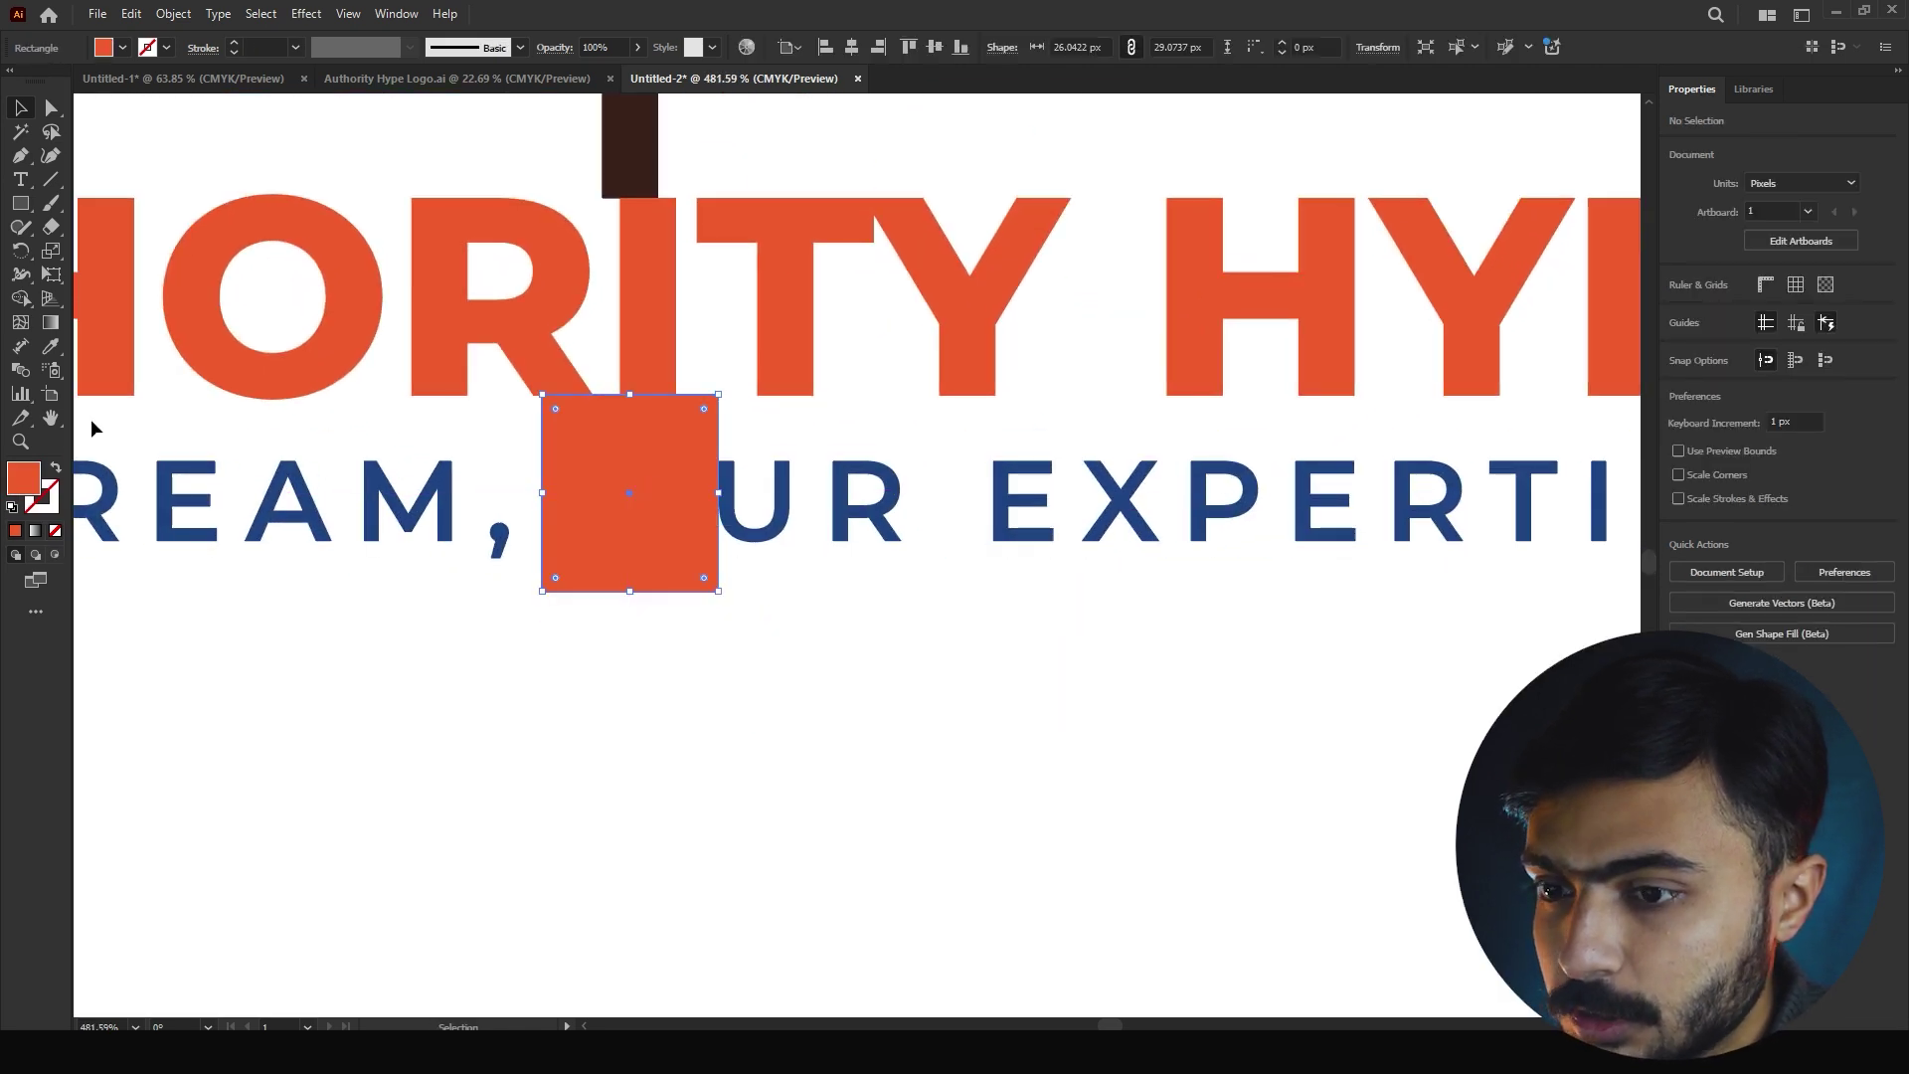
Recolor the copied block to dark red 7a1c03 and seat its upper edge exactly on the wordmark's baseline
{"action": "double_click", "coordinate": [23, 479]}
{"action": "left_click", "coordinate": [940, 529]}
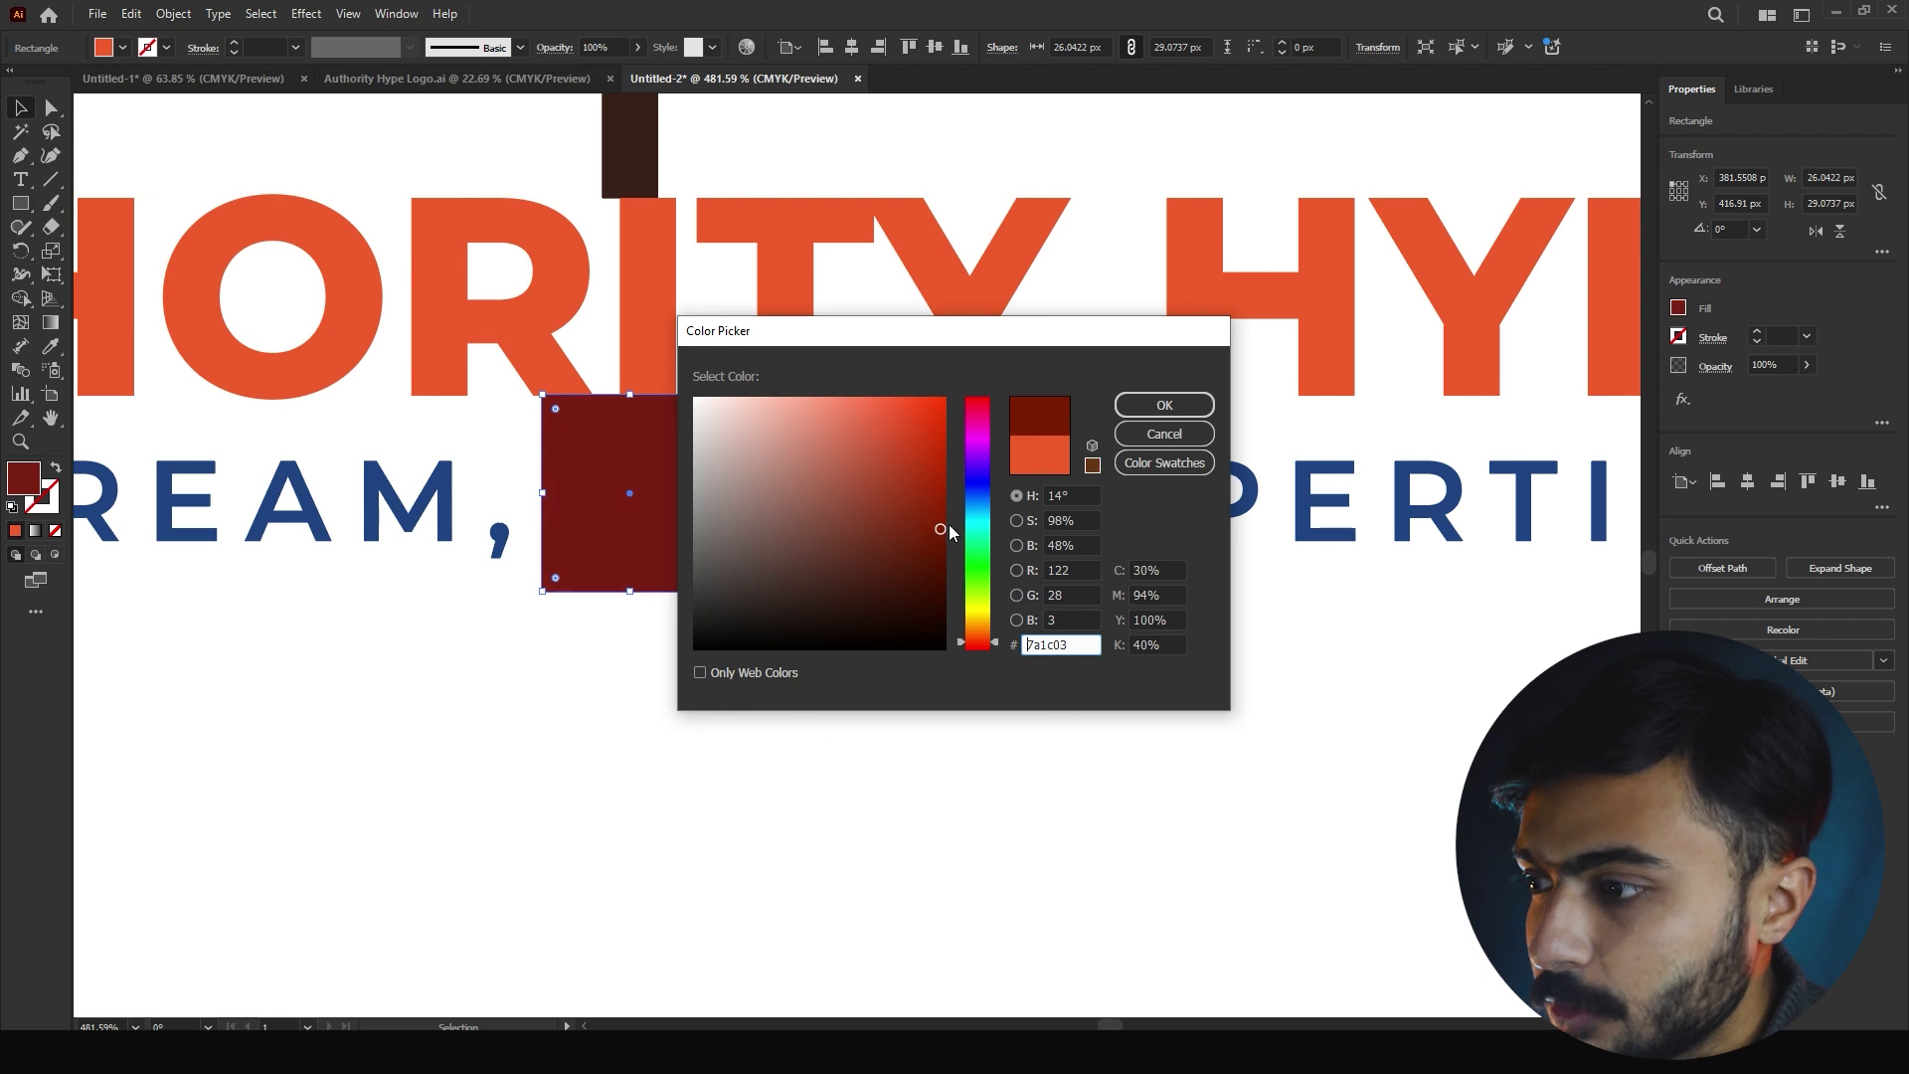
{"action": "left_click", "coordinate": [1133, 405]}
{"action": "scroll", "coordinate": [984, 481], "scroll_direction": "up", "scroll_amount": 8}
{"action": "left_click_drag", "start_coordinate": [865, 490], "coordinate": [863, 487]}
{"action": "scroll", "coordinate": [525, 534], "scroll_direction": "down", "scroll_amount": 6}
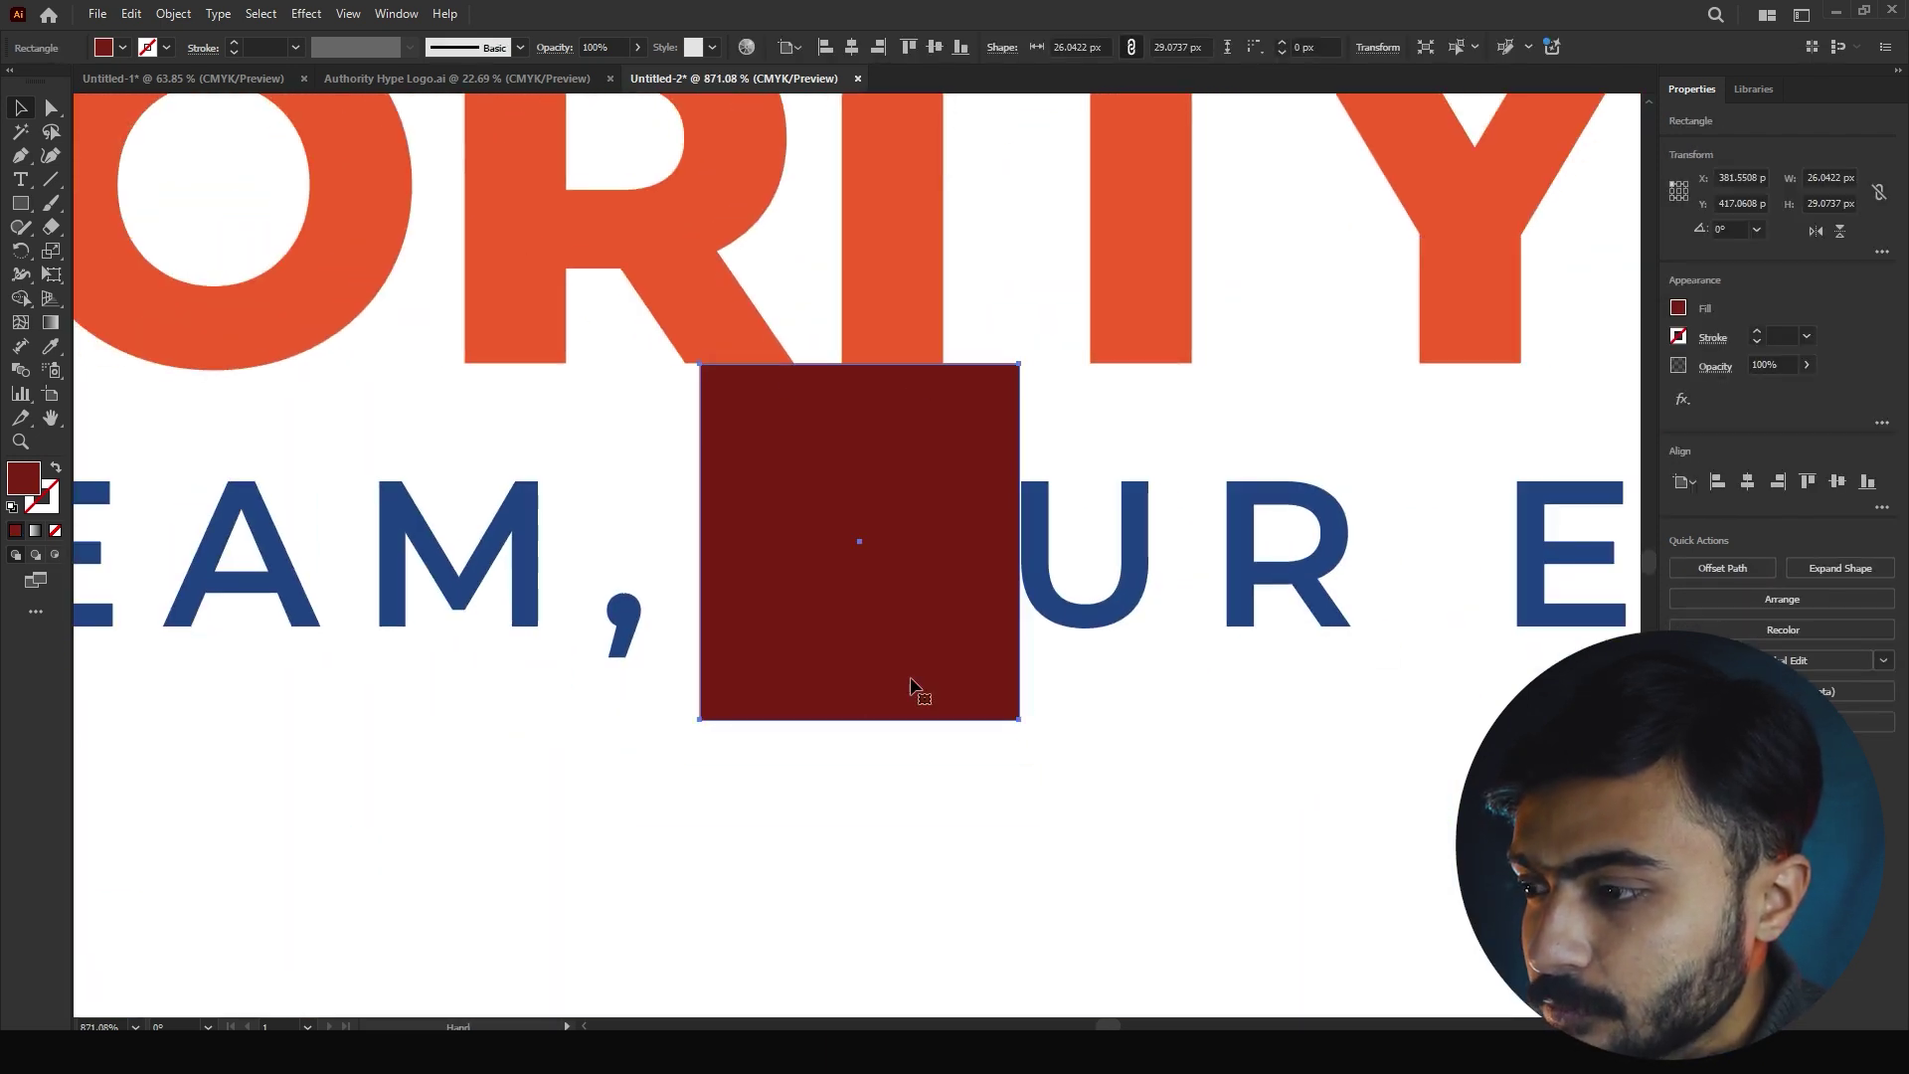
Move the tagline straight down until its letters touch the lower edge of the full-height dark red block
{"action": "left_click", "coordinate": [1108, 733]}
{"action": "left_click_drag", "start_coordinate": [1108, 720], "coordinate": [980, 624]}
{"action": "left_click_drag", "start_coordinate": [934, 501], "coordinate": [940, 747]}
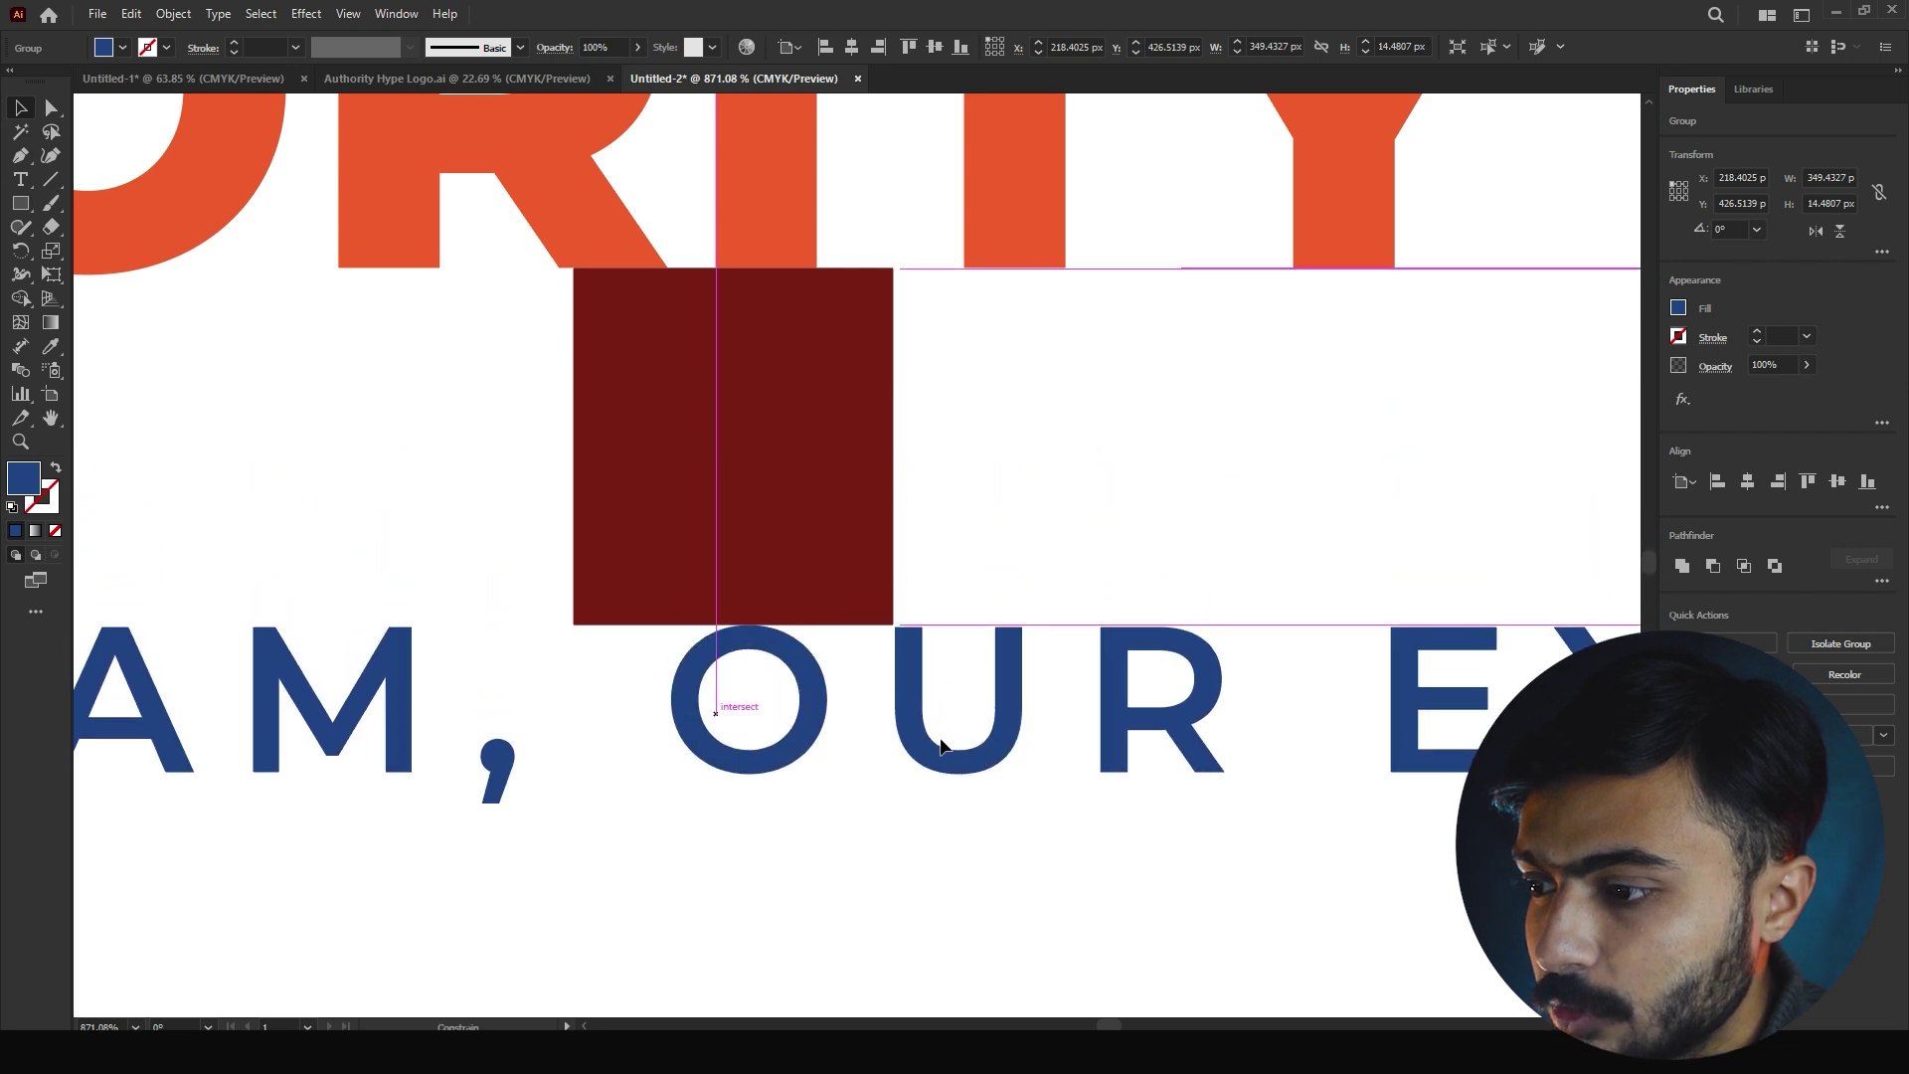
{"action": "left_click", "coordinate": [1030, 510]}
Move the dark red block to the blank area beside the logo and reduce its height by half to 14.5369 px
{"action": "scroll", "coordinate": [1030, 510], "scroll_direction": "down", "scroll_amount": 5}
{"action": "left_click_drag", "start_coordinate": [935, 497], "coordinate": [238, 528]}
{"action": "left_click", "coordinate": [503, 670]}
{"action": "scroll", "coordinate": [503, 671], "scroll_direction": "down", "scroll_amount": 5}
{"action": "left_click_drag", "start_coordinate": [788, 665], "coordinate": [974, 669]}
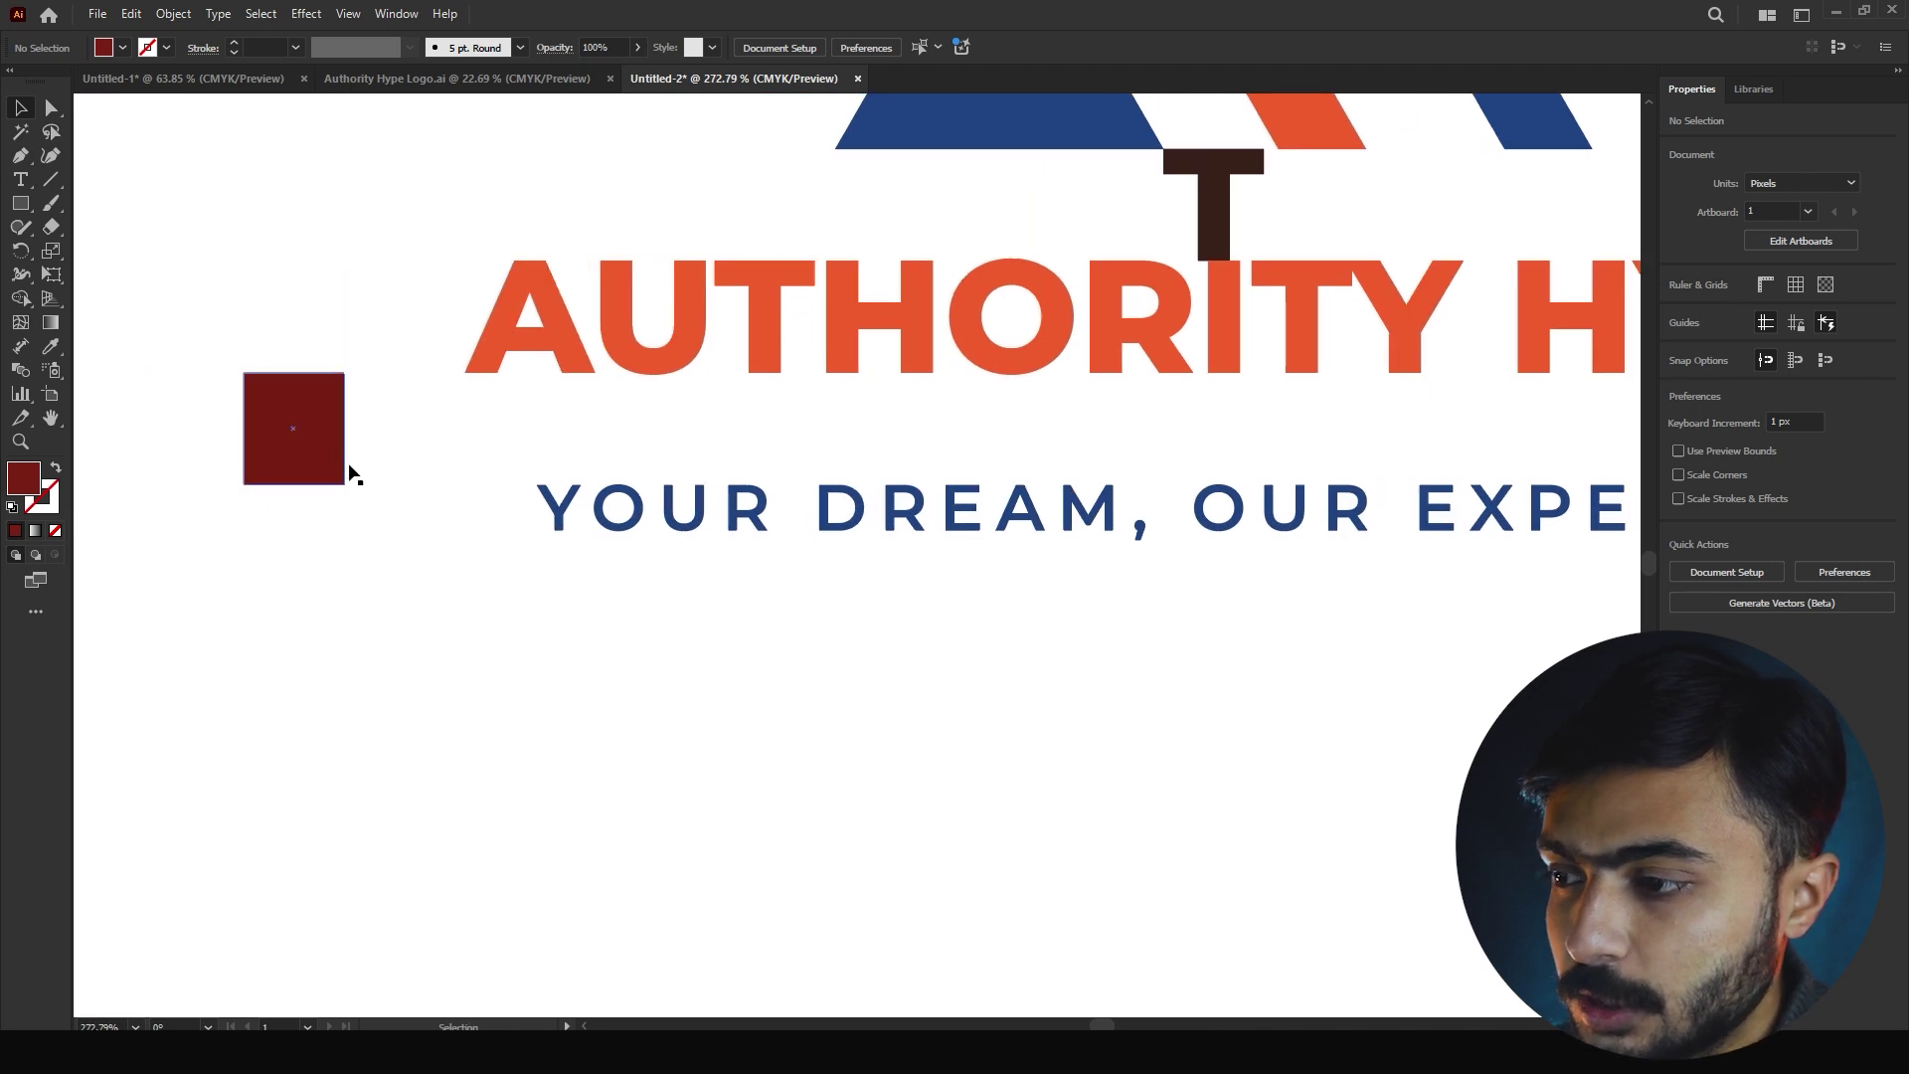
{"action": "left_click_drag", "start_coordinate": [774, 682], "coordinate": [686, 652]}
{"action": "left_click_drag", "start_coordinate": [217, 454], "coordinate": [326, 738]}
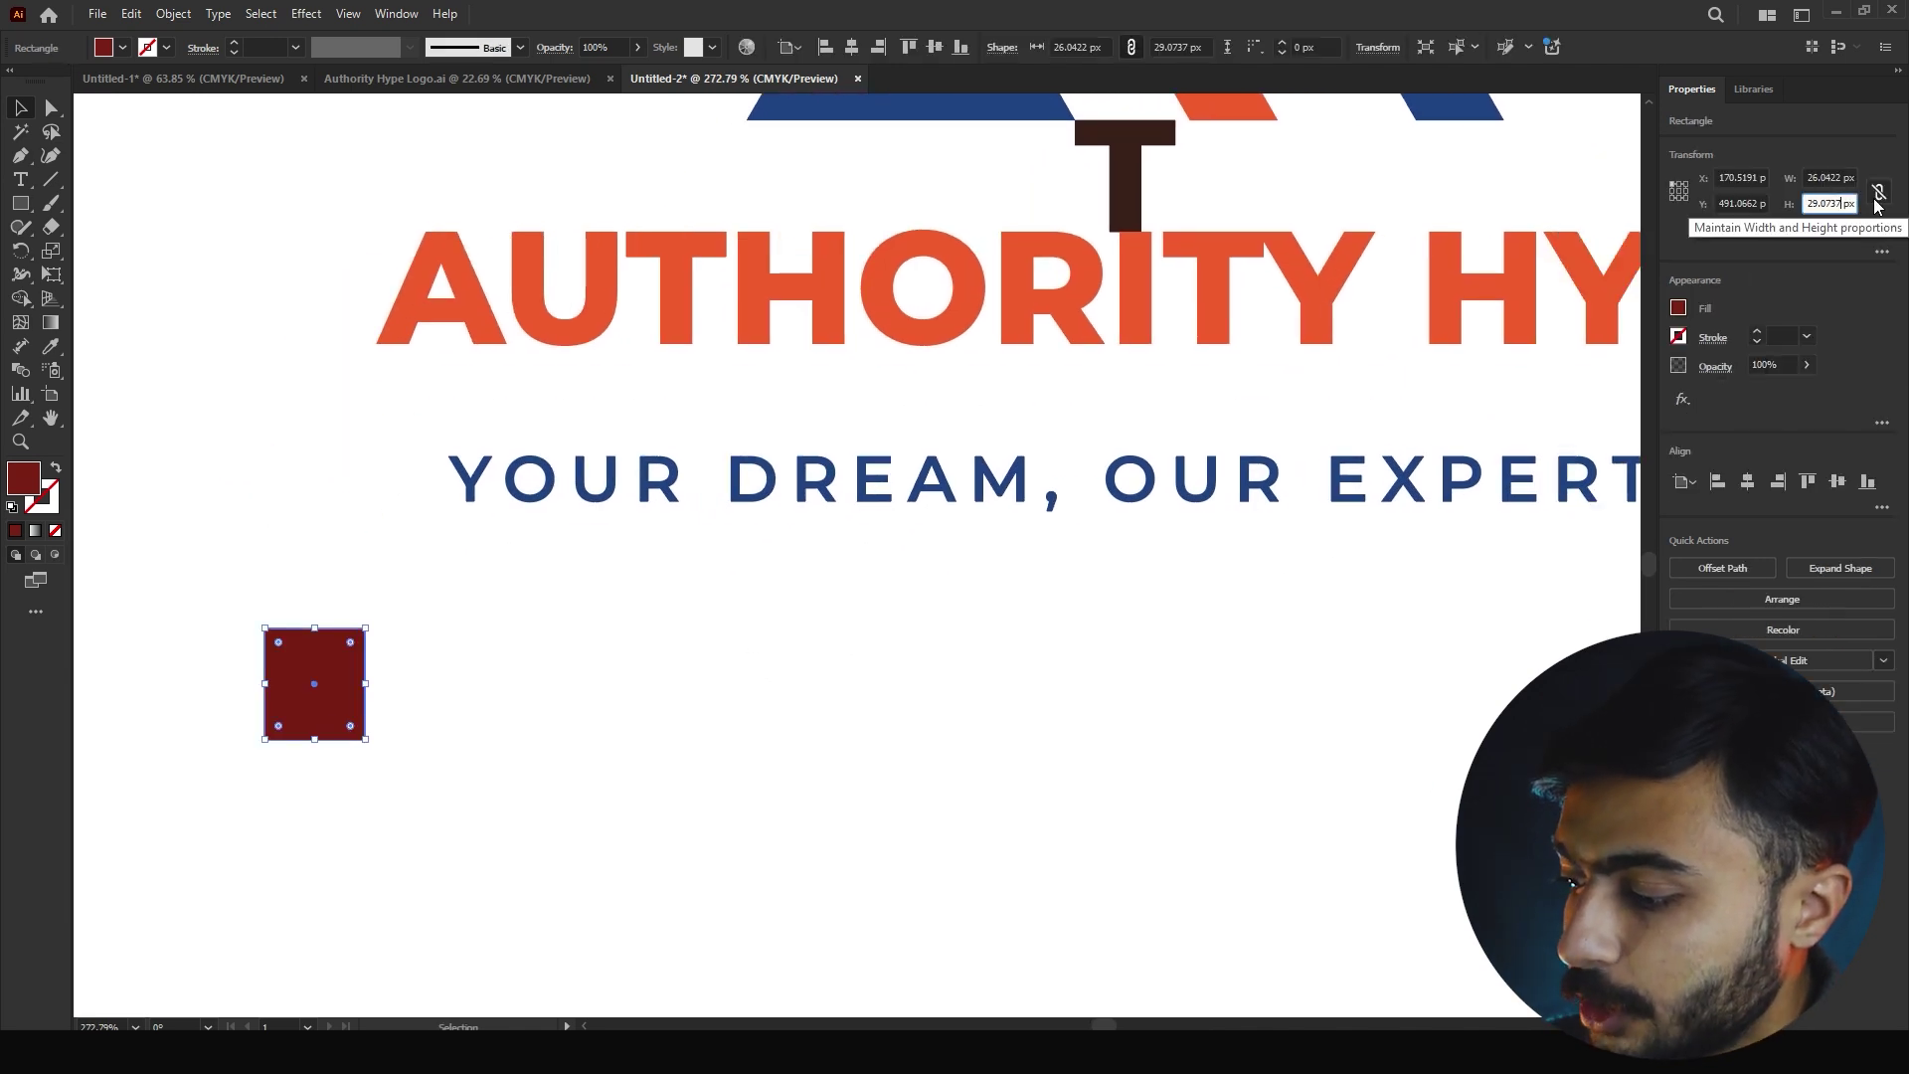
{"action": "key", "text": "Return"}
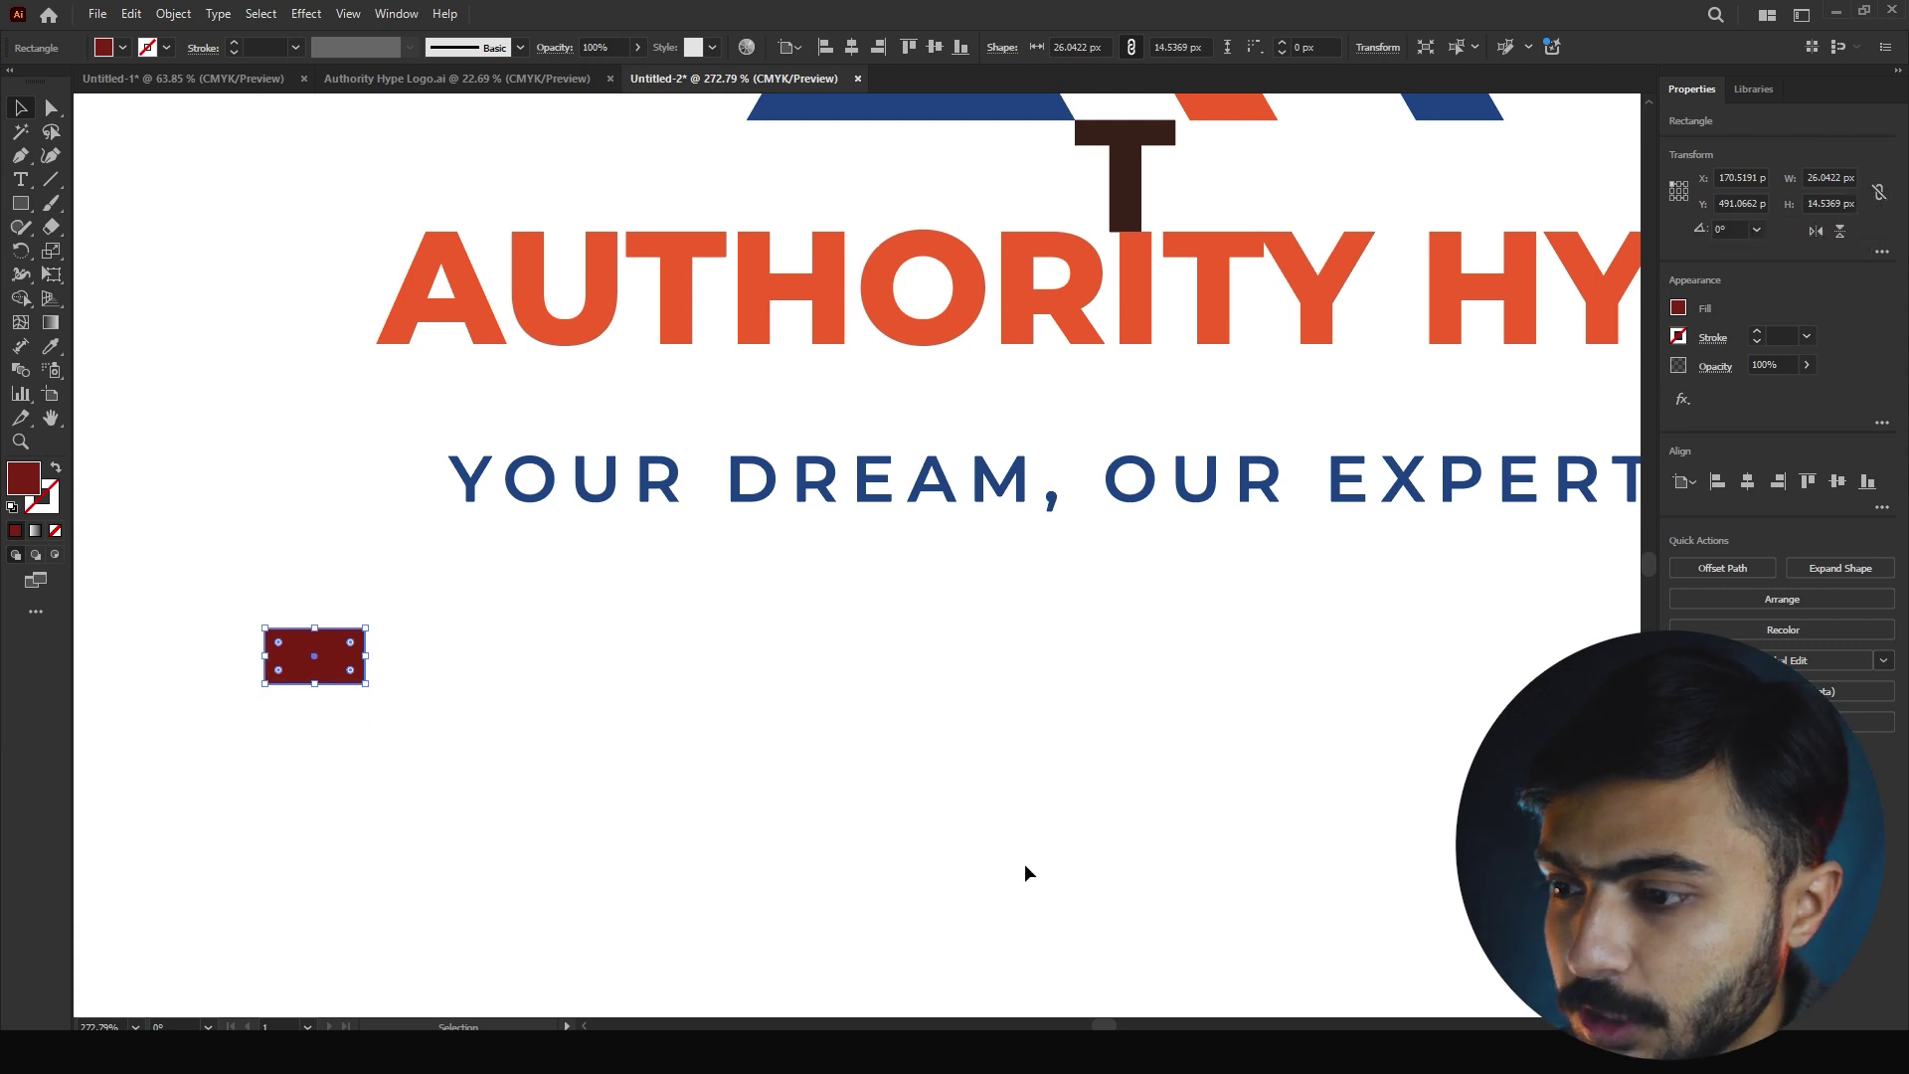
Move the half-height dark red block back under the wordmark and set its upper edge against the letters' baseline
{"action": "left_click", "coordinate": [772, 669]}
{"action": "left_click_drag", "start_coordinate": [778, 664], "coordinate": [645, 778]}
{"action": "left_click_drag", "start_coordinate": [223, 751], "coordinate": [1034, 479]}
{"action": "left_click_drag", "start_coordinate": [1122, 452], "coordinate": [1462, 547]}
{"action": "left_click_drag", "start_coordinate": [959, 540], "coordinate": [1129, 572]}
{"action": "left_click_drag", "start_coordinate": [807, 575], "coordinate": [805, 533]}
{"action": "left_click", "coordinate": [1012, 609]}
{"action": "scroll", "coordinate": [746, 576], "scroll_direction": "down", "scroll_amount": 5}
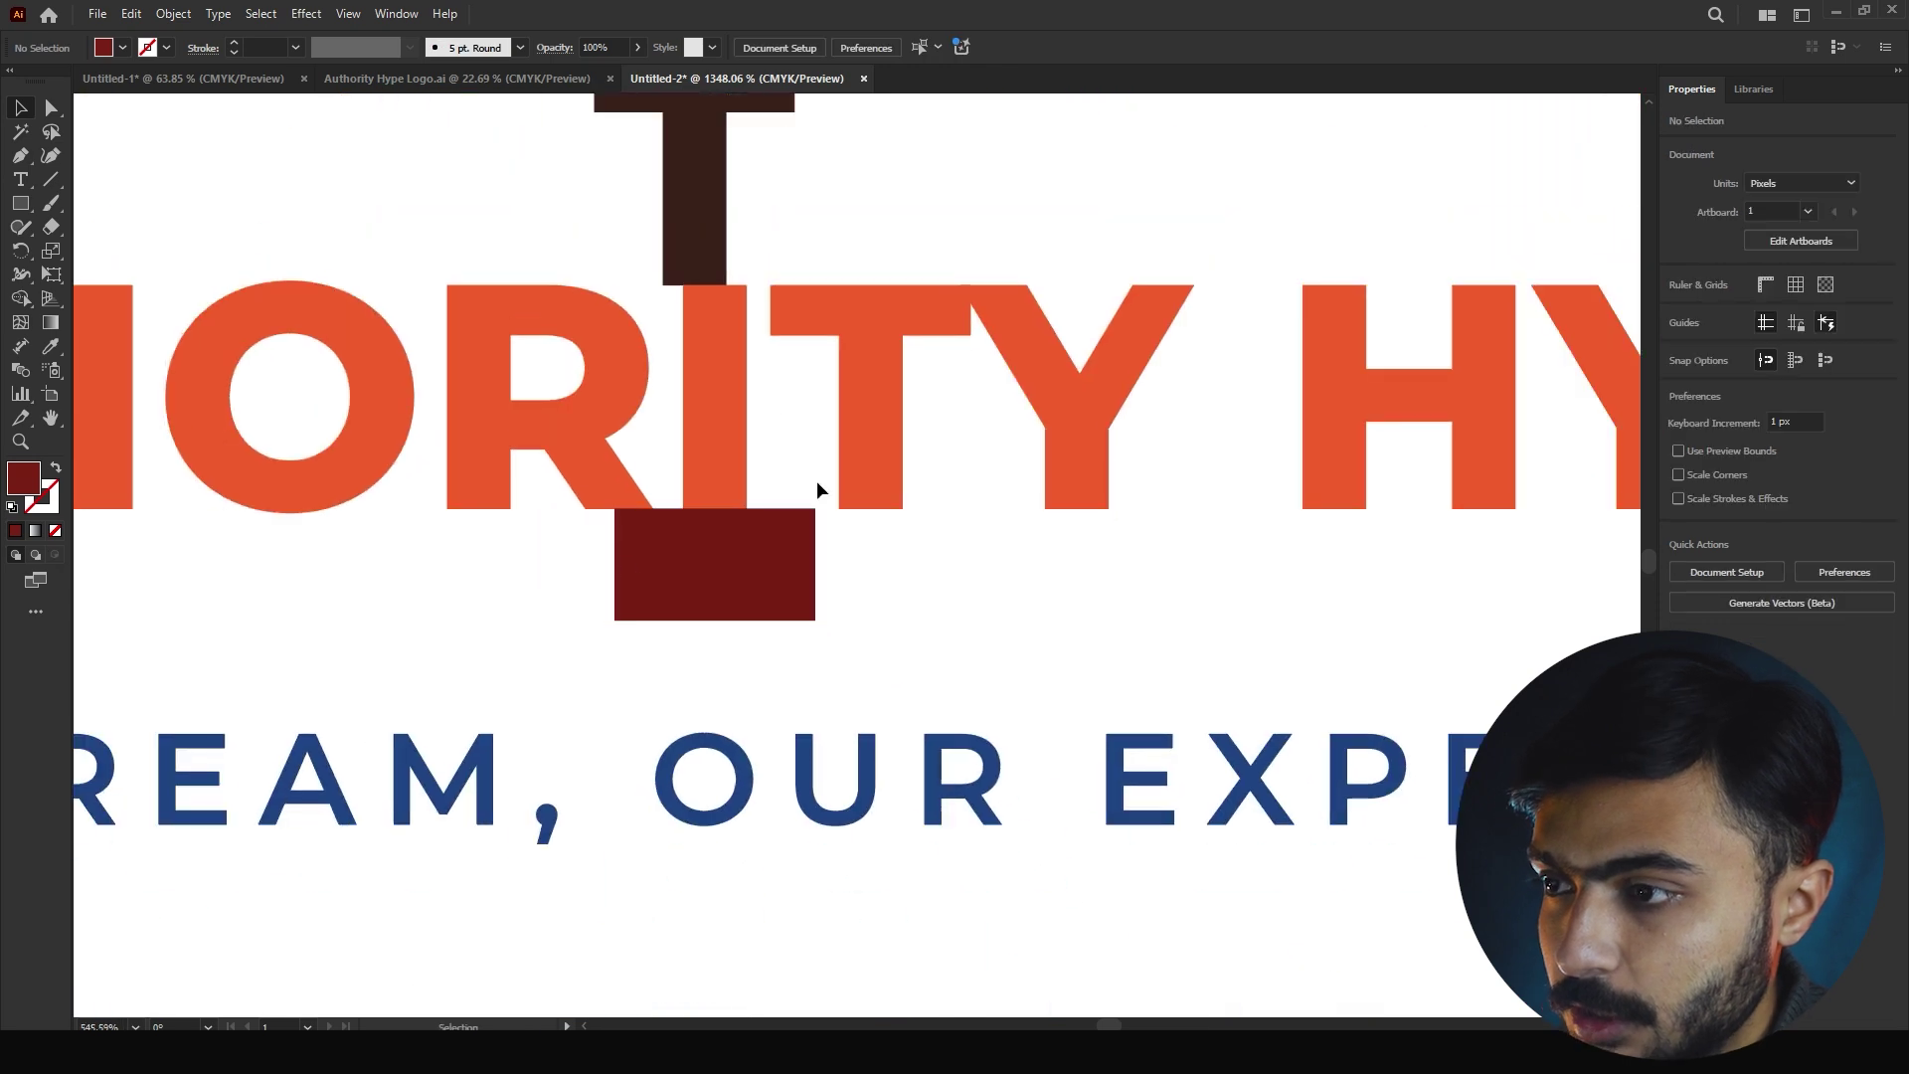
Move the tagline straight up until the tops of its letters touch the half-height block's lower edge
{"action": "left_click", "coordinate": [753, 784]}
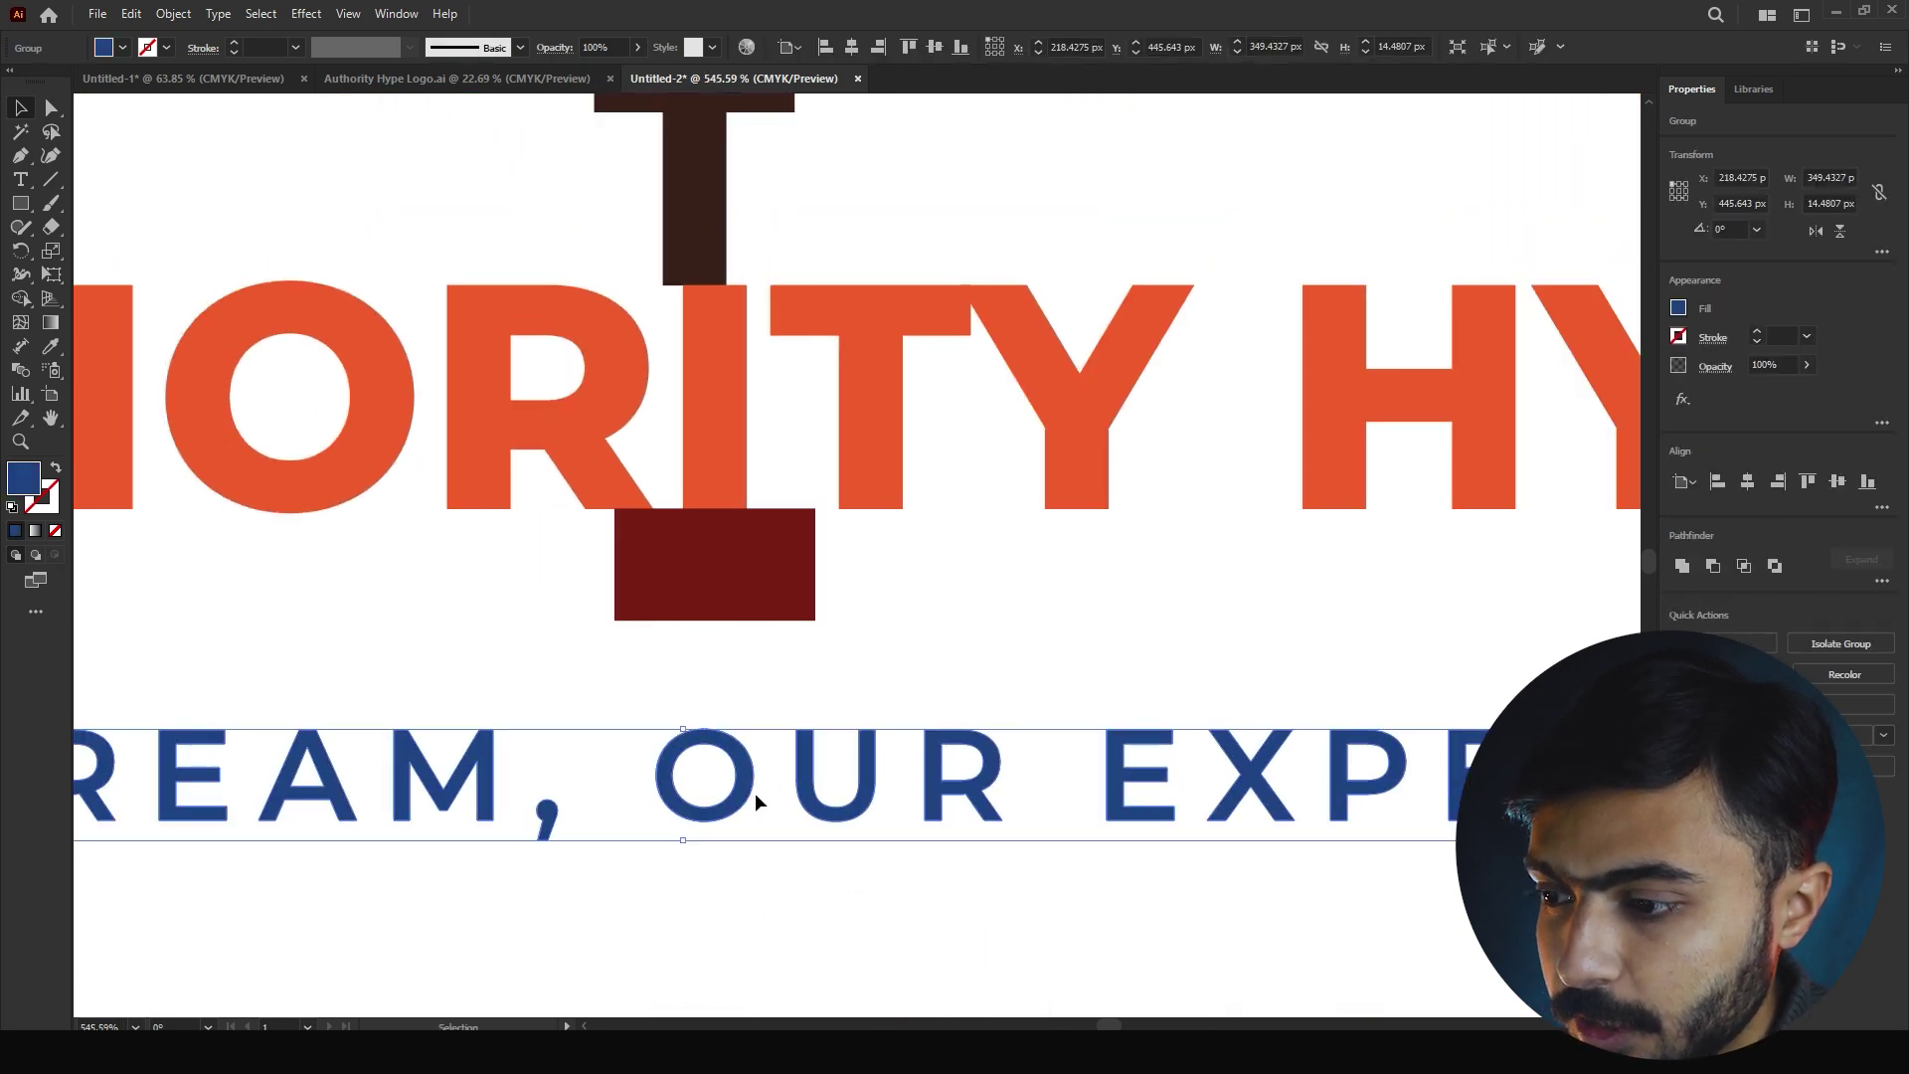
{"action": "left_click", "coordinate": [754, 713]}
{"action": "scroll", "coordinate": [770, 731], "scroll_direction": "up", "scroll_amount": 1}
{"action": "left_click_drag", "start_coordinate": [755, 789], "coordinate": [732, 644]}
{"action": "left_click_drag", "start_coordinate": [680, 567], "coordinate": [468, 511]}
{"action": "left_click_drag", "start_coordinate": [626, 555], "coordinate": [1060, 761]}
{"action": "left_click", "coordinate": [341, 477], "text": "alt"}
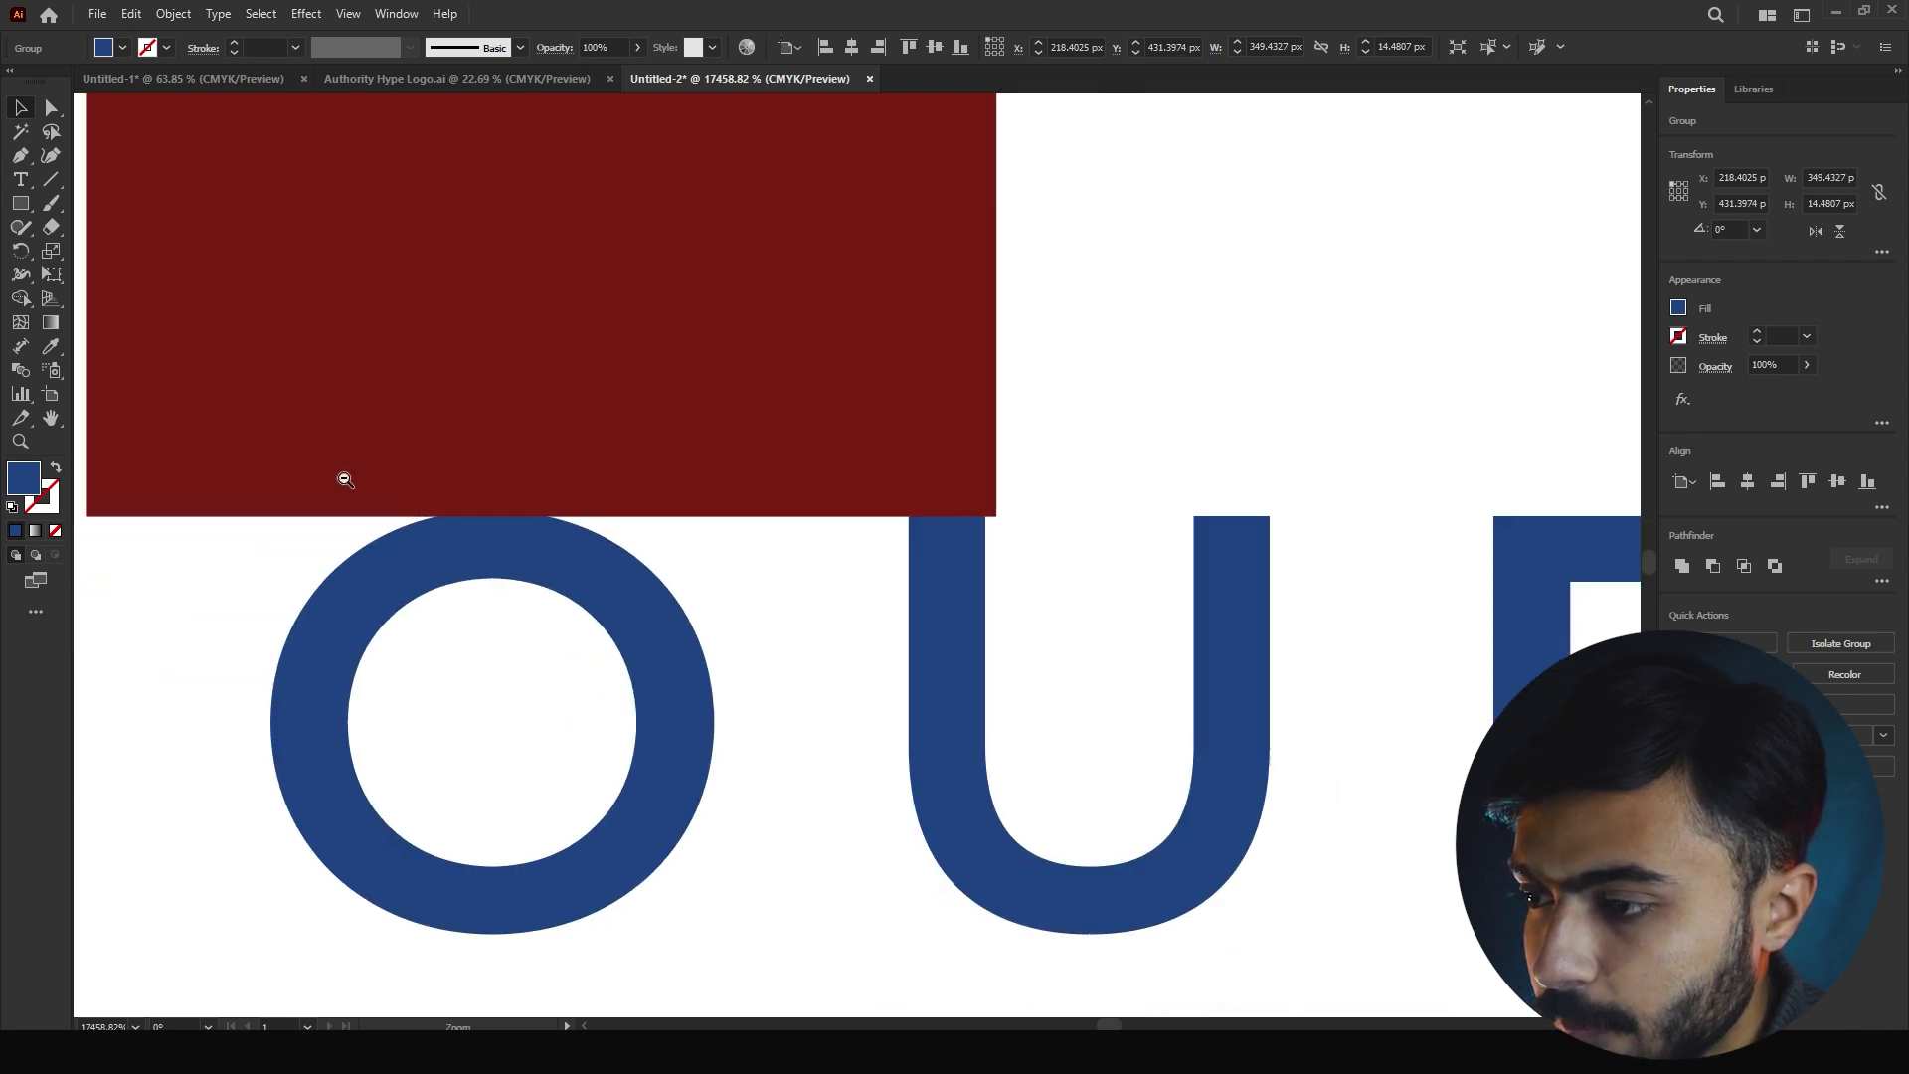
{"action": "left_click", "coordinate": [264, 464], "text": "alt"}
Move the half-height dark red block out from between the wordmark and tagline to the blank area beside the icon
{"action": "left_click", "coordinate": [805, 653]}
{"action": "left_click_drag", "start_coordinate": [805, 652], "coordinate": [829, 867]}
{"action": "left_click", "coordinate": [749, 611]}
{"action": "left_click_drag", "start_coordinate": [845, 769], "coordinate": [477, 762]}
{"action": "left_click_drag", "start_coordinate": [944, 814], "coordinate": [896, 817]}
{"action": "left_click", "coordinate": [879, 895]}
{"action": "left_click_drag", "start_coordinate": [821, 731], "coordinate": [278, 365]}
{"action": "left_click", "coordinate": [404, 483]}
{"action": "left_click_drag", "start_coordinate": [600, 518], "coordinate": [322, 494]}
{"action": "left_click_drag", "start_coordinate": [683, 500], "coordinate": [904, 601]}
{"action": "scroll", "coordinate": [785, 447], "scroll_direction": "up", "scroll_amount": 2}
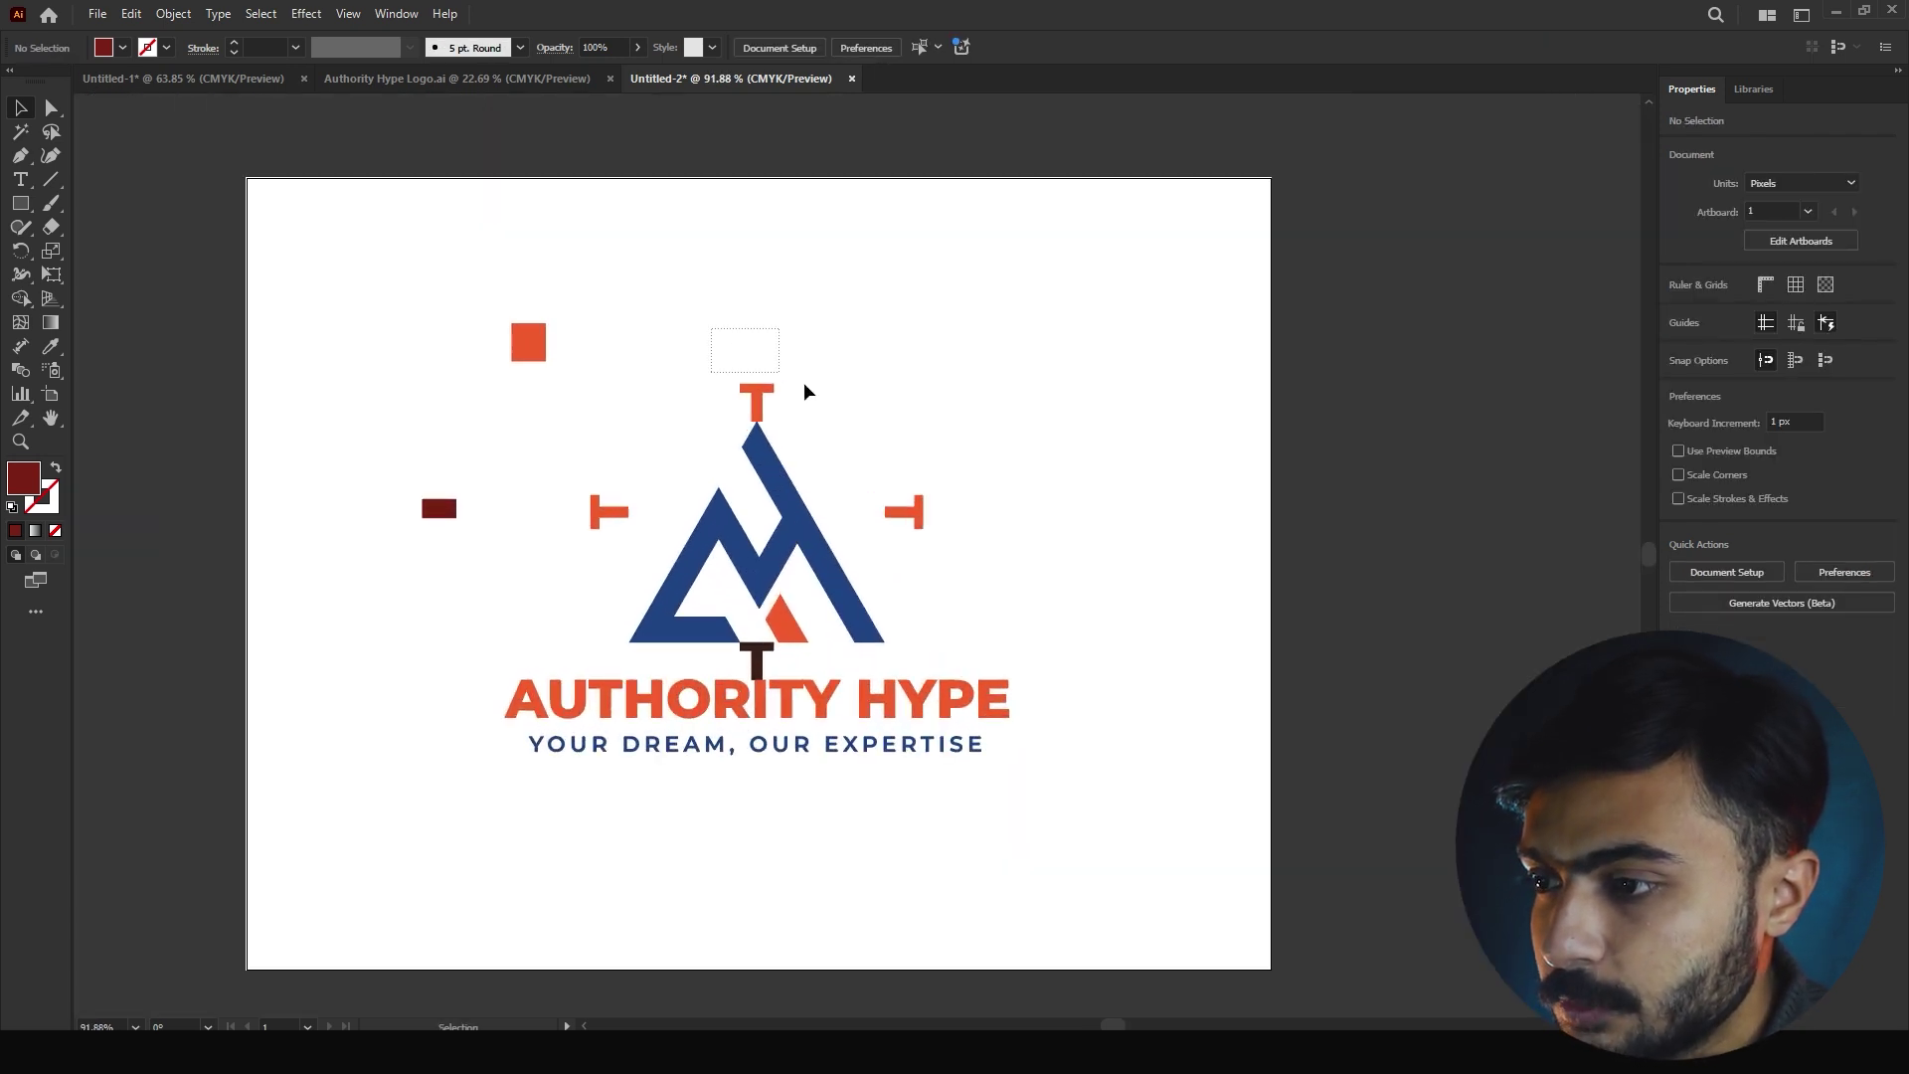
Move the T measuring copies and both spacing blocks away from the logo toward the artboard's outer side
{"action": "left_click", "coordinate": [756, 403]}
{"action": "left_click", "coordinate": [903, 512], "text": "shift"}
{"action": "left_click_drag", "start_coordinate": [550, 459], "coordinate": [598, 534]}
{"action": "left_click", "coordinate": [758, 660], "text": "shift"}
{"action": "left_click_drag", "start_coordinate": [758, 660], "coordinate": [134, 473]}
Group the icon, wordmark and tagline, and center the group horizontally and vertically on the artboard
{"action": "left_click_drag", "start_coordinate": [969, 817], "coordinate": [1093, 900]}
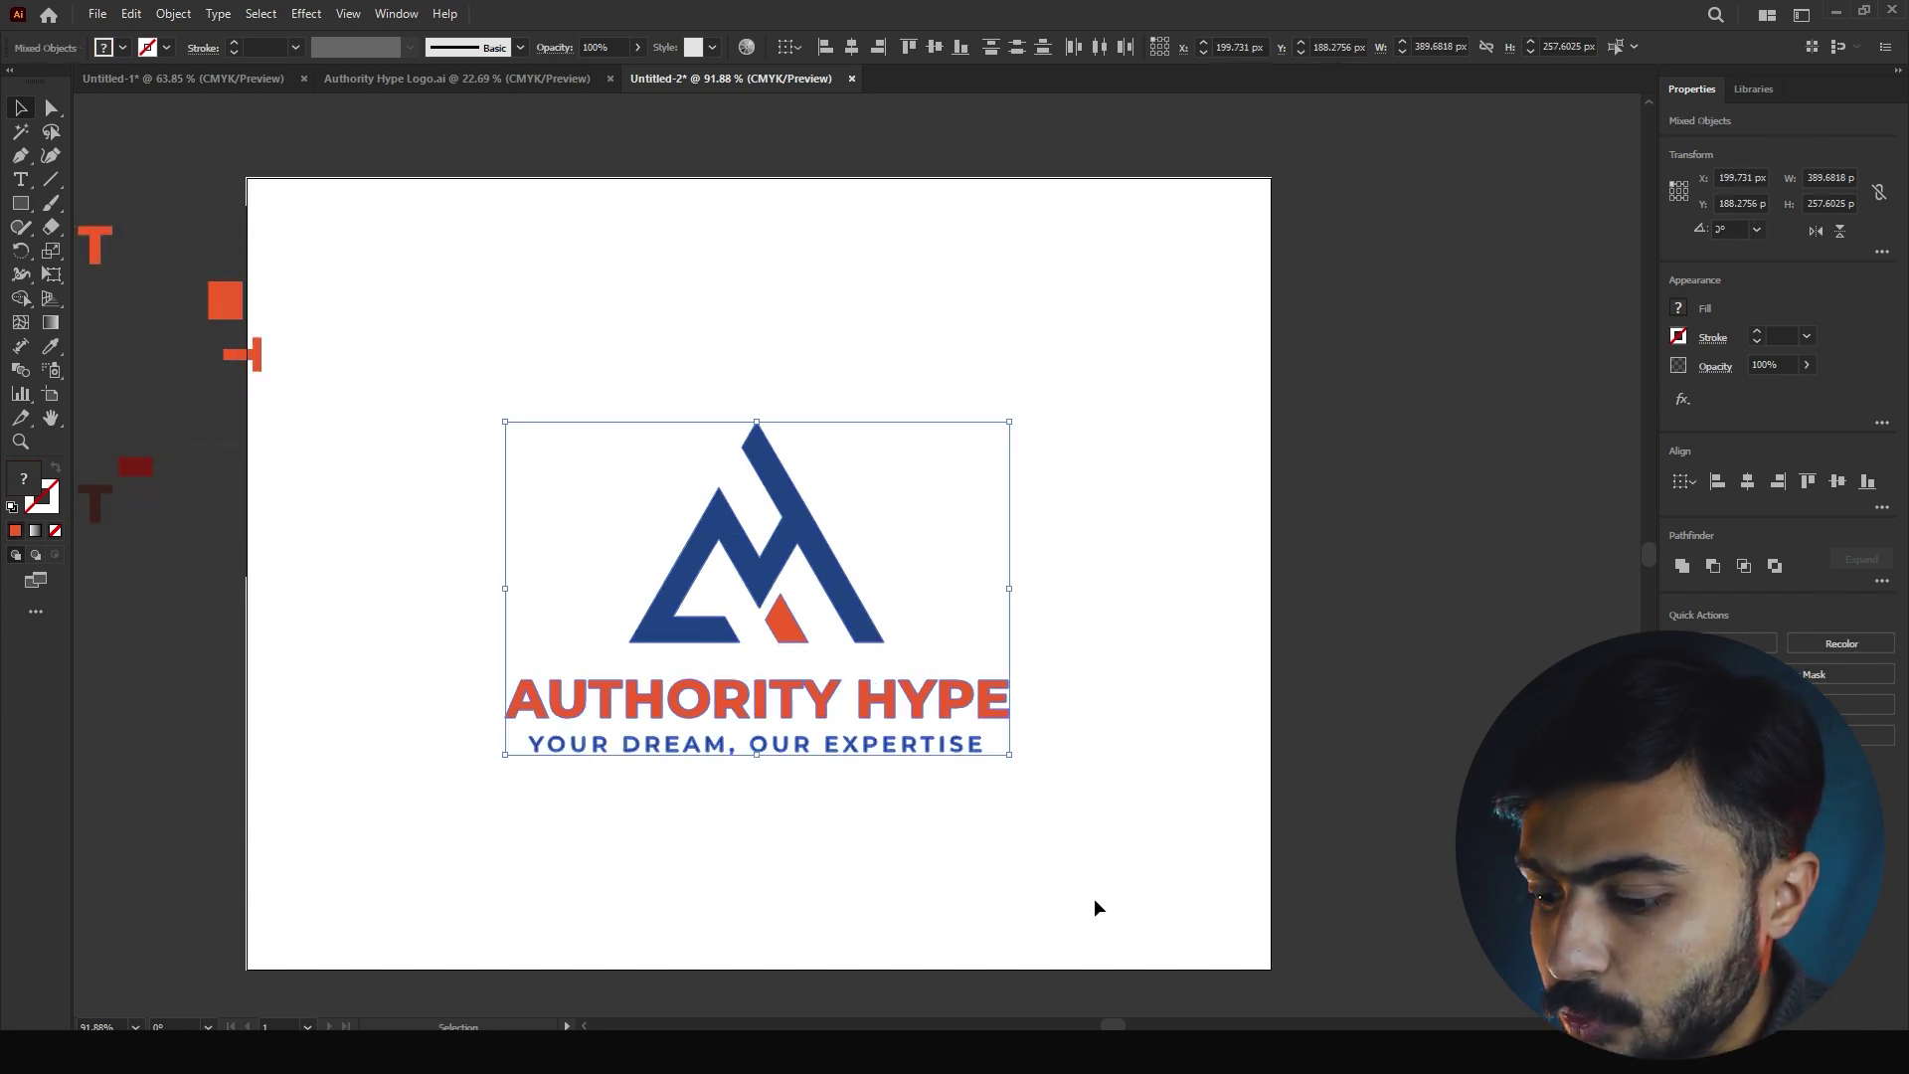
{"action": "key", "text": "ctrl+g"}
{"action": "left_click", "coordinate": [852, 47]}
{"action": "left_click", "coordinate": [933, 47]}
{"action": "left_click", "coordinate": [867, 175]}
{"action": "left_click_drag", "start_coordinate": [861, 662], "coordinate": [926, 526]}
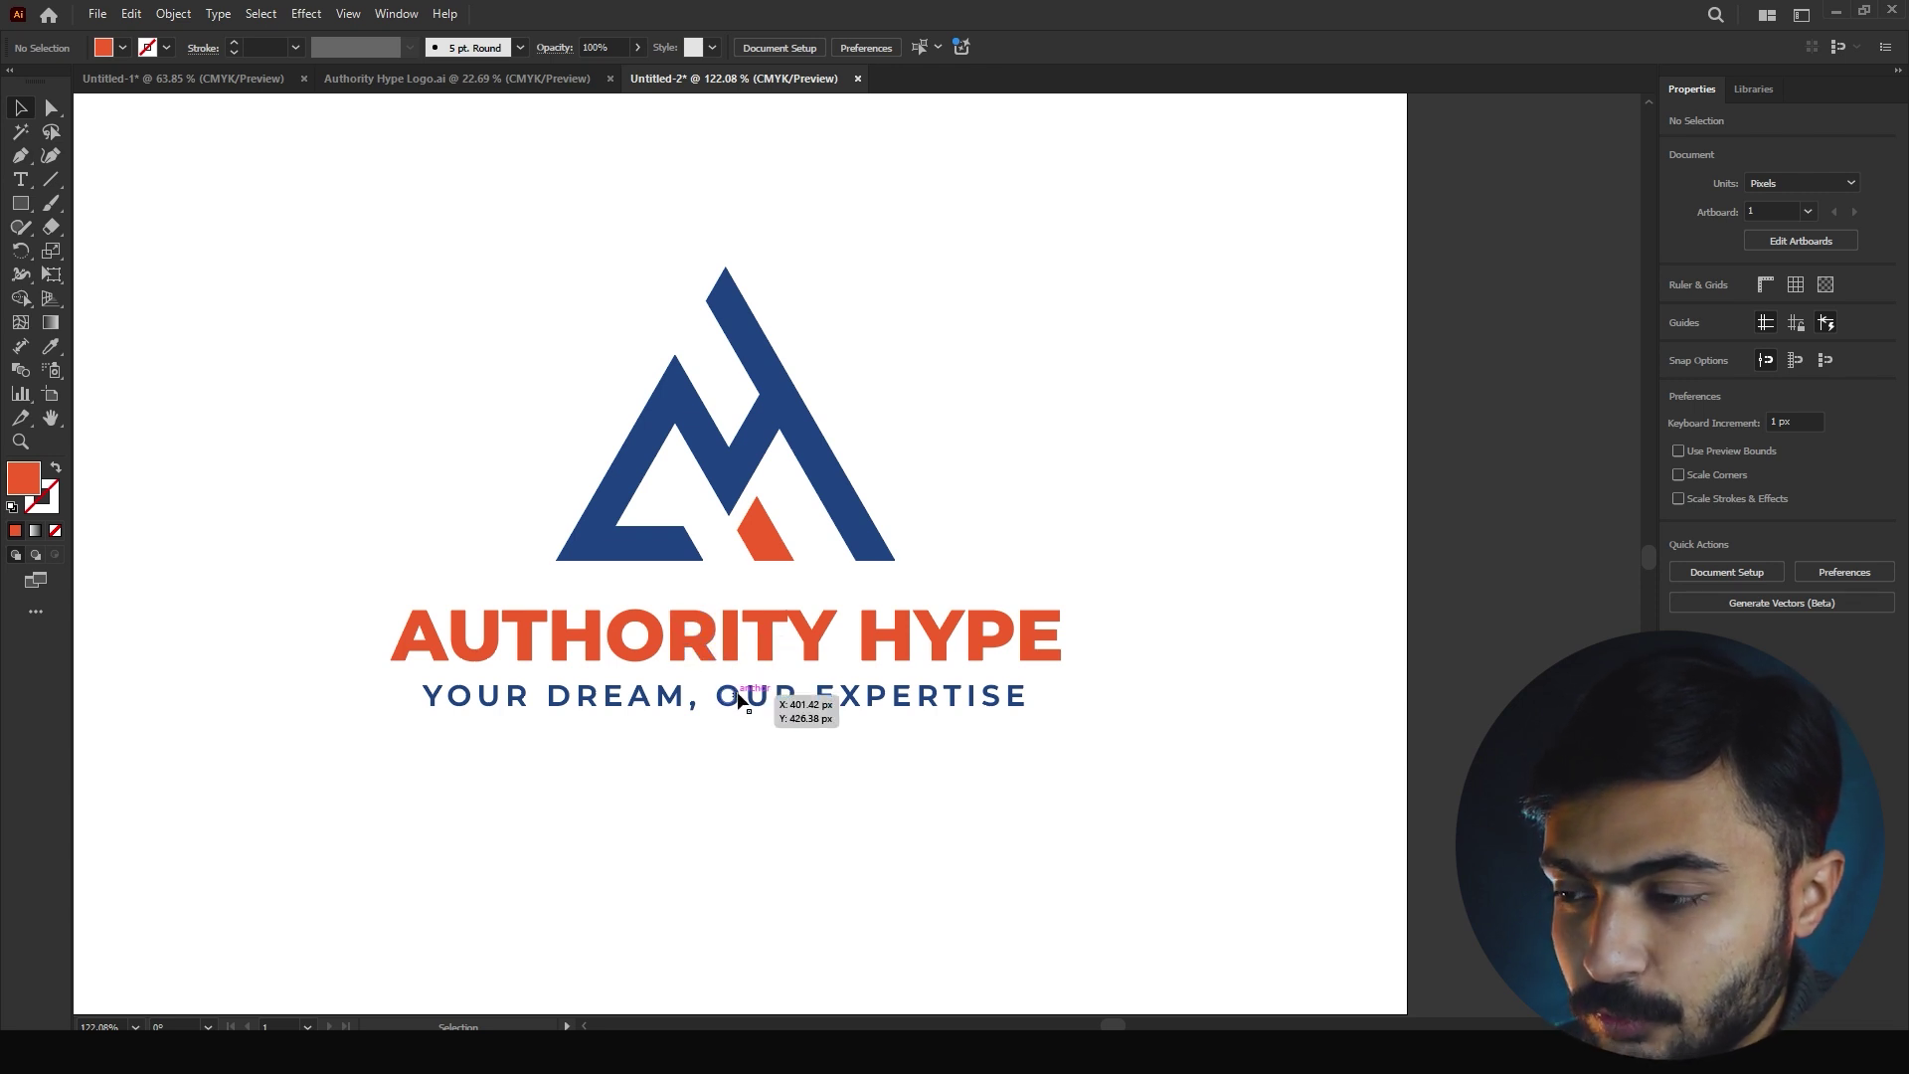
{"action": "left_click_drag", "start_coordinate": [1030, 552], "coordinate": [1038, 676]}
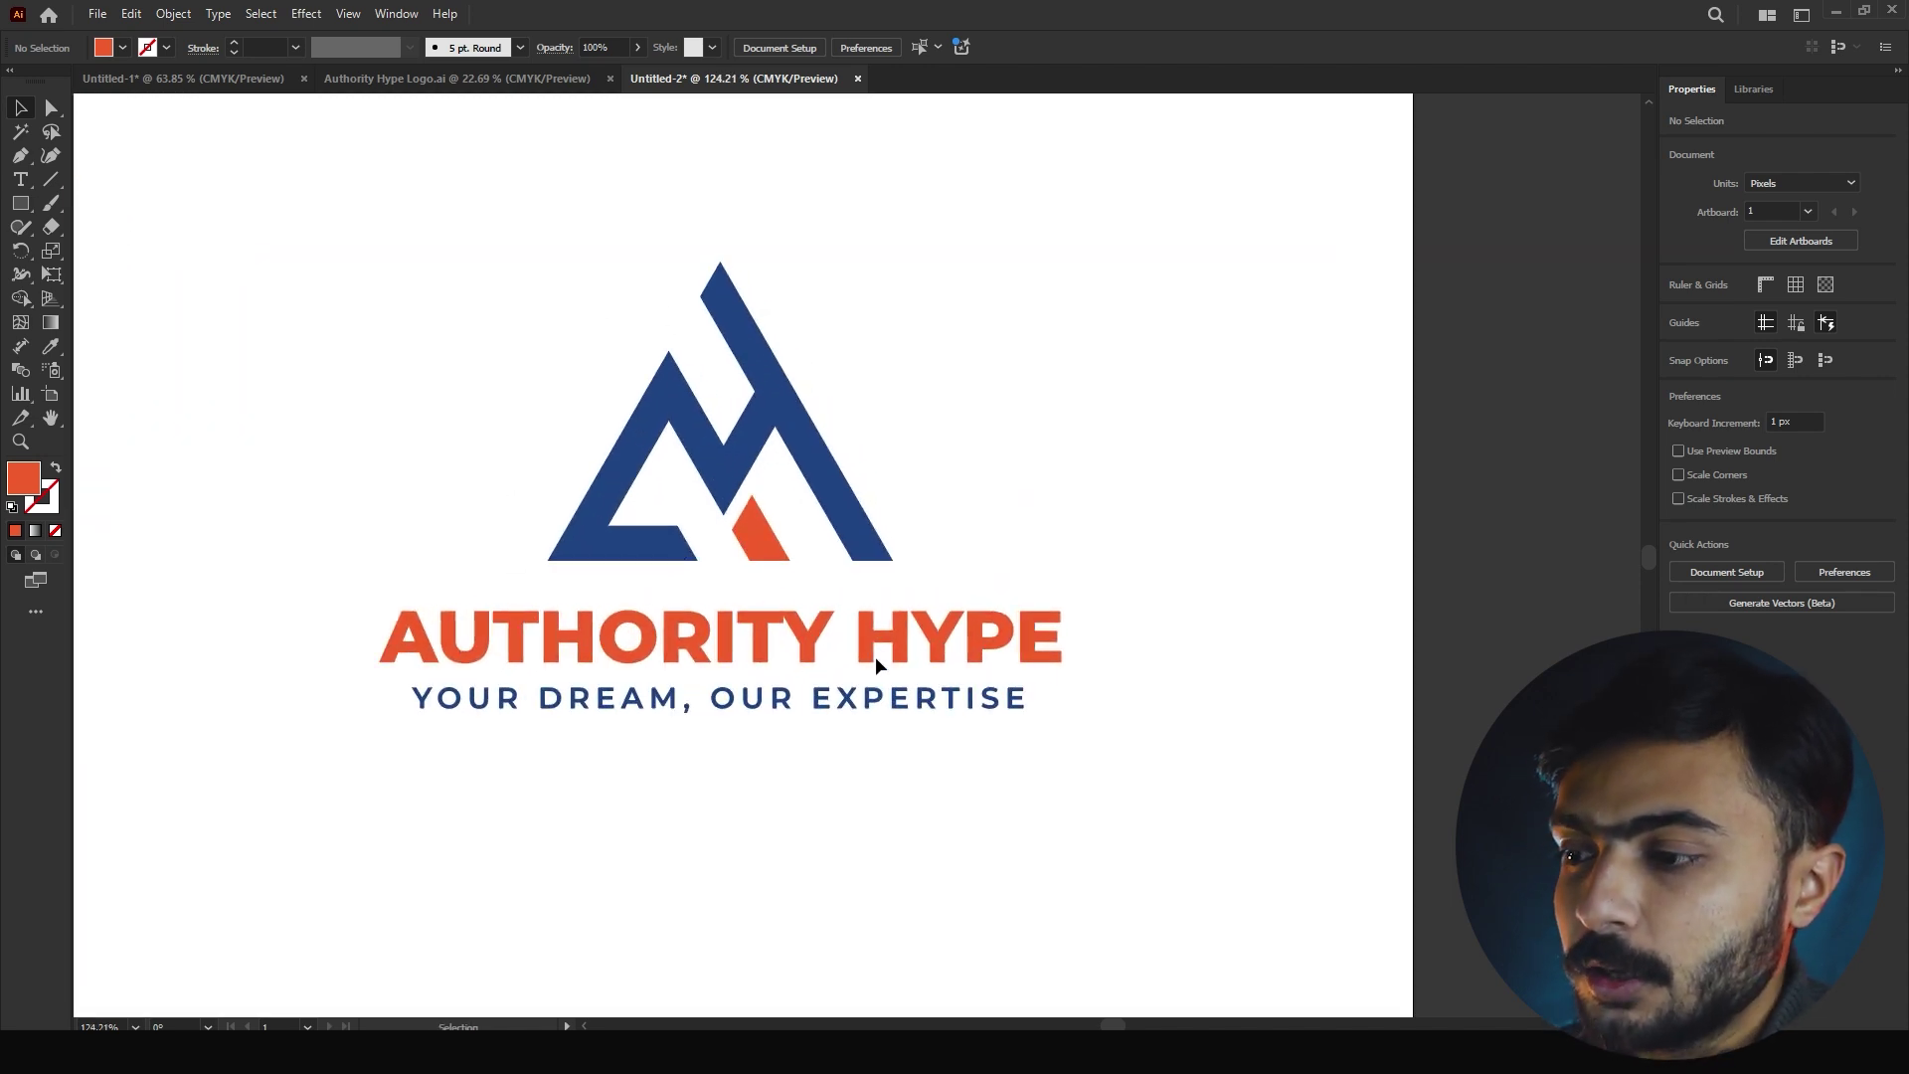
{"action": "left_click_drag", "start_coordinate": [299, 215], "coordinate": [1189, 826]}
{"action": "left_click_drag", "start_coordinate": [391, 389], "coordinate": [1137, 810]}
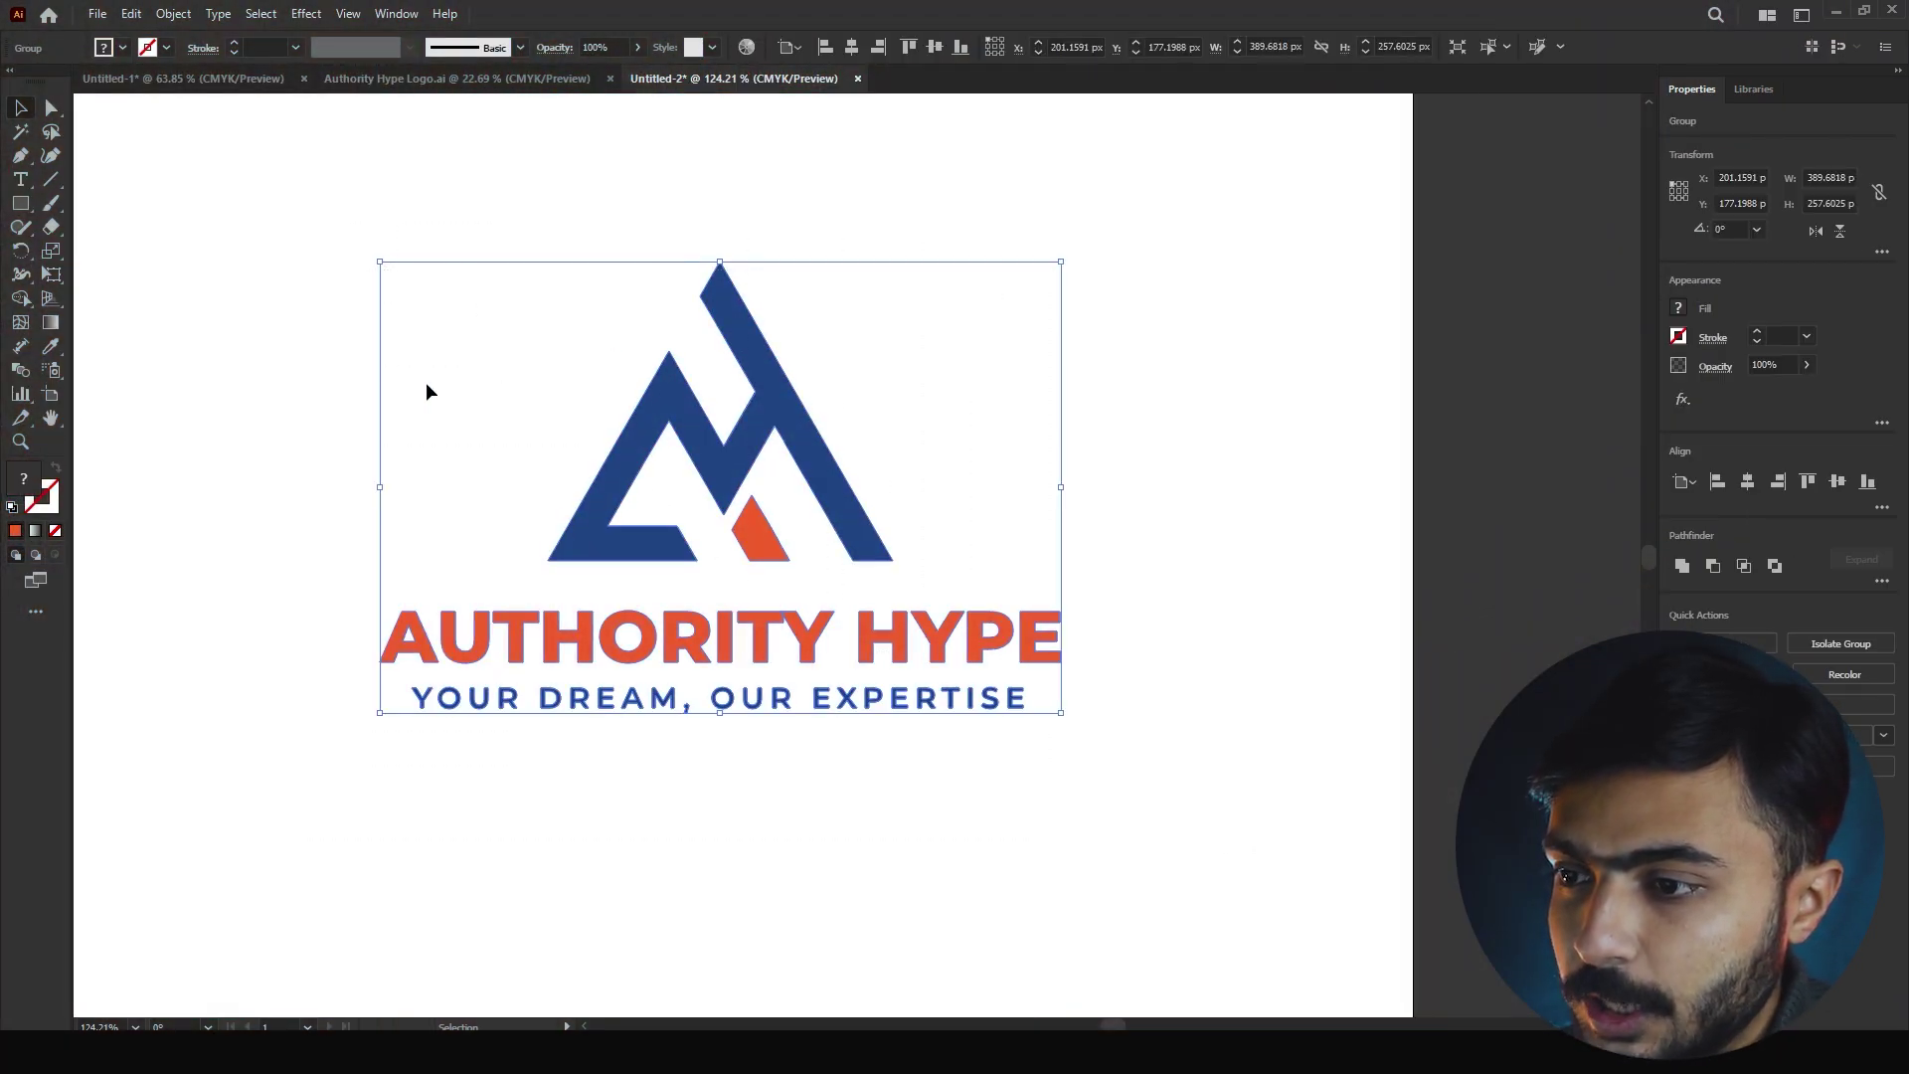
{"action": "left_click", "coordinate": [1094, 751]}
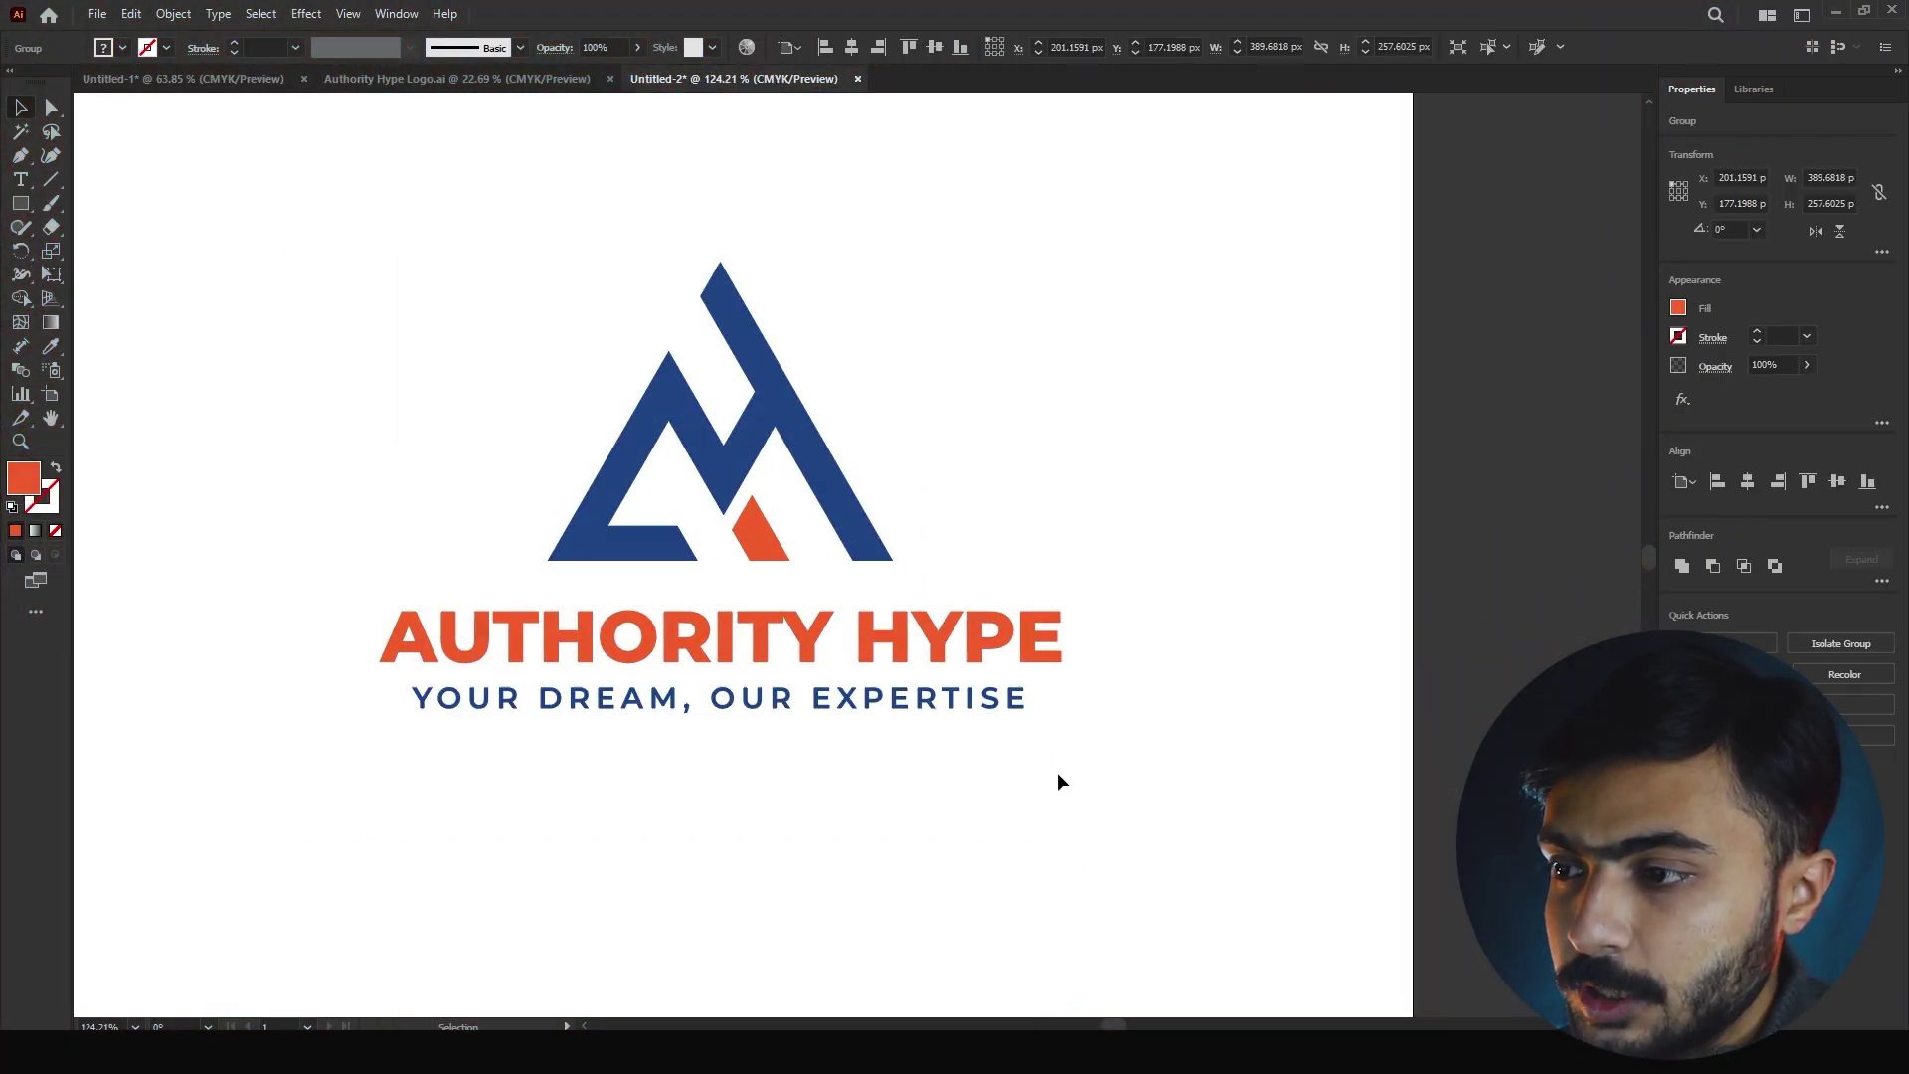
Draw a rectangle about 137 × 255 px from the icon's apex down to the bottom of the tagline
{"action": "left_click", "coordinate": [21, 204]}
{"action": "left_click_drag", "start_coordinate": [720, 261], "coordinate": [961, 711]}
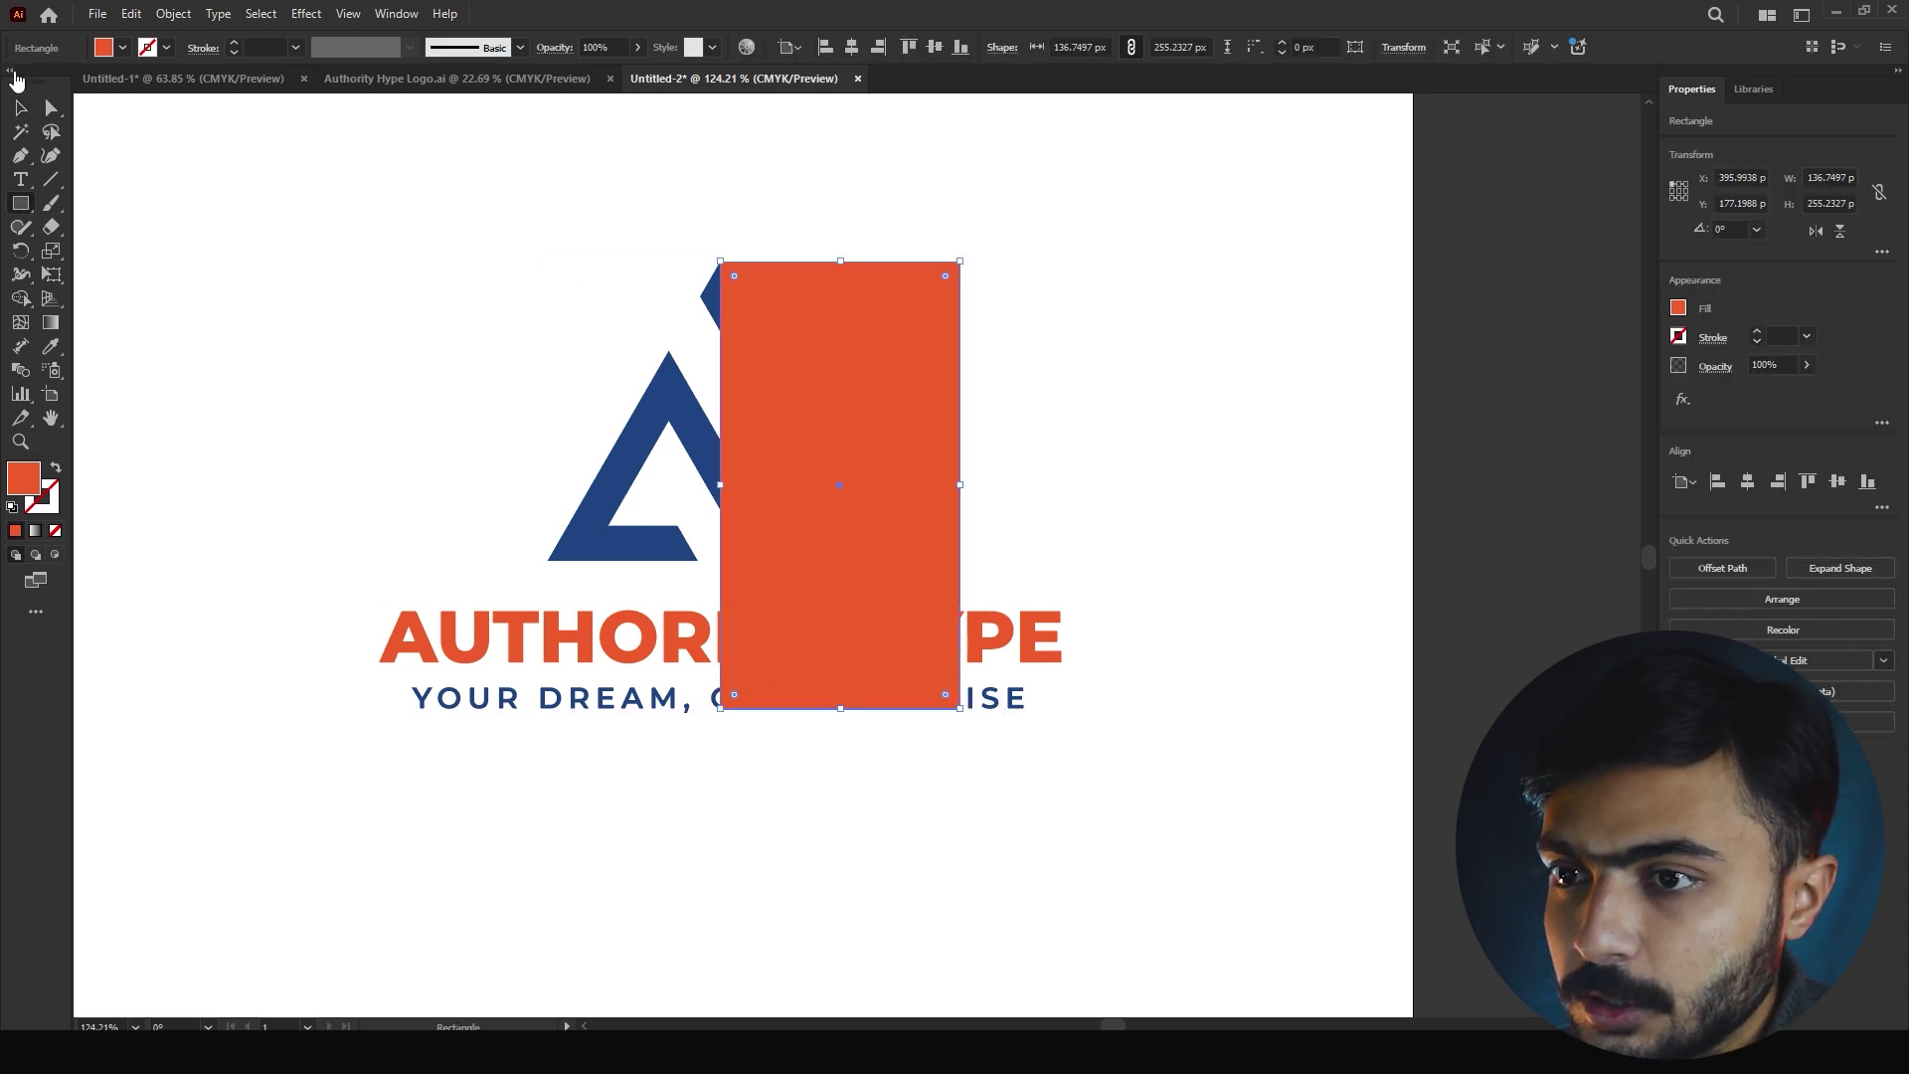
Give the rectangle no fill and a black 1 pt stroke, and widen it to the wordmark's full width, about 389 px
{"action": "left_click", "coordinate": [11, 507]}
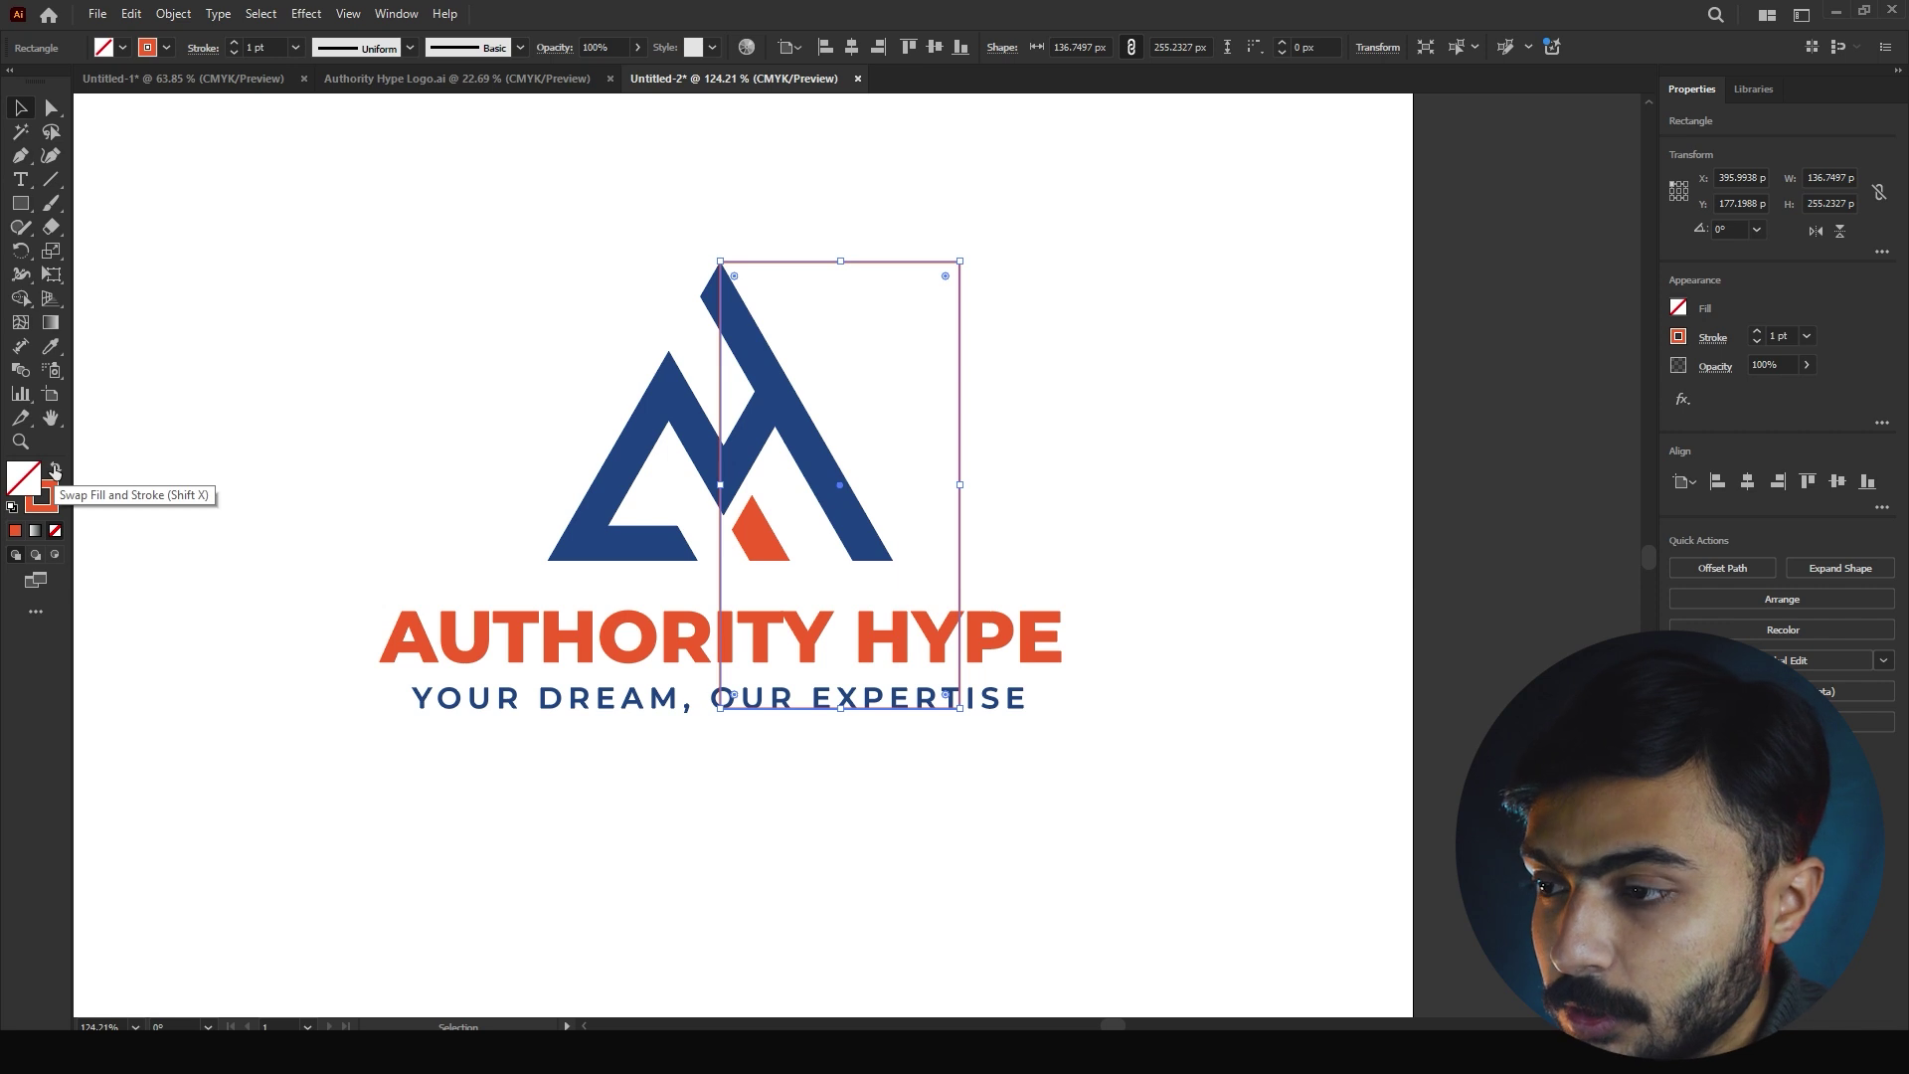
{"action": "left_click", "coordinate": [54, 531]}
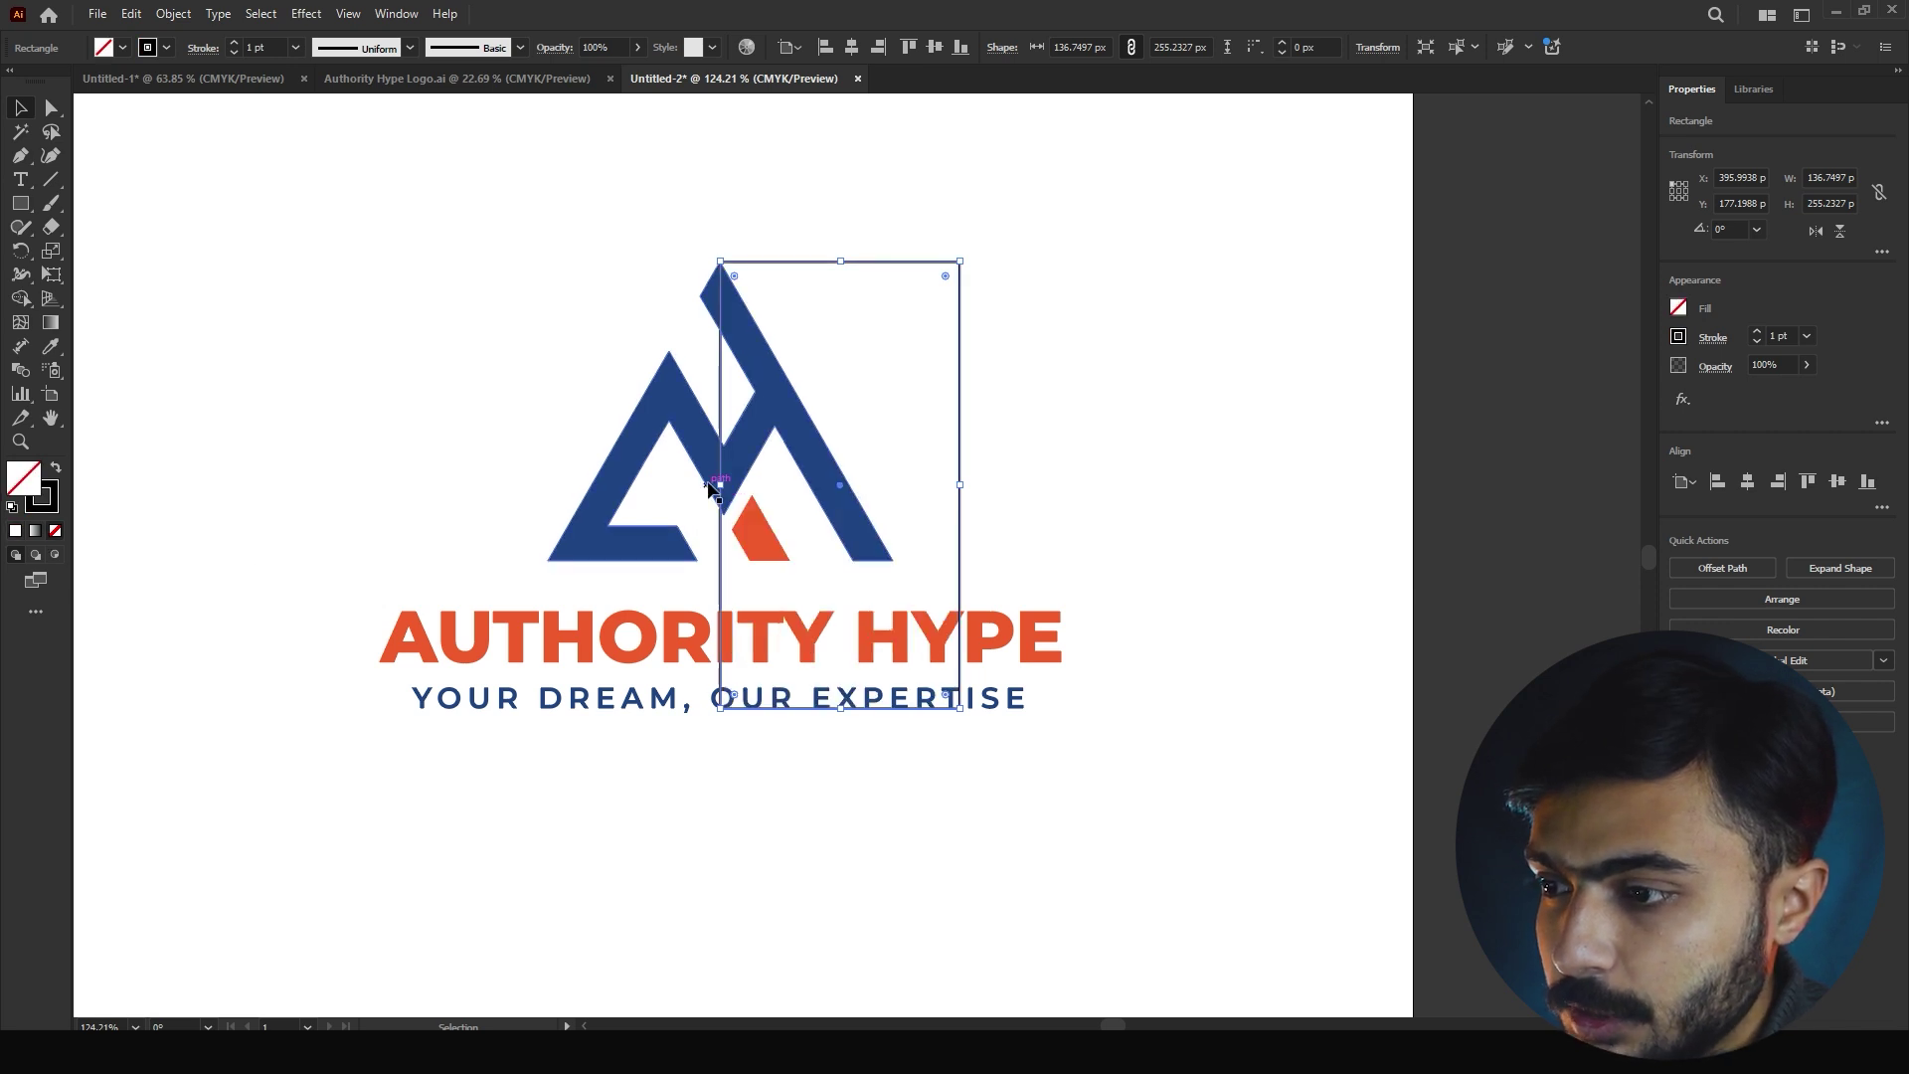
{"action": "left_click_drag", "start_coordinate": [721, 490], "coordinate": [380, 503]}
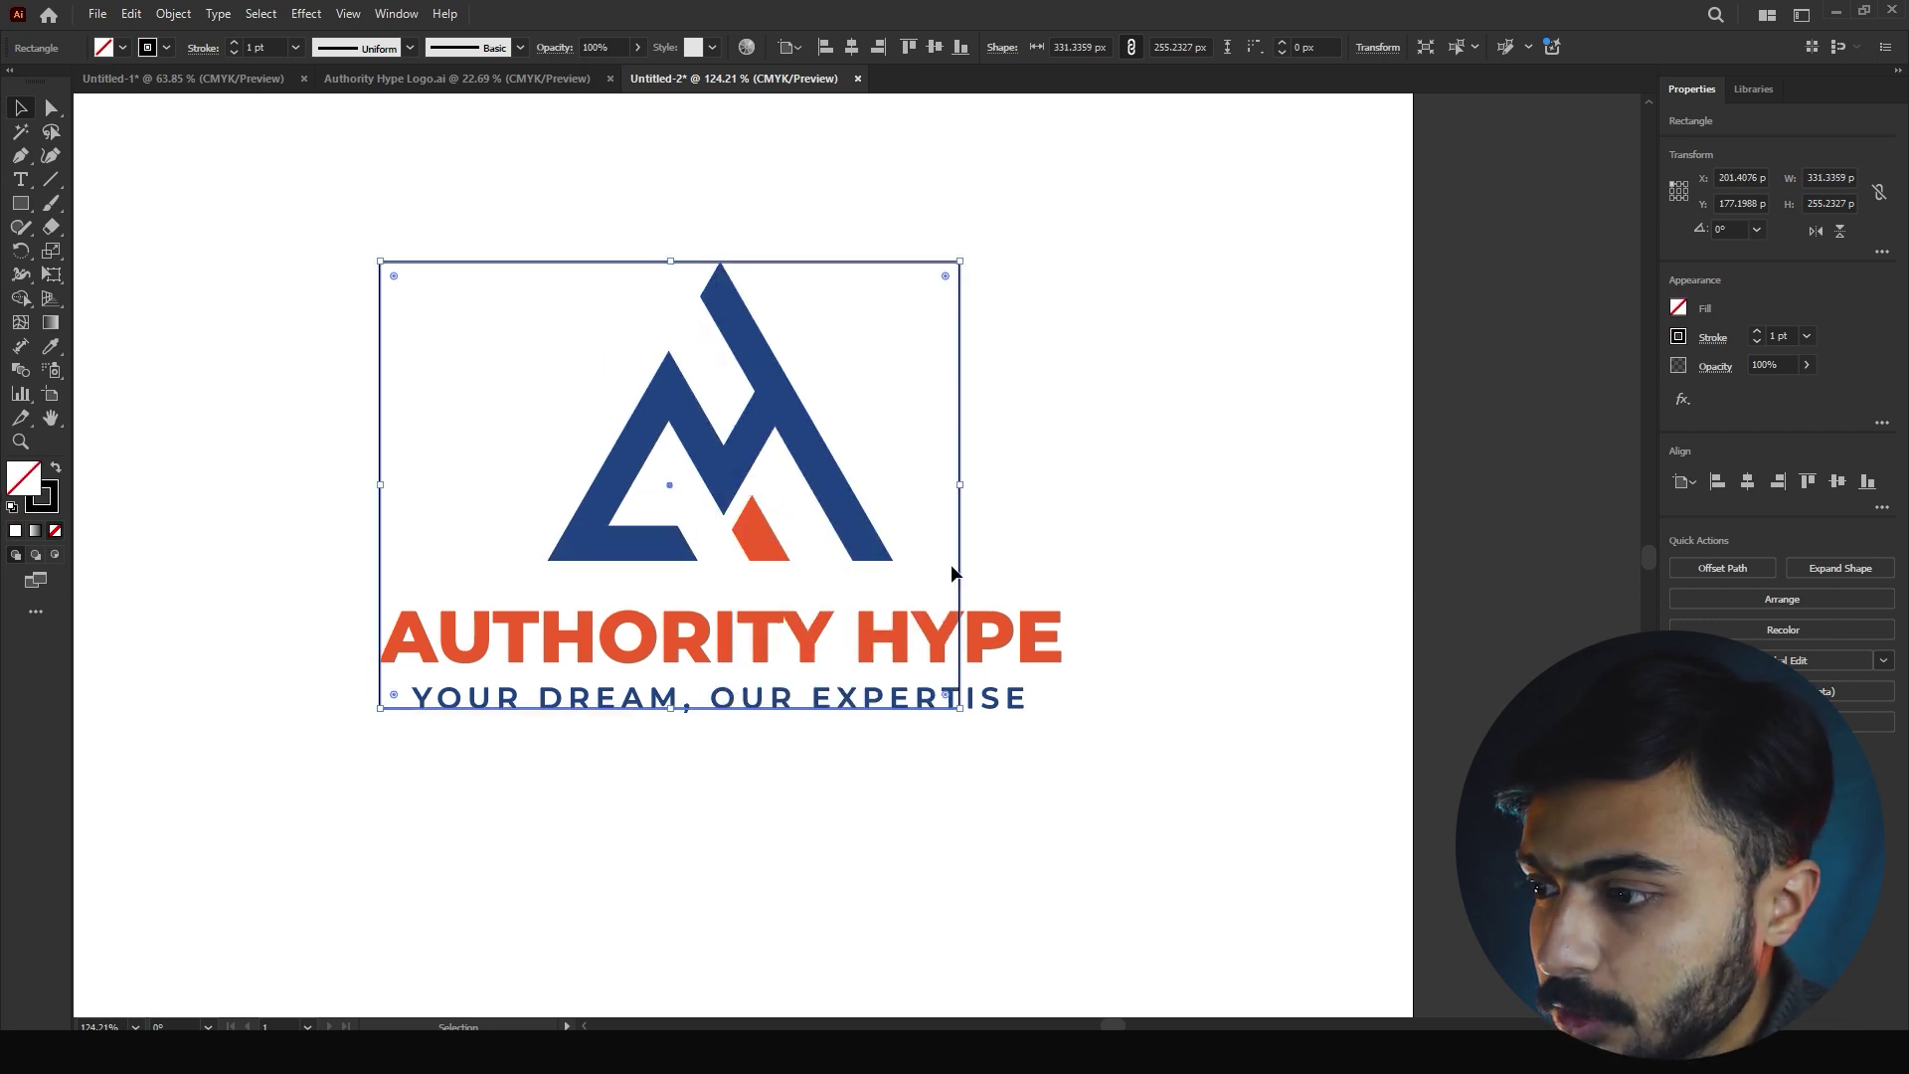
{"action": "left_click_drag", "start_coordinate": [959, 490], "coordinate": [1063, 520]}
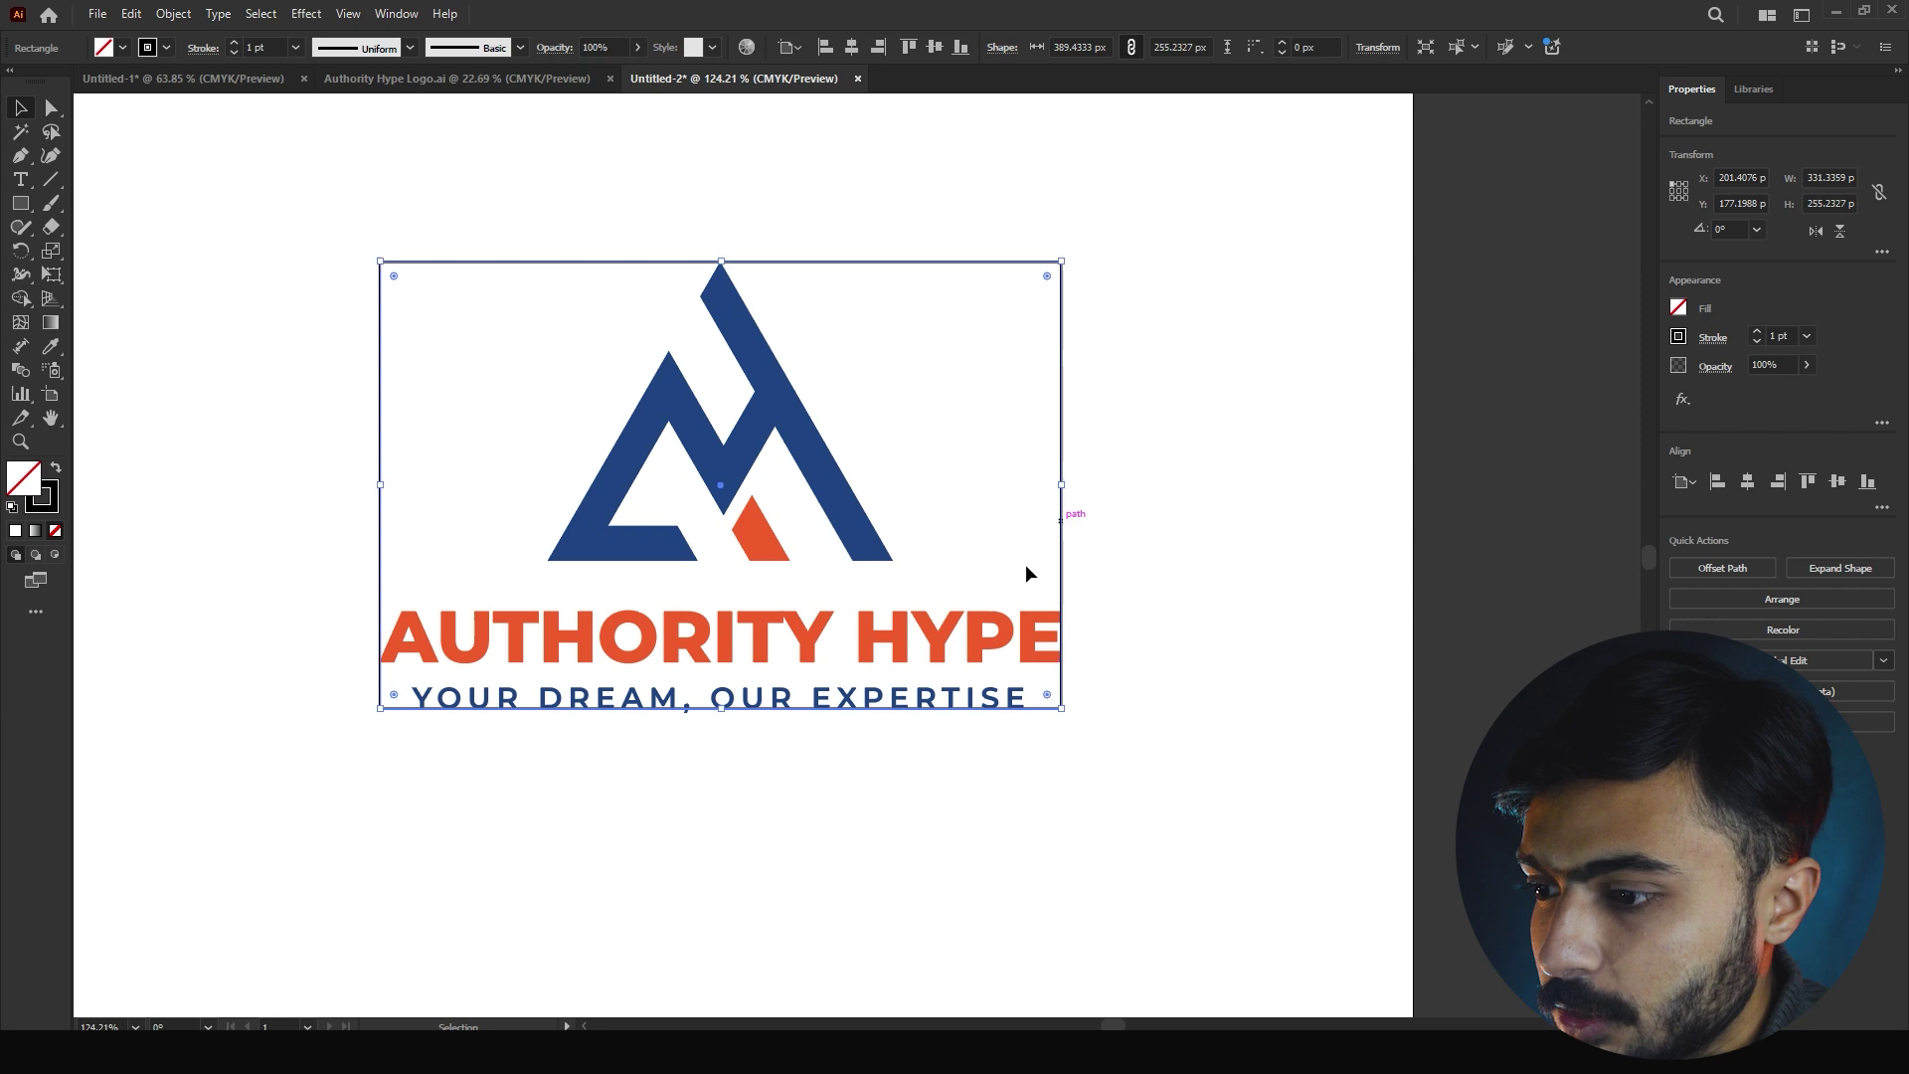
Extend the rectangle's bottom edge down to the lower tip of the tagline's comma, making it about 258 px tall
{"action": "scroll", "coordinate": [779, 720], "scroll_direction": "up", "scroll_amount": 10}
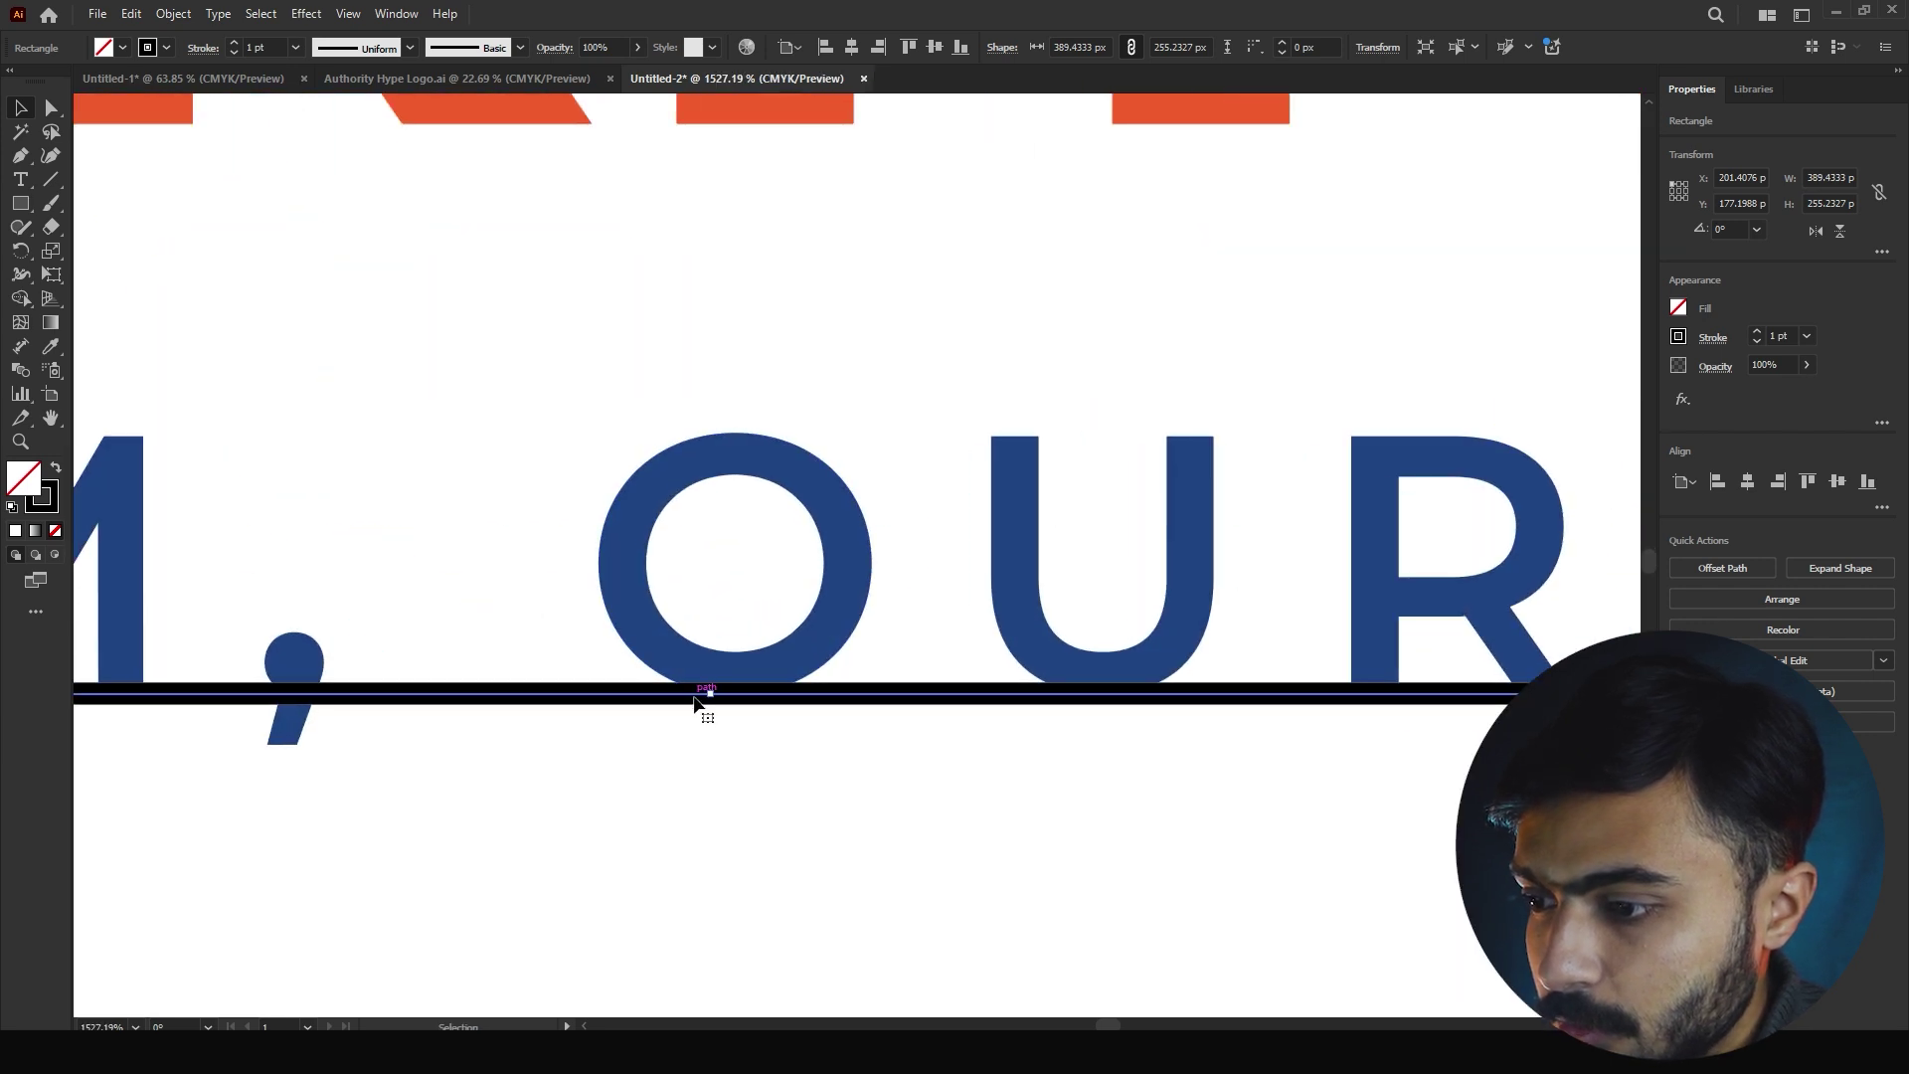
{"action": "left_click_drag", "start_coordinate": [712, 698], "coordinate": [712, 743]}
{"action": "scroll", "coordinate": [279, 696], "scroll_direction": "down", "scroll_amount": 10}
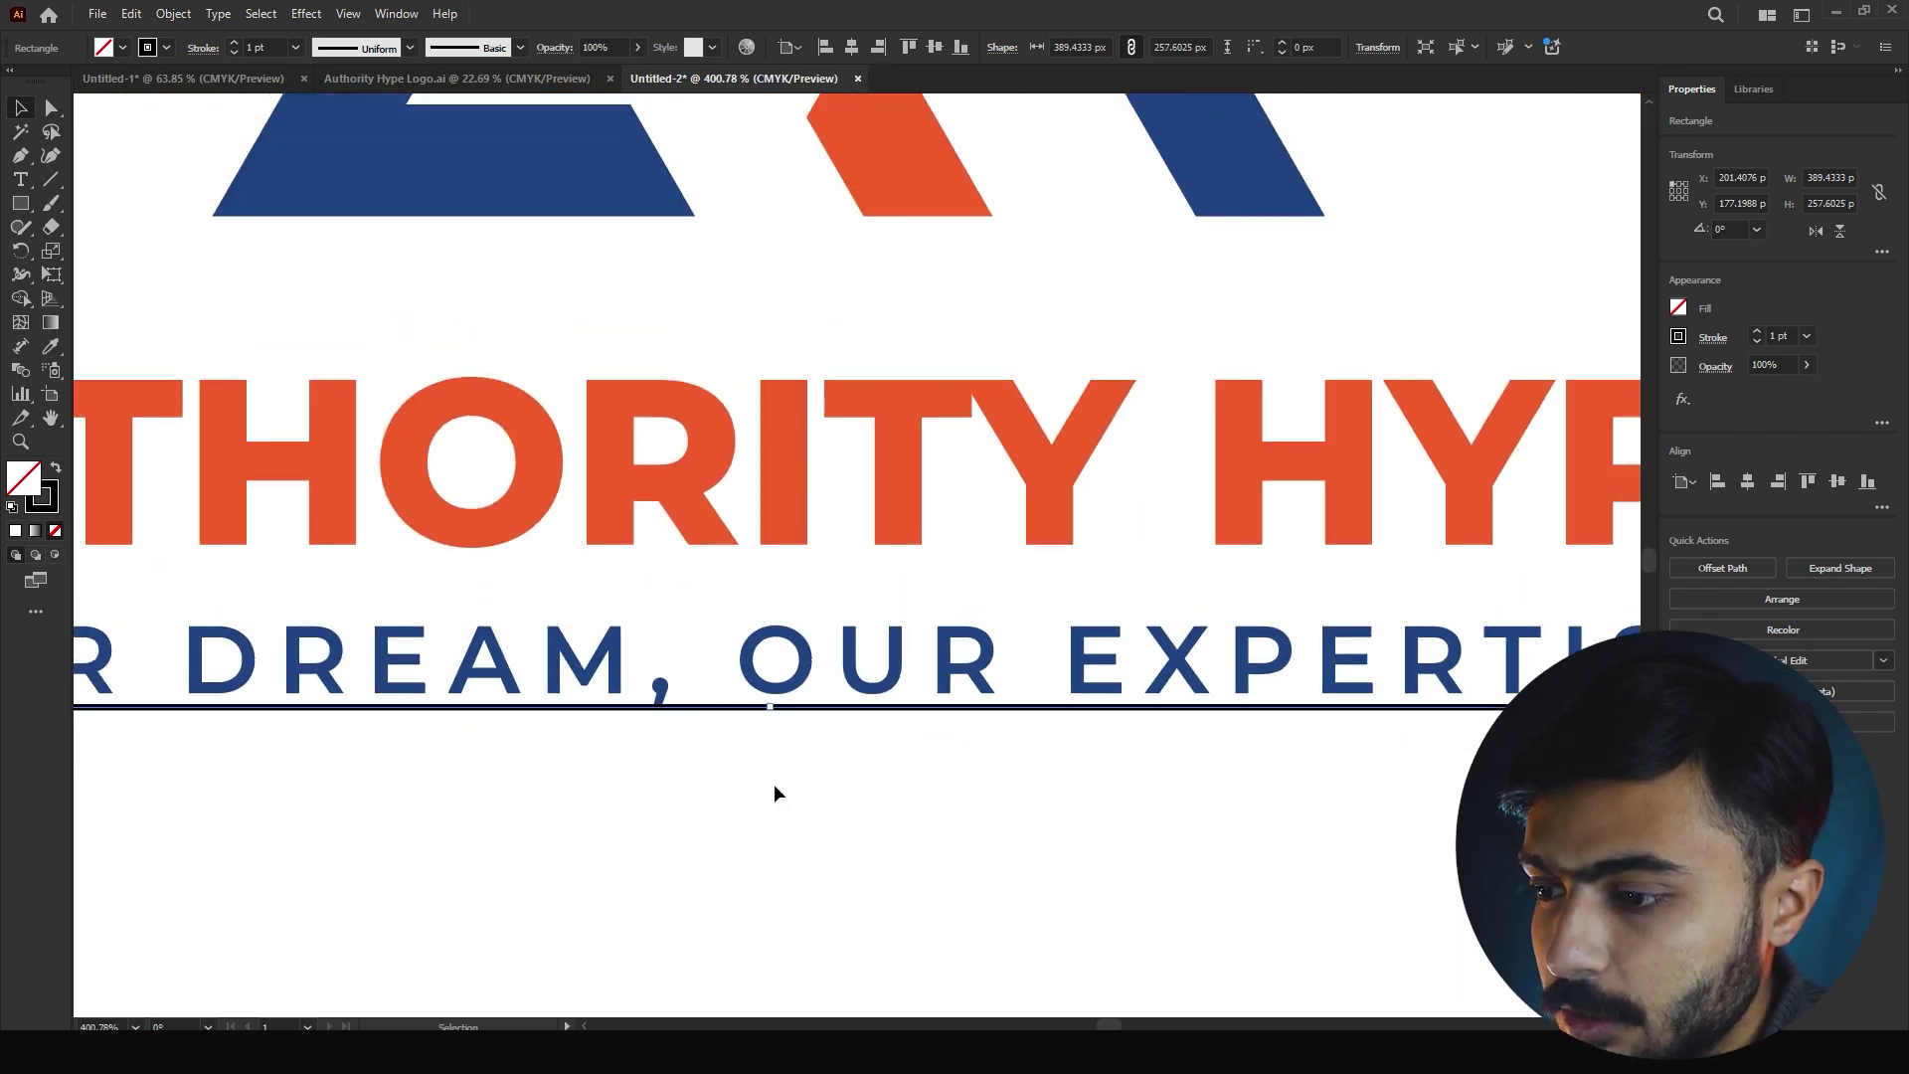
Align the rectangle's stroke to the inside of its path and check its edges against the icon's apex and tagline comma
{"action": "scroll", "coordinate": [769, 399], "scroll_direction": "up", "scroll_amount": 10}
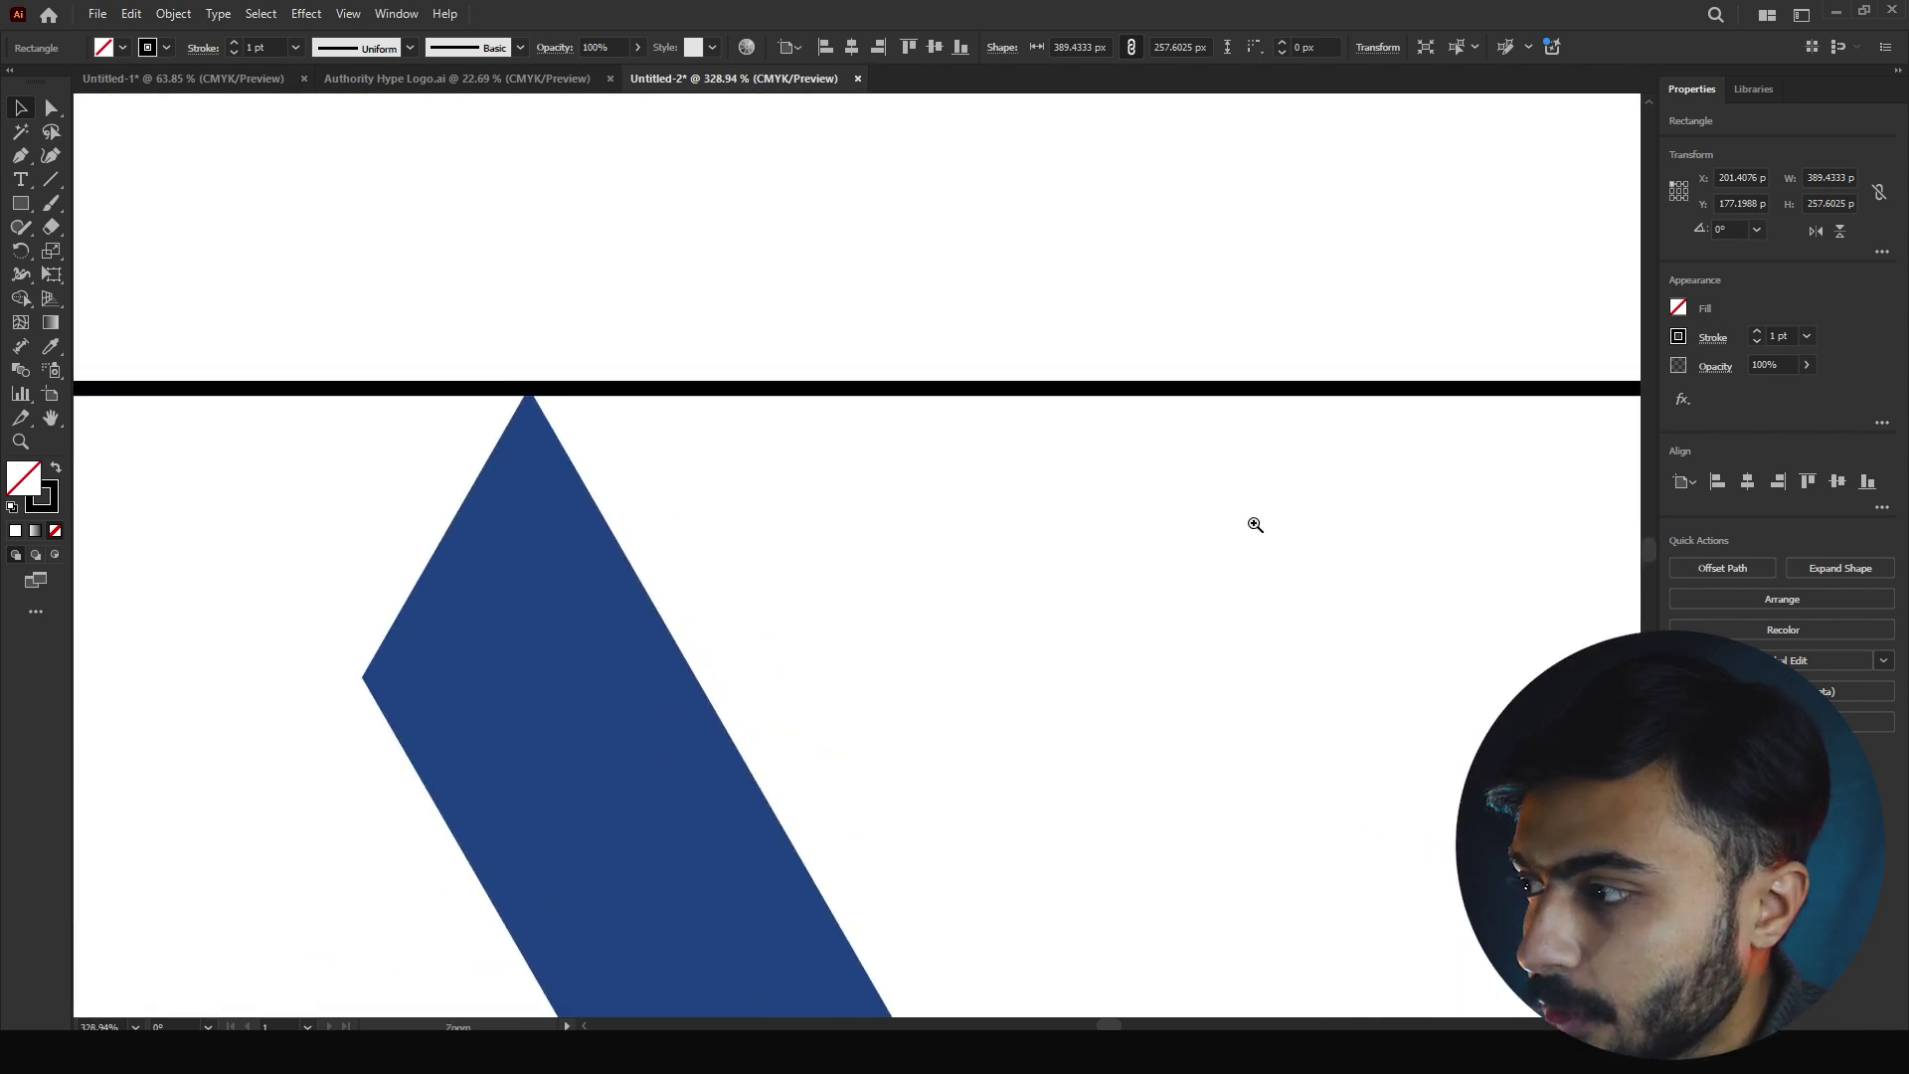
{"action": "left_click", "coordinate": [1712, 337]}
{"action": "left_click", "coordinate": [1604, 443]}
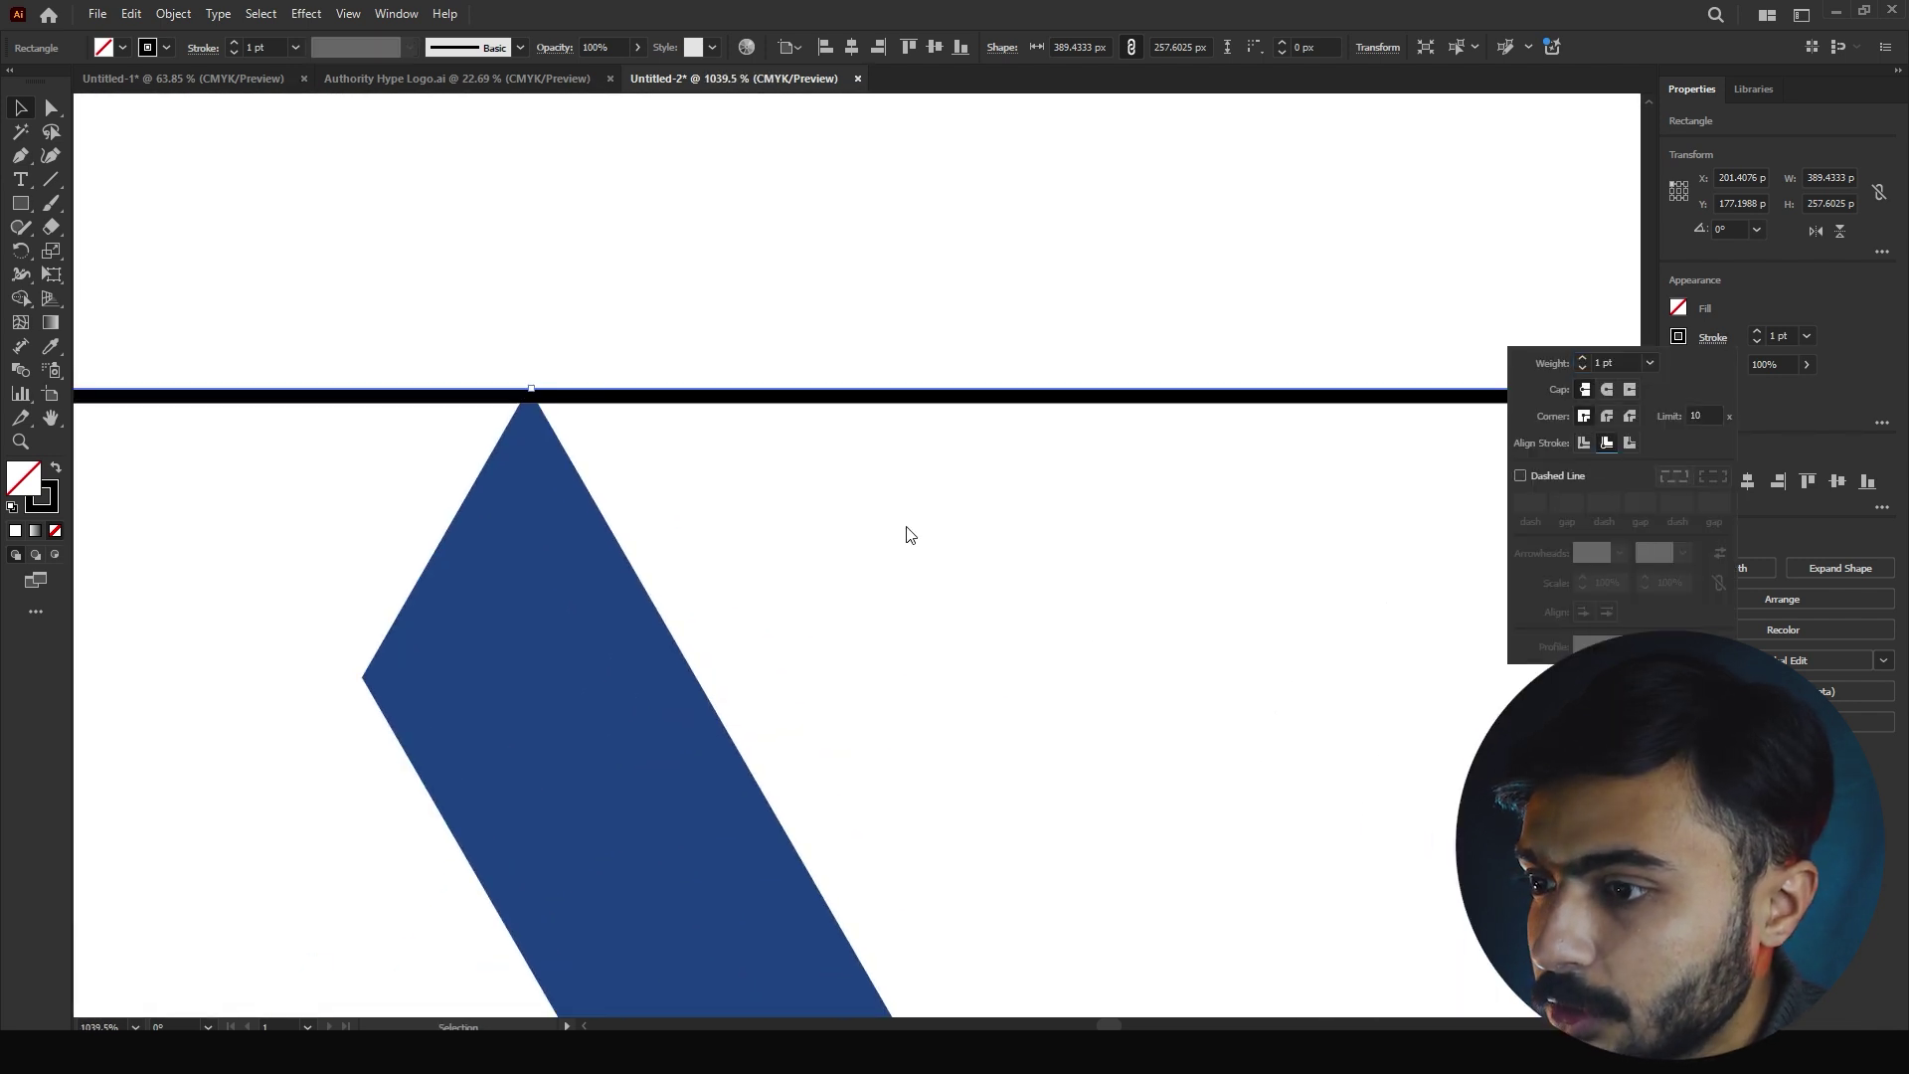
{"action": "scroll", "coordinate": [1014, 630], "scroll_direction": "down", "scroll_amount": 10}
{"action": "scroll", "coordinate": [1001, 669], "scroll_direction": "up", "scroll_amount": 10}
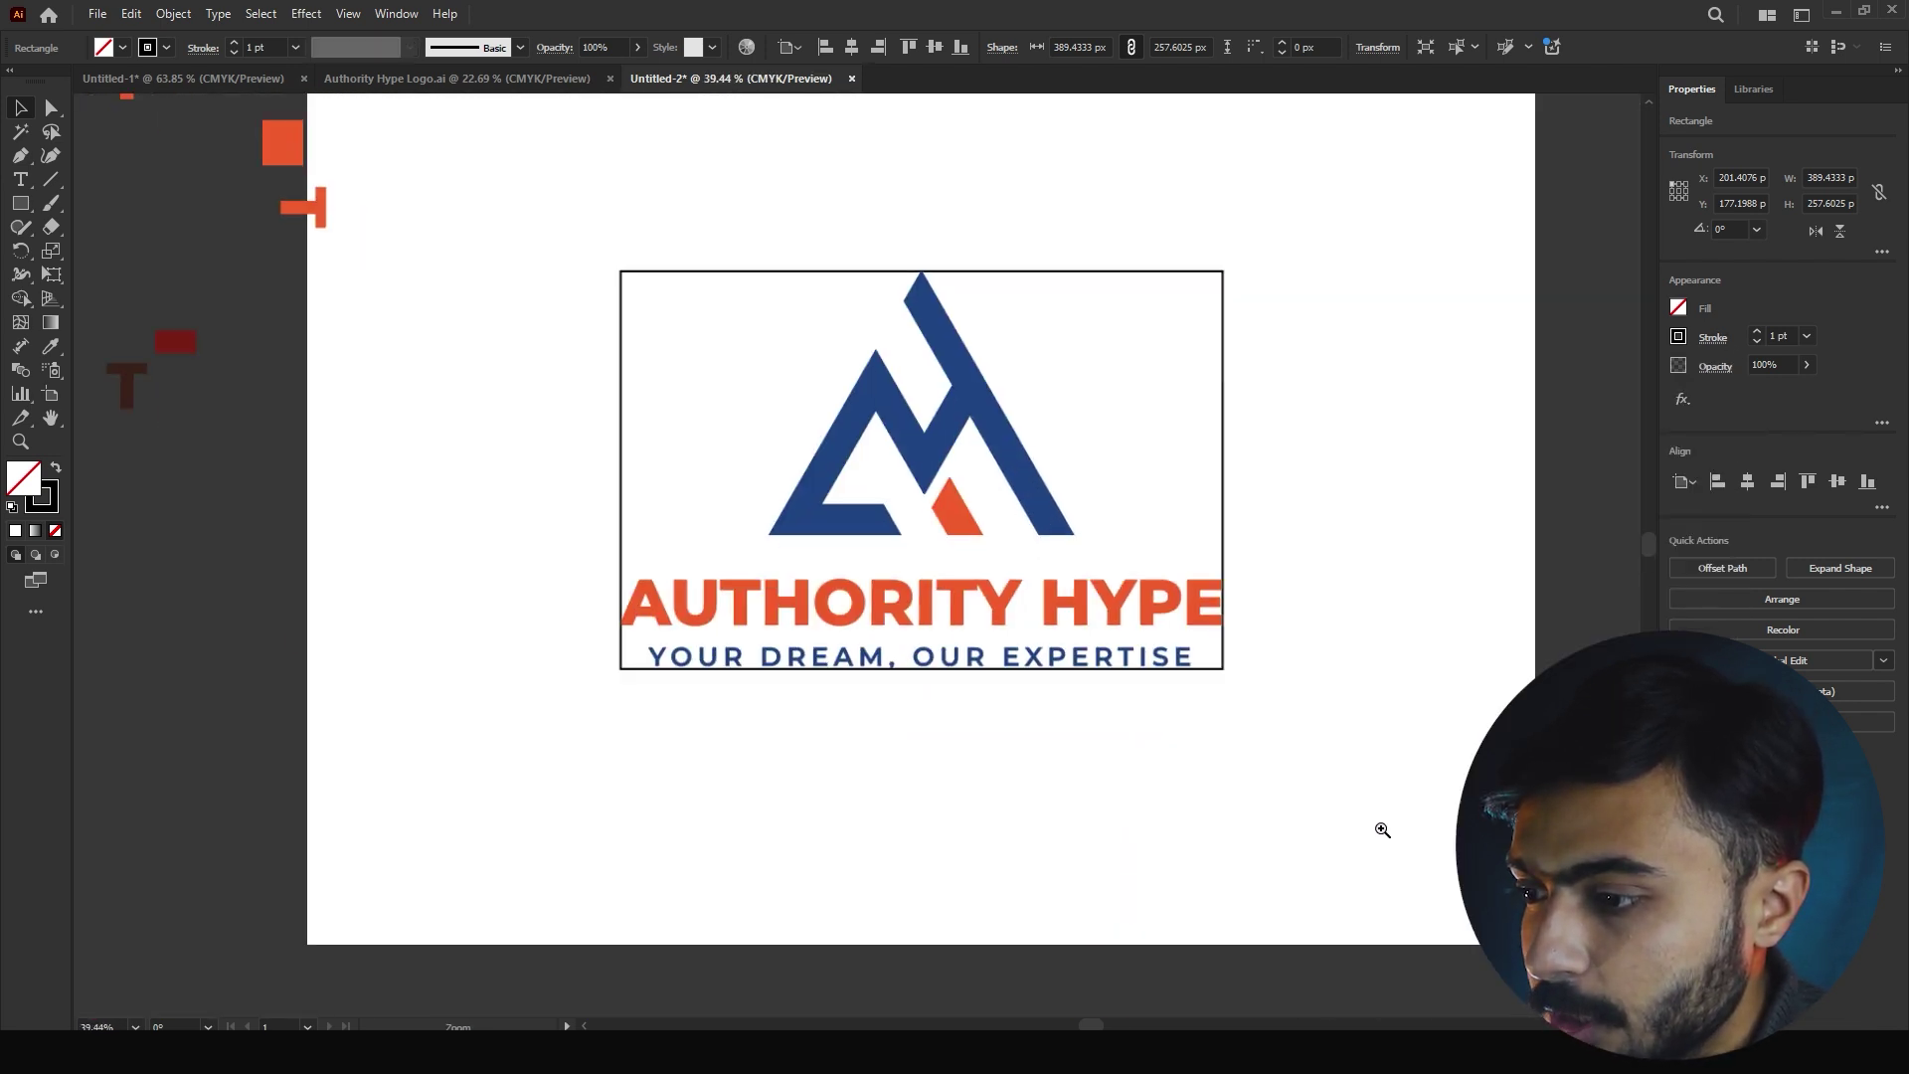
{"action": "scroll", "coordinate": [984, 704], "scroll_direction": "up", "scroll_amount": 5}
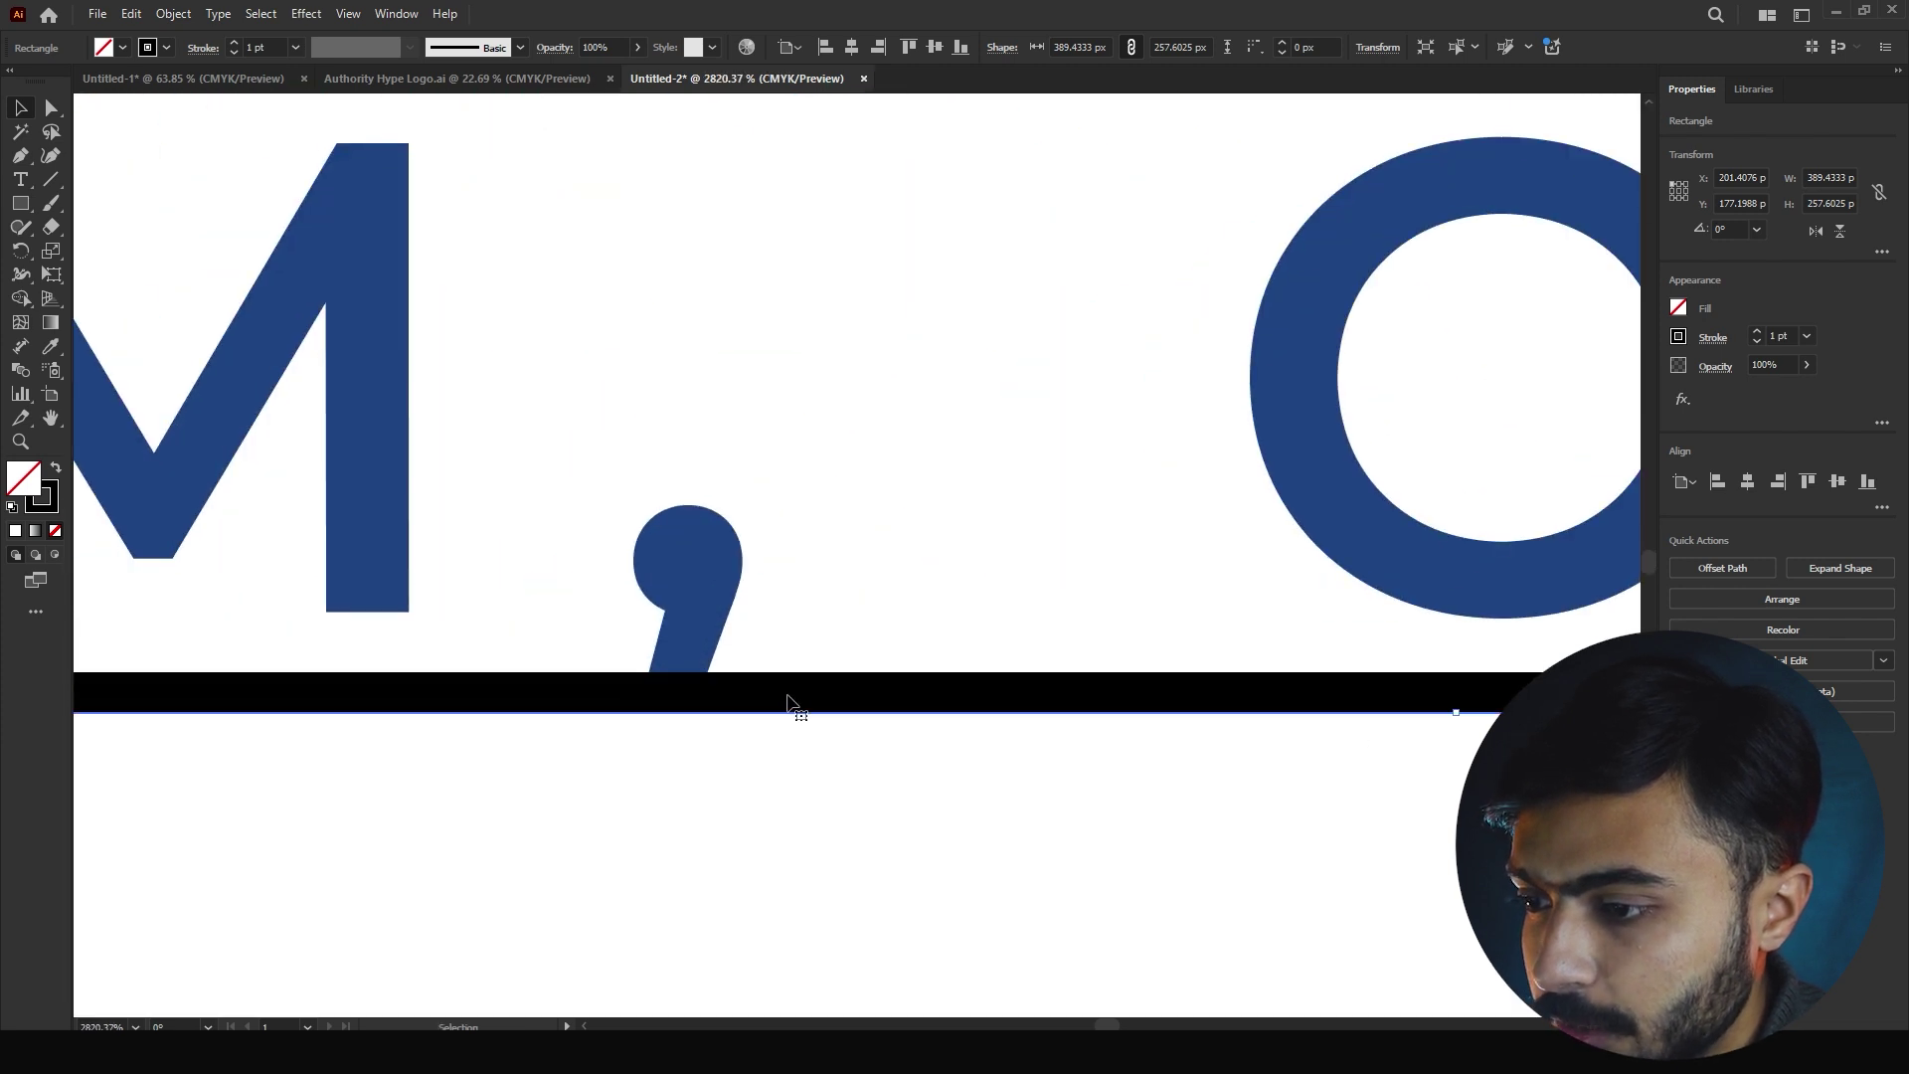
{"action": "scroll", "coordinate": [905, 622], "scroll_direction": "down", "scroll_amount": 10}
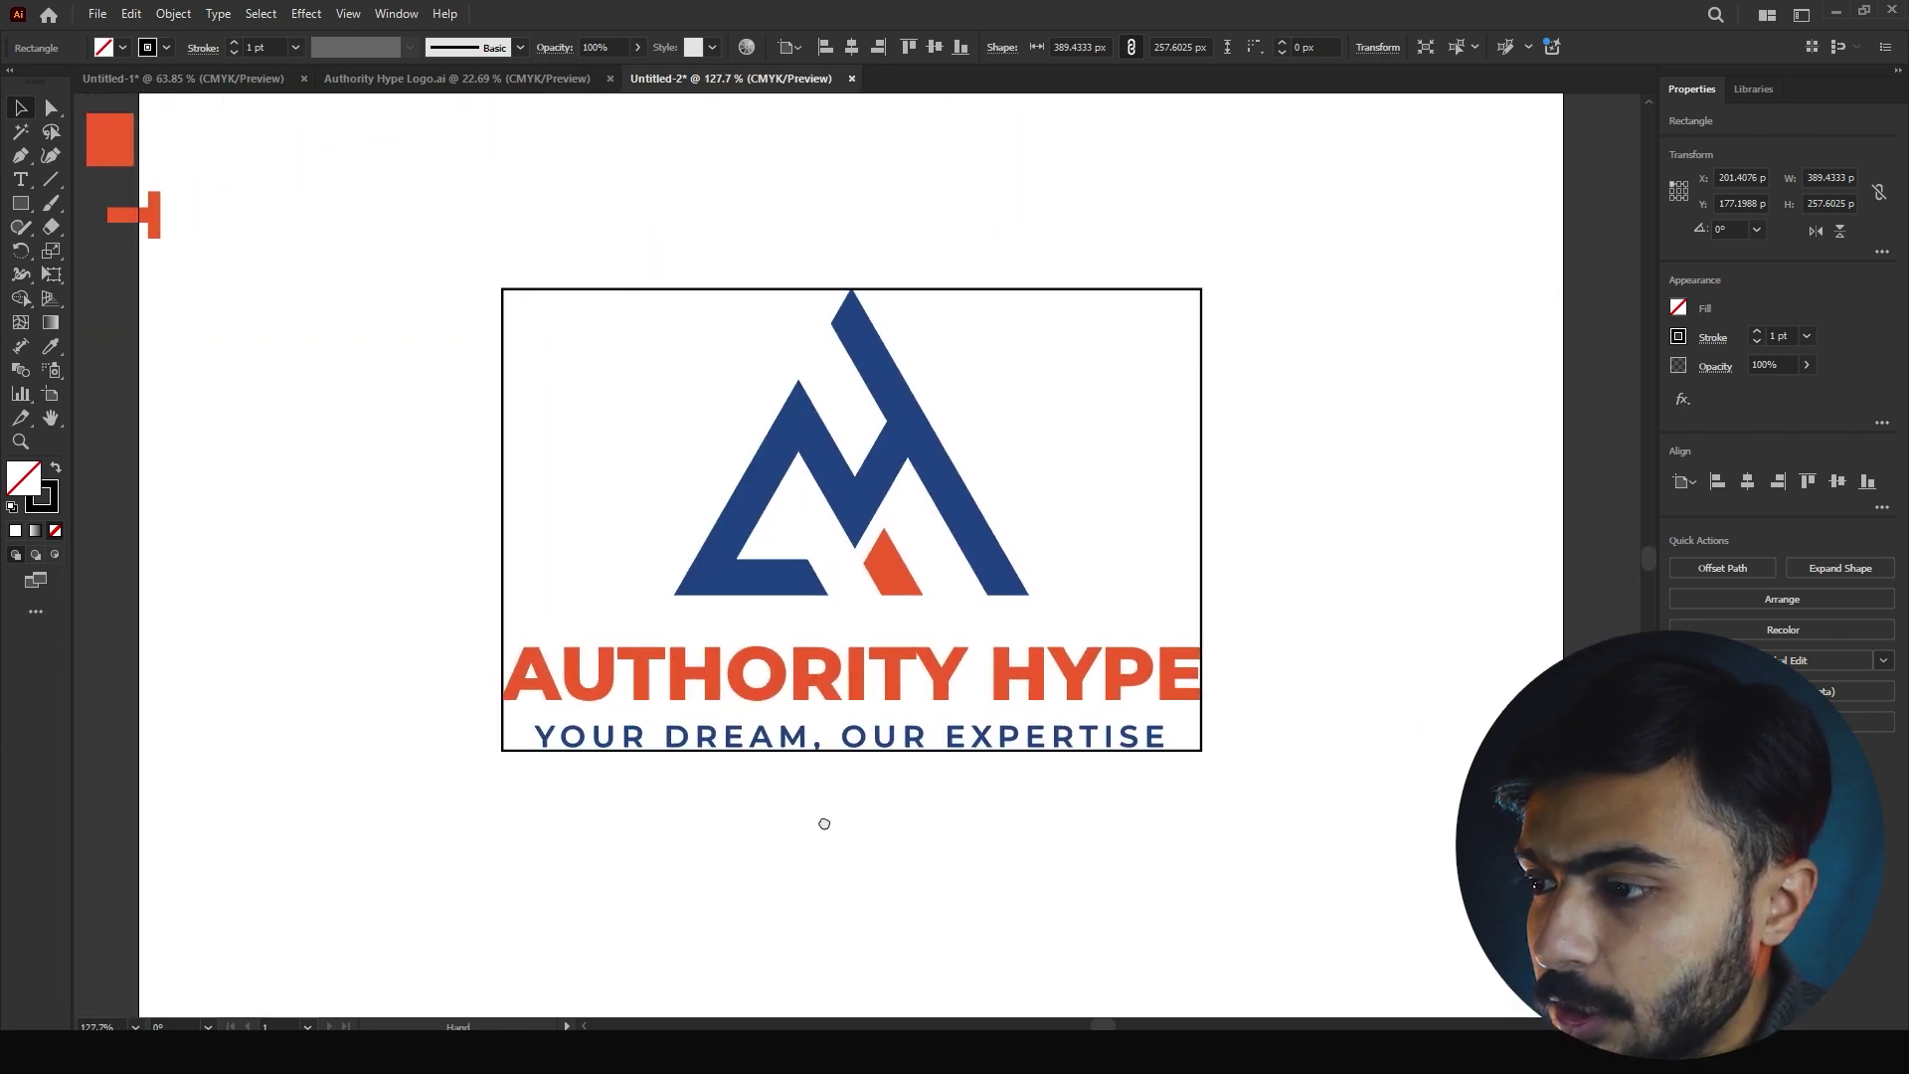
Place the upright orange T on the rectangle's top edge, centered horizontally above the icon's apex
{"action": "scroll", "coordinate": [864, 647], "scroll_direction": "down", "scroll_amount": 2}
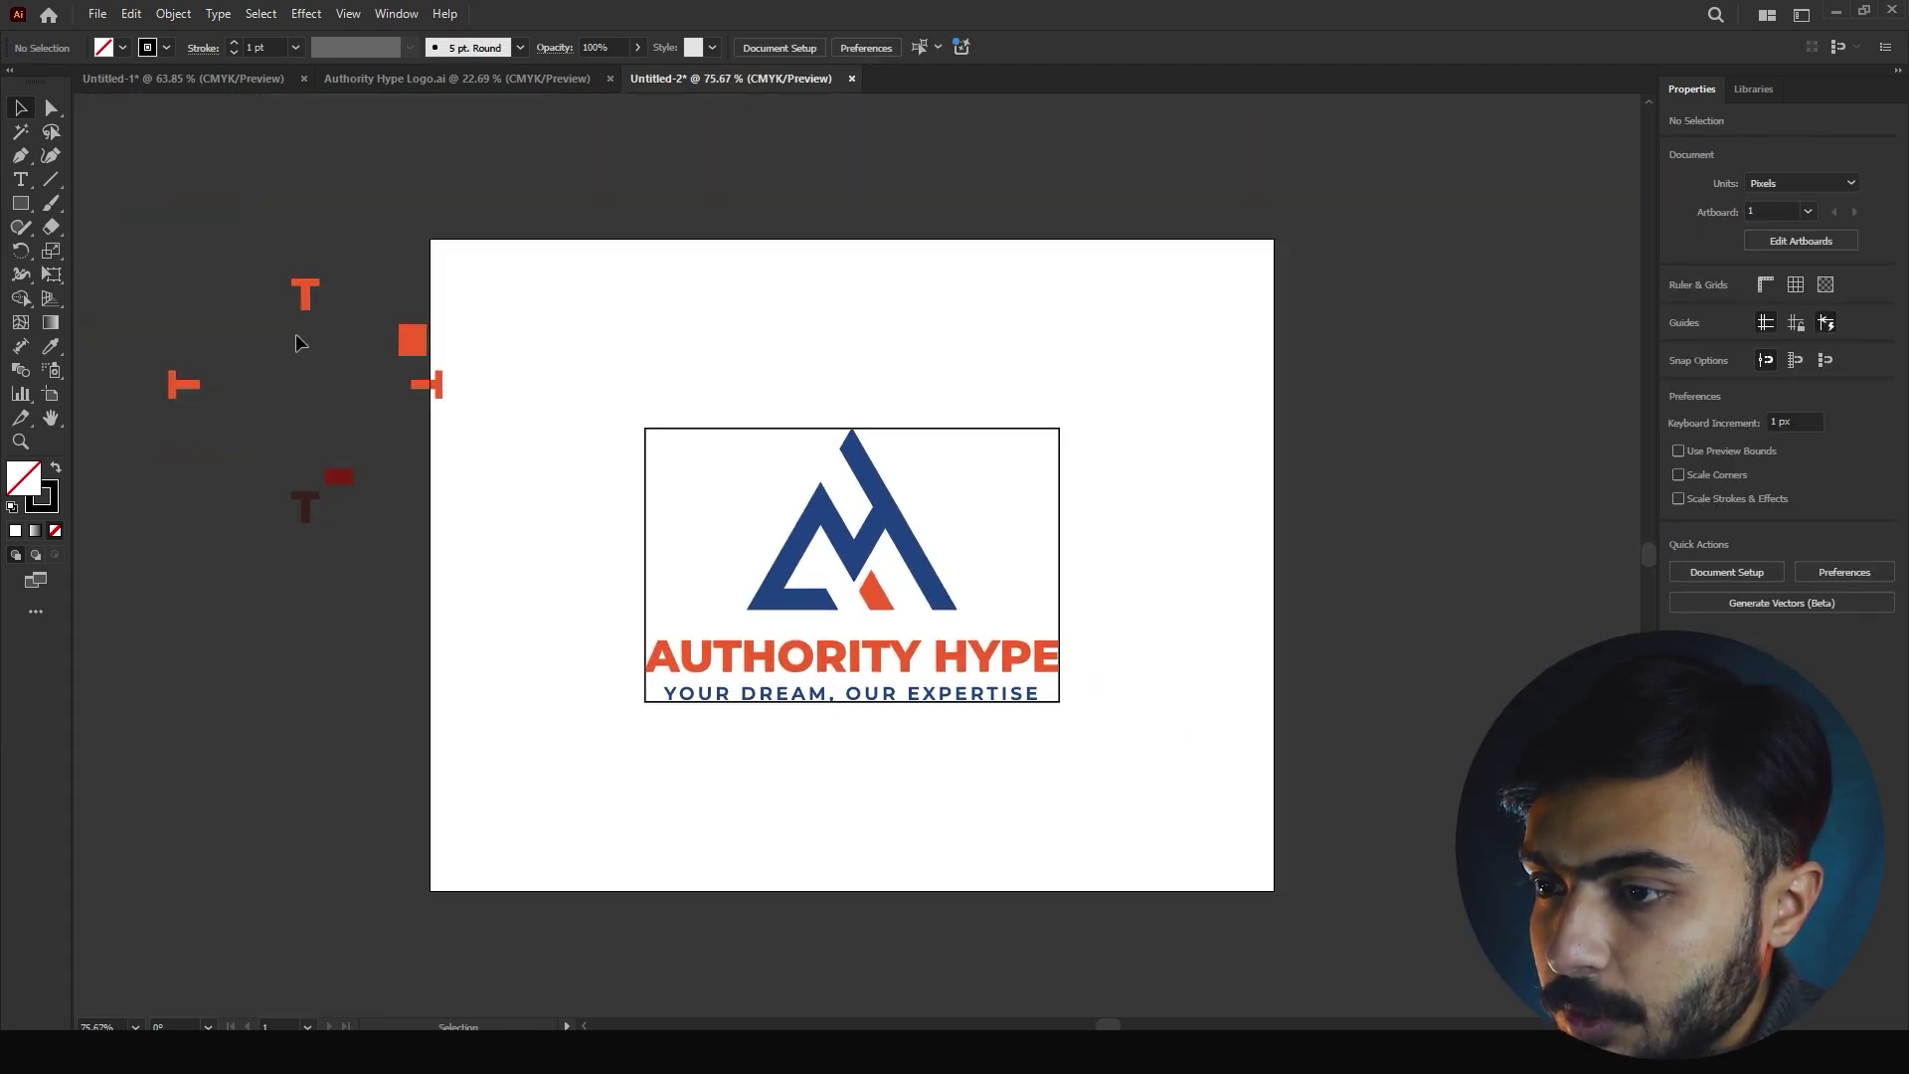
{"action": "left_click_drag", "start_coordinate": [301, 290], "coordinate": [819, 398]}
{"action": "scroll", "coordinate": [988, 456], "scroll_direction": "up", "scroll_amount": 2}
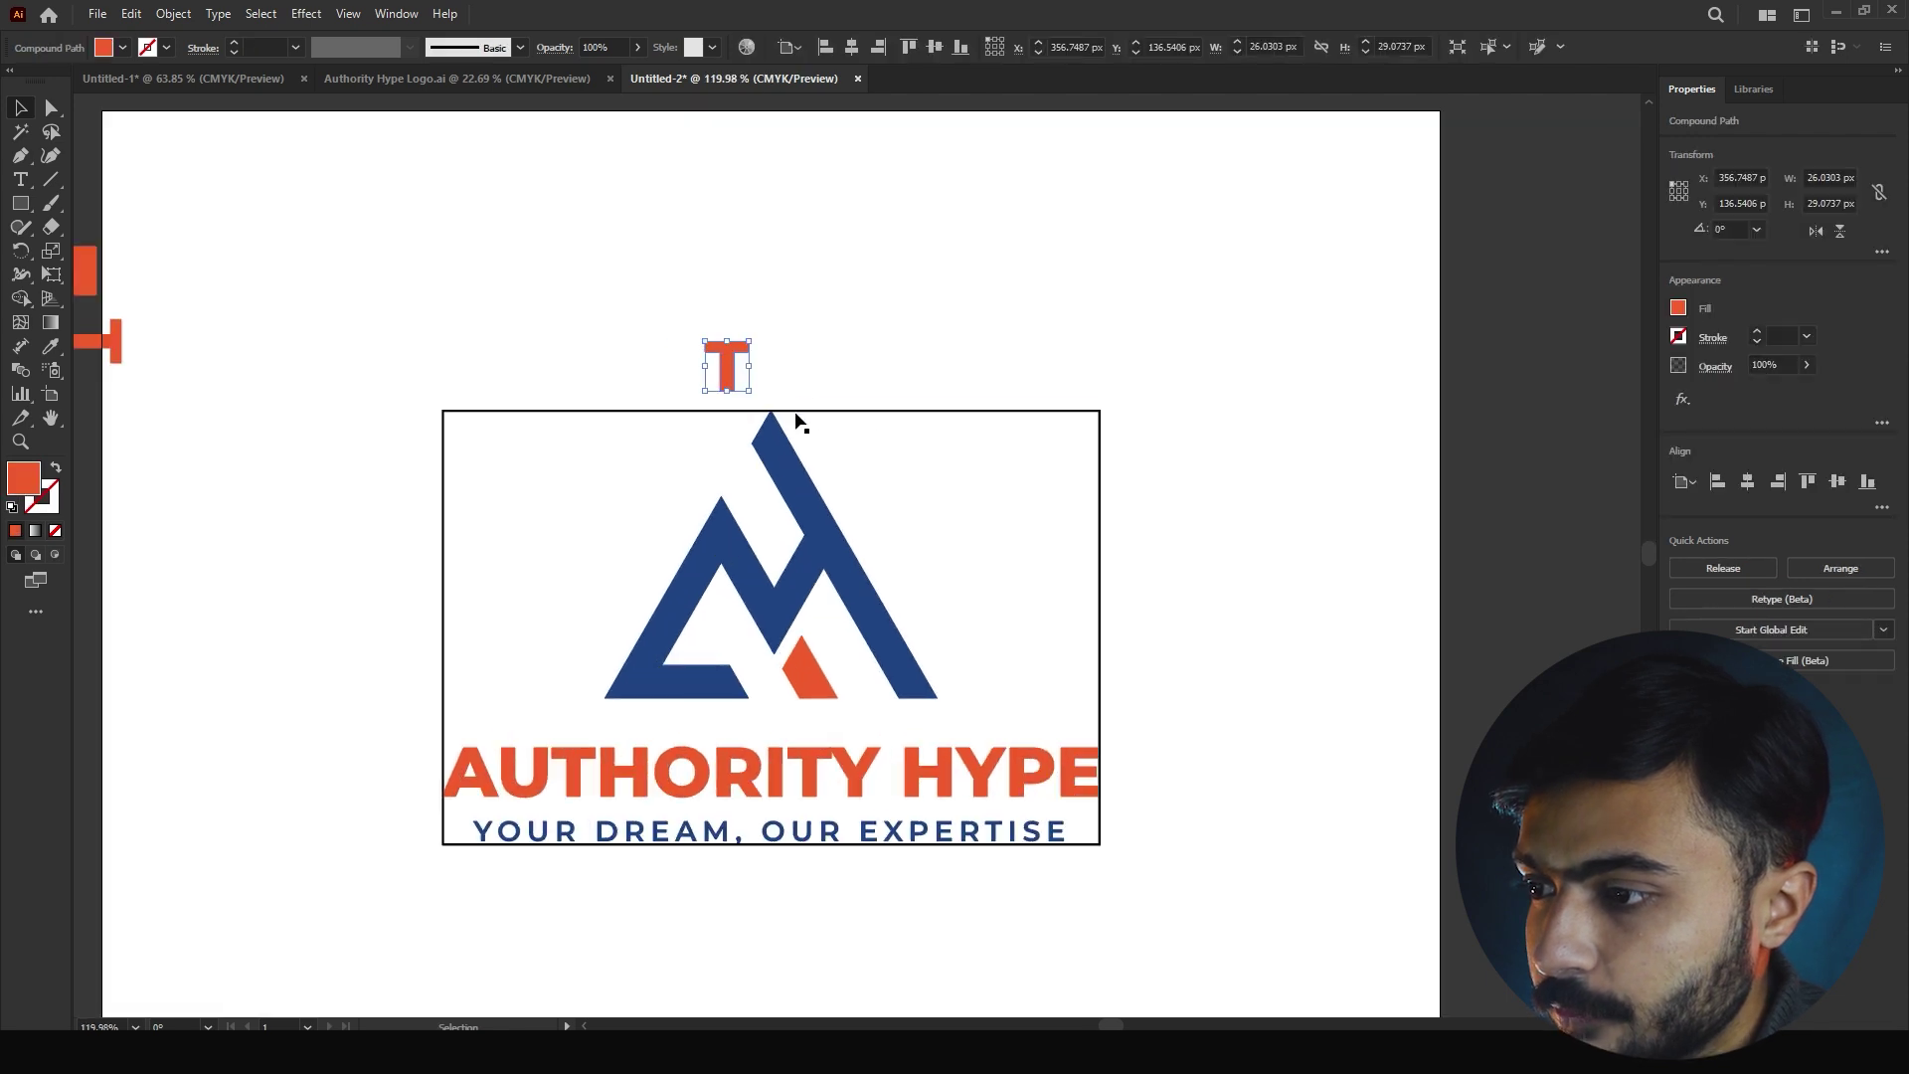
{"action": "left_click", "coordinate": [821, 412], "text": "shift"}
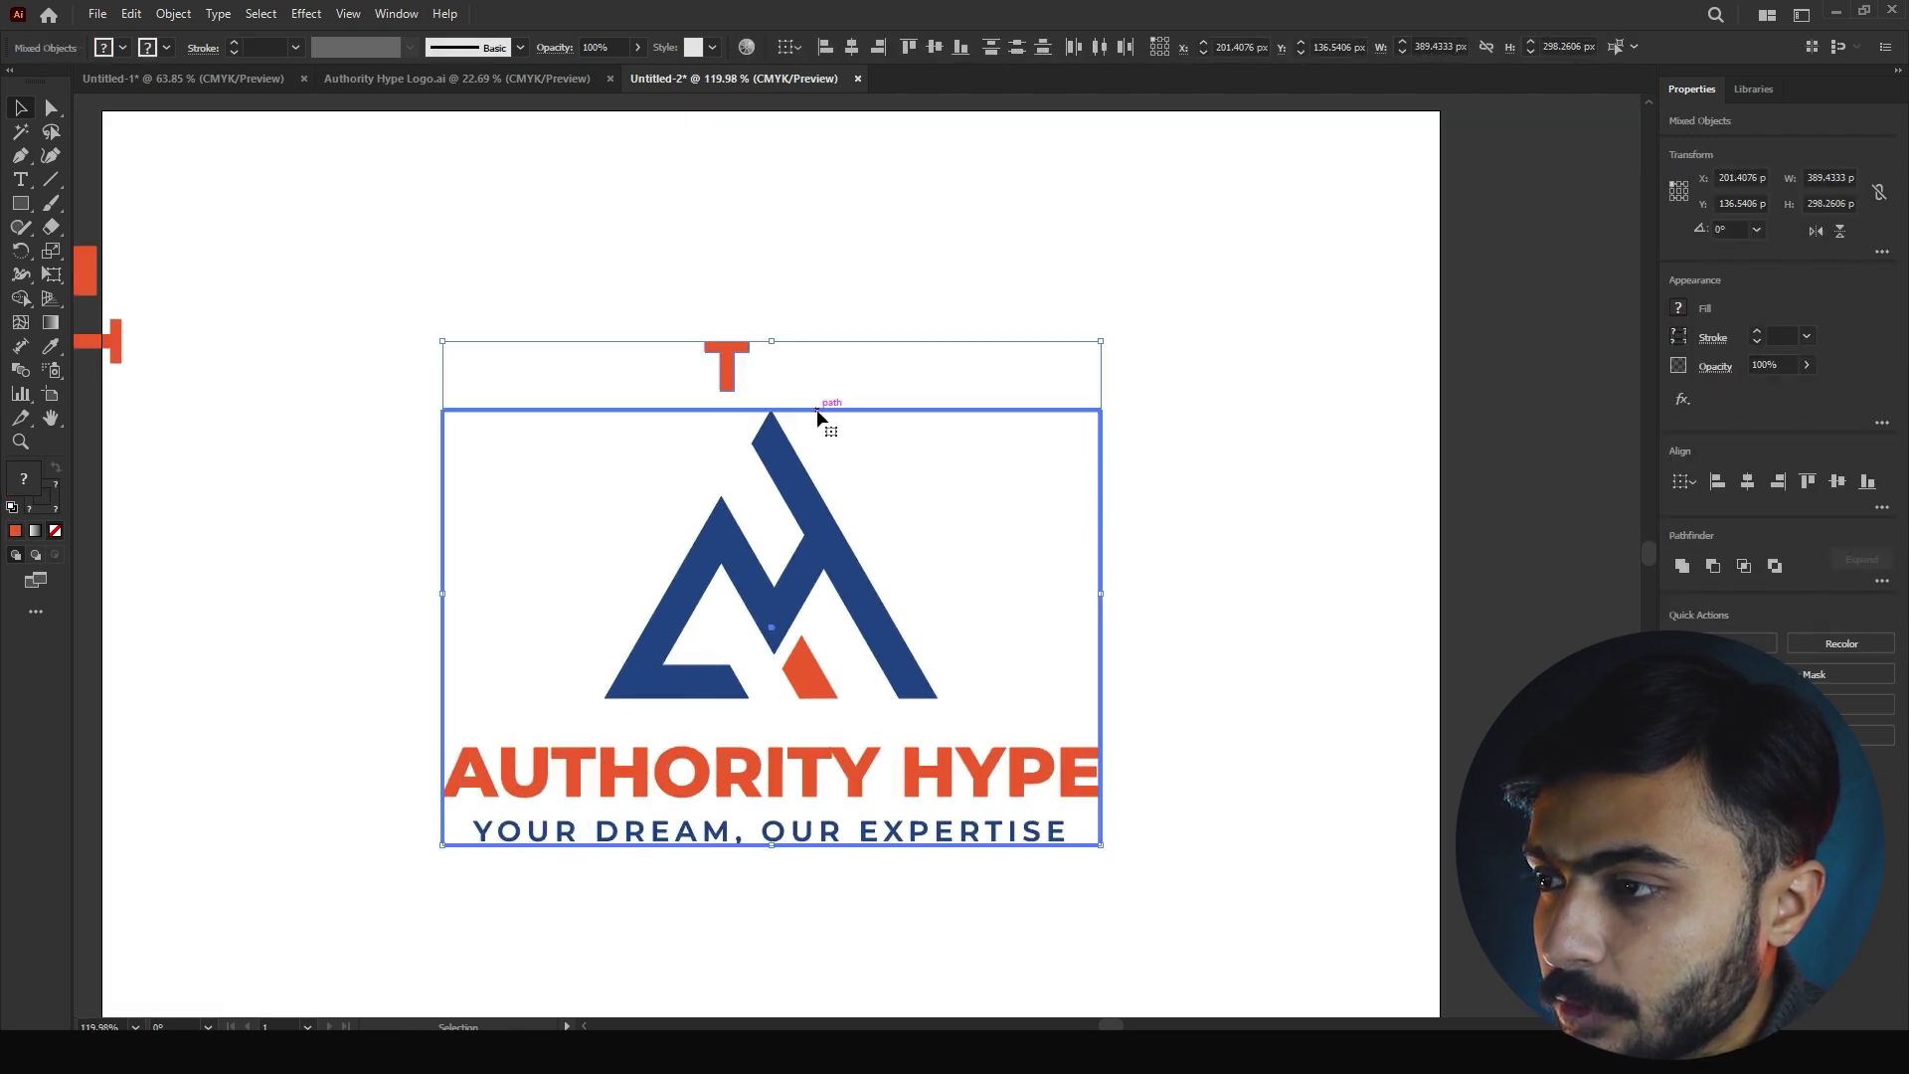
{"action": "left_click", "coordinate": [875, 252]}
{"action": "scroll", "coordinate": [796, 338], "scroll_direction": "up", "scroll_amount": 8}
{"action": "left_click_drag", "start_coordinate": [721, 439], "coordinate": [760, 539]}
{"action": "left_click", "coordinate": [1065, 579]}
Move a sideways orange T against the outside of the rectangle's right edge so its stem touches the outline
{"action": "left_click_drag", "start_coordinate": [559, 394], "coordinate": [281, 401]}
{"action": "left_click_drag", "start_coordinate": [815, 406], "coordinate": [1024, 559]}
{"action": "scroll", "coordinate": [1044, 596], "scroll_direction": "up", "scroll_amount": 7}
{"action": "left_click_drag", "start_coordinate": [905, 487], "coordinate": [869, 350]}
{"action": "left_click", "coordinate": [889, 404]}
{"action": "scroll", "coordinate": [994, 477], "scroll_direction": "down", "scroll_amount": 8}
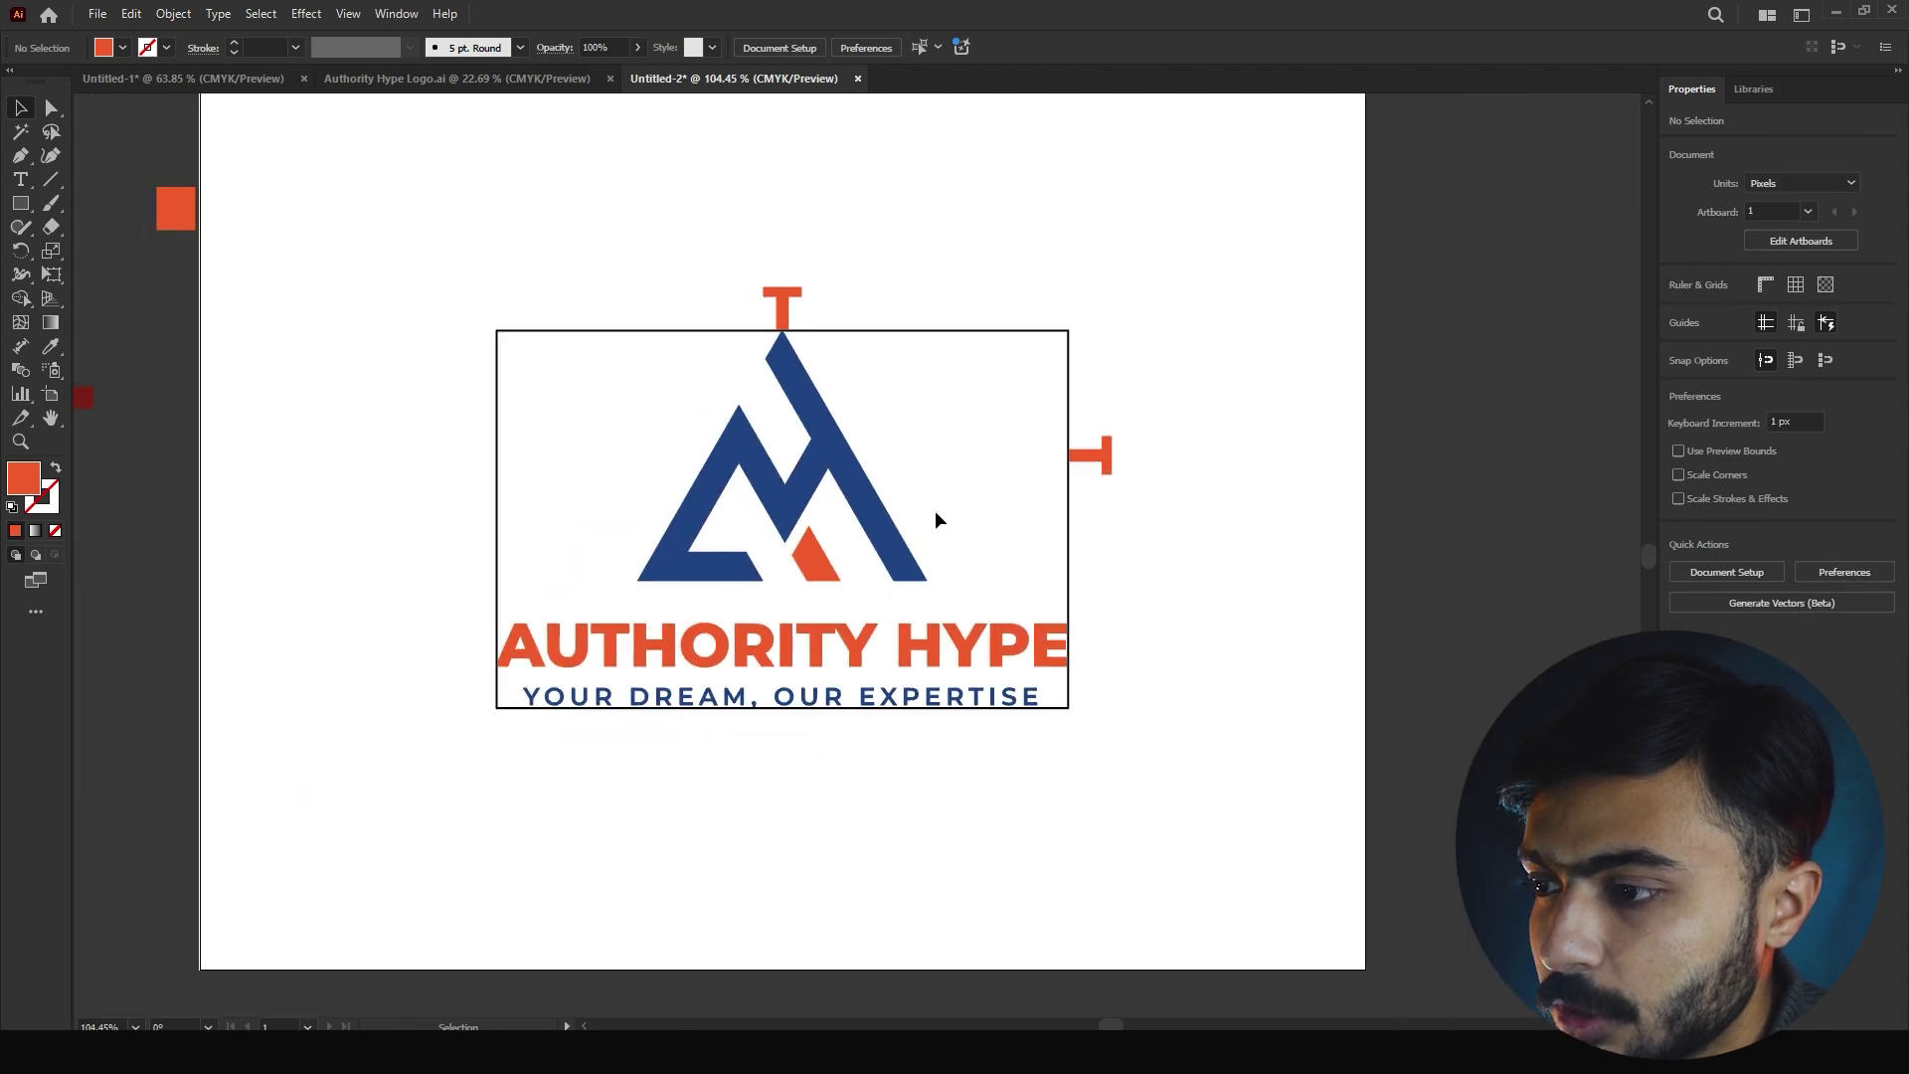
Move the other sideways orange T against the outside of the rectangle's left edge, with its stem touching the outline
{"action": "left_click_drag", "start_coordinate": [182, 341], "coordinate": [594, 480]}
{"action": "scroll", "coordinate": [602, 483], "scroll_direction": "up", "scroll_amount": 10}
{"action": "left_click_drag", "start_coordinate": [559, 568], "coordinate": [616, 571]}
{"action": "left_click", "coordinate": [925, 563]}
{"action": "left_click_drag", "start_coordinate": [672, 473], "coordinate": [199, 461]}
{"action": "left_click_drag", "start_coordinate": [572, 484], "coordinate": [299, 491]}
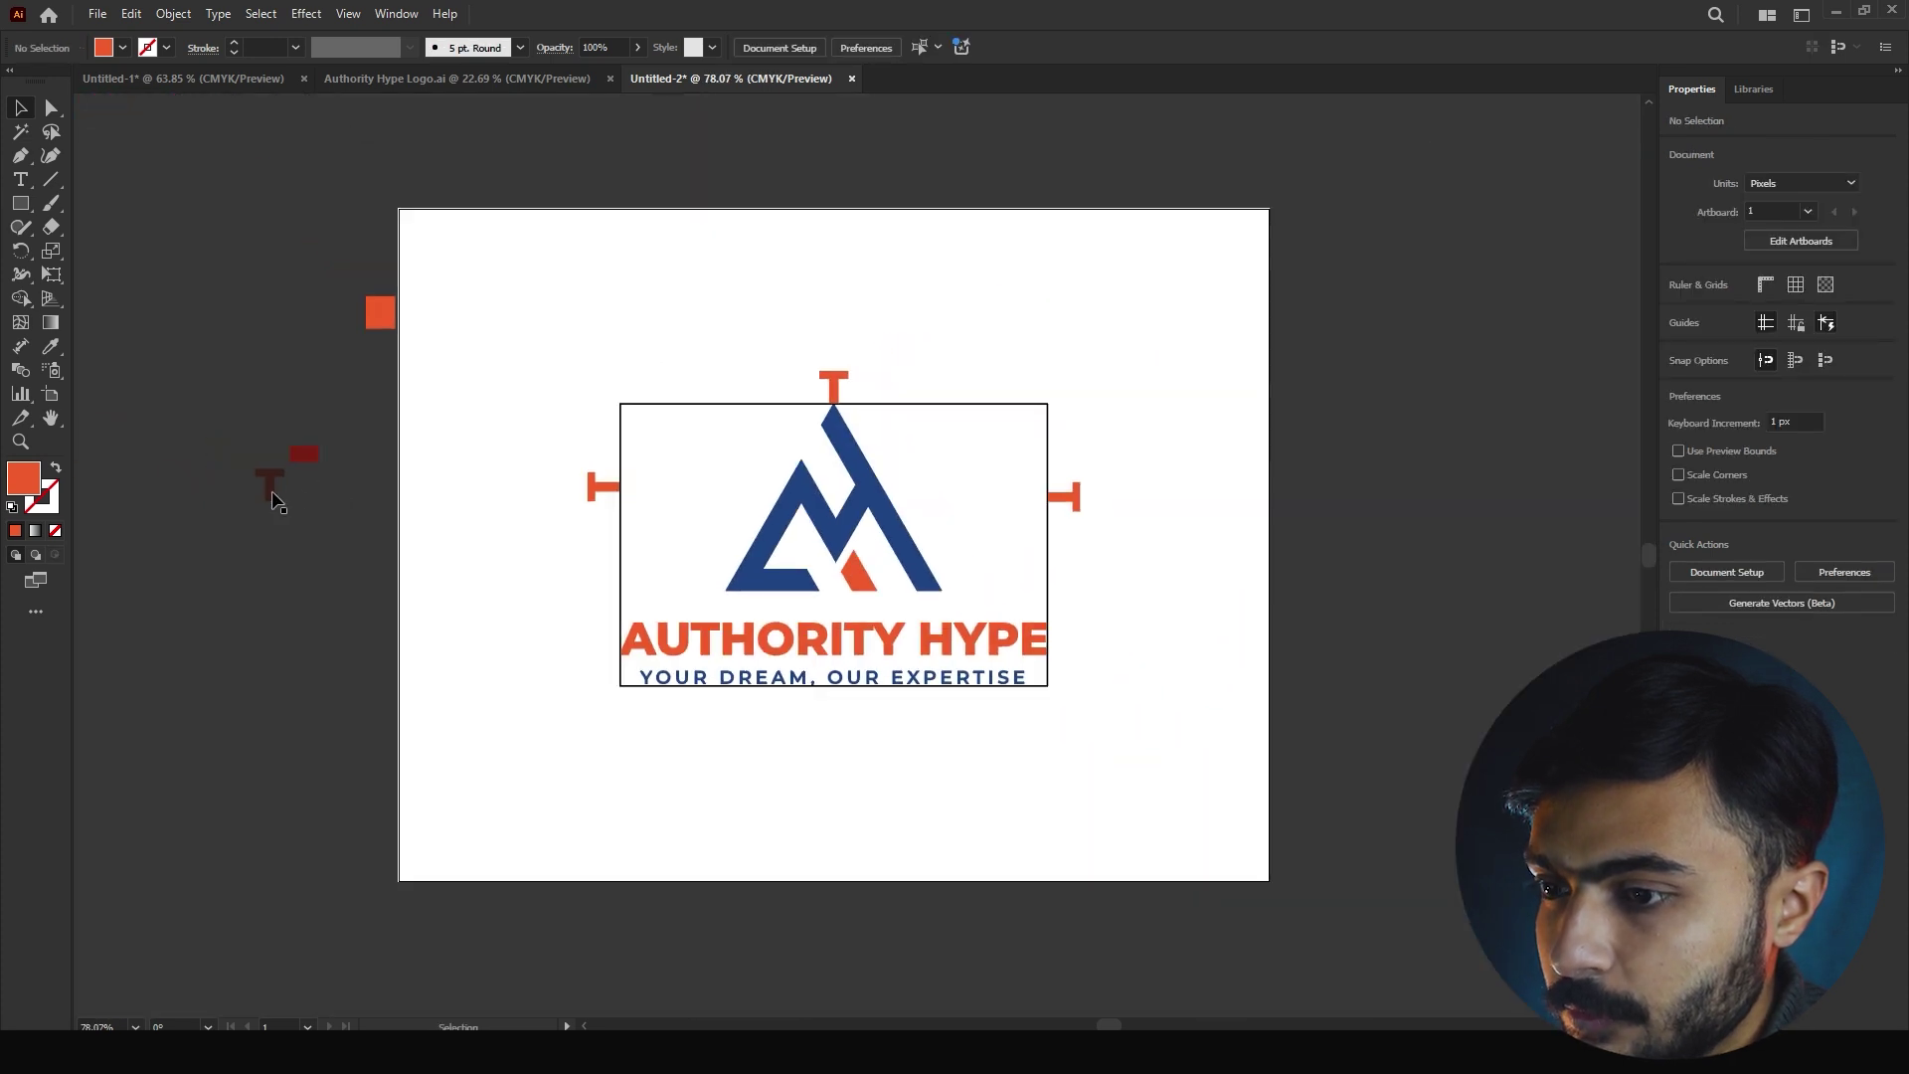
Turn the dark T upside down and place its stem against the rectangle's bottom edge below the tagline
{"action": "left_click_drag", "start_coordinate": [819, 741], "coordinate": [863, 736]}
{"action": "scroll", "coordinate": [875, 696], "scroll_direction": "up", "scroll_amount": 5}
{"action": "left_click_drag", "start_coordinate": [844, 649], "coordinate": [722, 773]}
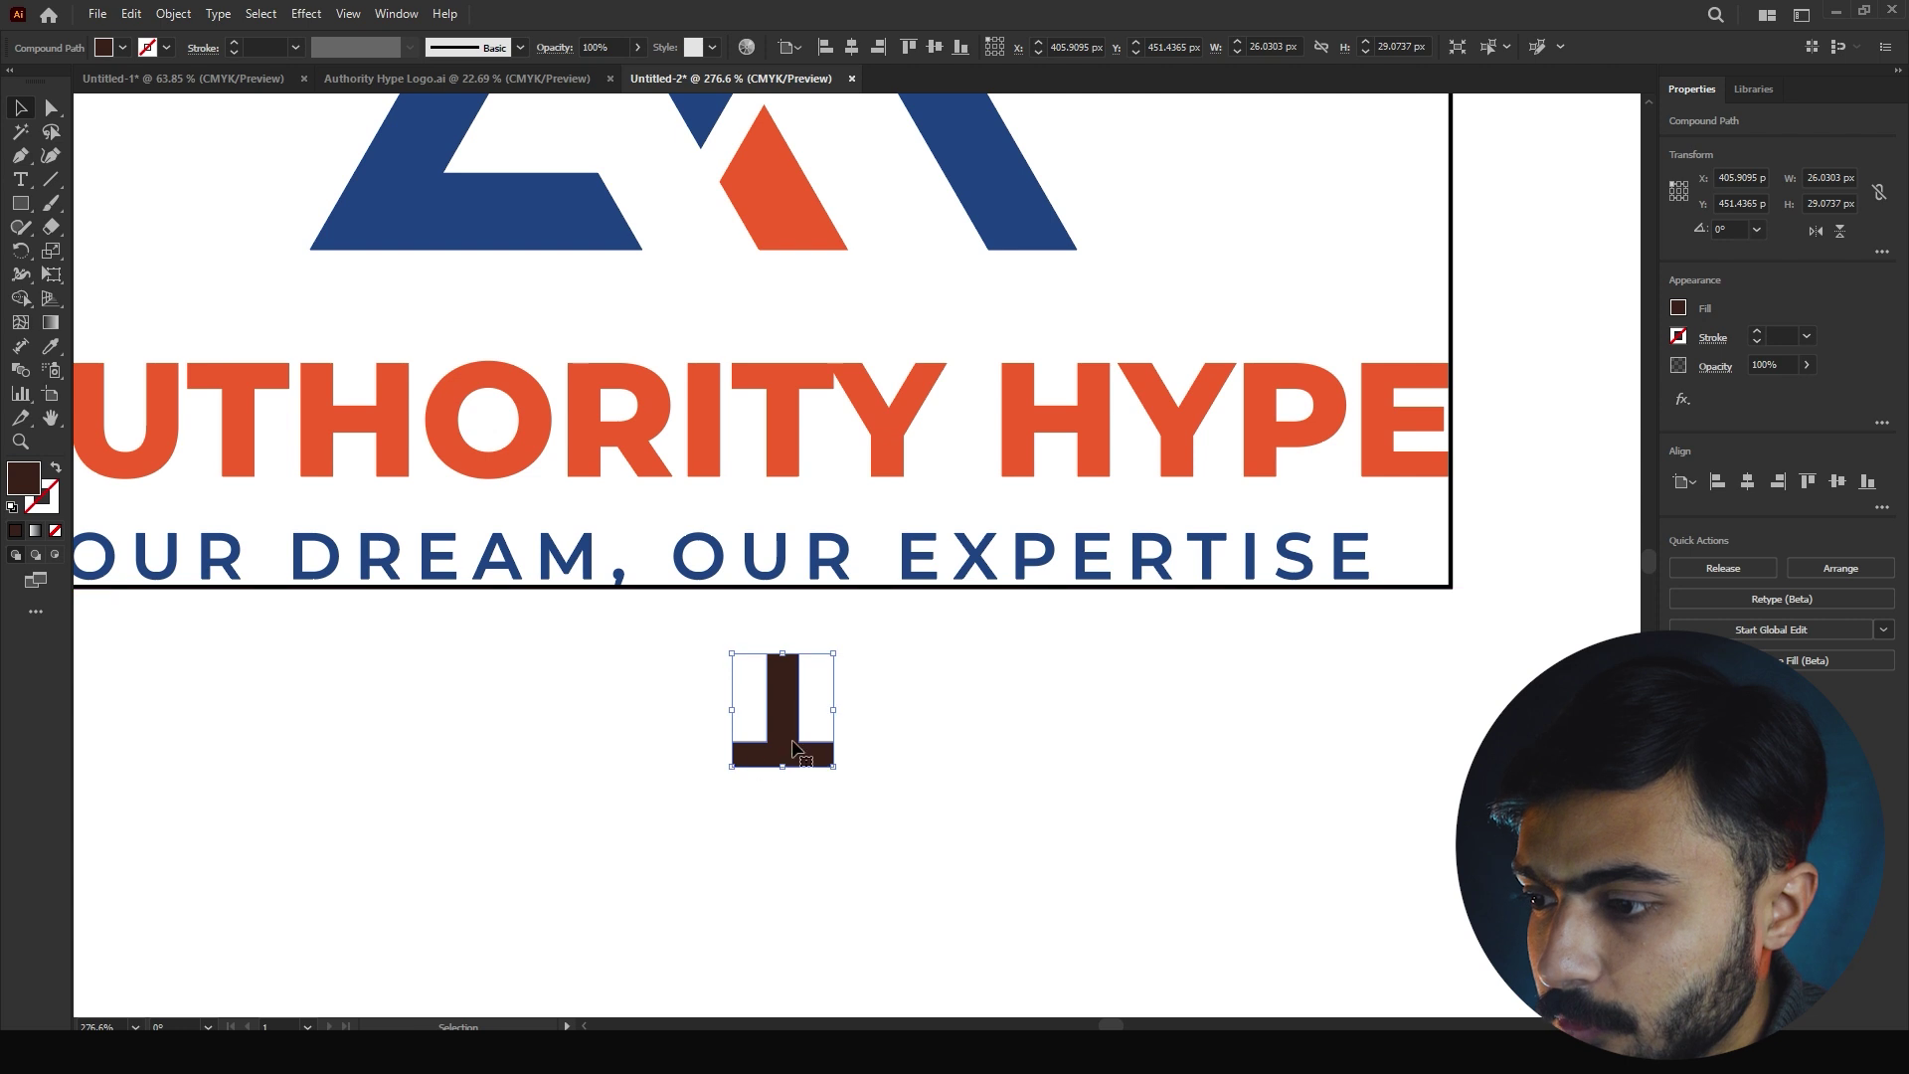
{"action": "scroll", "coordinate": [1116, 759], "scroll_direction": "up", "scroll_amount": 4}
{"action": "left_click_drag", "start_coordinate": [712, 668], "coordinate": [716, 525]}
{"action": "left_click", "coordinate": [836, 627]}
{"action": "scroll", "coordinate": [504, 659], "scroll_direction": "down", "scroll_amount": 4}
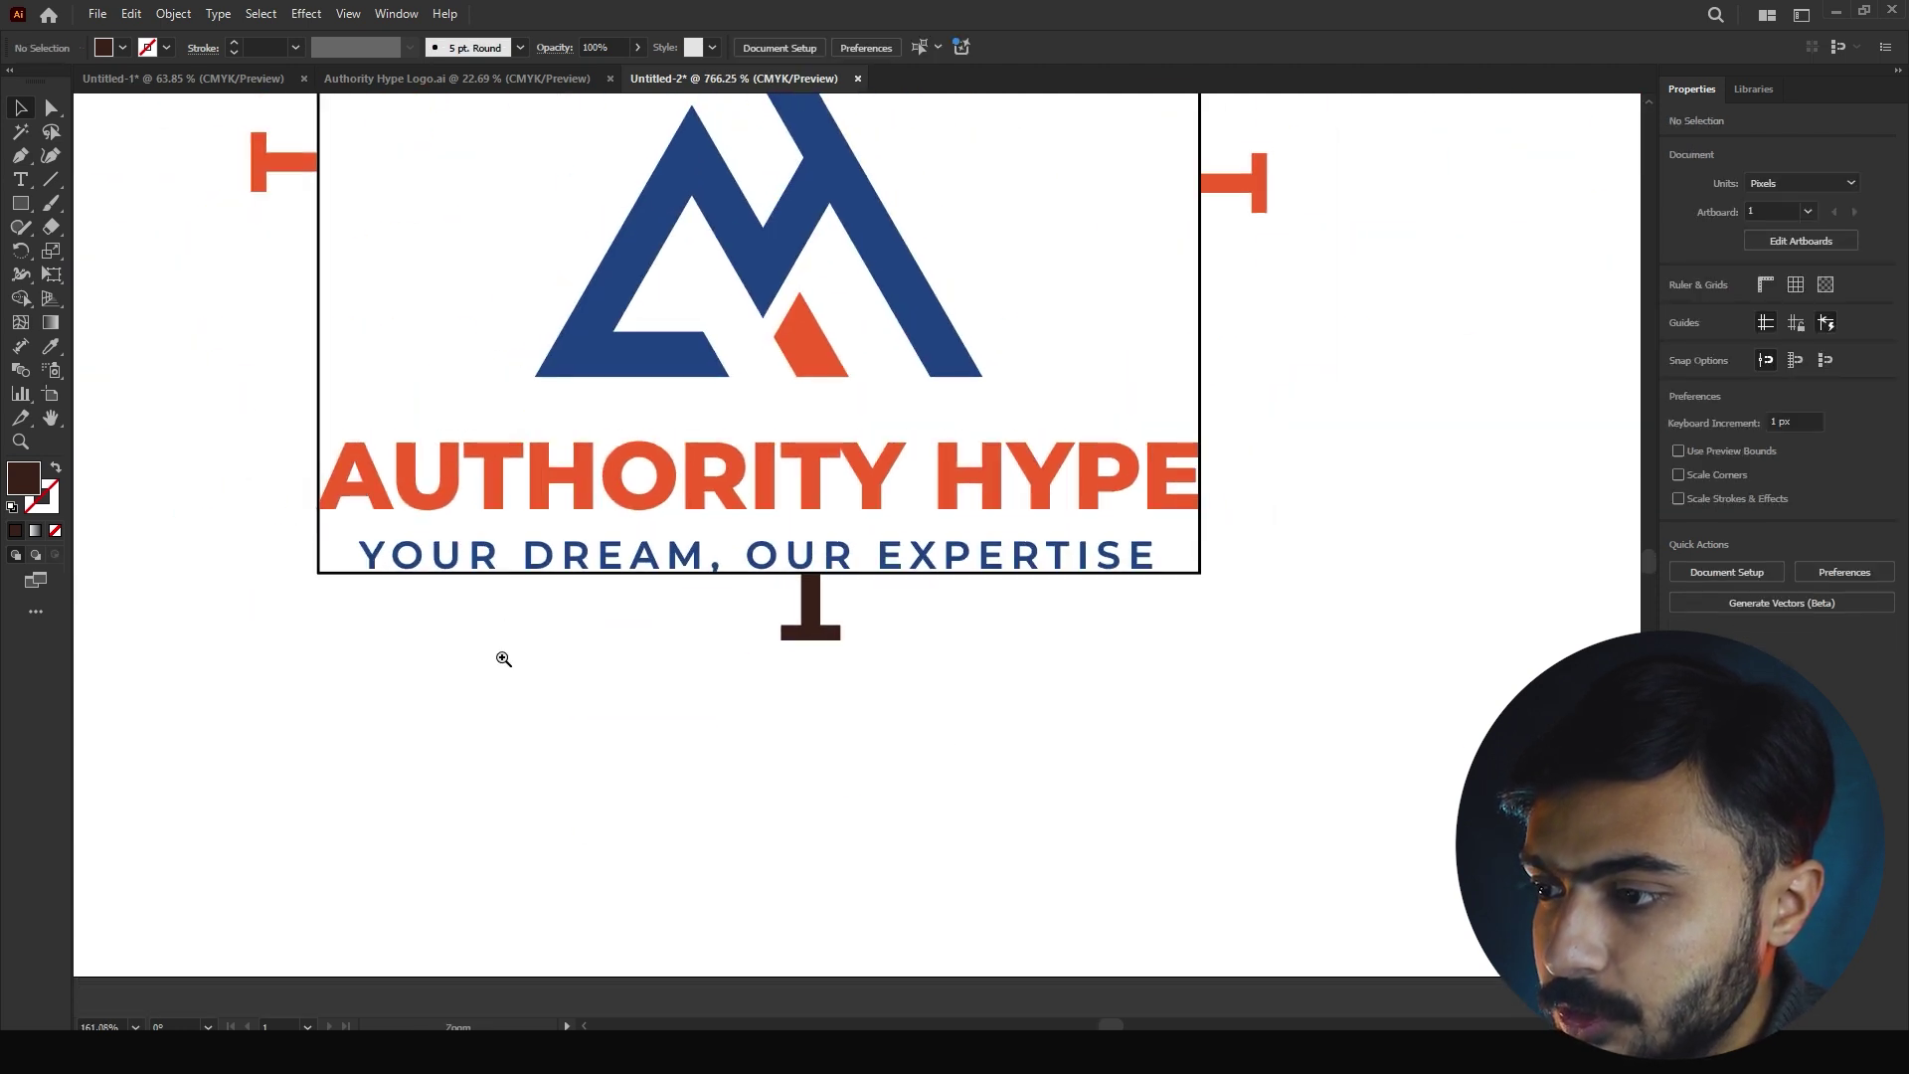
{"action": "scroll", "coordinate": [504, 659], "scroll_direction": "down", "scroll_amount": 2}
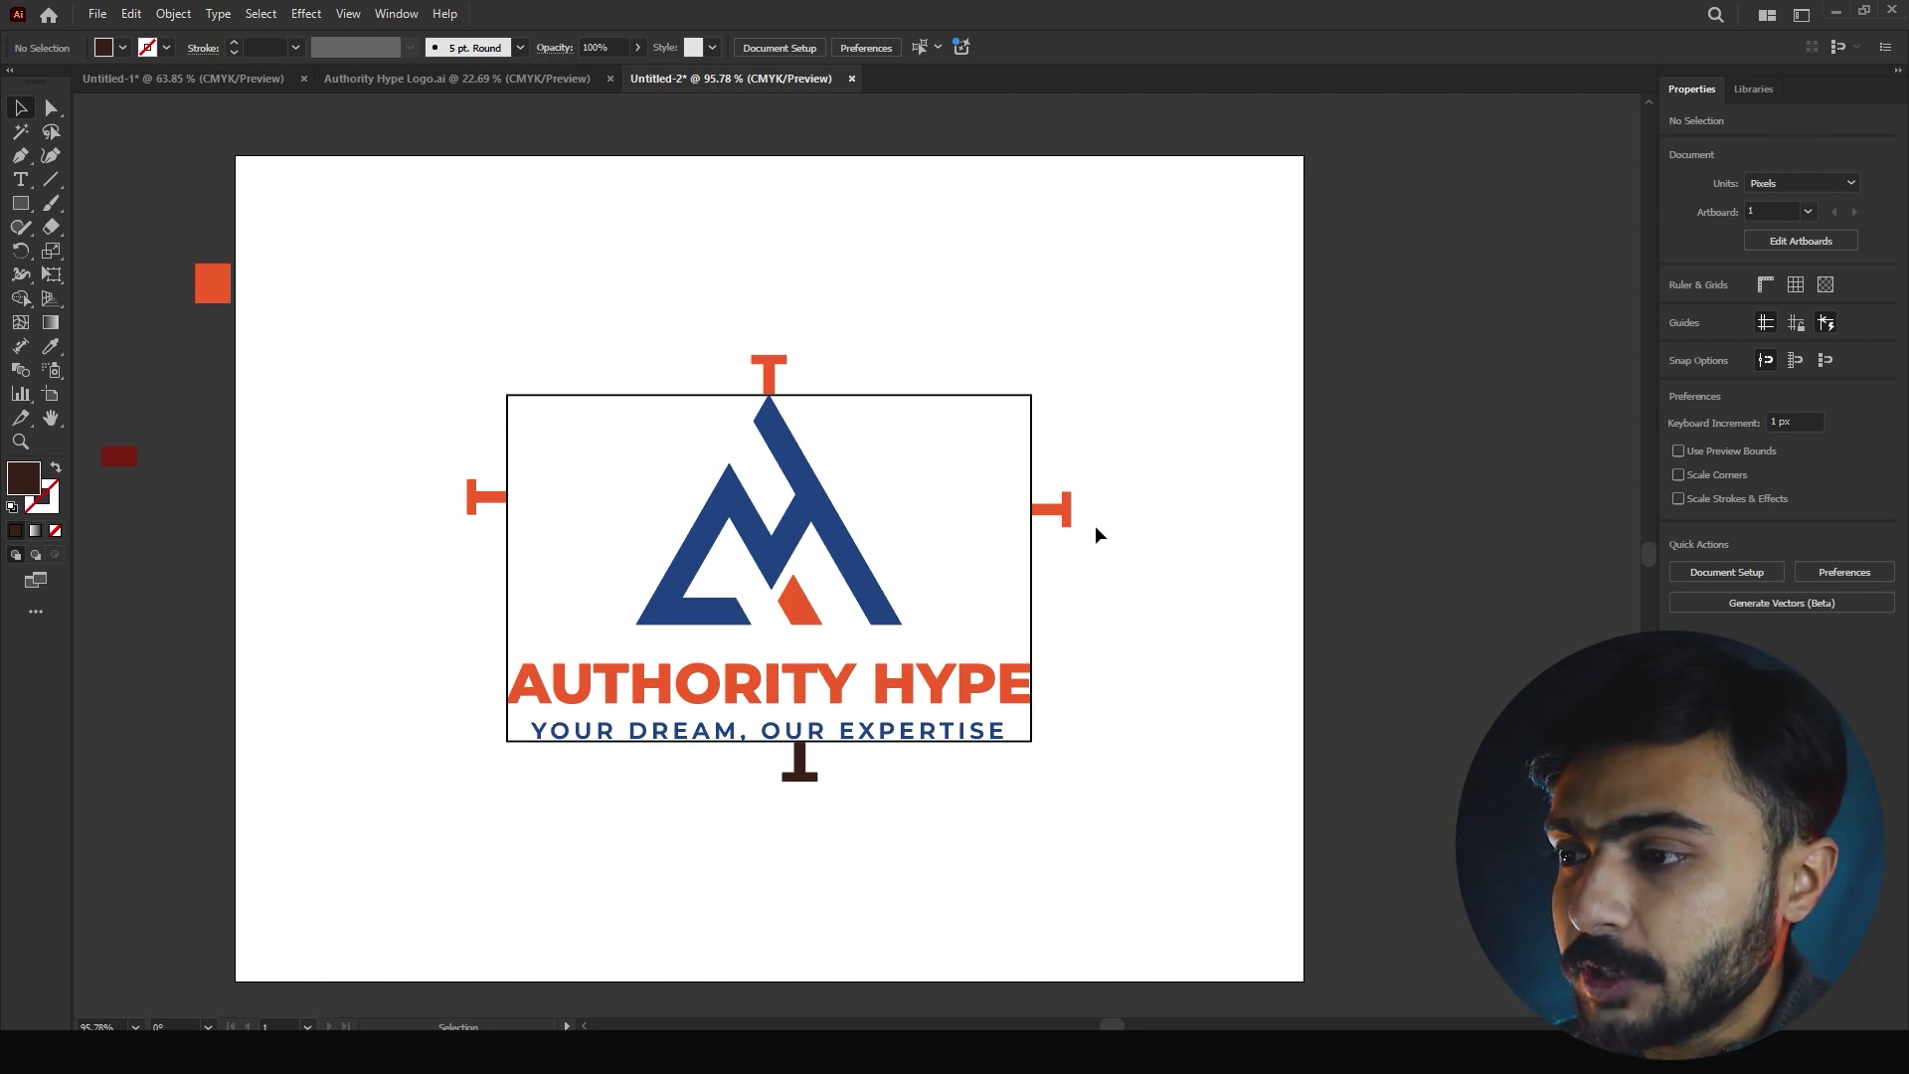
Copy the outline rectangle and extend its four sides to the outer ends of the T units, about 448 × 316 px
{"action": "left_click", "coordinate": [851, 394]}
{"action": "scroll", "coordinate": [1010, 418], "scroll_direction": "up", "scroll_amount": 5}
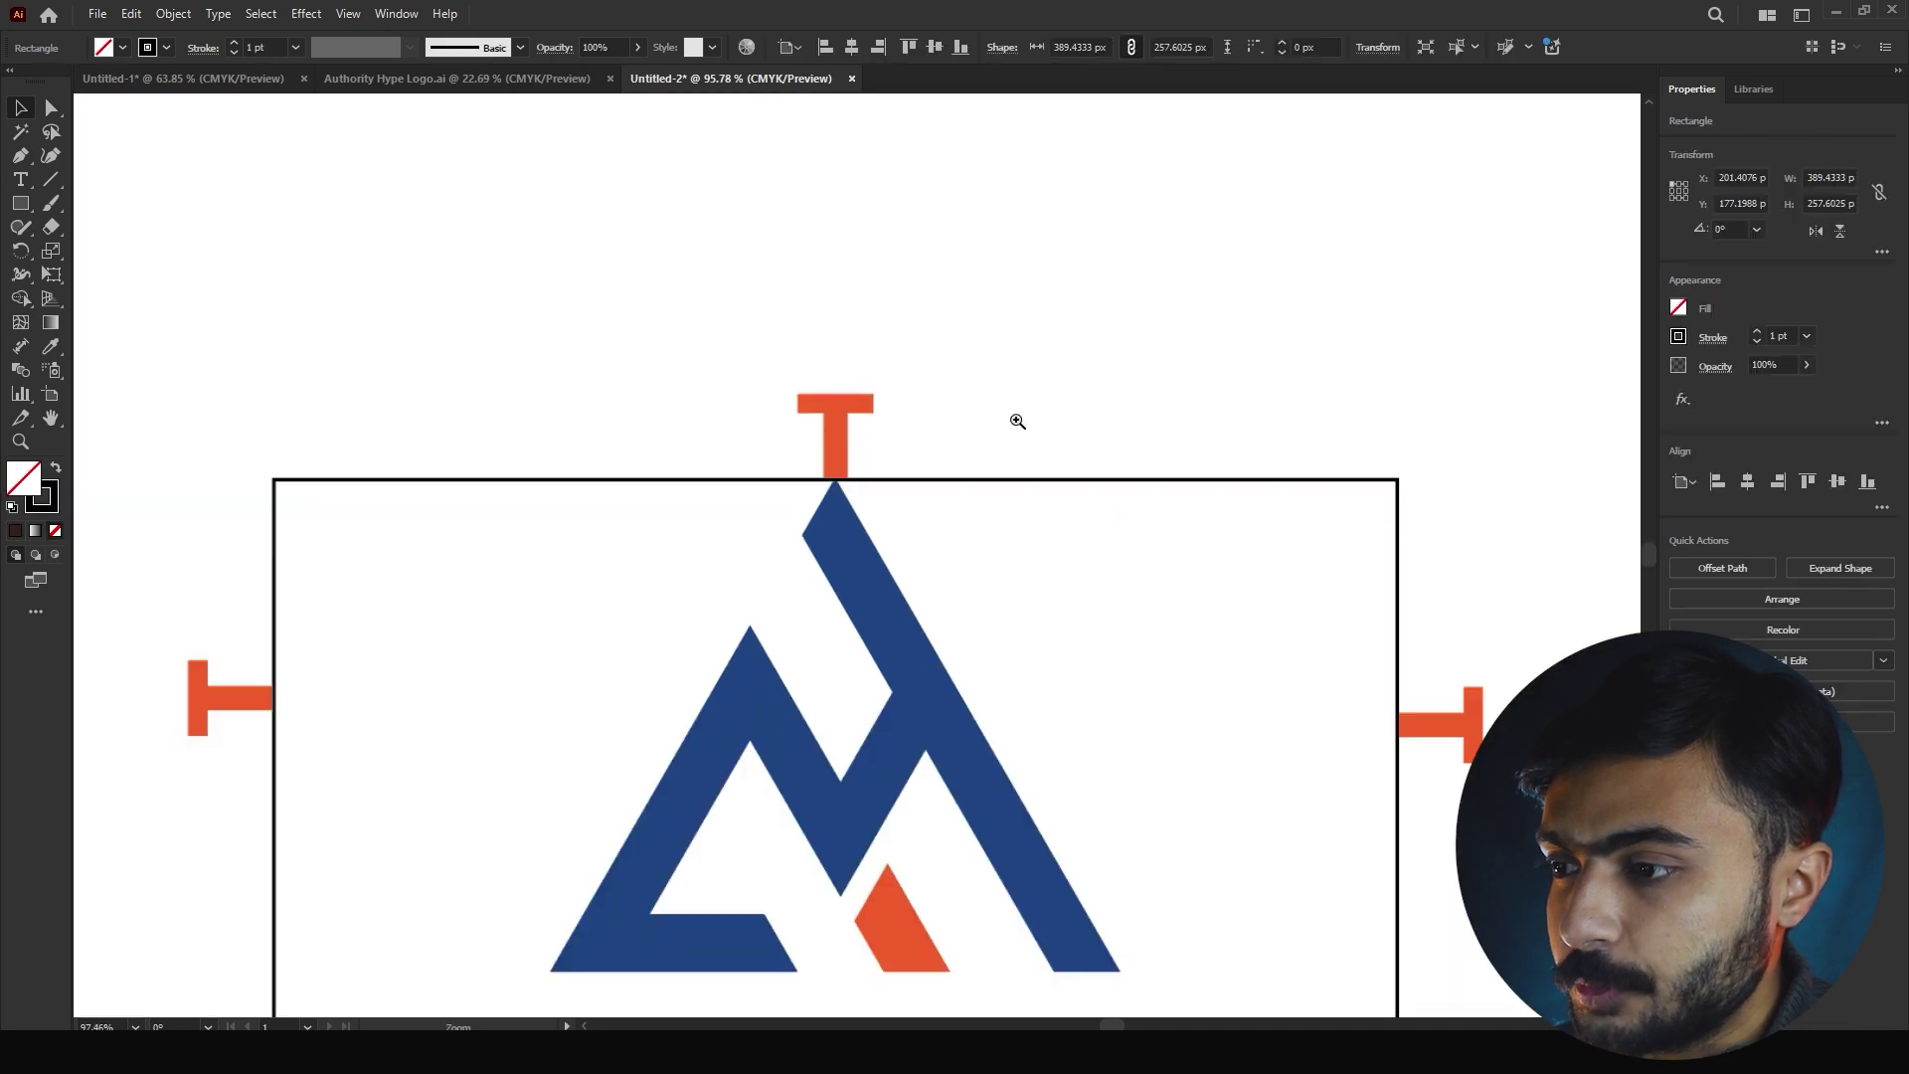
{"action": "key", "text": "a"}
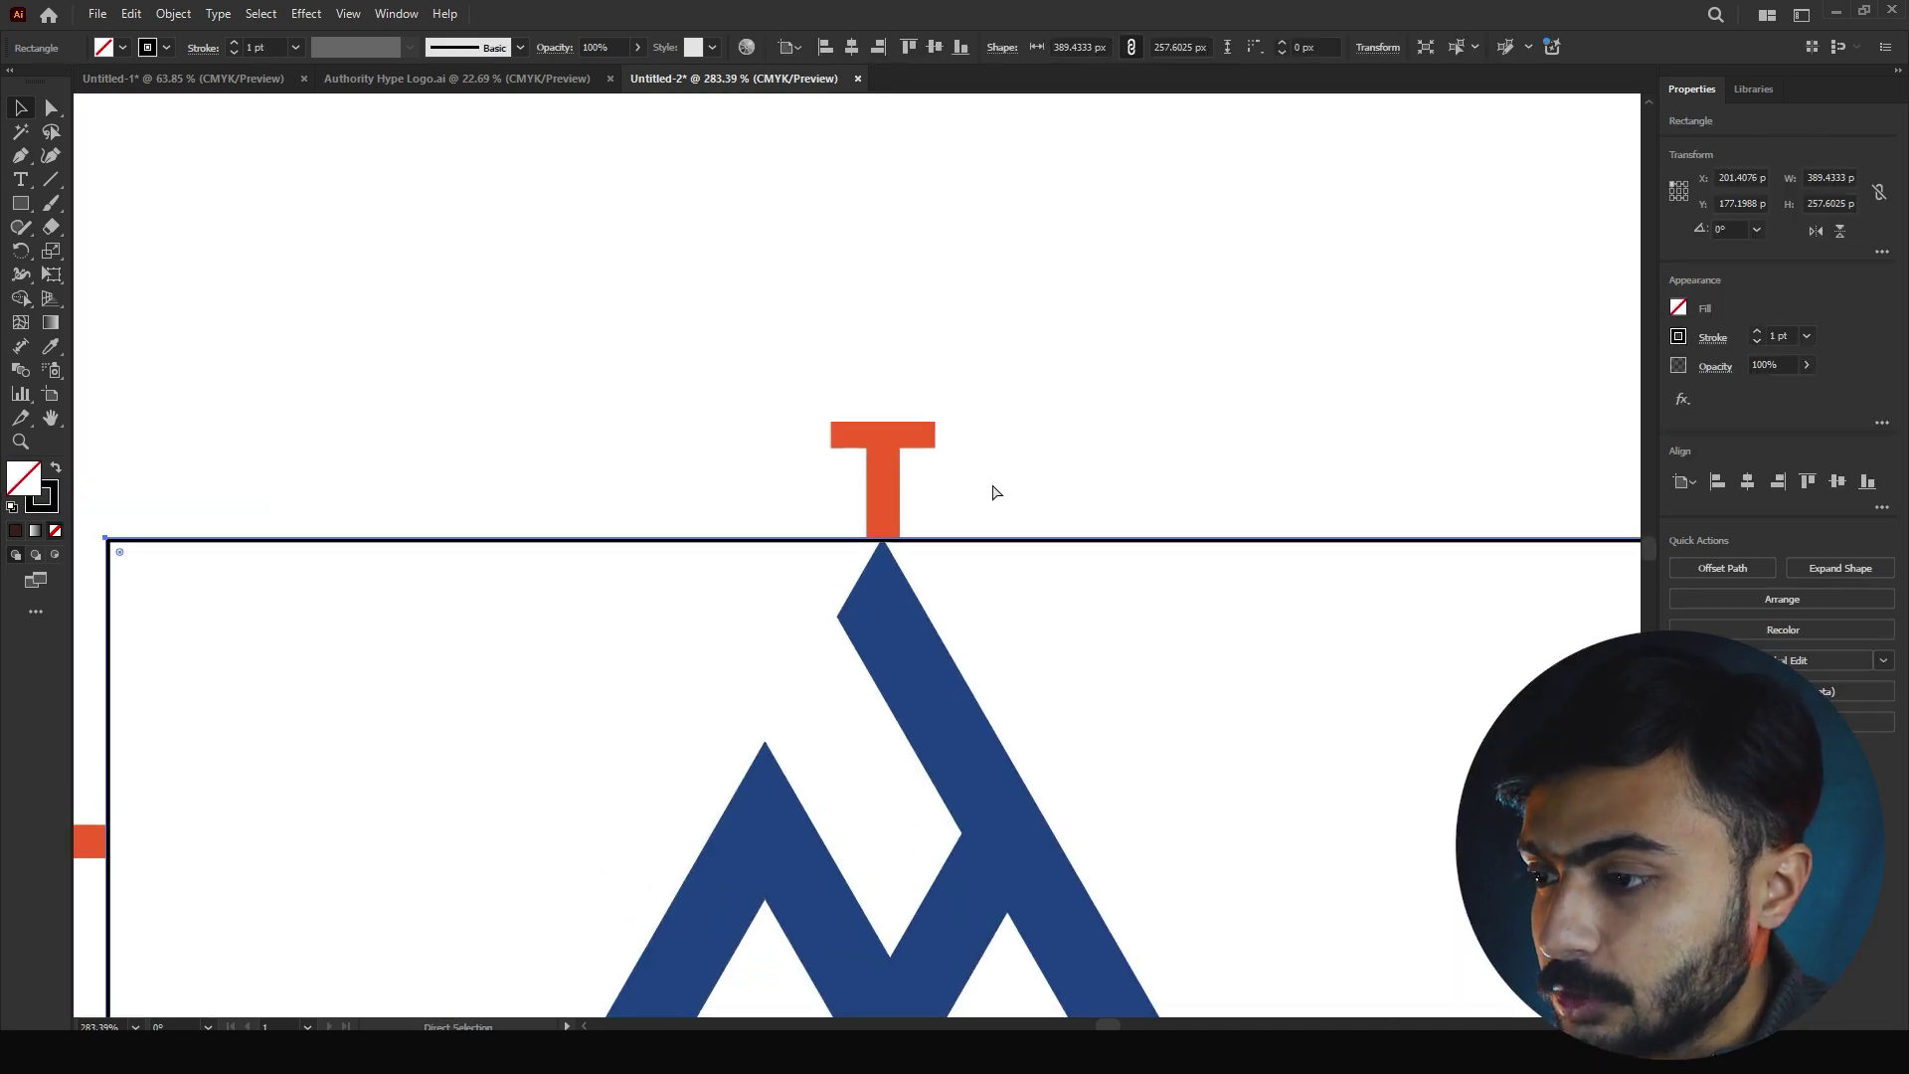
{"action": "left_click_drag", "start_coordinate": [884, 539], "coordinate": [880, 422]}
{"action": "left_click", "coordinate": [879, 318]}
{"action": "left_click_drag", "start_coordinate": [917, 327], "coordinate": [607, 392]}
{"action": "left_click_drag", "start_coordinate": [1292, 588], "coordinate": [1491, 634]}
{"action": "left_click", "coordinate": [1171, 586]}
{"action": "left_click_drag", "start_coordinate": [1175, 565], "coordinate": [1141, 557]}
{"action": "left_click", "coordinate": [1183, 572]}
{"action": "mouse_move", "coordinate": [886, 540]}
{"action": "left_mouse_down"}
{"action": "mouse_move", "coordinate": [771, 546]}
{"action": "mouse_move", "coordinate": [863, 489]}
{"action": "mouse_move", "coordinate": [886, 506]}
{"action": "left_mouse_up"}
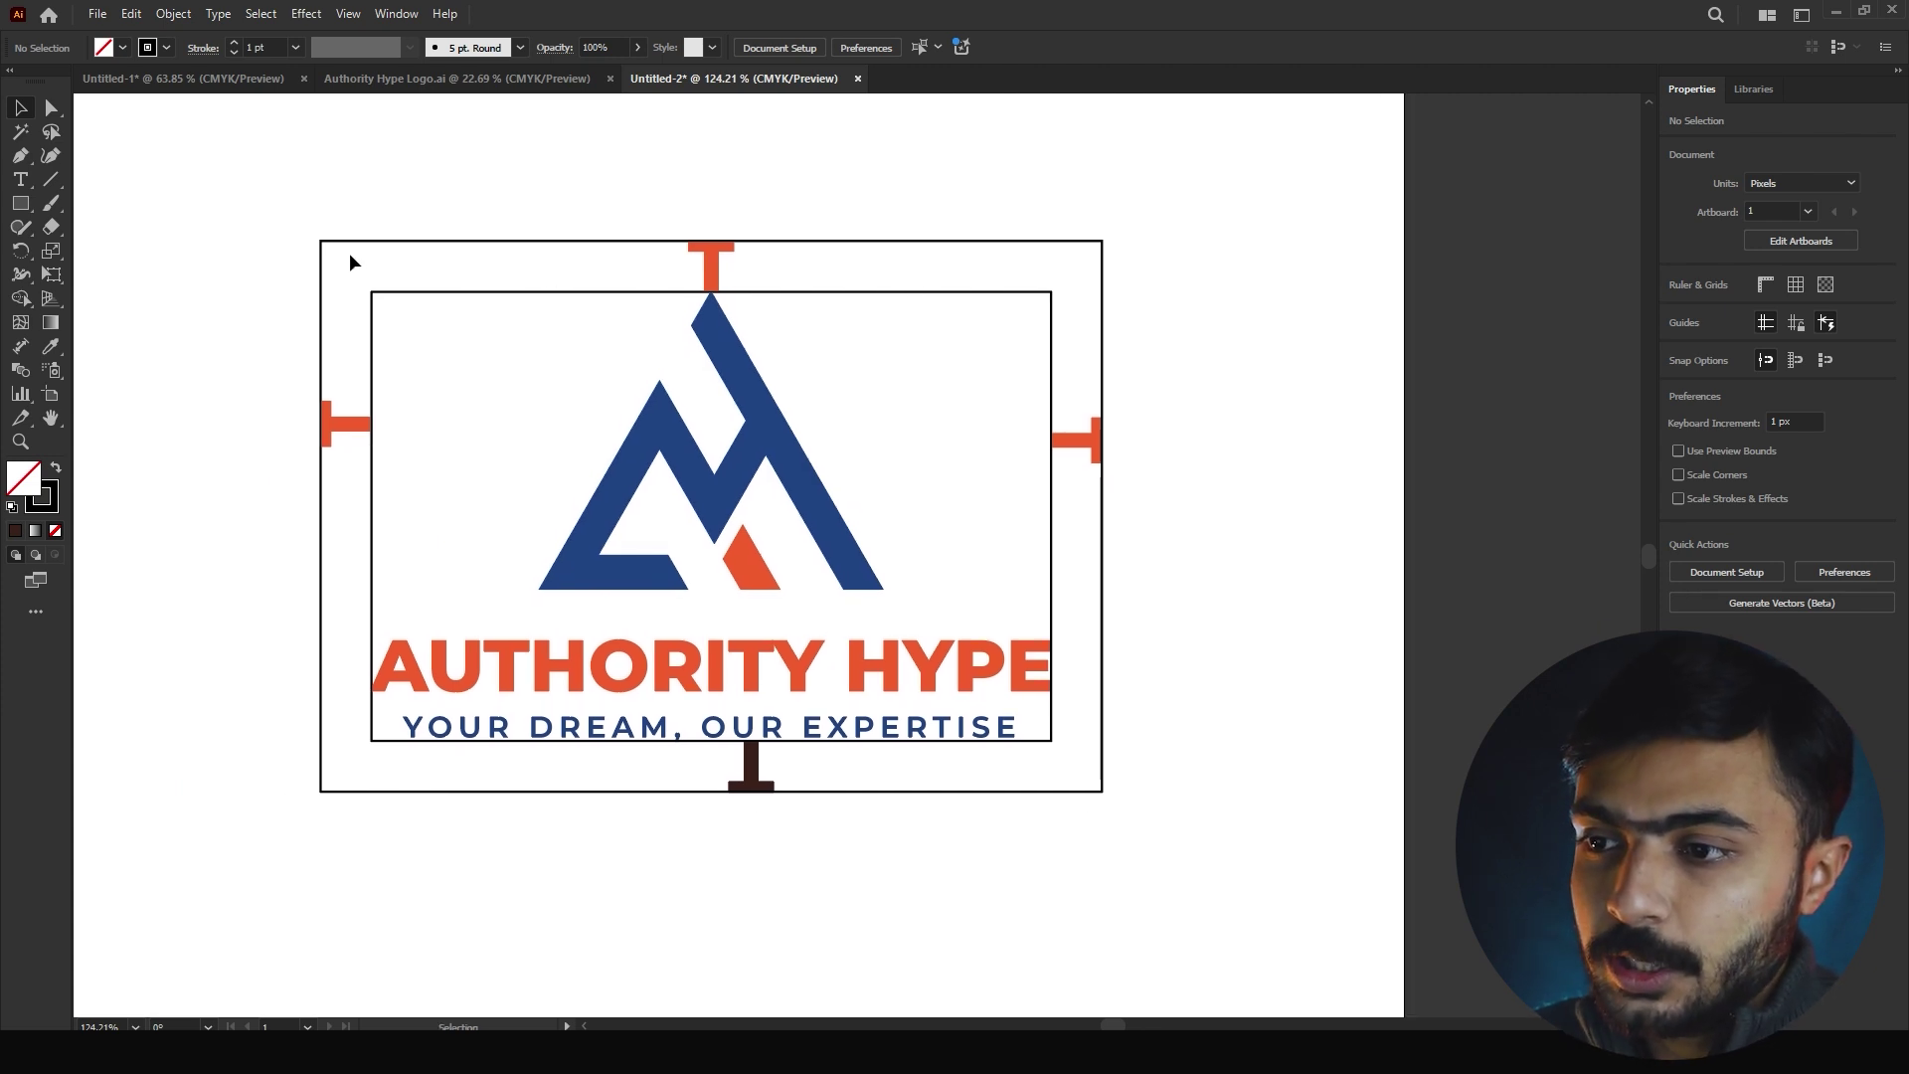
Delete the four T measuring copies between the inner and outer rectangles
{"action": "scroll", "coordinate": [958, 524], "scroll_direction": "down", "scroll_amount": 1}
{"action": "left_click_drag", "start_coordinate": [905, 527], "coordinate": [971, 641]}
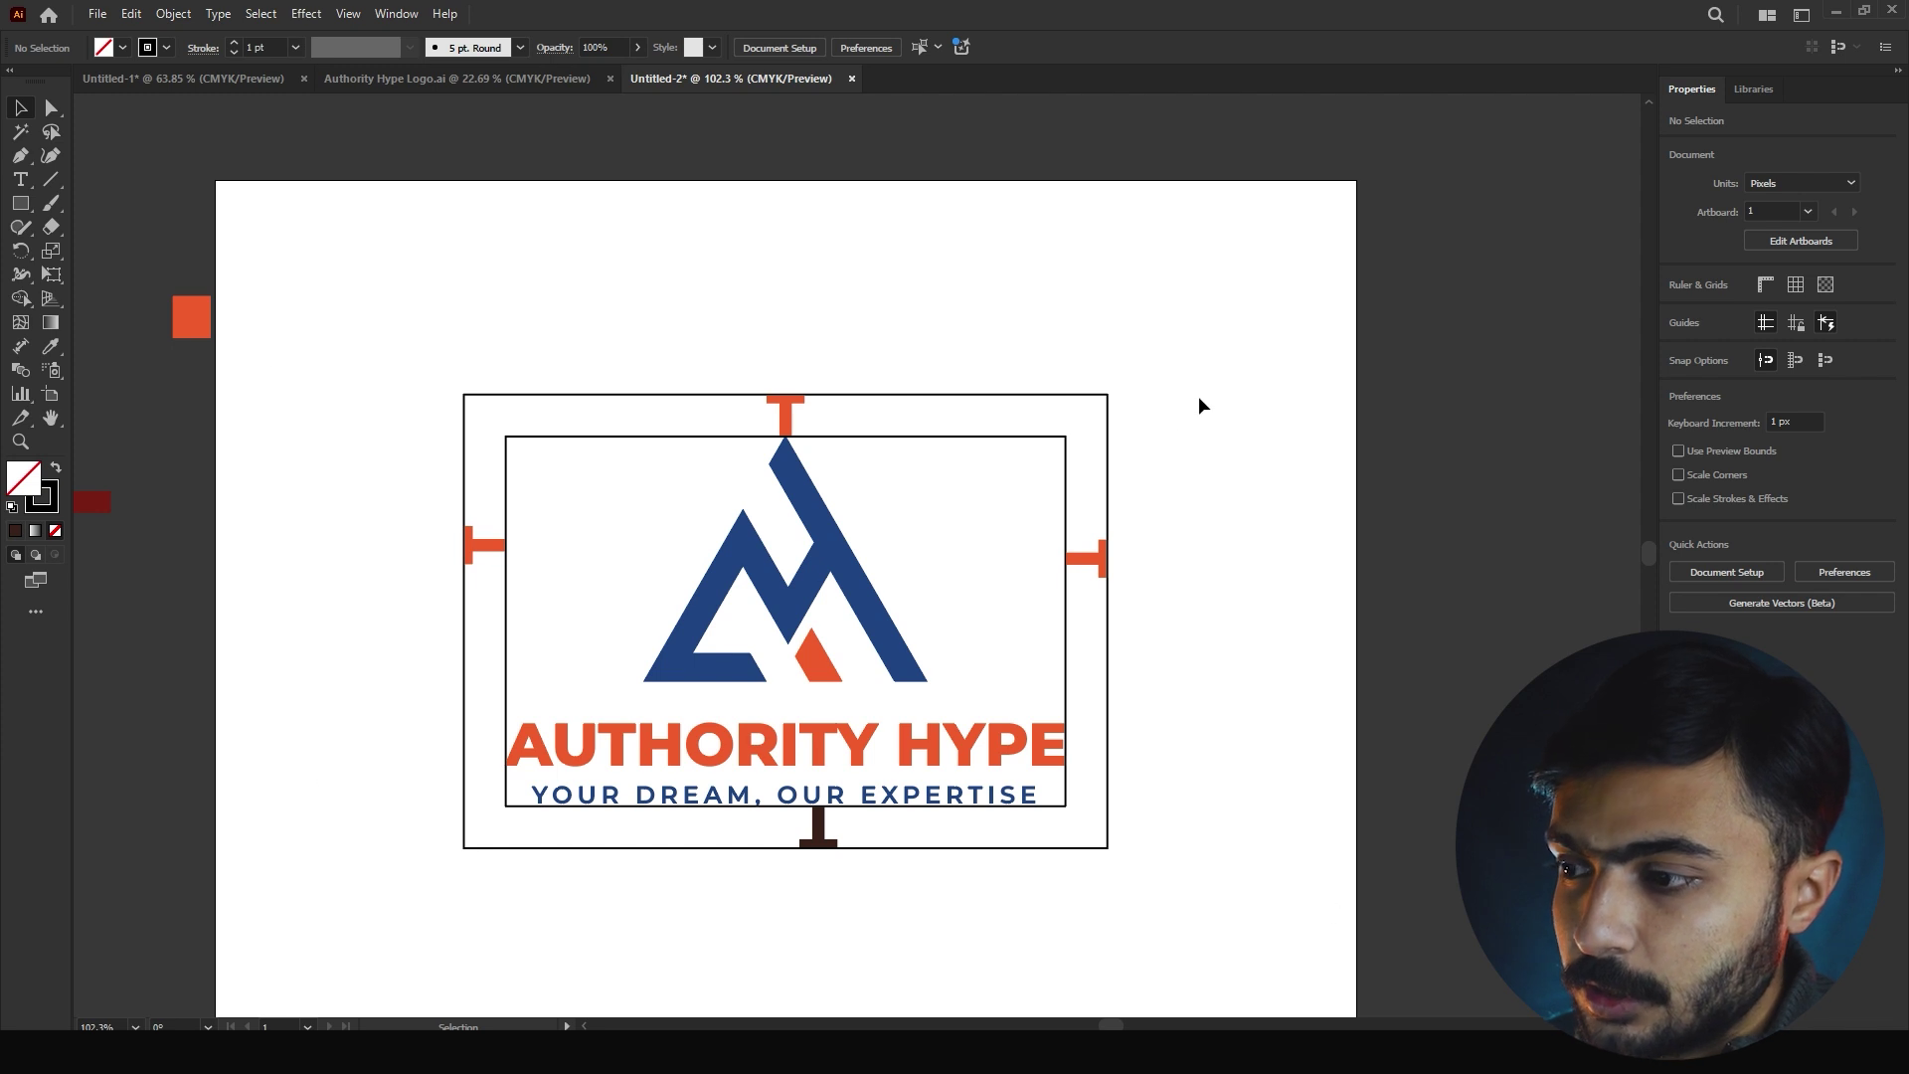
{"action": "left_click_drag", "start_coordinate": [1190, 683], "coordinate": [1184, 579]}
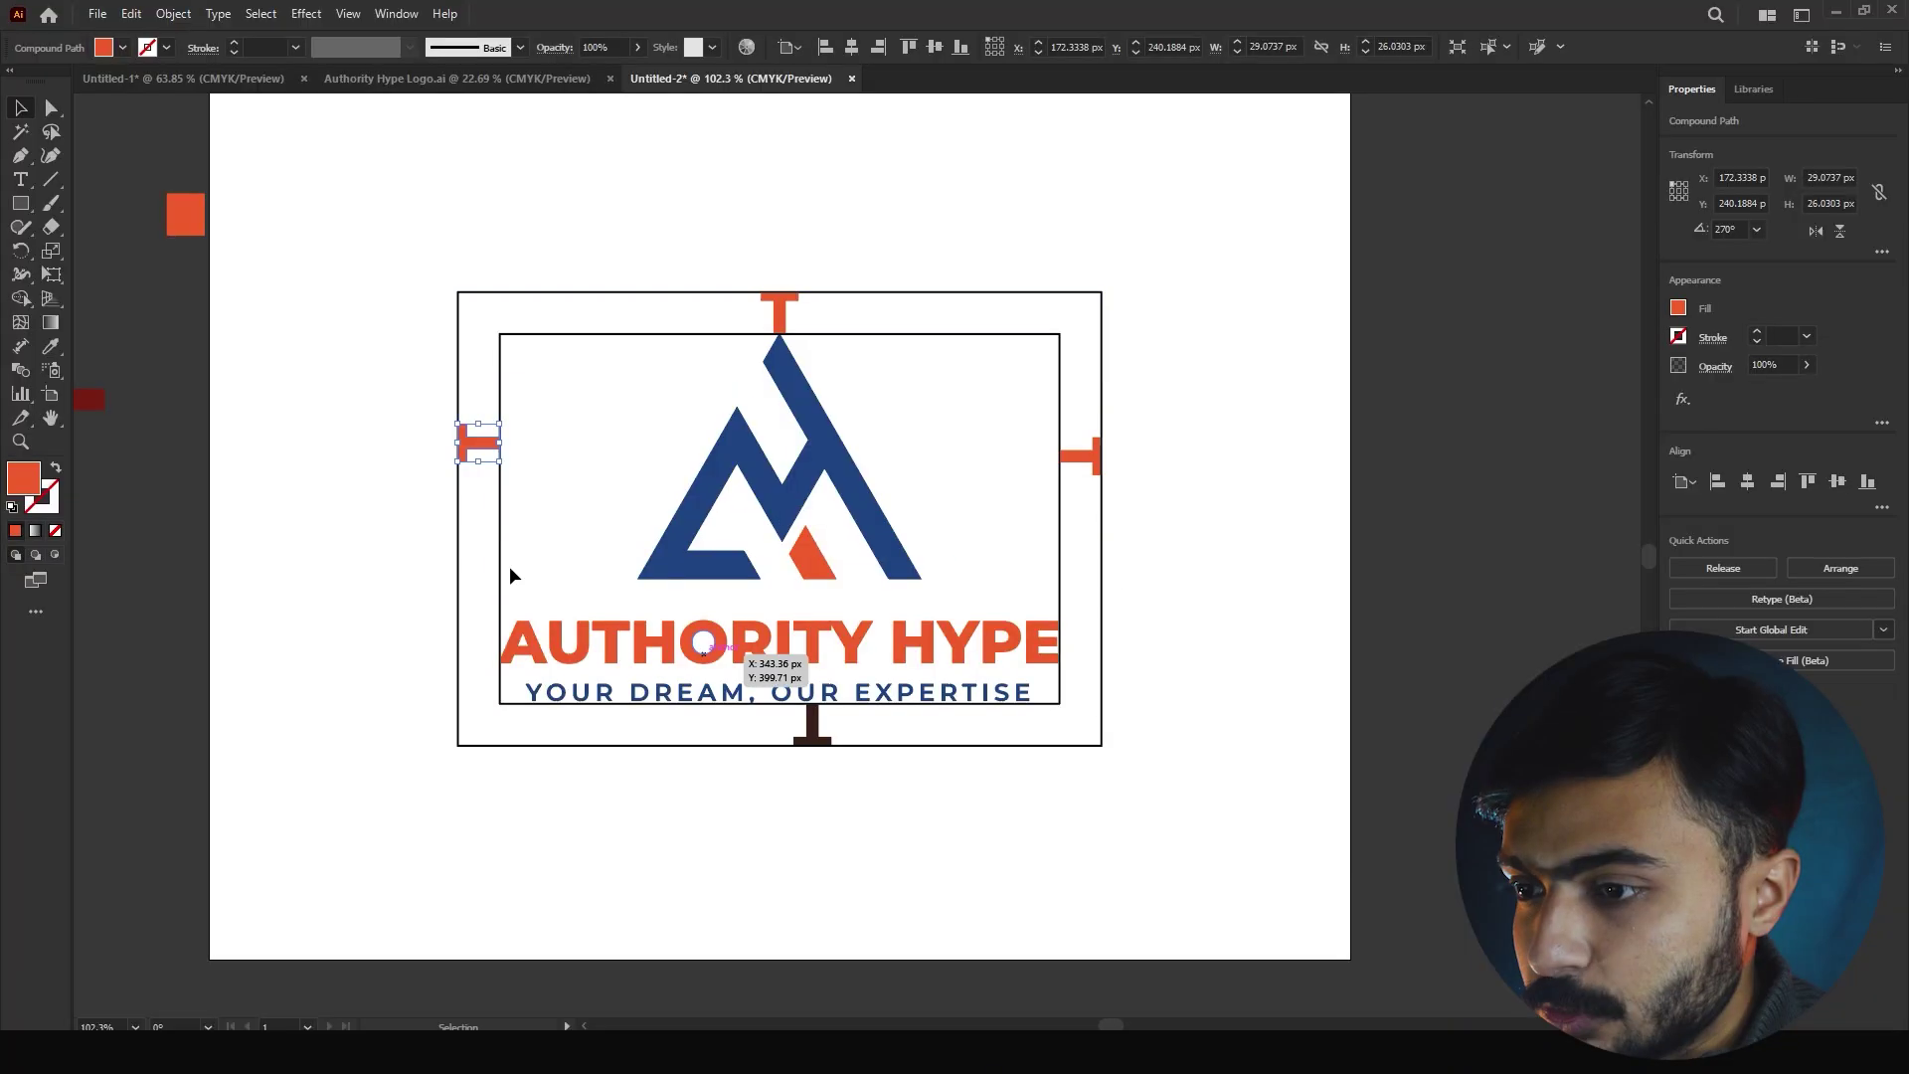
{"action": "key", "text": "z"}
{"action": "left_click", "coordinate": [1093, 538]}
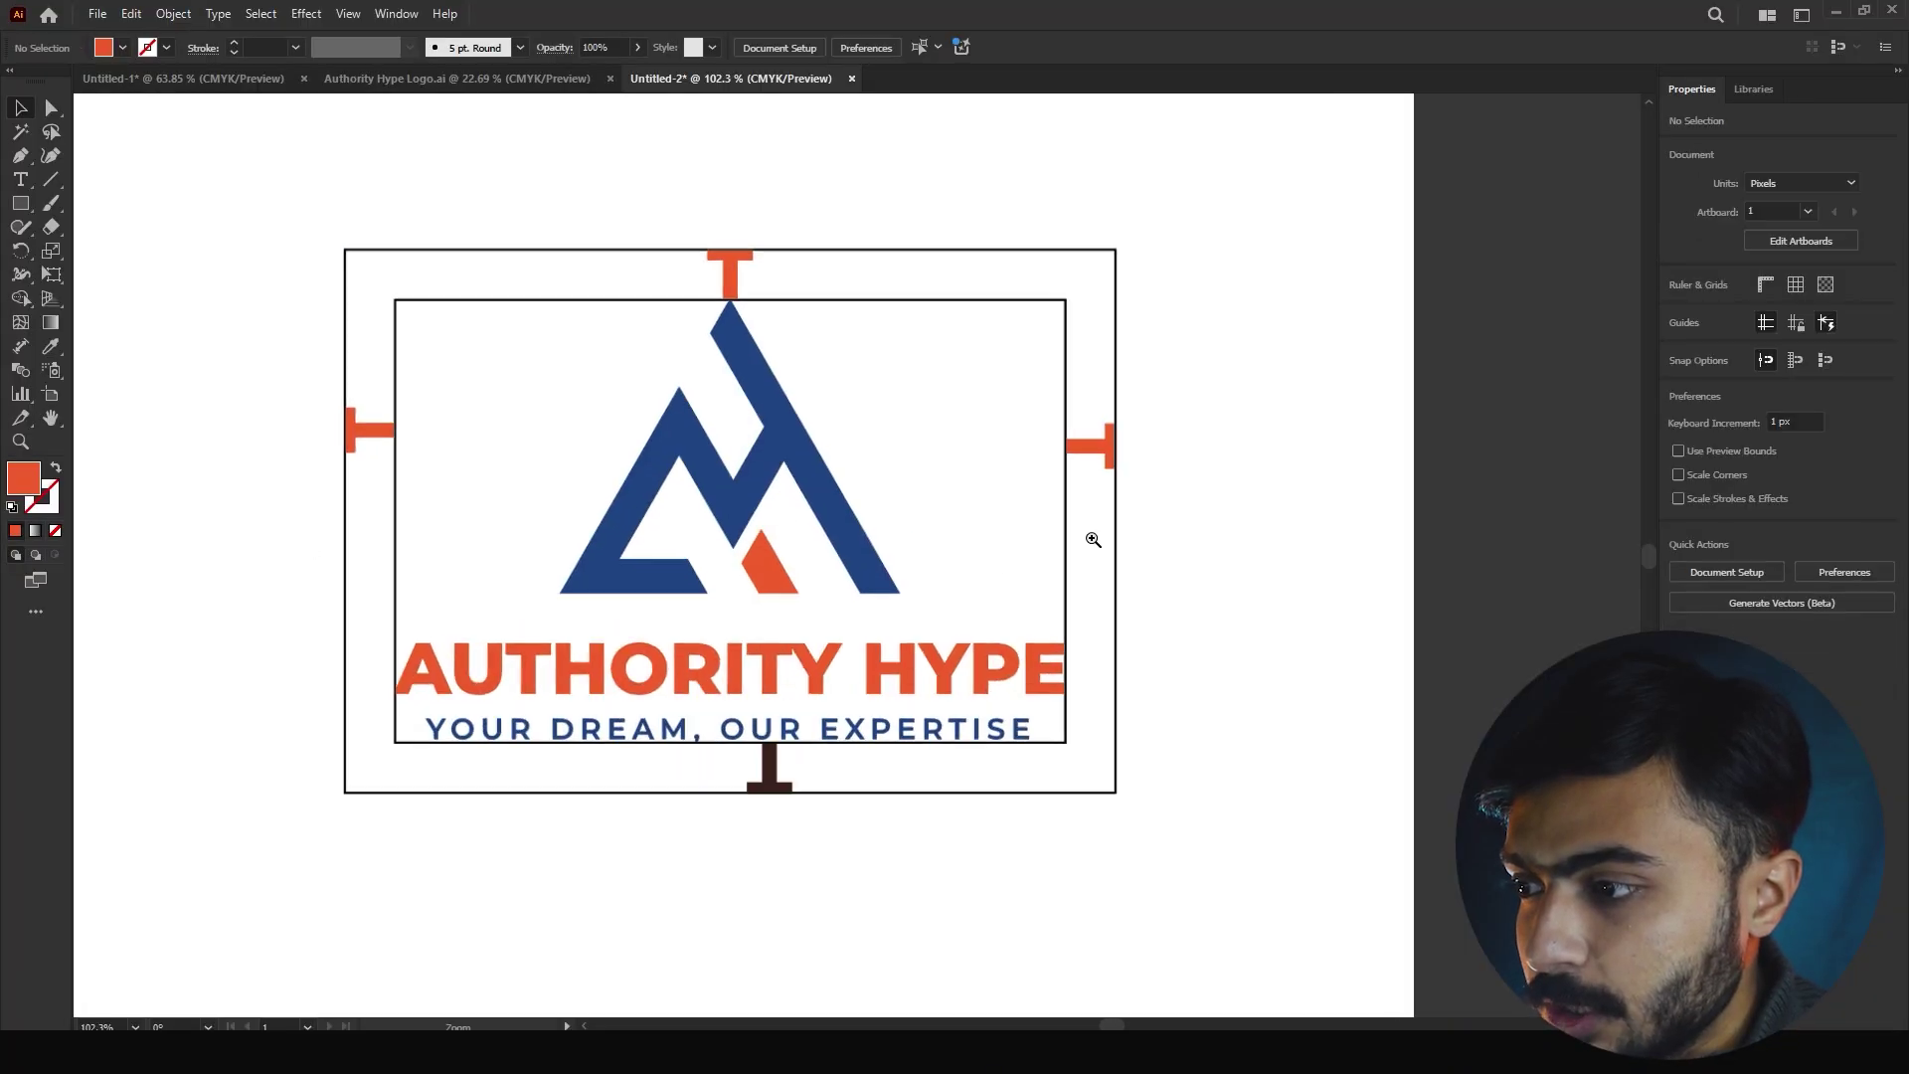
{"action": "key", "text": "v"}
{"action": "left_click", "coordinate": [1093, 444]}
{"action": "left_click", "coordinate": [326, 430], "text": "shift"}
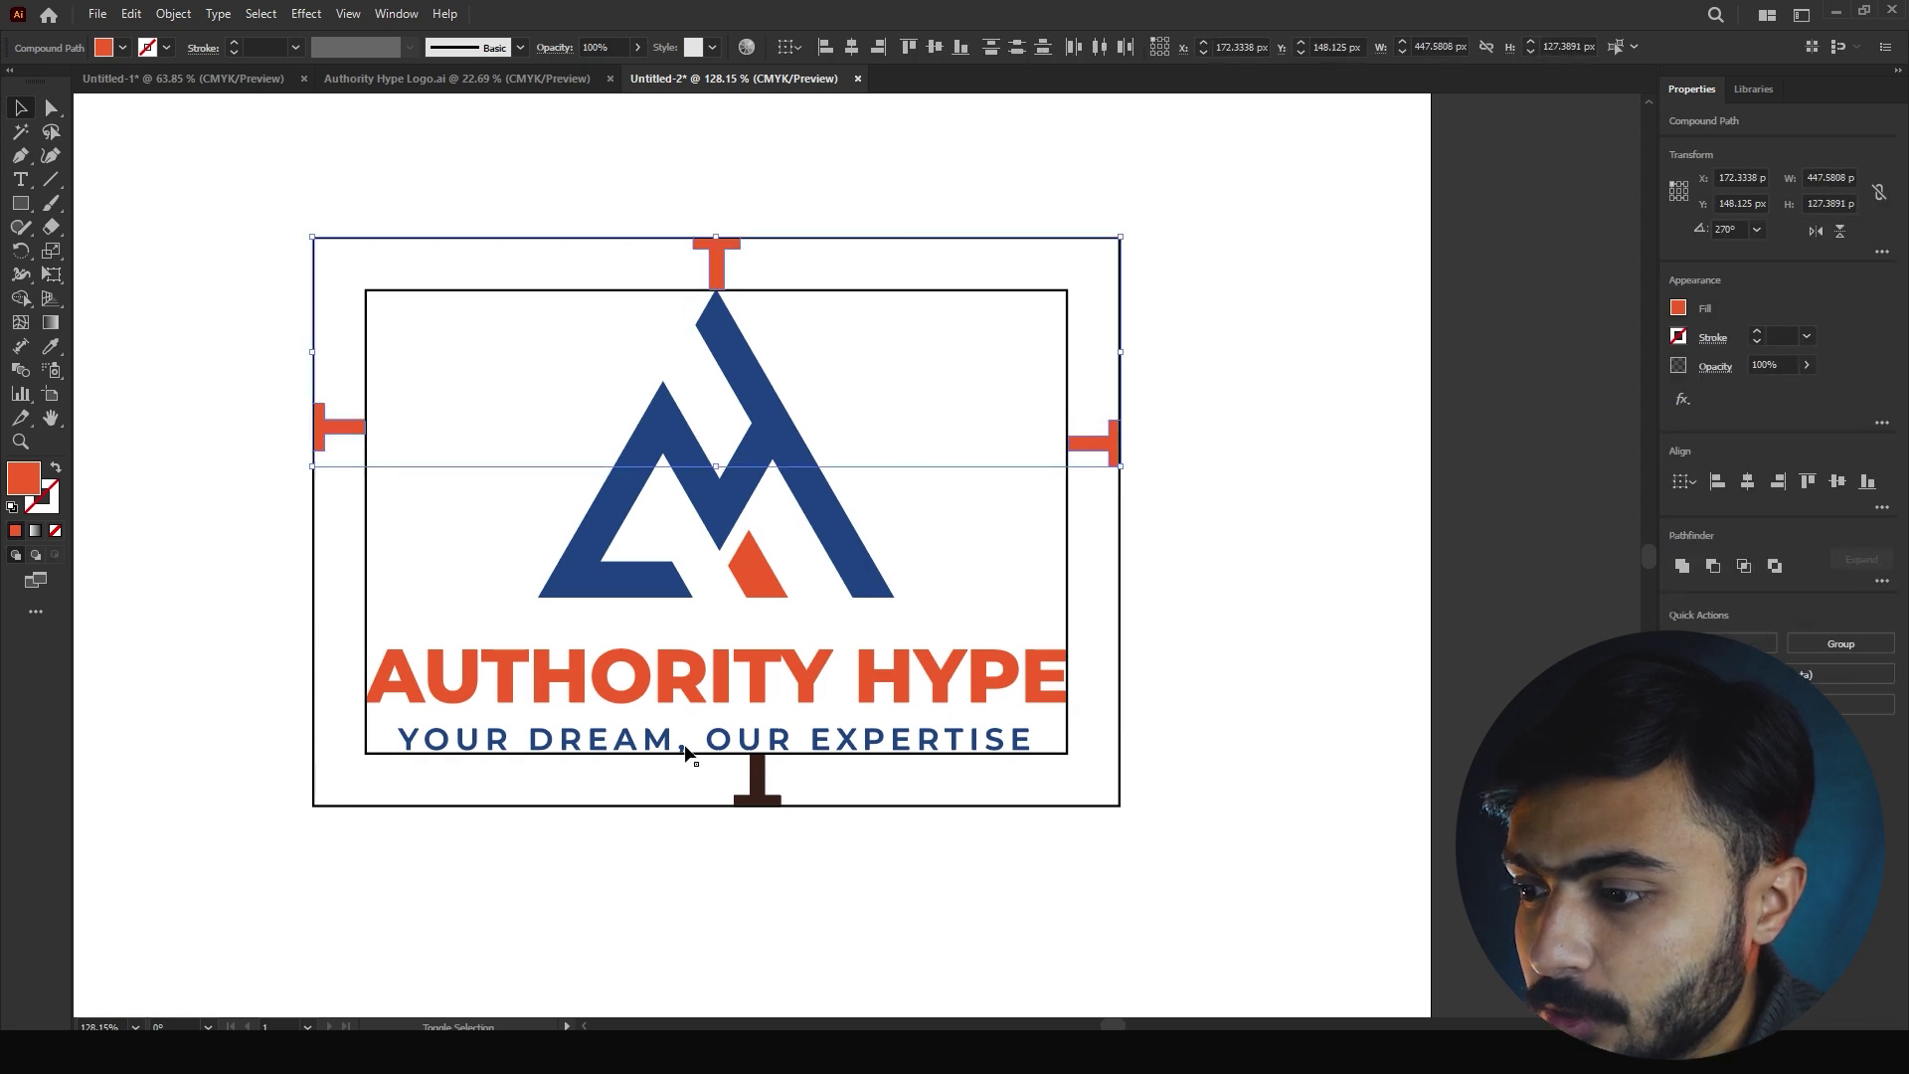
{"action": "left_click", "coordinate": [764, 786], "text": "shift"}
{"action": "key", "text": "Delete"}
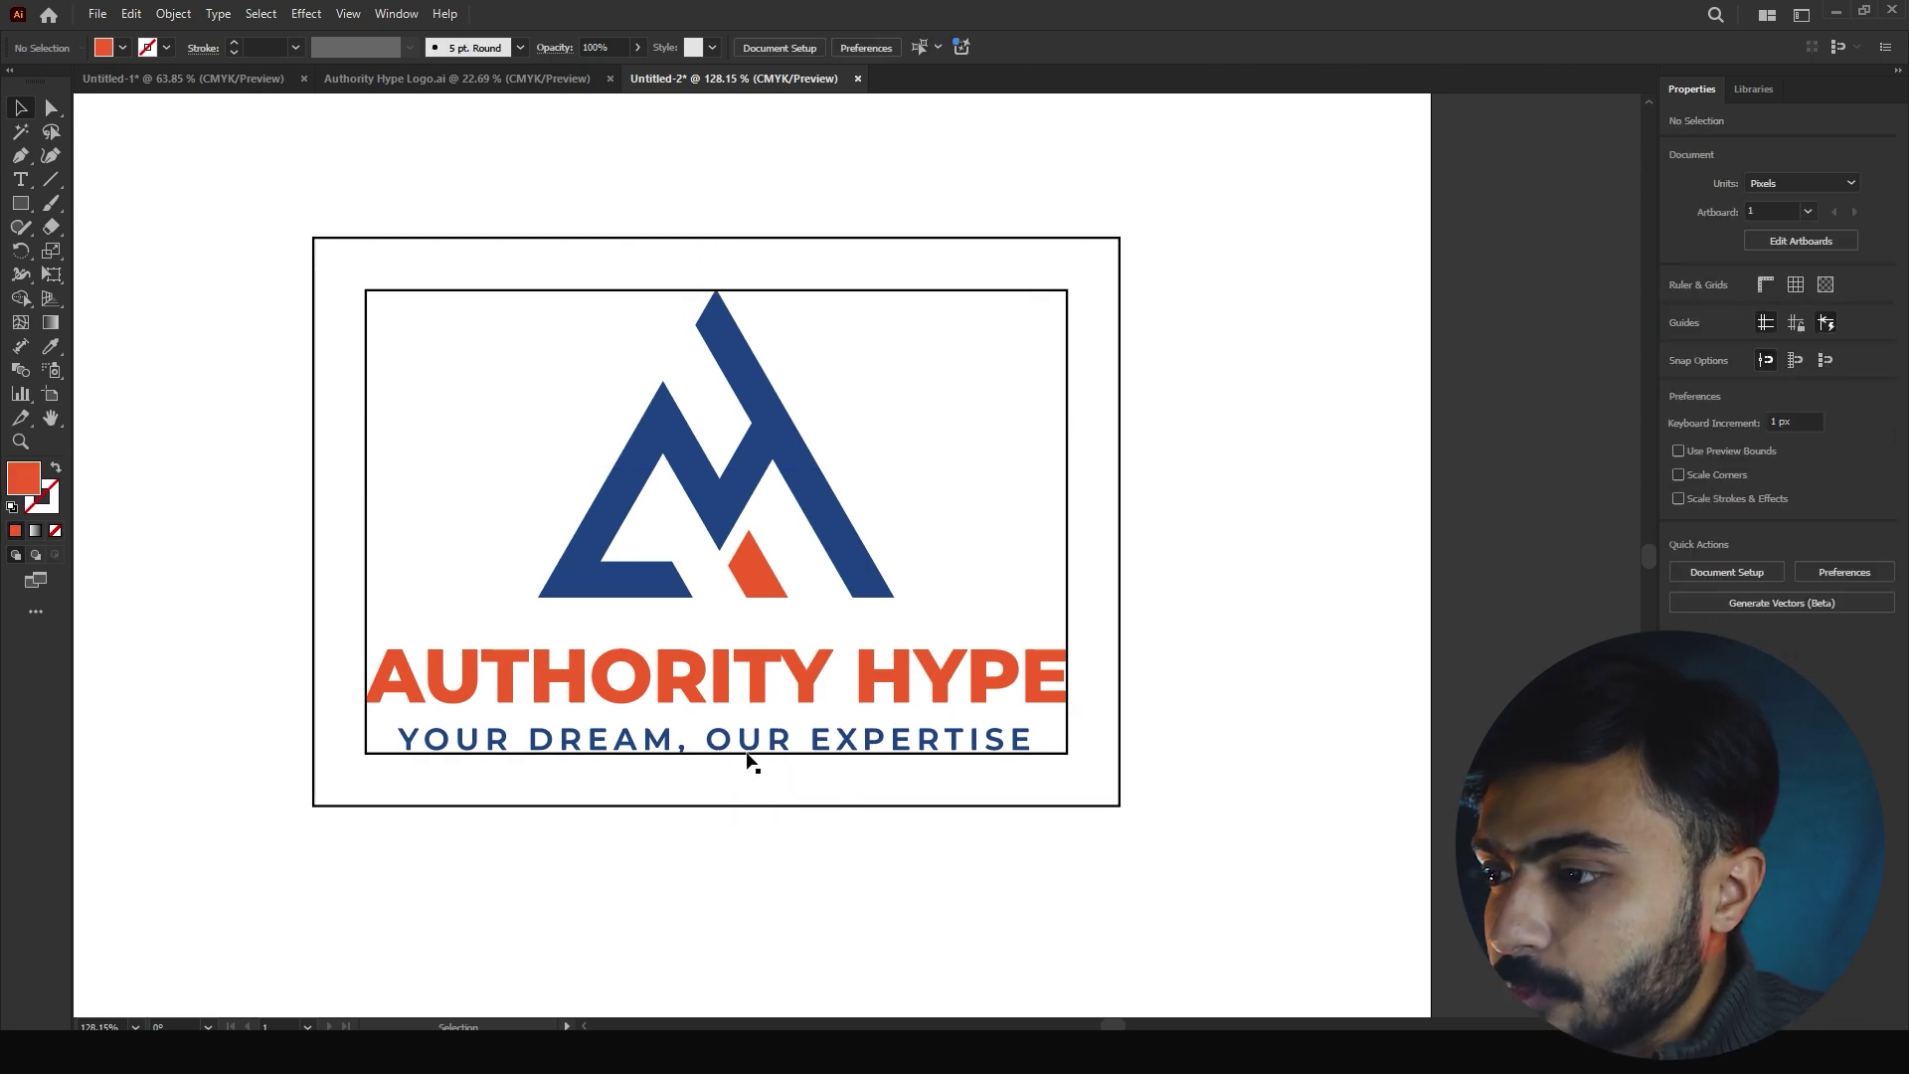
Draw an orange rectangle about 29 × 316 px that fills the left margin between the inner and outer outlines
{"action": "left_click", "coordinate": [20, 203]}
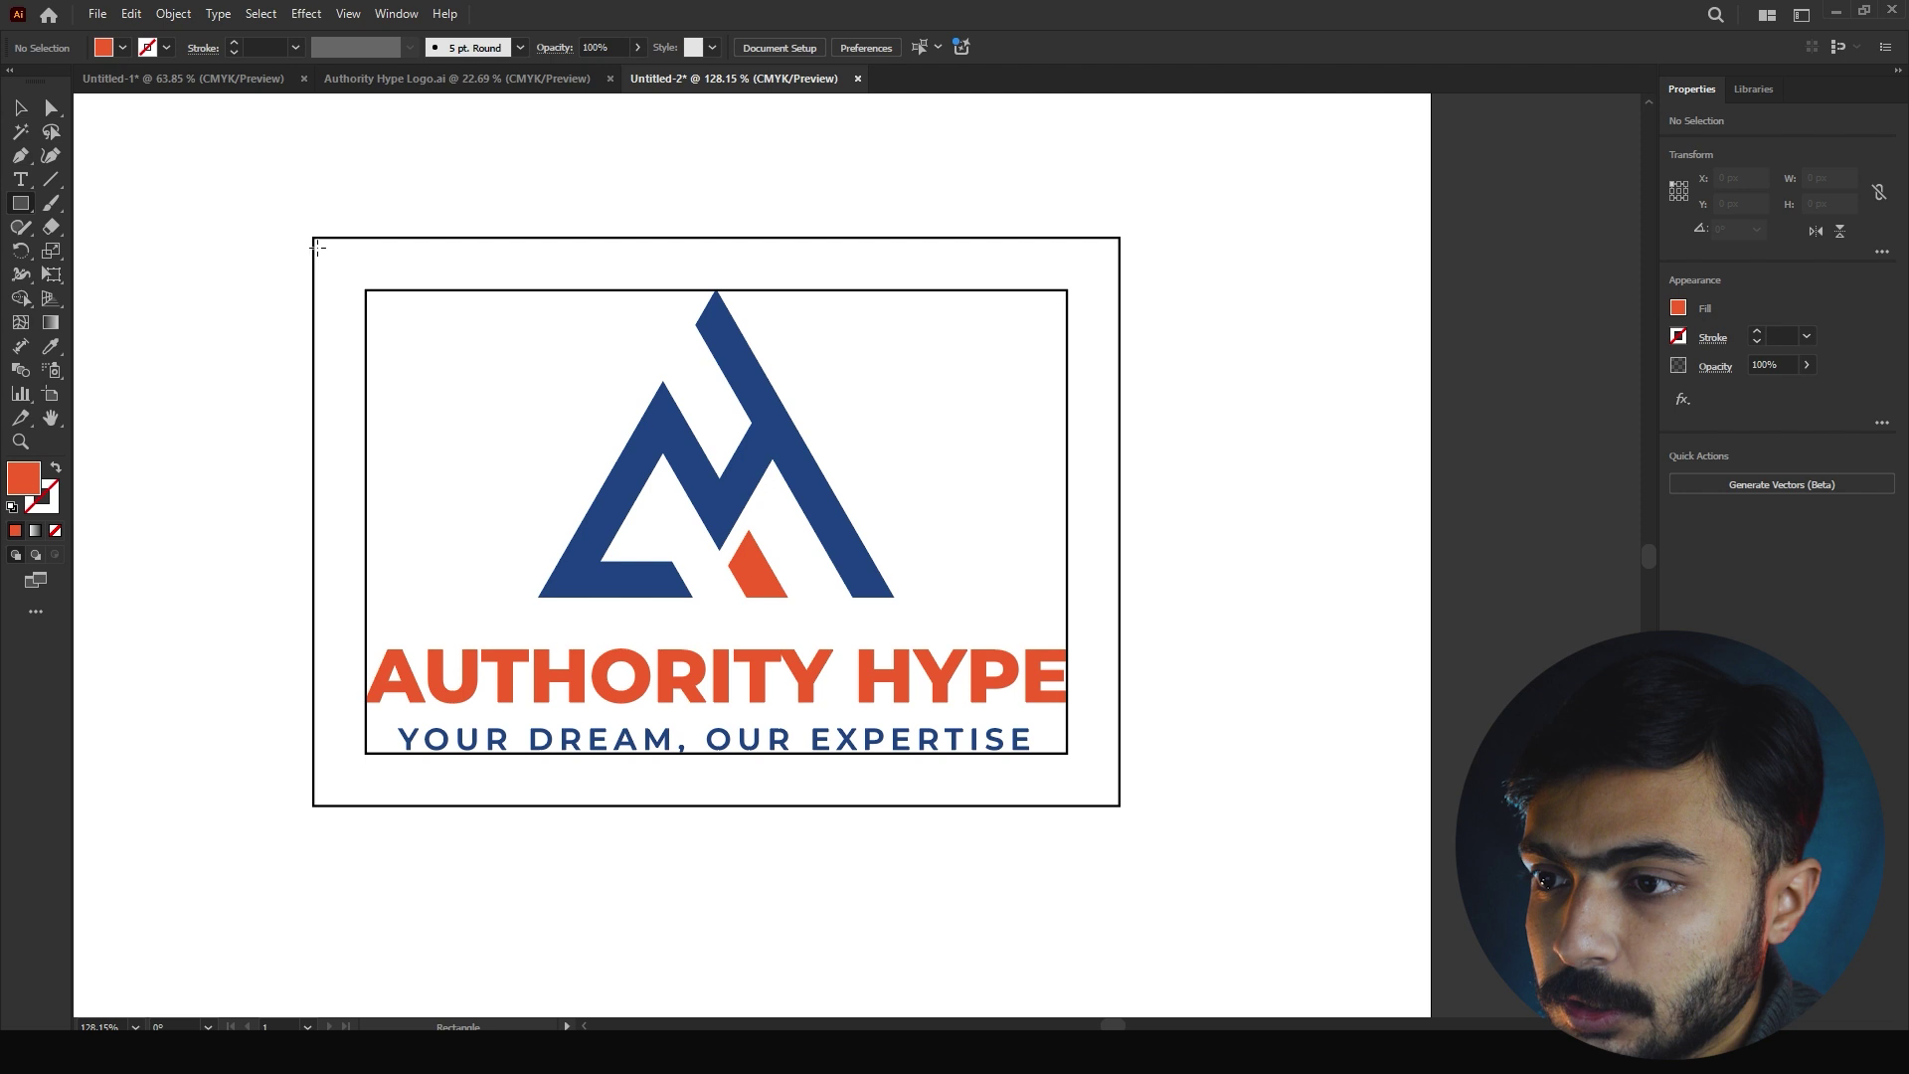
{"action": "left_click_drag", "start_coordinate": [315, 239], "coordinate": [367, 808]}
{"action": "key", "text": "v"}
Display the Swatches and place them beside the logo
{"action": "left_click", "coordinate": [396, 13]}
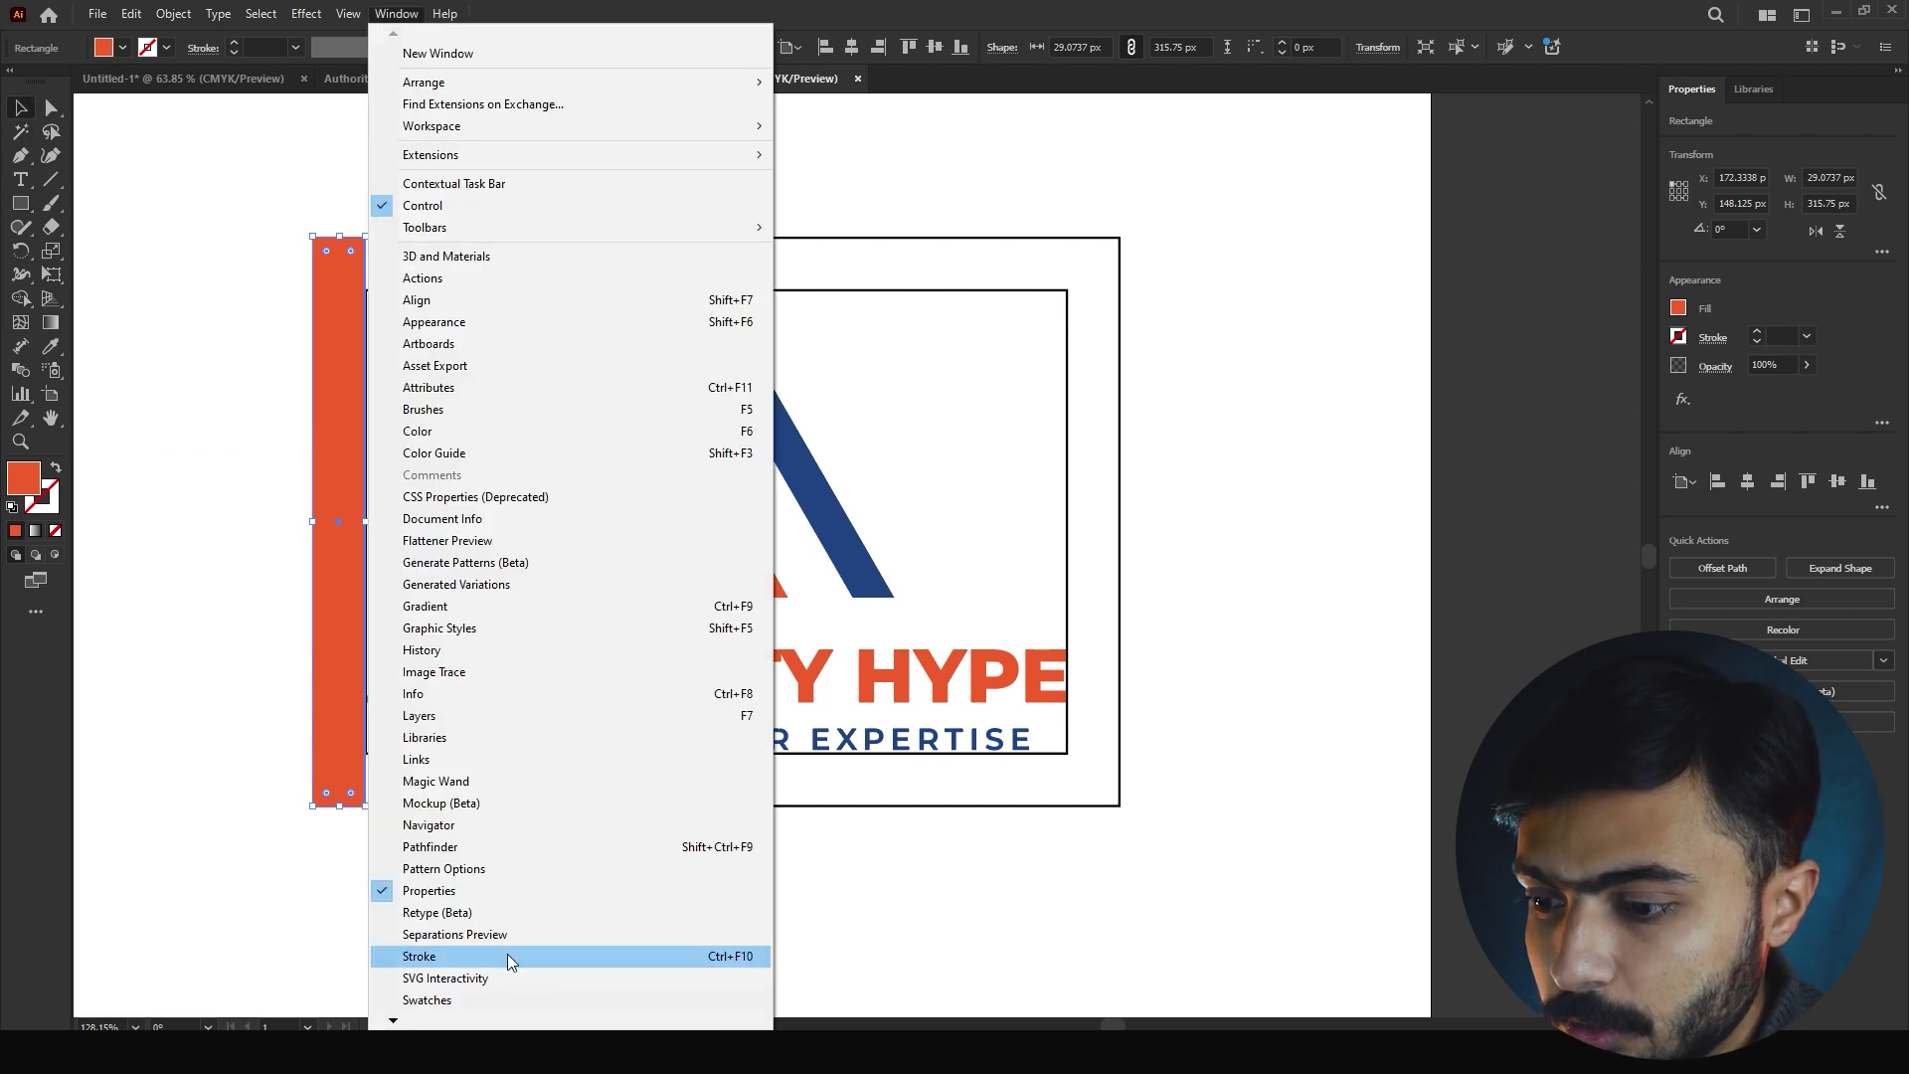
{"action": "left_click", "coordinate": [421, 1000]}
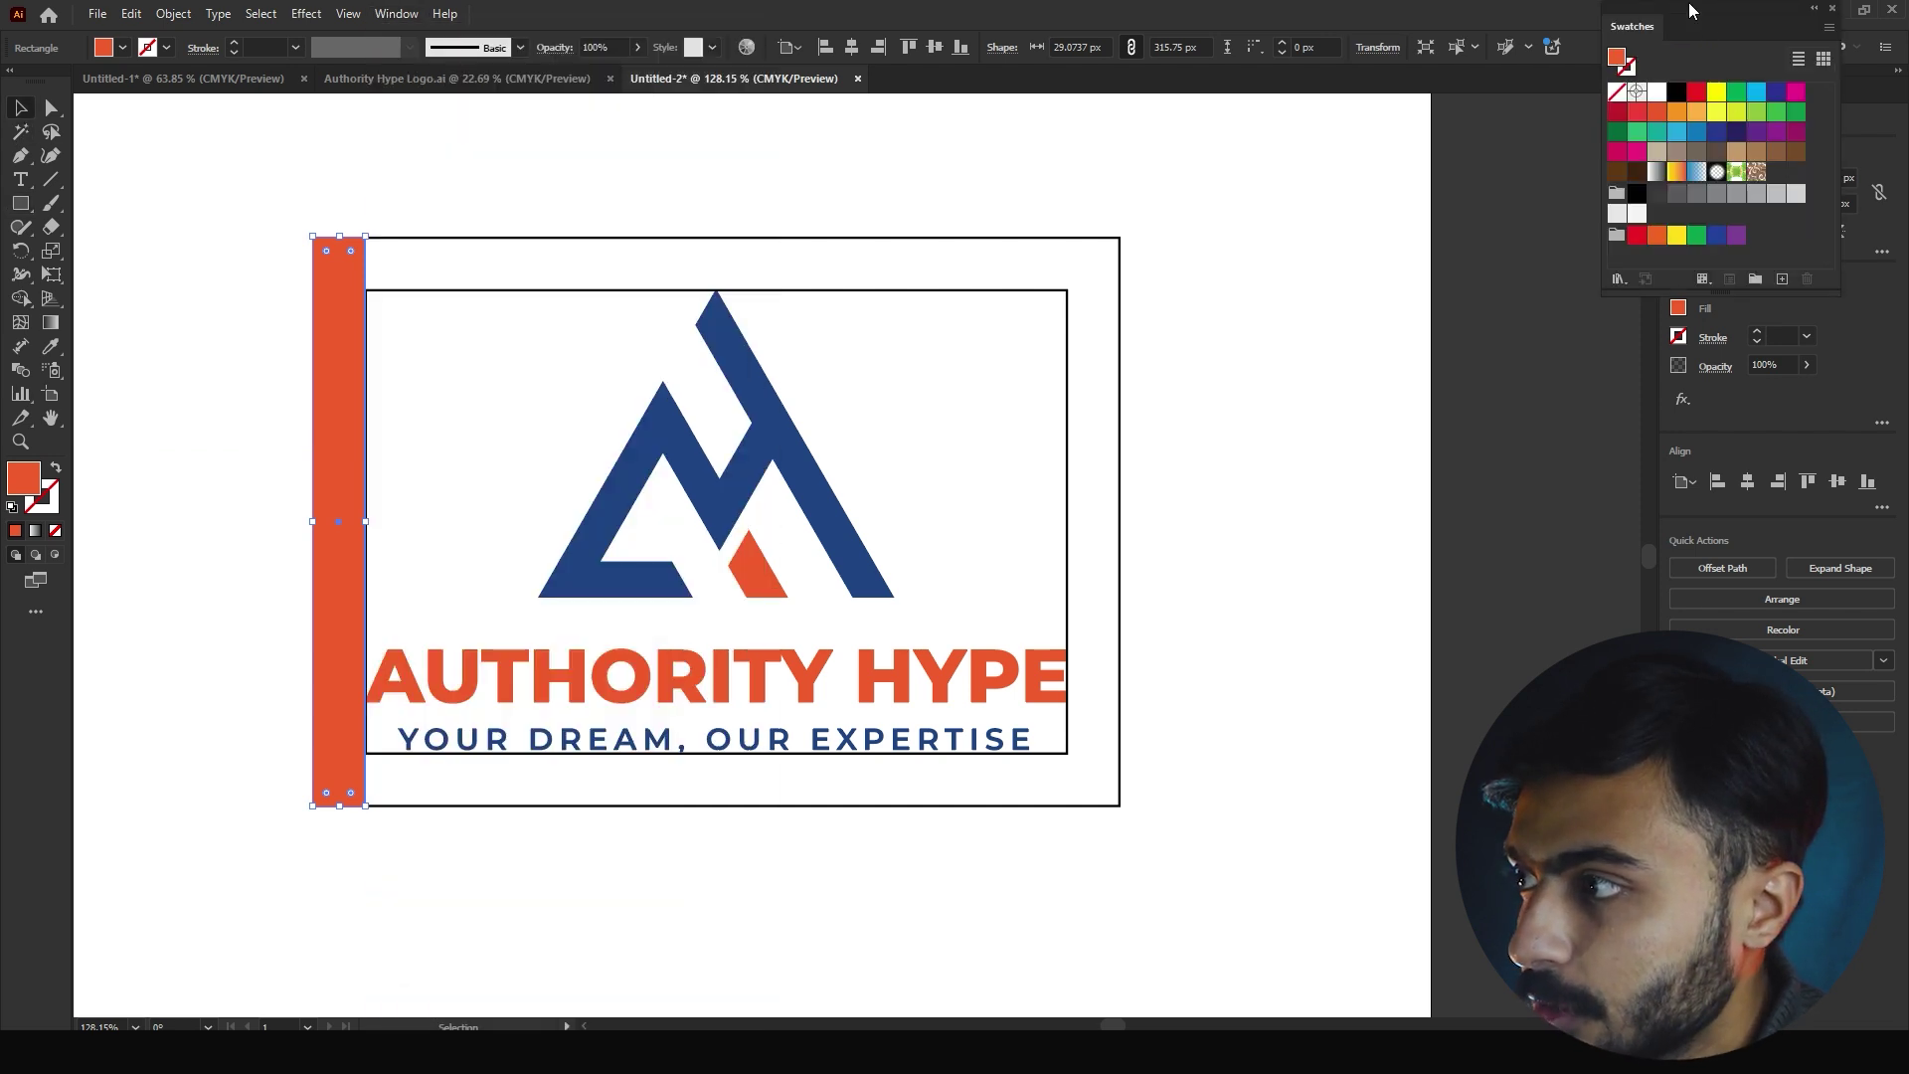
{"action": "left_click_drag", "start_coordinate": [1689, 3], "coordinate": [1355, 150]}
Examine up close how the orange strip's edges meet the inner and outer outlines
{"action": "left_click", "coordinate": [165, 358]}
{"action": "key", "text": "ctrl+space"}
{"action": "left_click_drag", "start_coordinate": [359, 462], "coordinate": [633, 551]}
{"action": "left_click", "coordinate": [338, 605]}
{"action": "key", "text": "ctrl+space"}
{"action": "left_click_drag", "start_coordinate": [334, 656], "coordinate": [707, 682]}
{"action": "left_click_drag", "start_coordinate": [459, 526], "coordinate": [472, 527]}
{"action": "key", "text": "ctrl+space"}
{"action": "left_click_drag", "start_coordinate": [695, 533], "coordinate": [378, 529]}
{"action": "key", "text": "space"}
{"action": "left_click_drag", "start_coordinate": [827, 524], "coordinate": [659, 508]}
{"action": "left_click", "coordinate": [620, 463]}
Copy the orange strip into the right margin and align the strips with the outer rectangle's side edges
{"action": "left_click_drag", "start_coordinate": [454, 428], "coordinate": [1104, 444]}
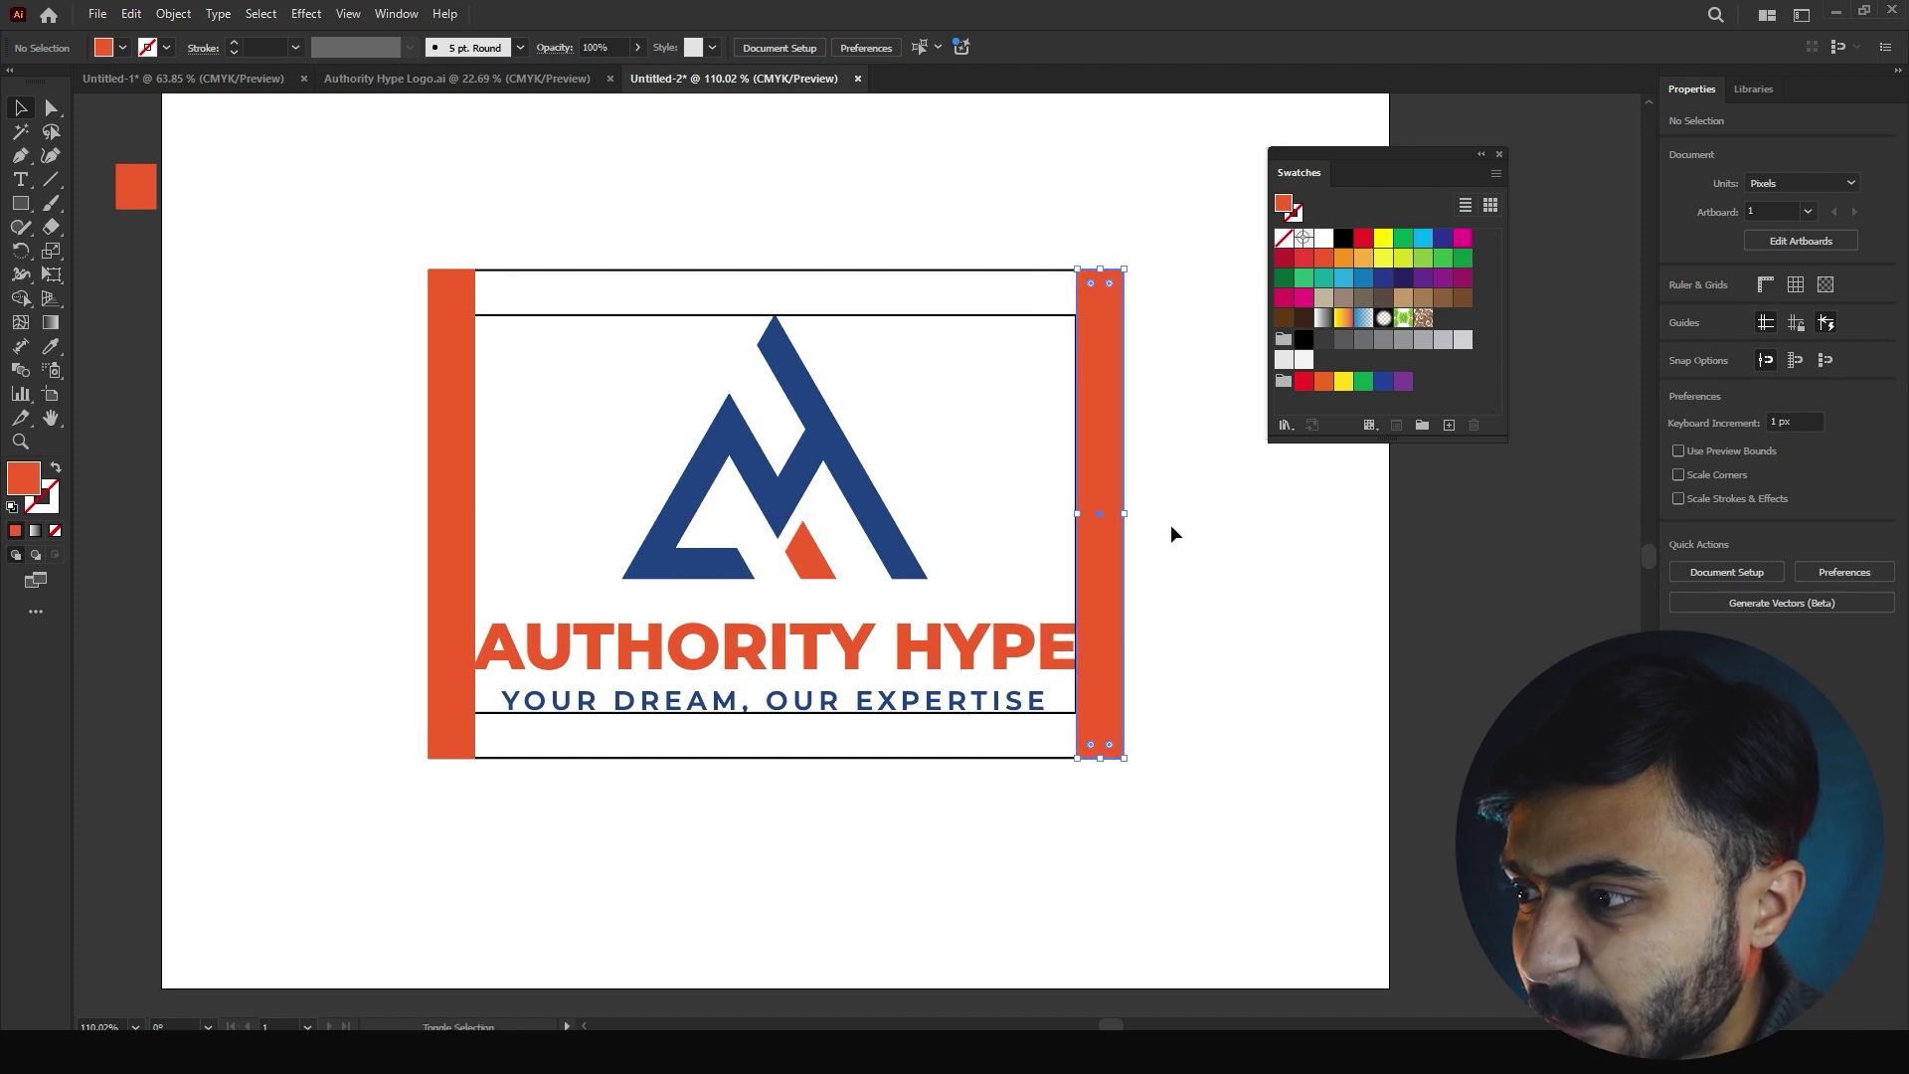
{"action": "left_click", "coordinate": [1022, 270], "text": "shift"}
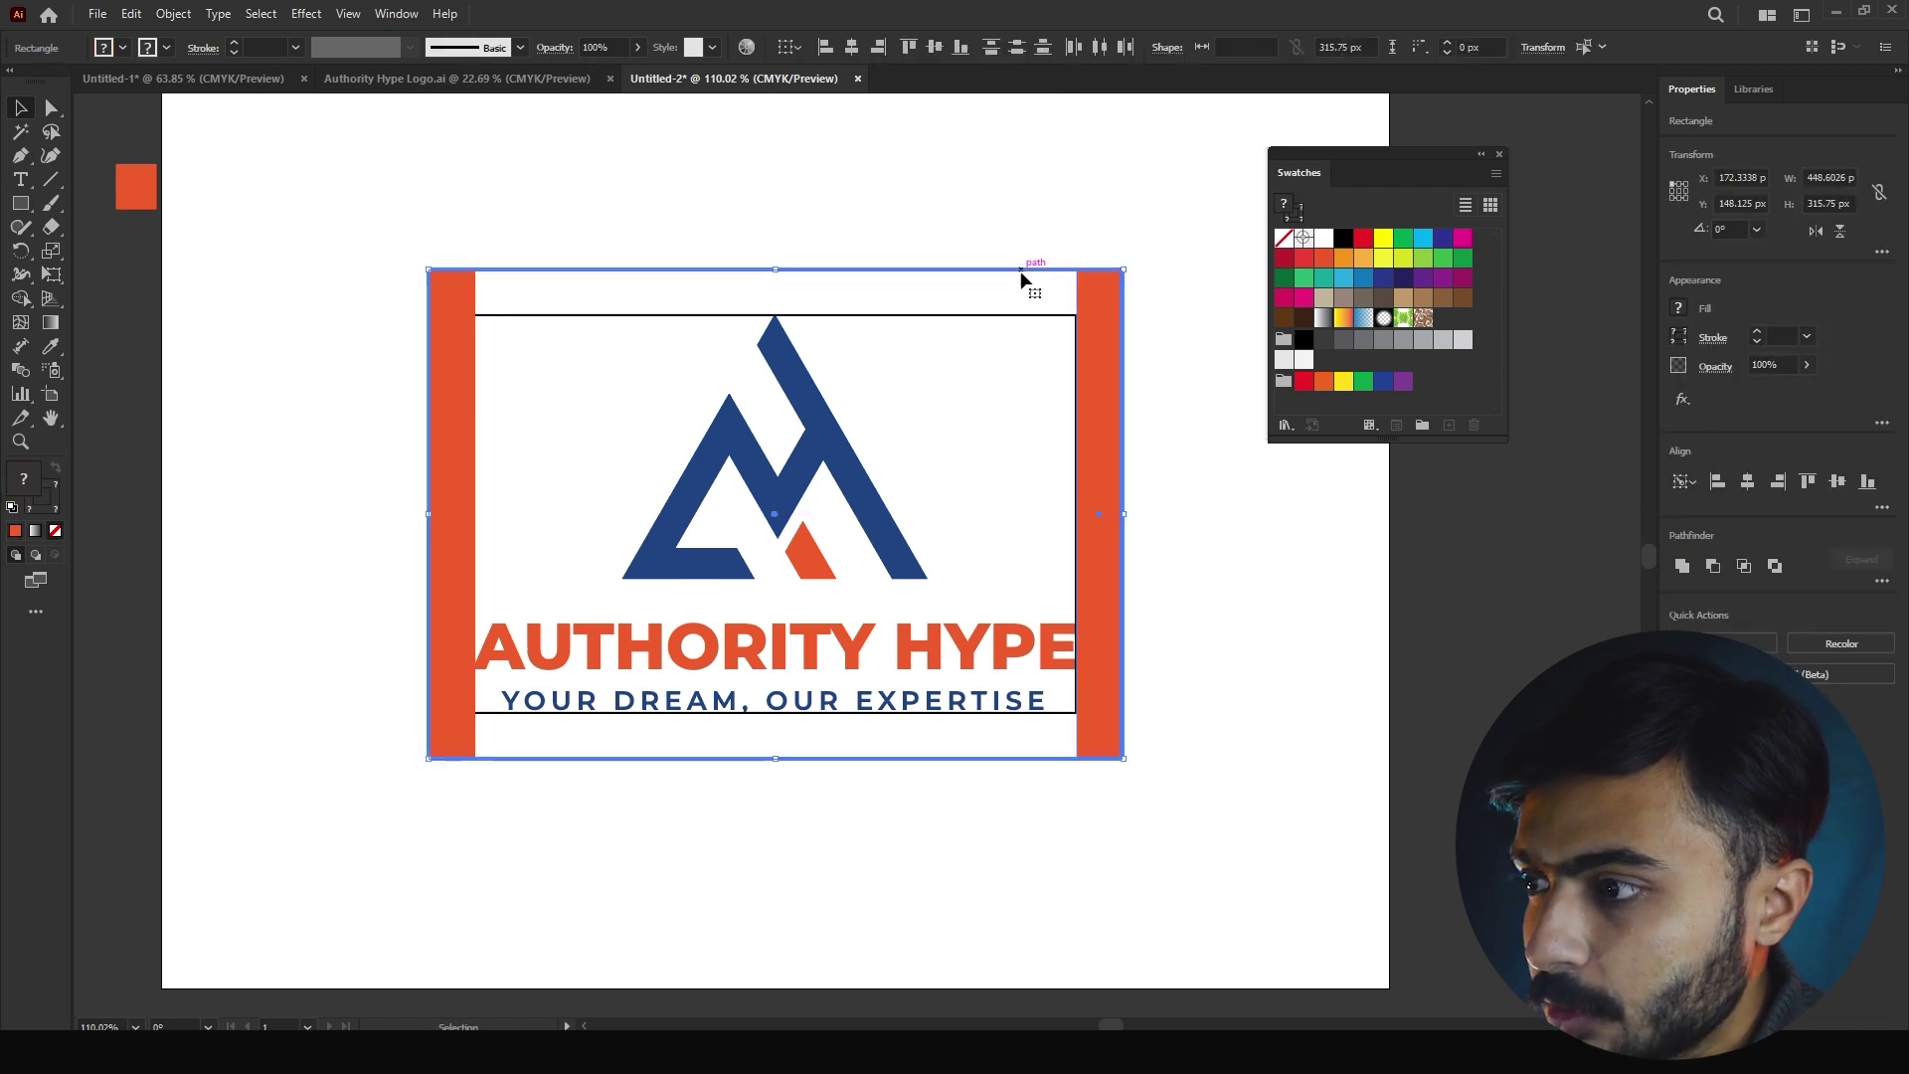
{"action": "left_click", "coordinate": [362, 392]}
{"action": "left_click", "coordinate": [438, 312]}
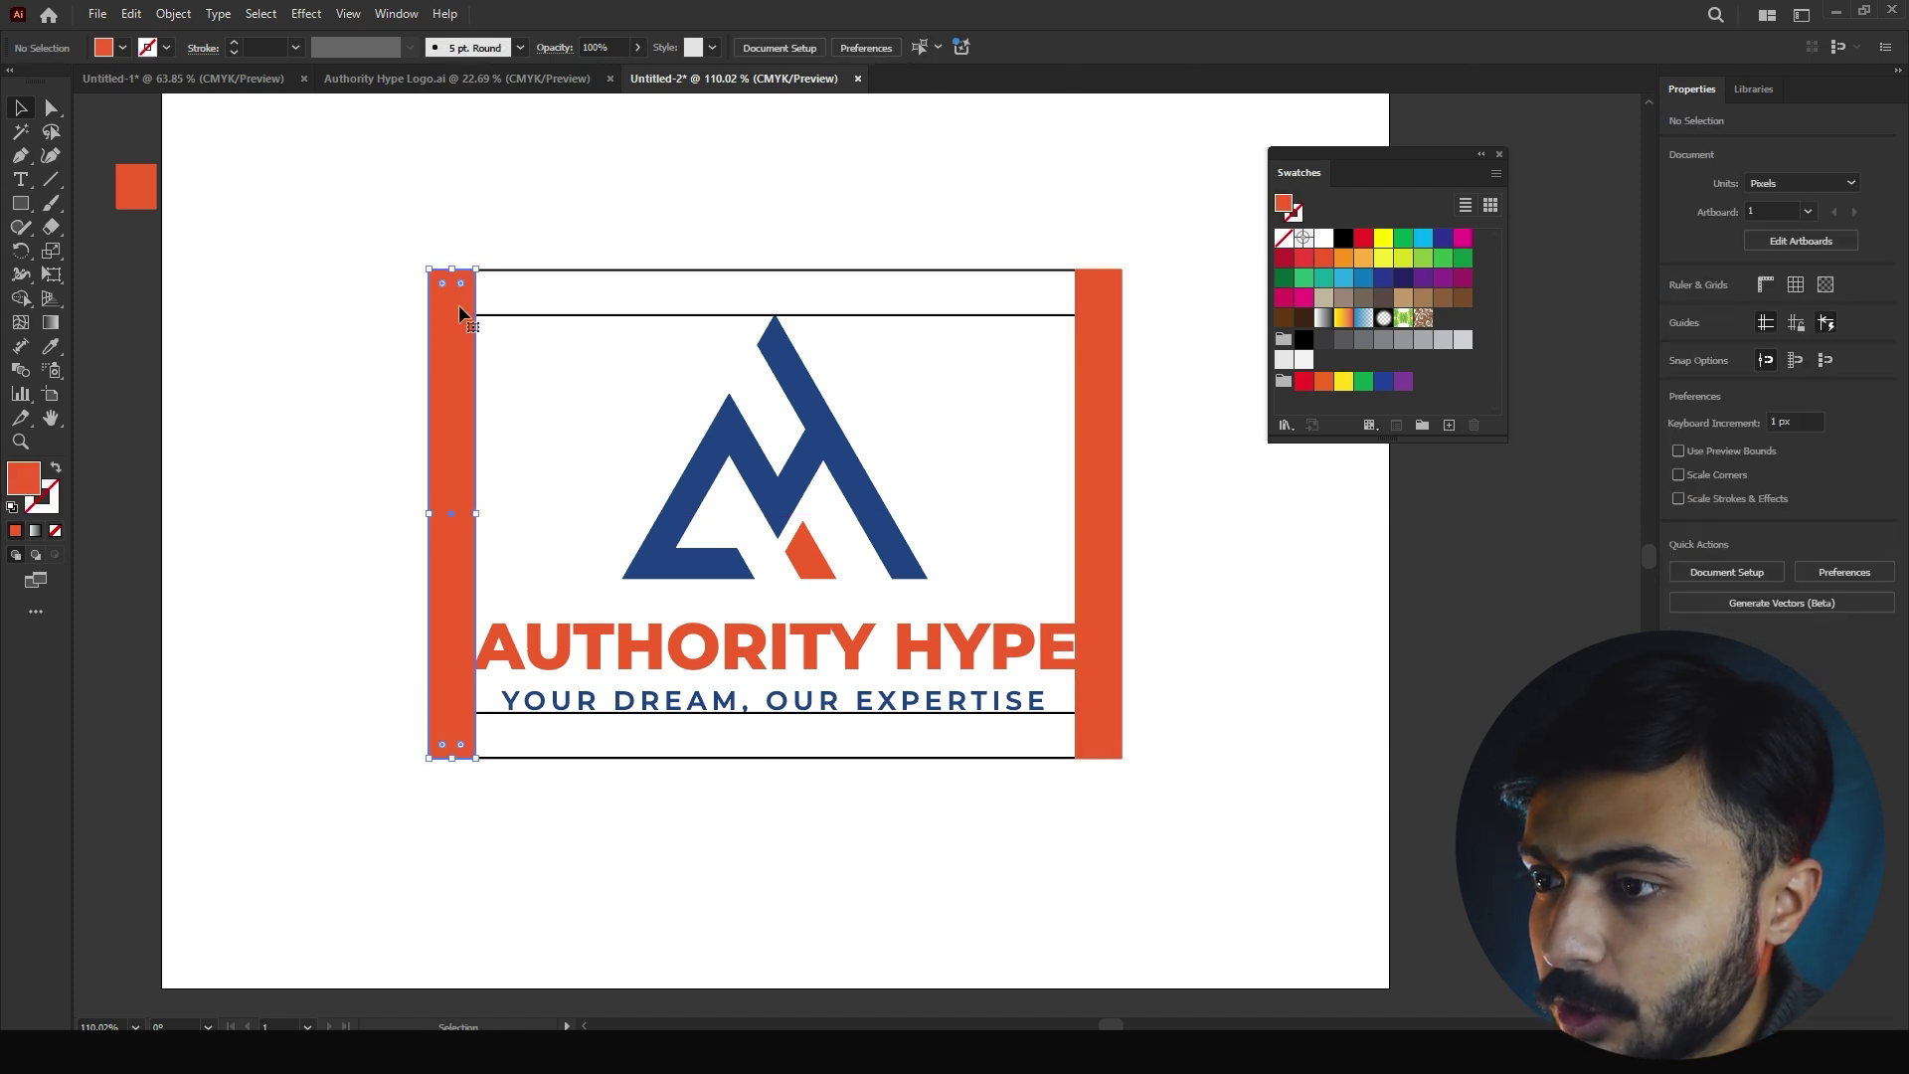
{"action": "left_click", "coordinate": [539, 267], "text": "shift"}
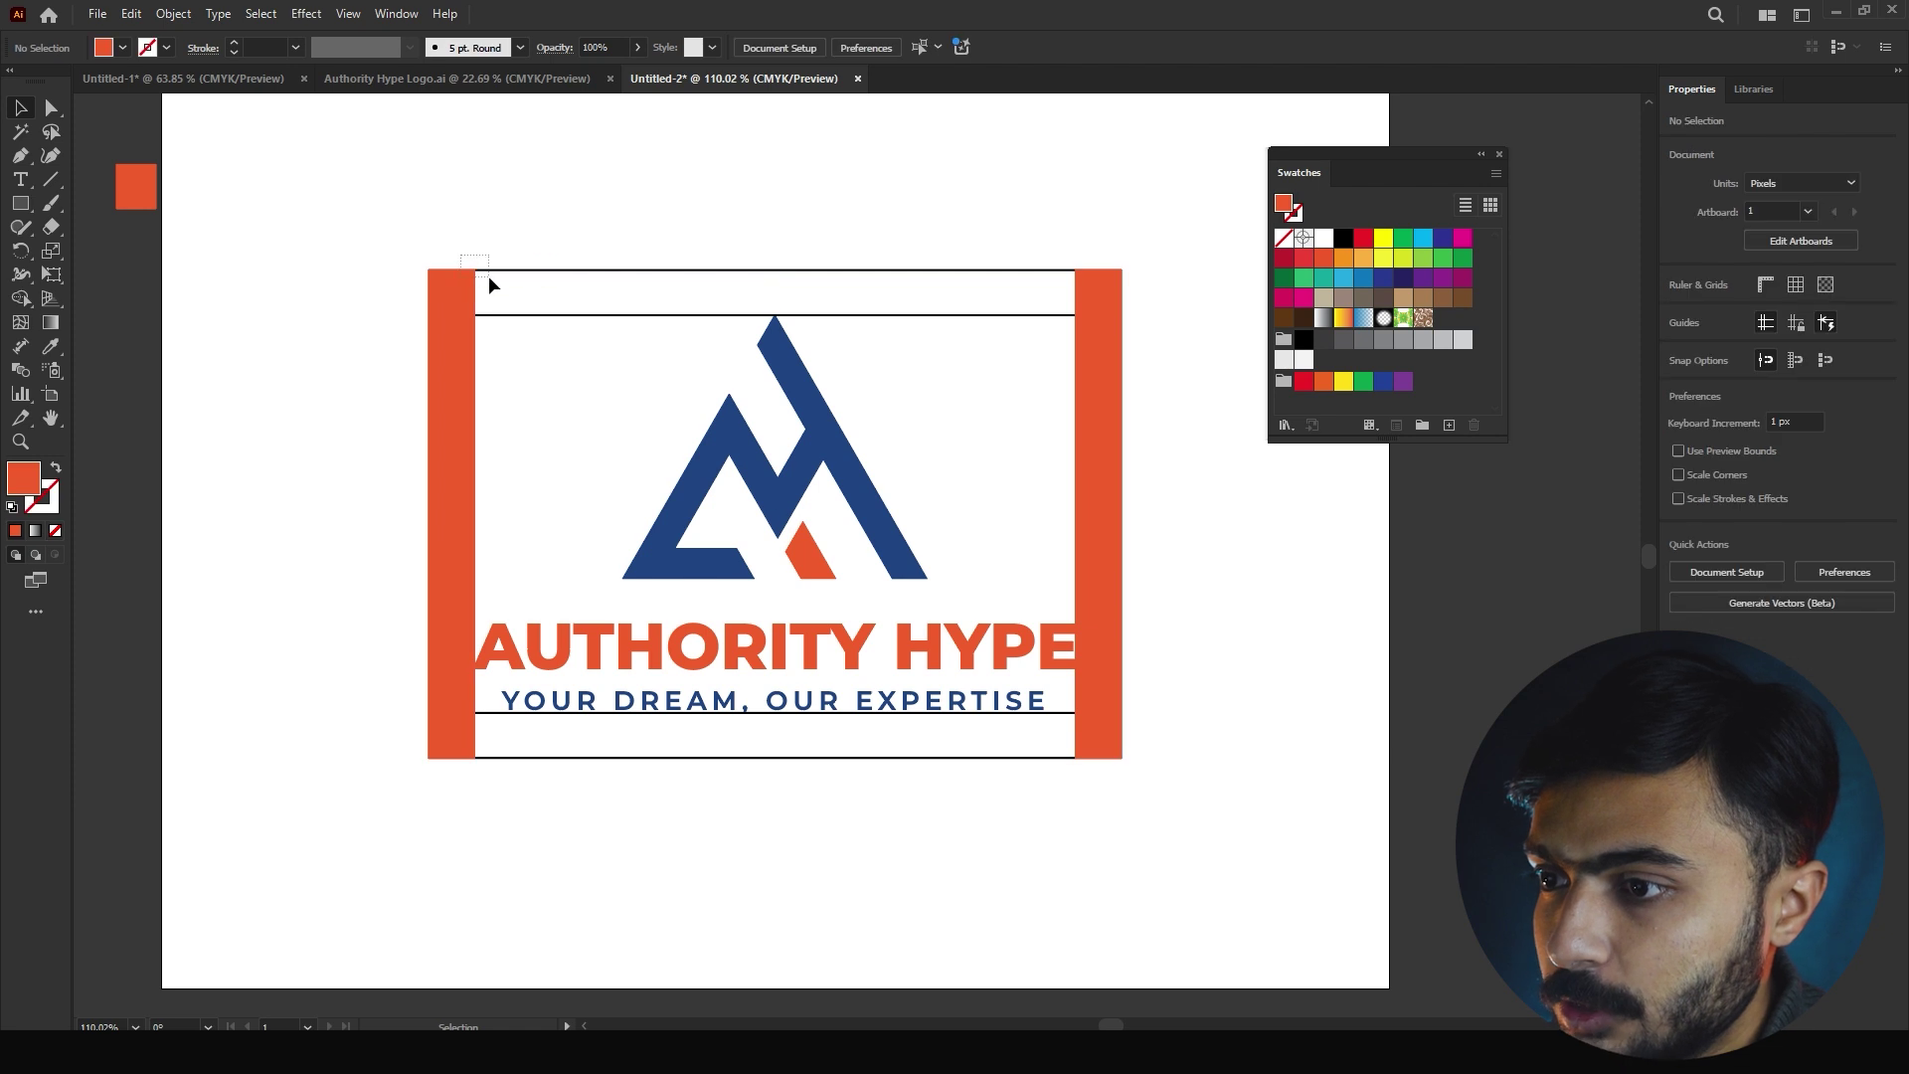
{"action": "left_click", "coordinate": [1158, 461]}
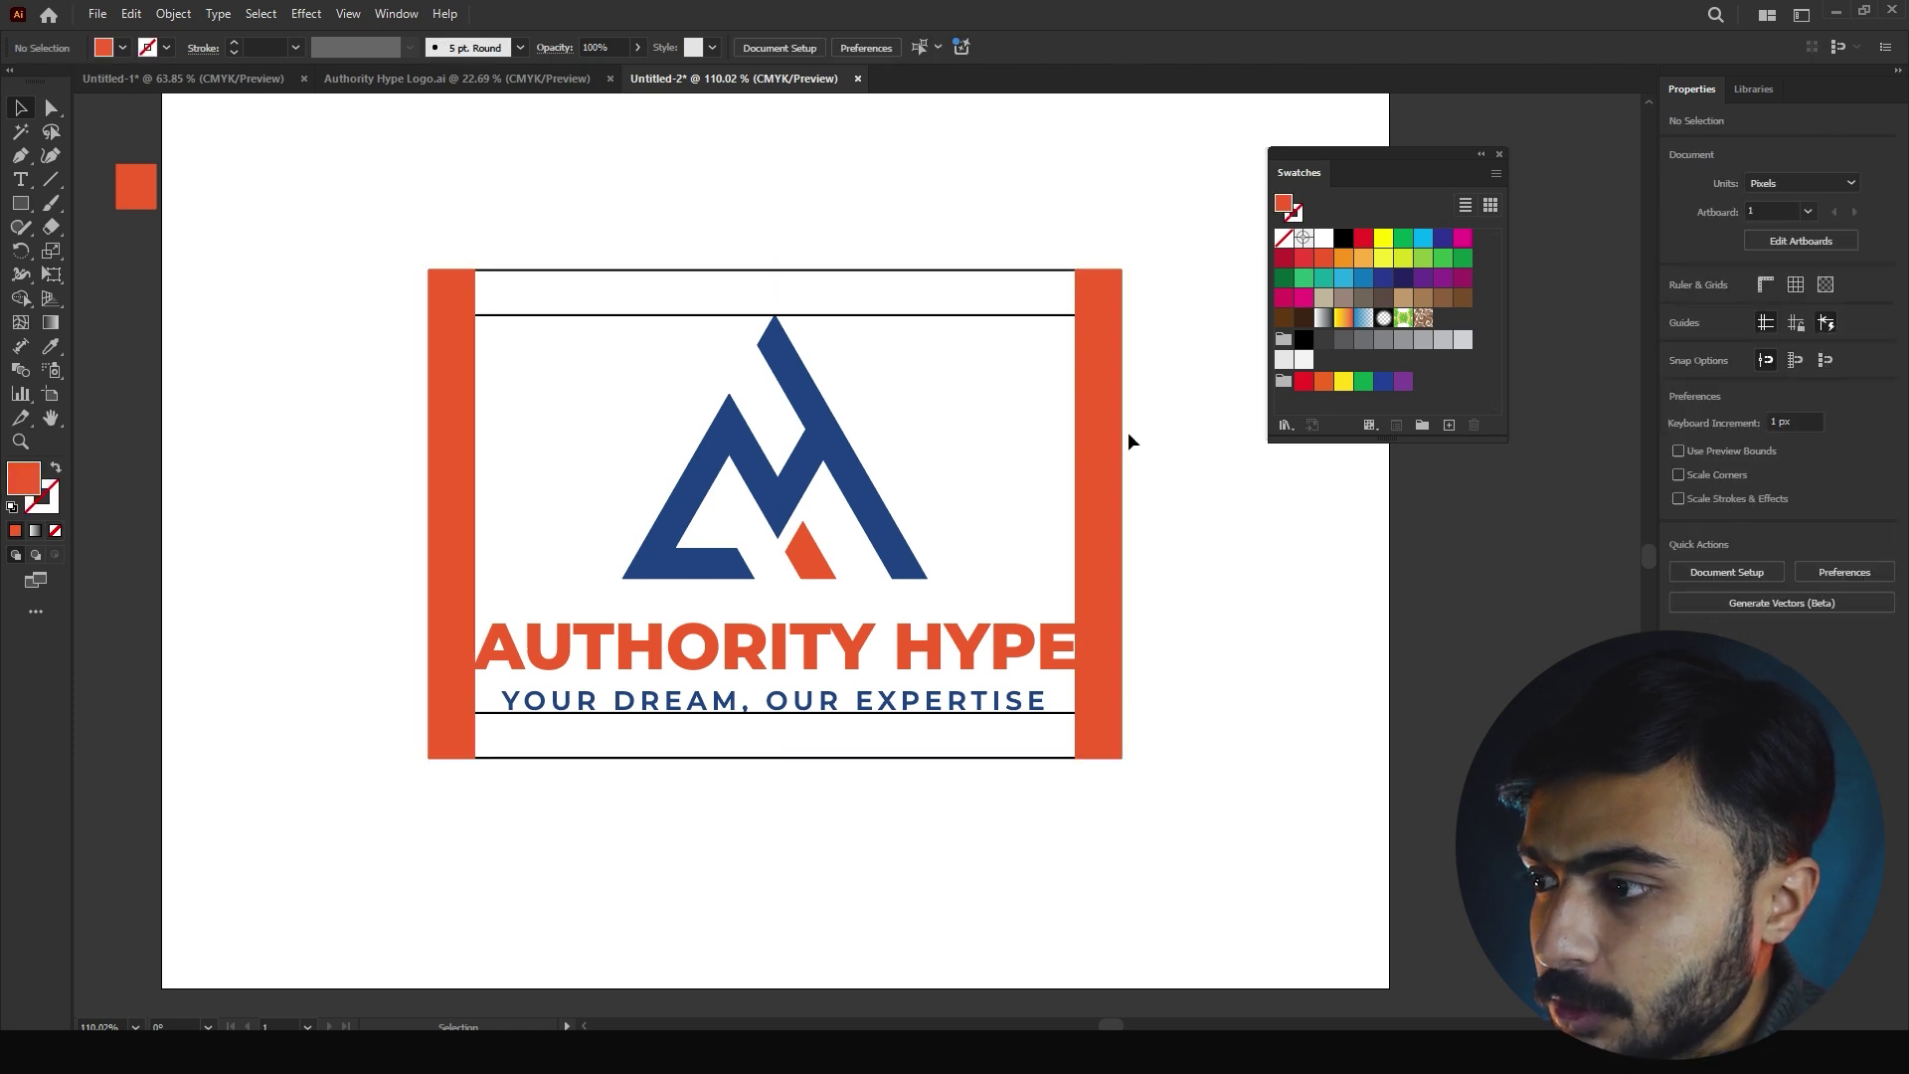
Copy the right orange strip into the top margin rotated to 270°, center it, and align its upper edge with the outer rectangle
{"action": "left_click", "coordinate": [1114, 360]}
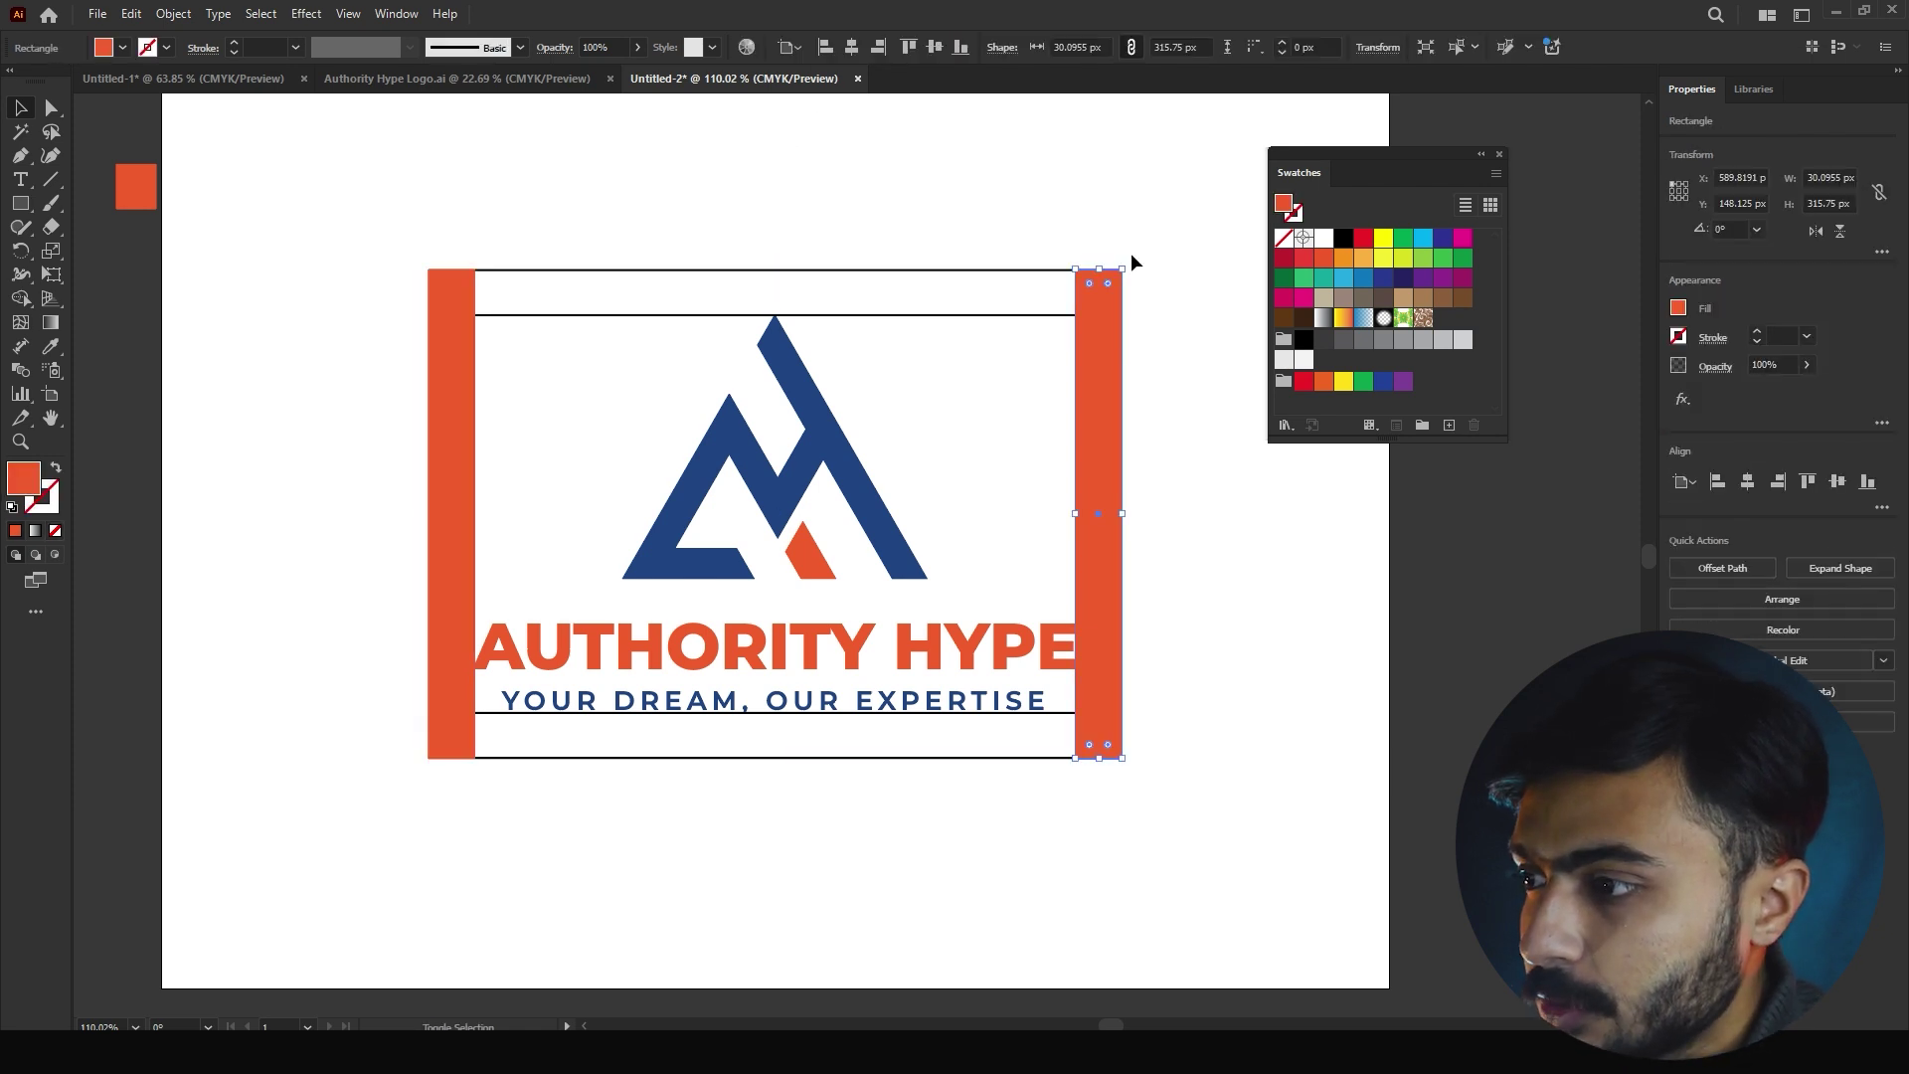
{"action": "left_click_drag", "start_coordinate": [1127, 260], "coordinate": [905, 299]}
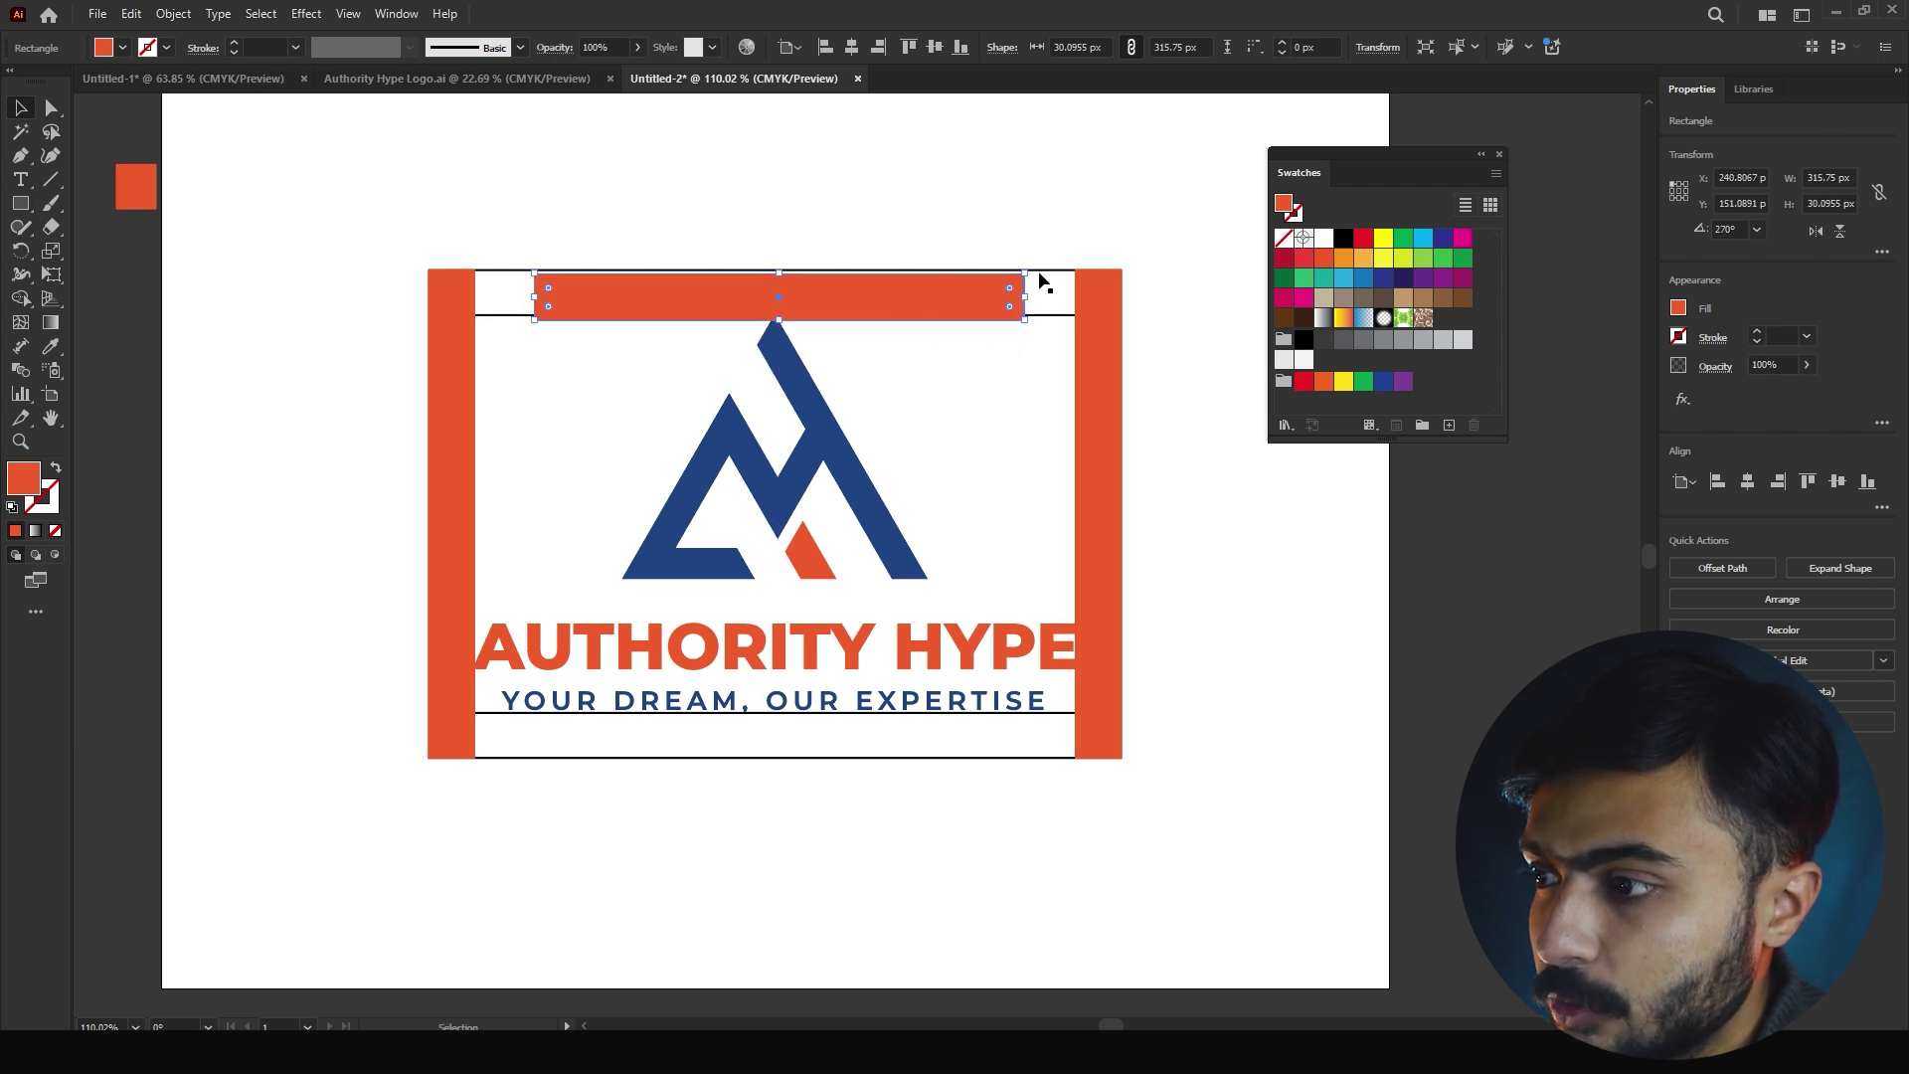
{"action": "left_click", "coordinate": [1042, 275], "text": "shift"}
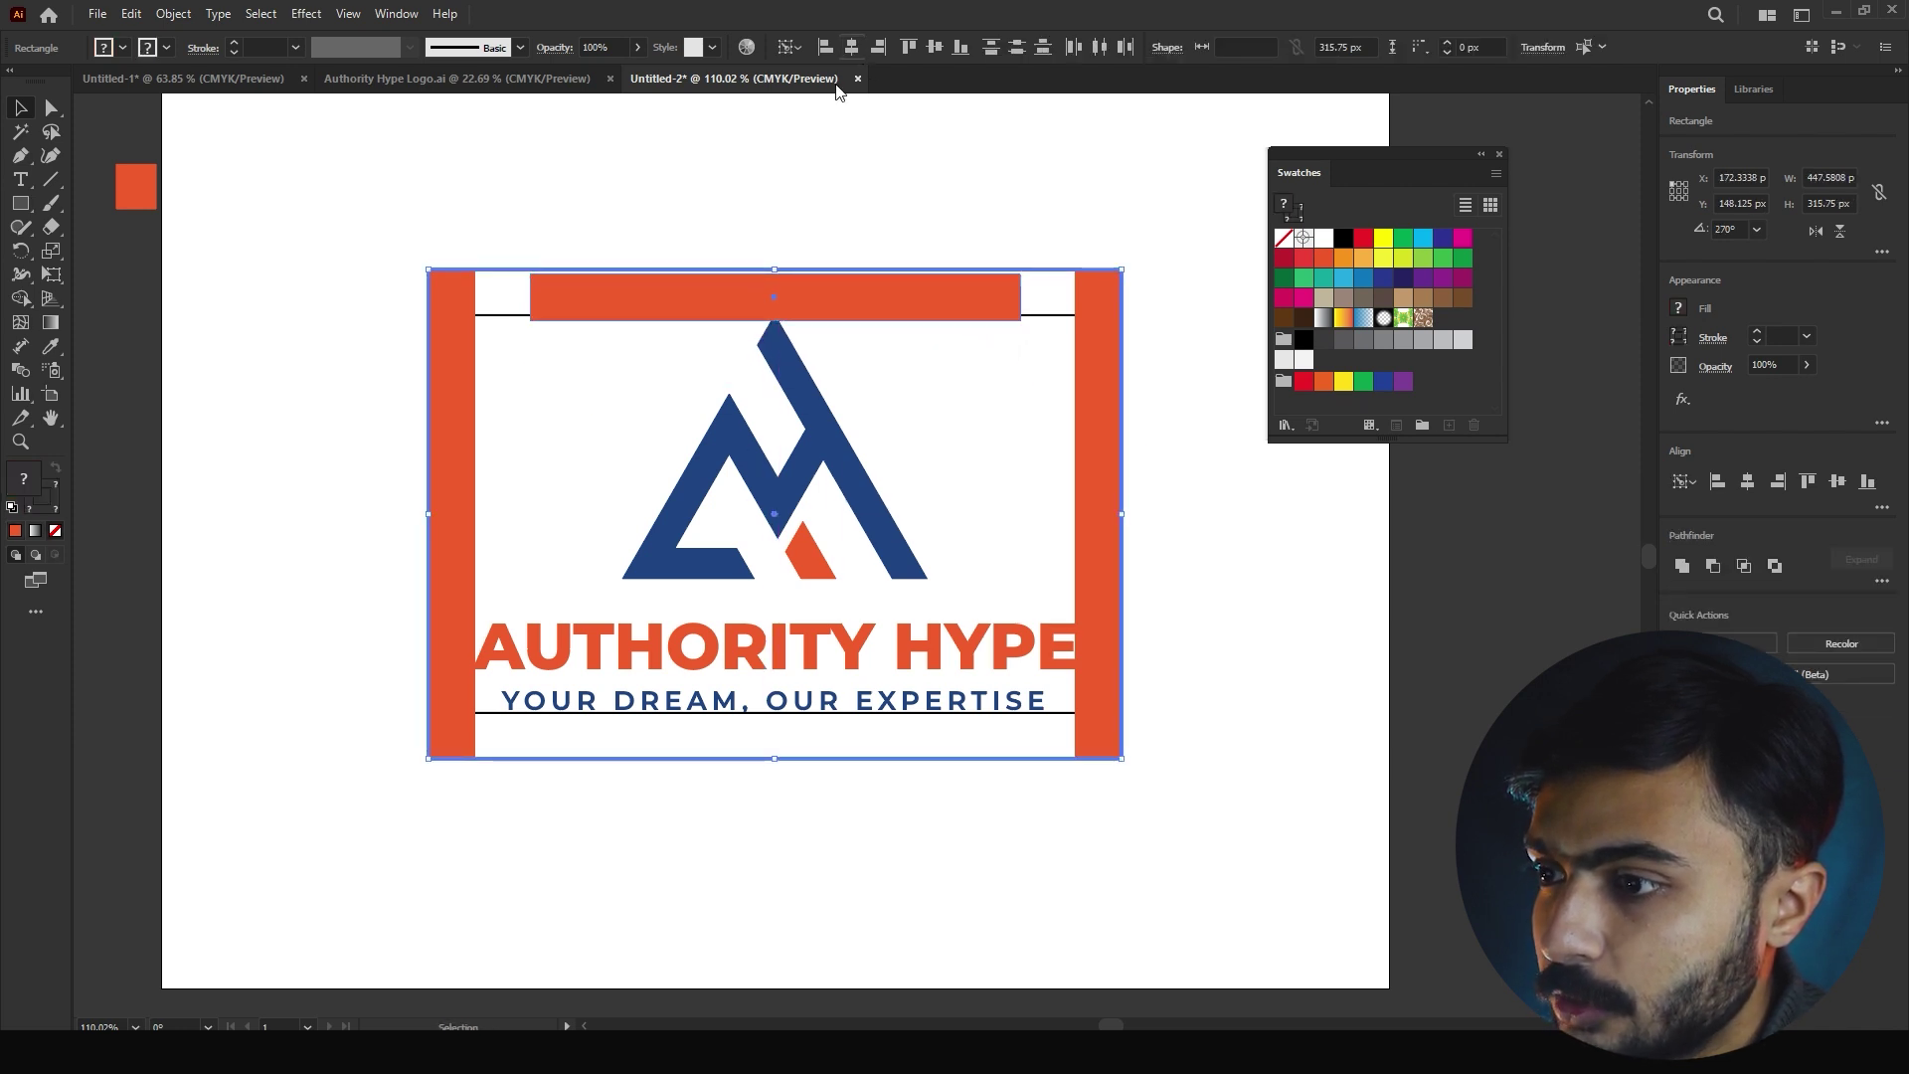
{"action": "left_click", "coordinate": [869, 270]}
{"action": "scroll", "coordinate": [796, 256], "scroll_direction": "up", "scroll_amount": 5}
{"action": "left_click_drag", "start_coordinate": [778, 459], "coordinate": [778, 445]}
{"action": "left_click", "coordinate": [821, 323], "text": "shift"}
{"action": "left_click", "coordinate": [821, 323]}
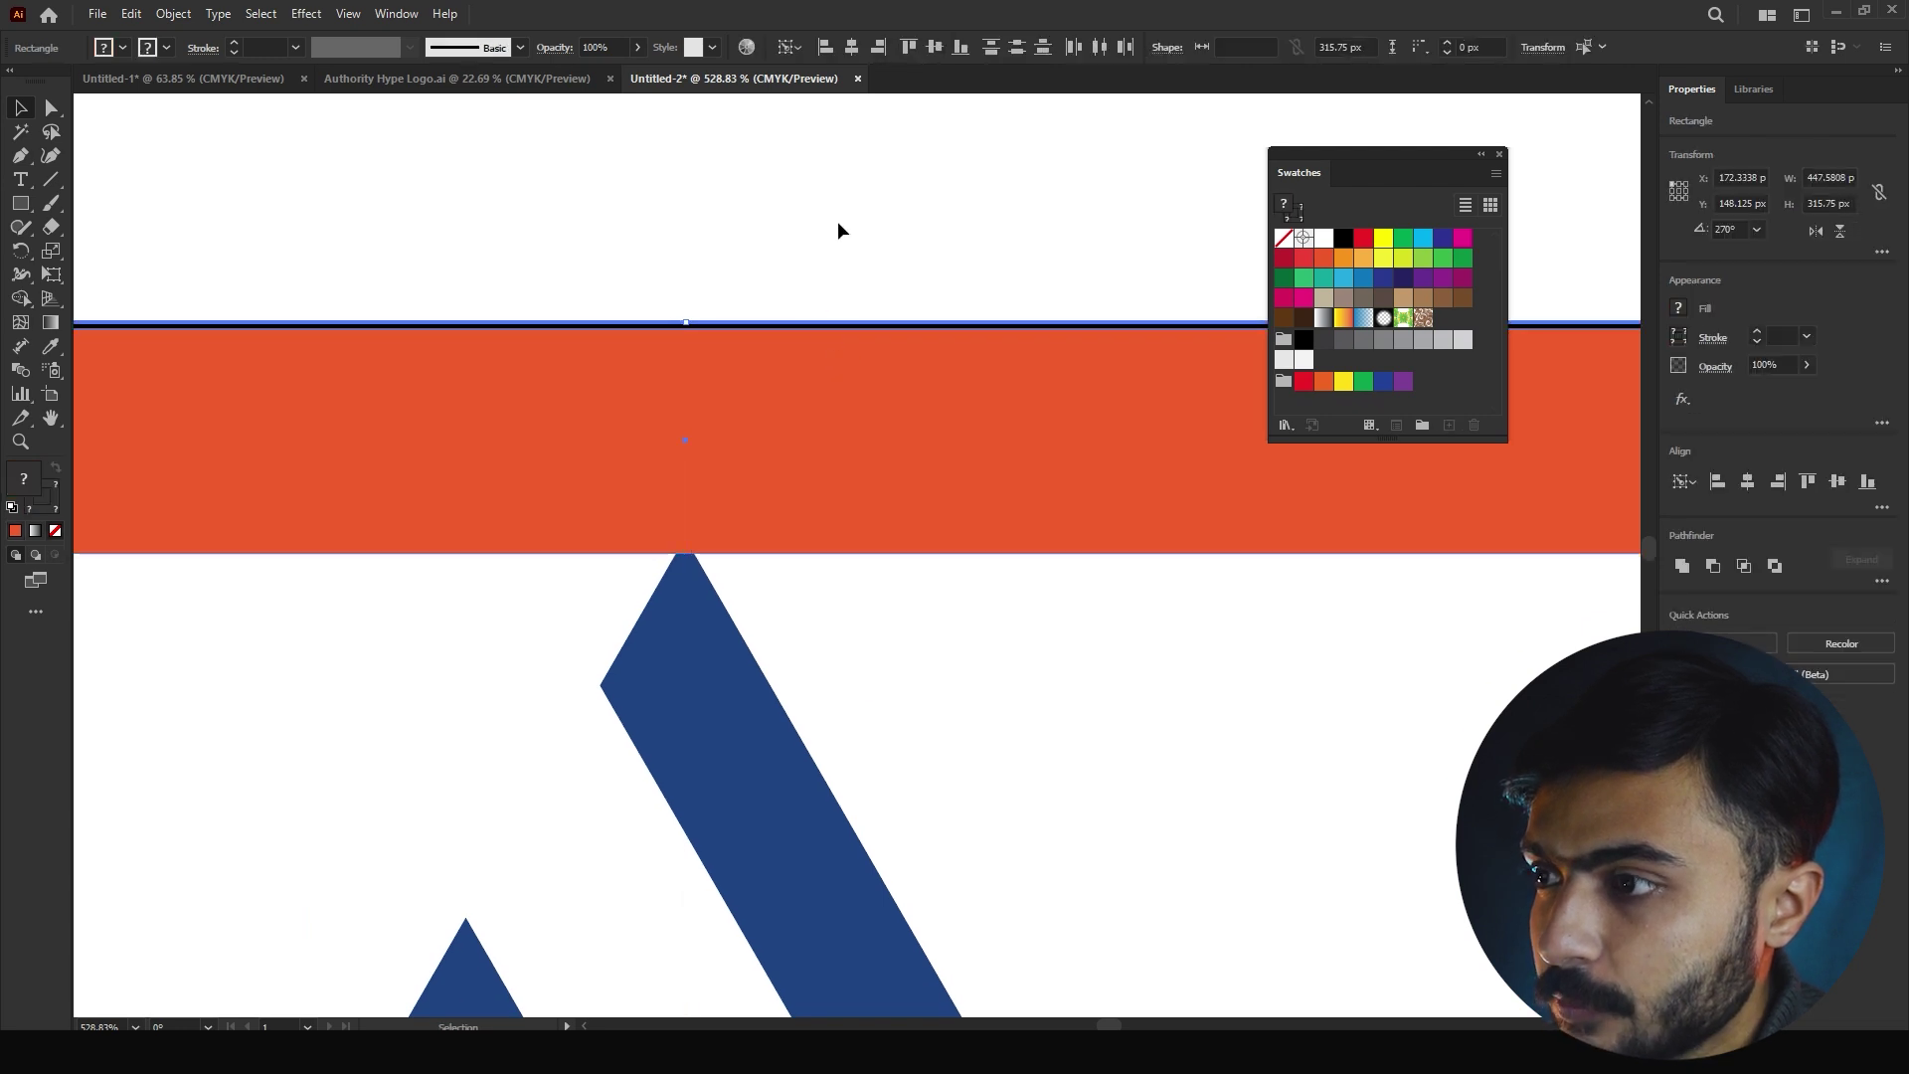
{"action": "left_click", "coordinate": [908, 46]}
{"action": "left_click", "coordinate": [755, 247]}
{"action": "scroll", "coordinate": [785, 299], "scroll_direction": "down", "scroll_amount": 5}
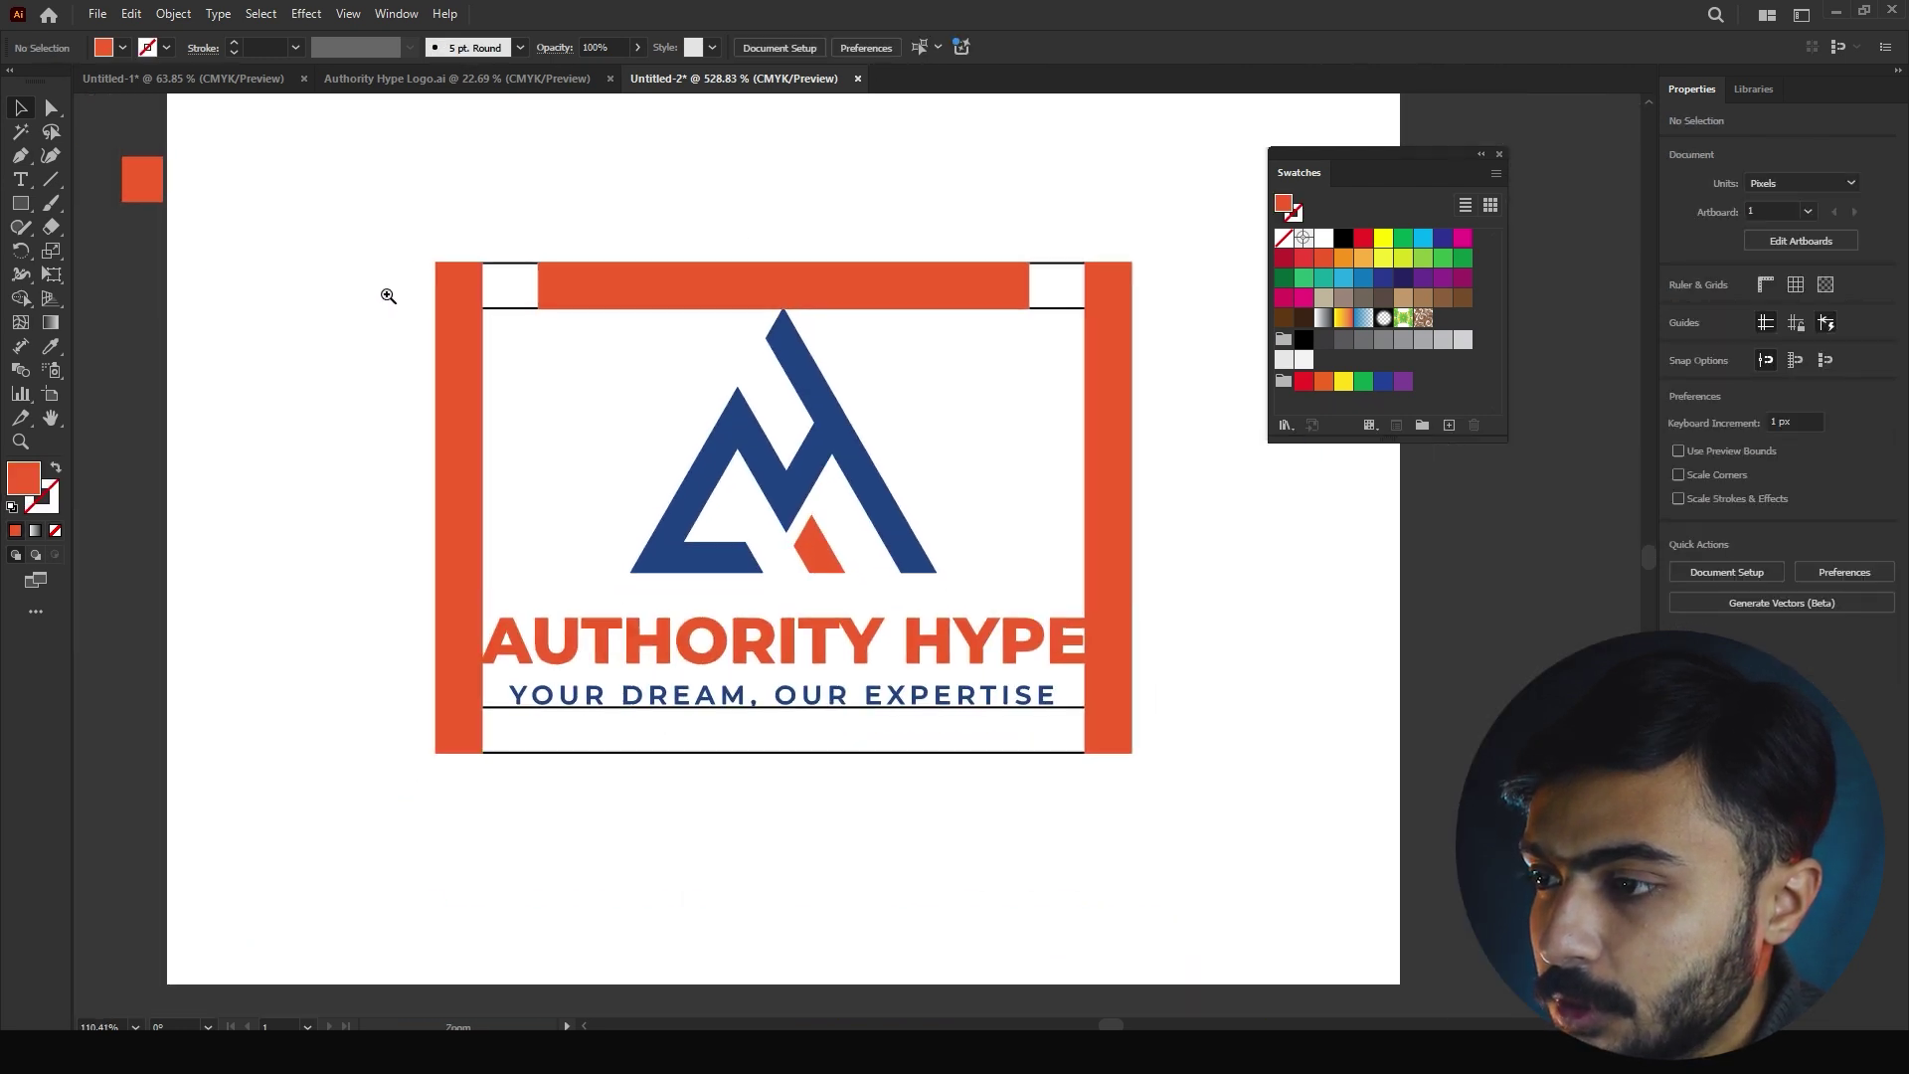
Stretch the top orange strip to the outer rectangle's full width, about 448 px, and copy it into the bottom margin
{"action": "left_click", "coordinate": [777, 288]}
{"action": "left_click_drag", "start_coordinate": [1029, 285], "coordinate": [1132, 285]}
{"action": "left_click_drag", "start_coordinate": [965, 284], "coordinate": [987, 733]}
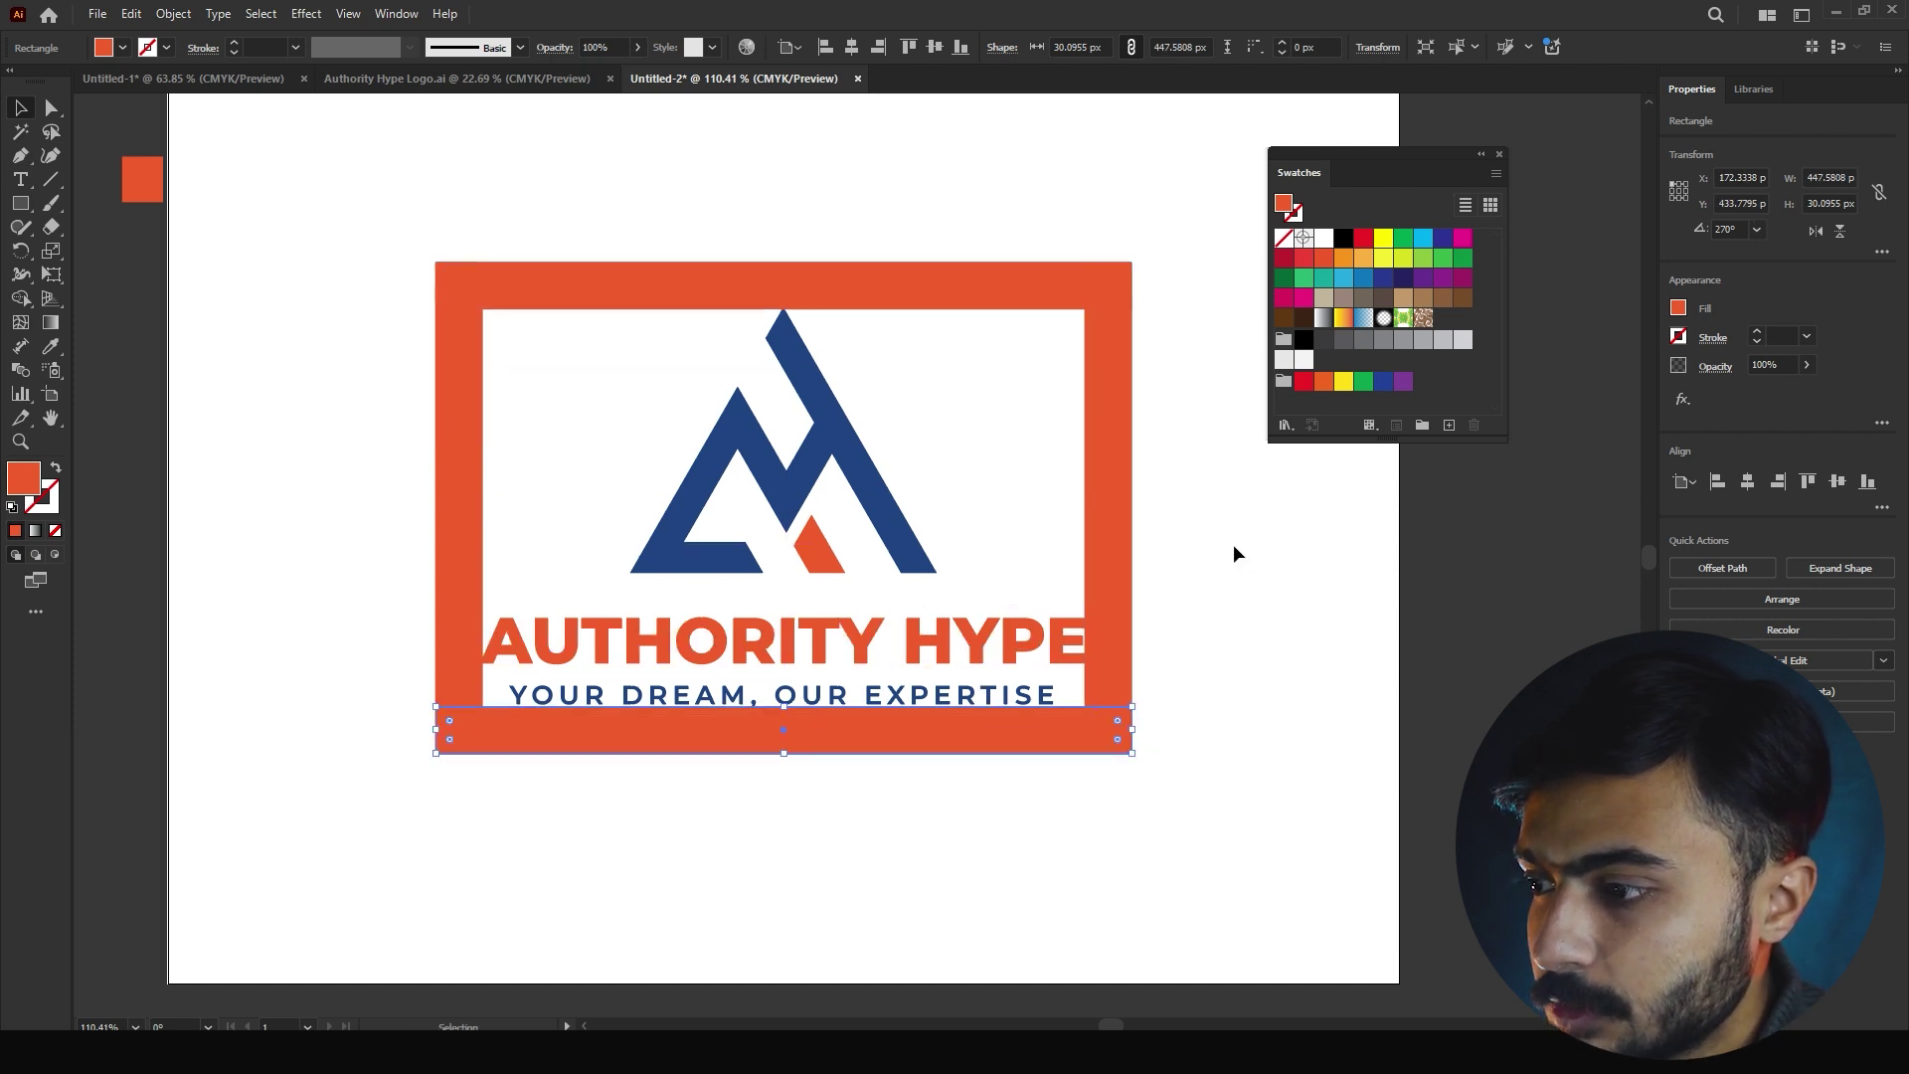
Delete the black inner and outer outline rectangles, keeping the four orange strips
{"action": "left_click_drag", "start_coordinate": [324, 172], "coordinate": [1177, 830]}
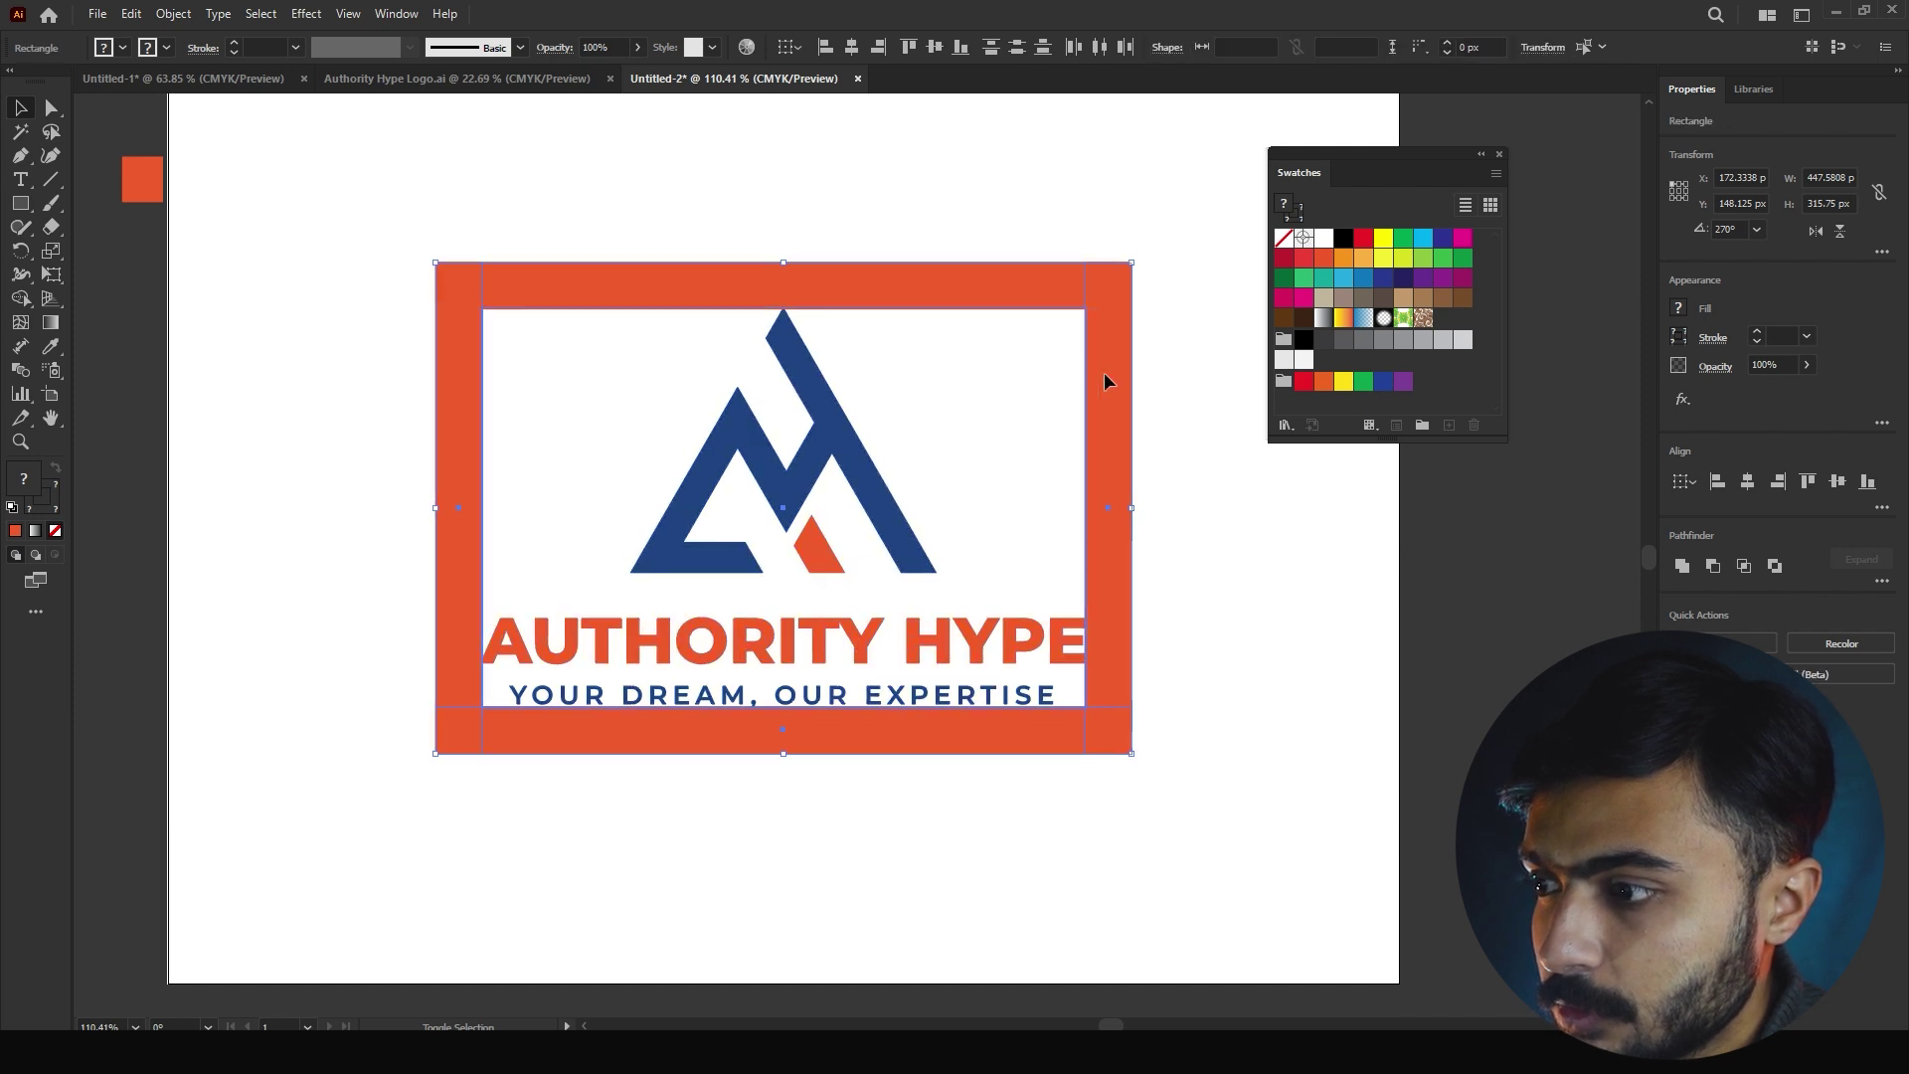
{"action": "left_click", "coordinate": [896, 724], "text": "shift"}
{"action": "left_click", "coordinate": [460, 529], "text": "shift"}
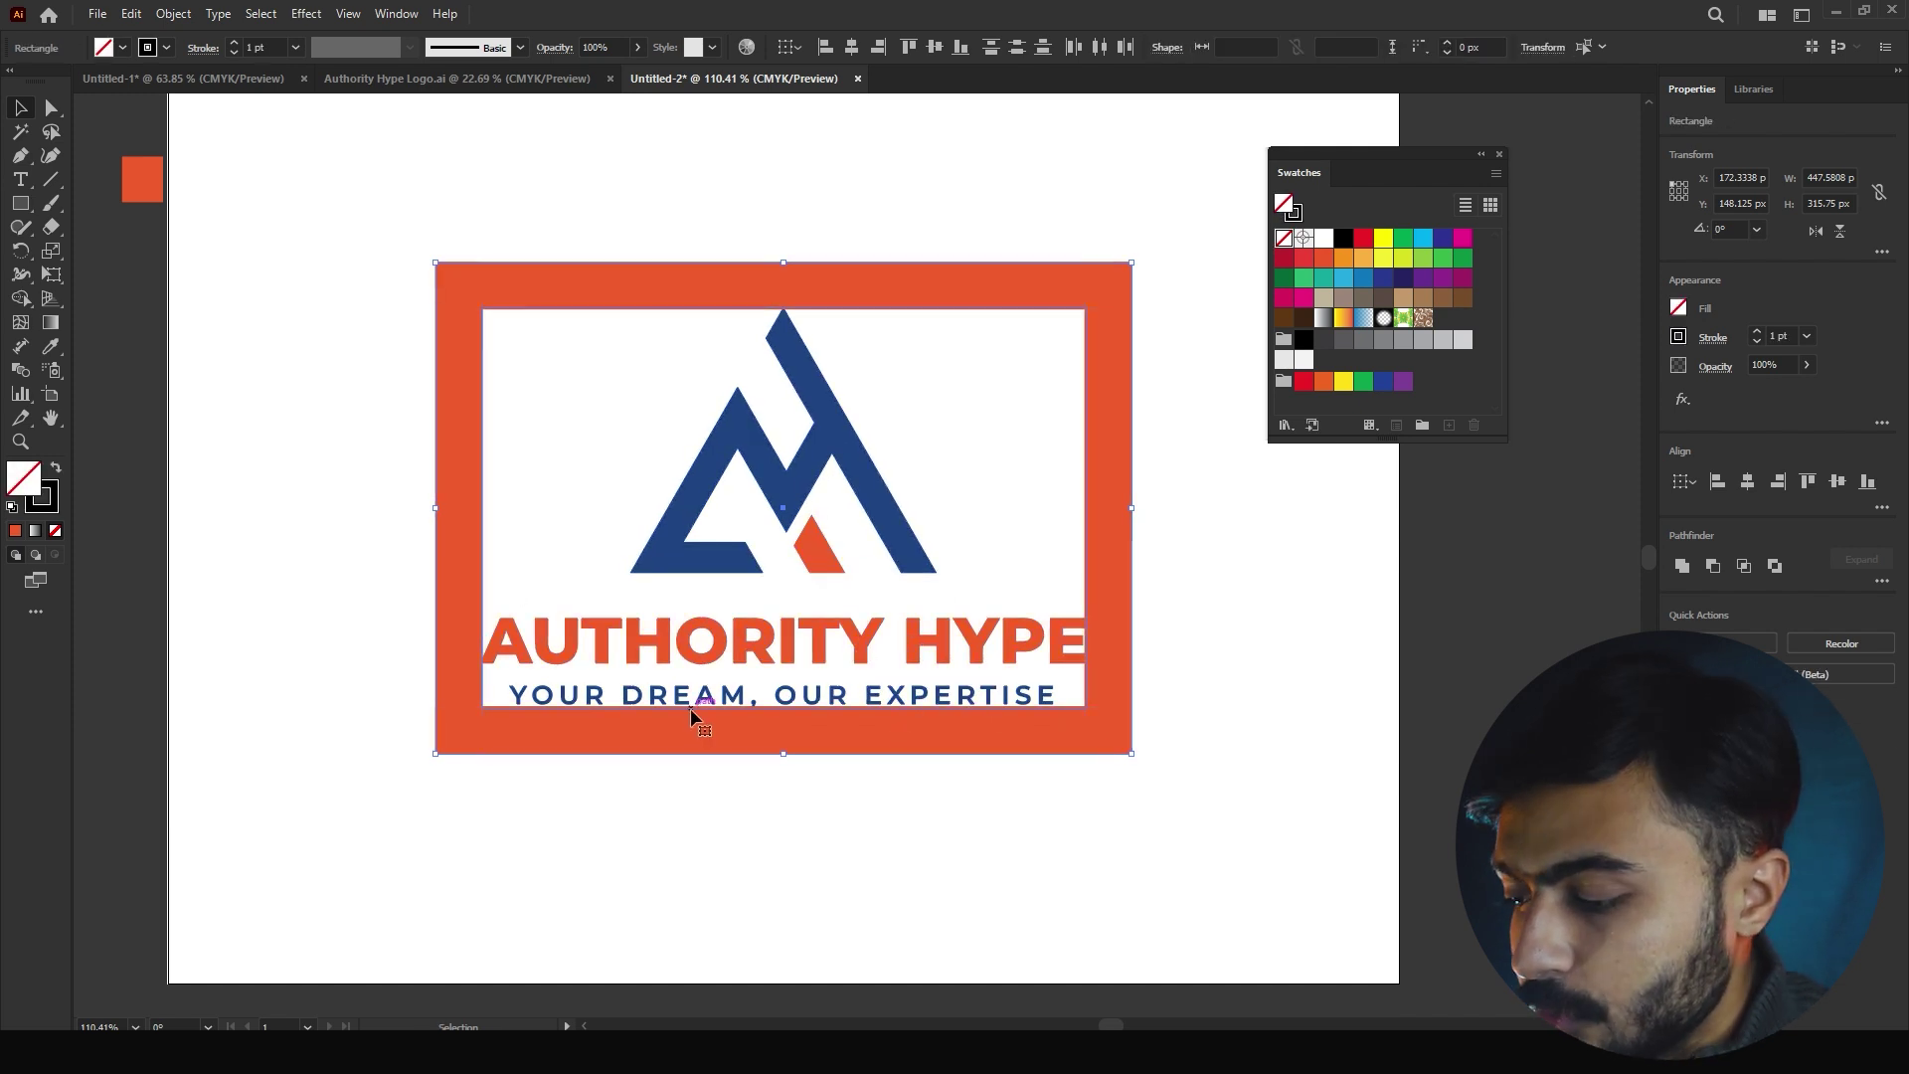
{"action": "key", "text": "Delete"}
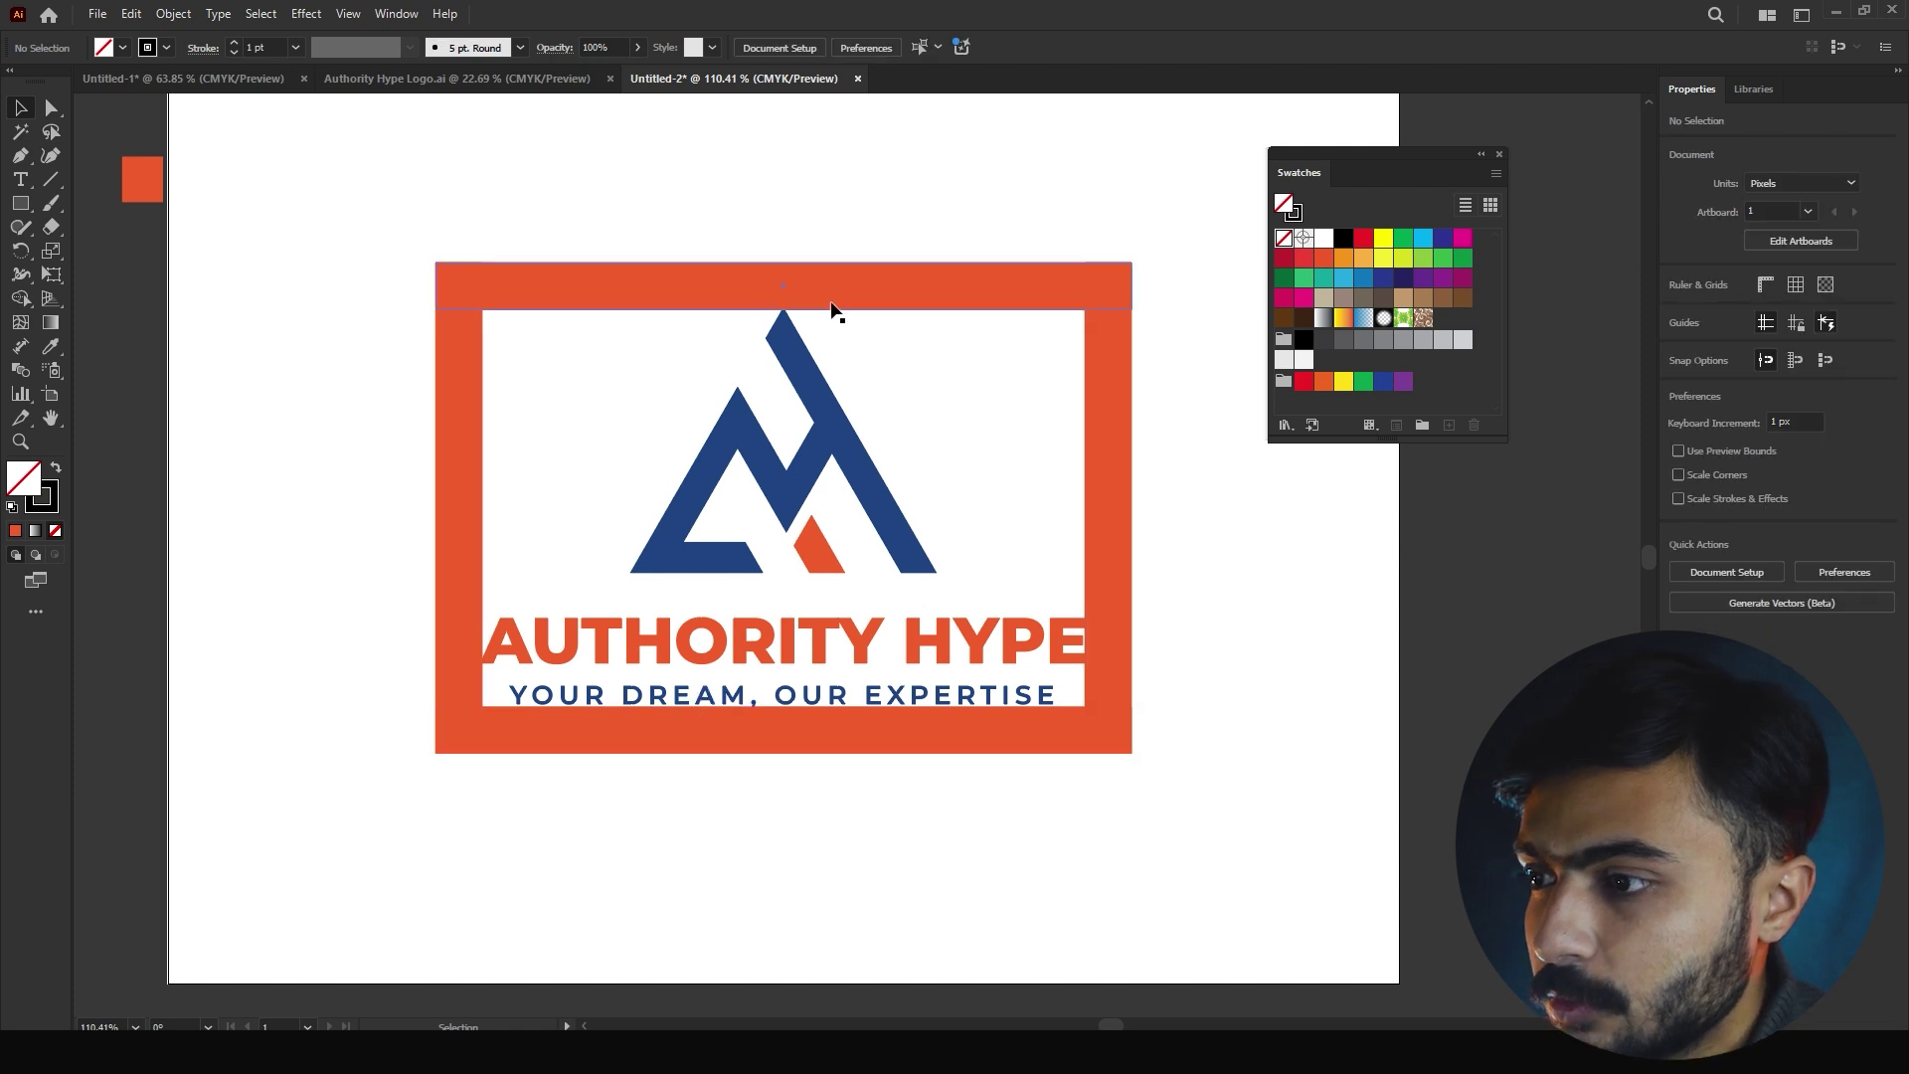
Fill the four border strips with the lightest gray swatch of the gray color group's first row
{"action": "left_click", "coordinate": [832, 303]}
{"action": "left_click", "coordinate": [1125, 442], "text": "shift"}
{"action": "left_click", "coordinate": [981, 748], "text": "shift"}
{"action": "left_click", "coordinate": [449, 455], "text": "shift"}
{"action": "left_click", "coordinate": [1349, 341]}
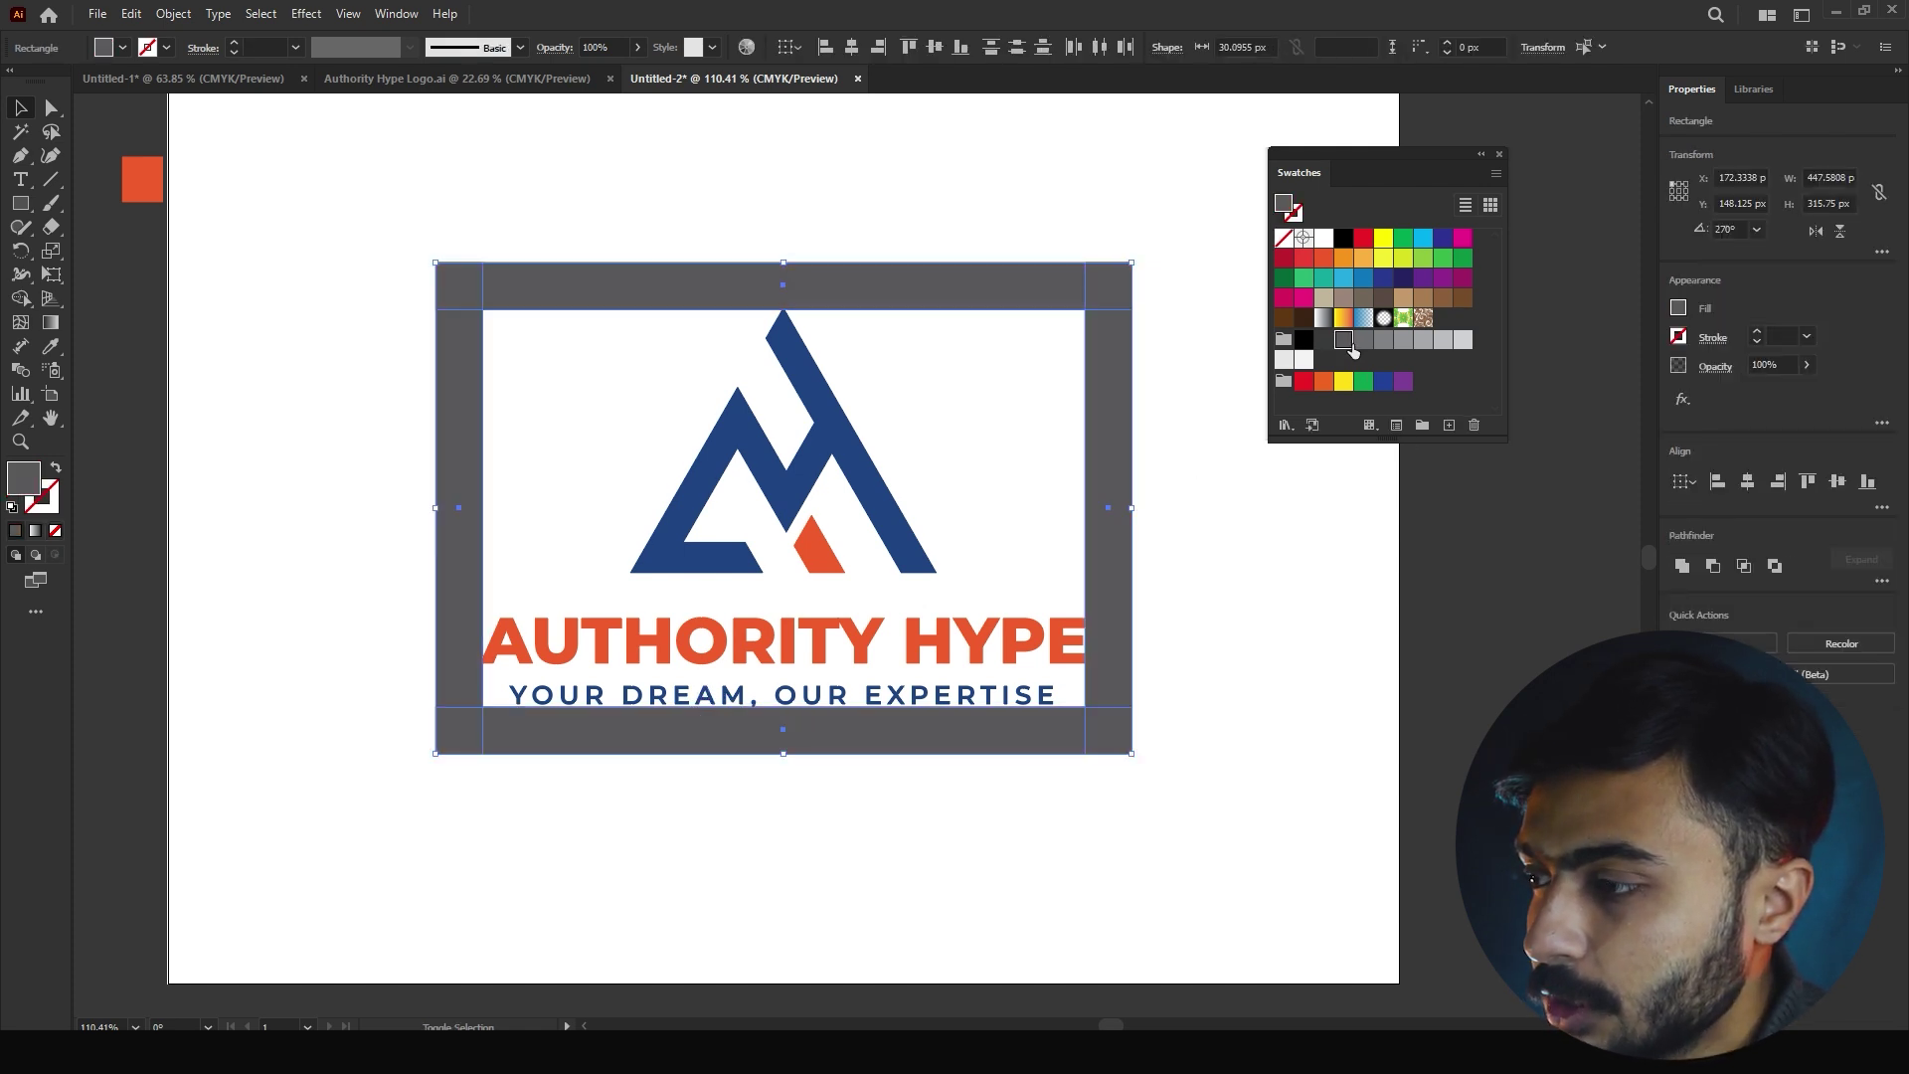
{"action": "left_click", "coordinate": [1463, 341]}
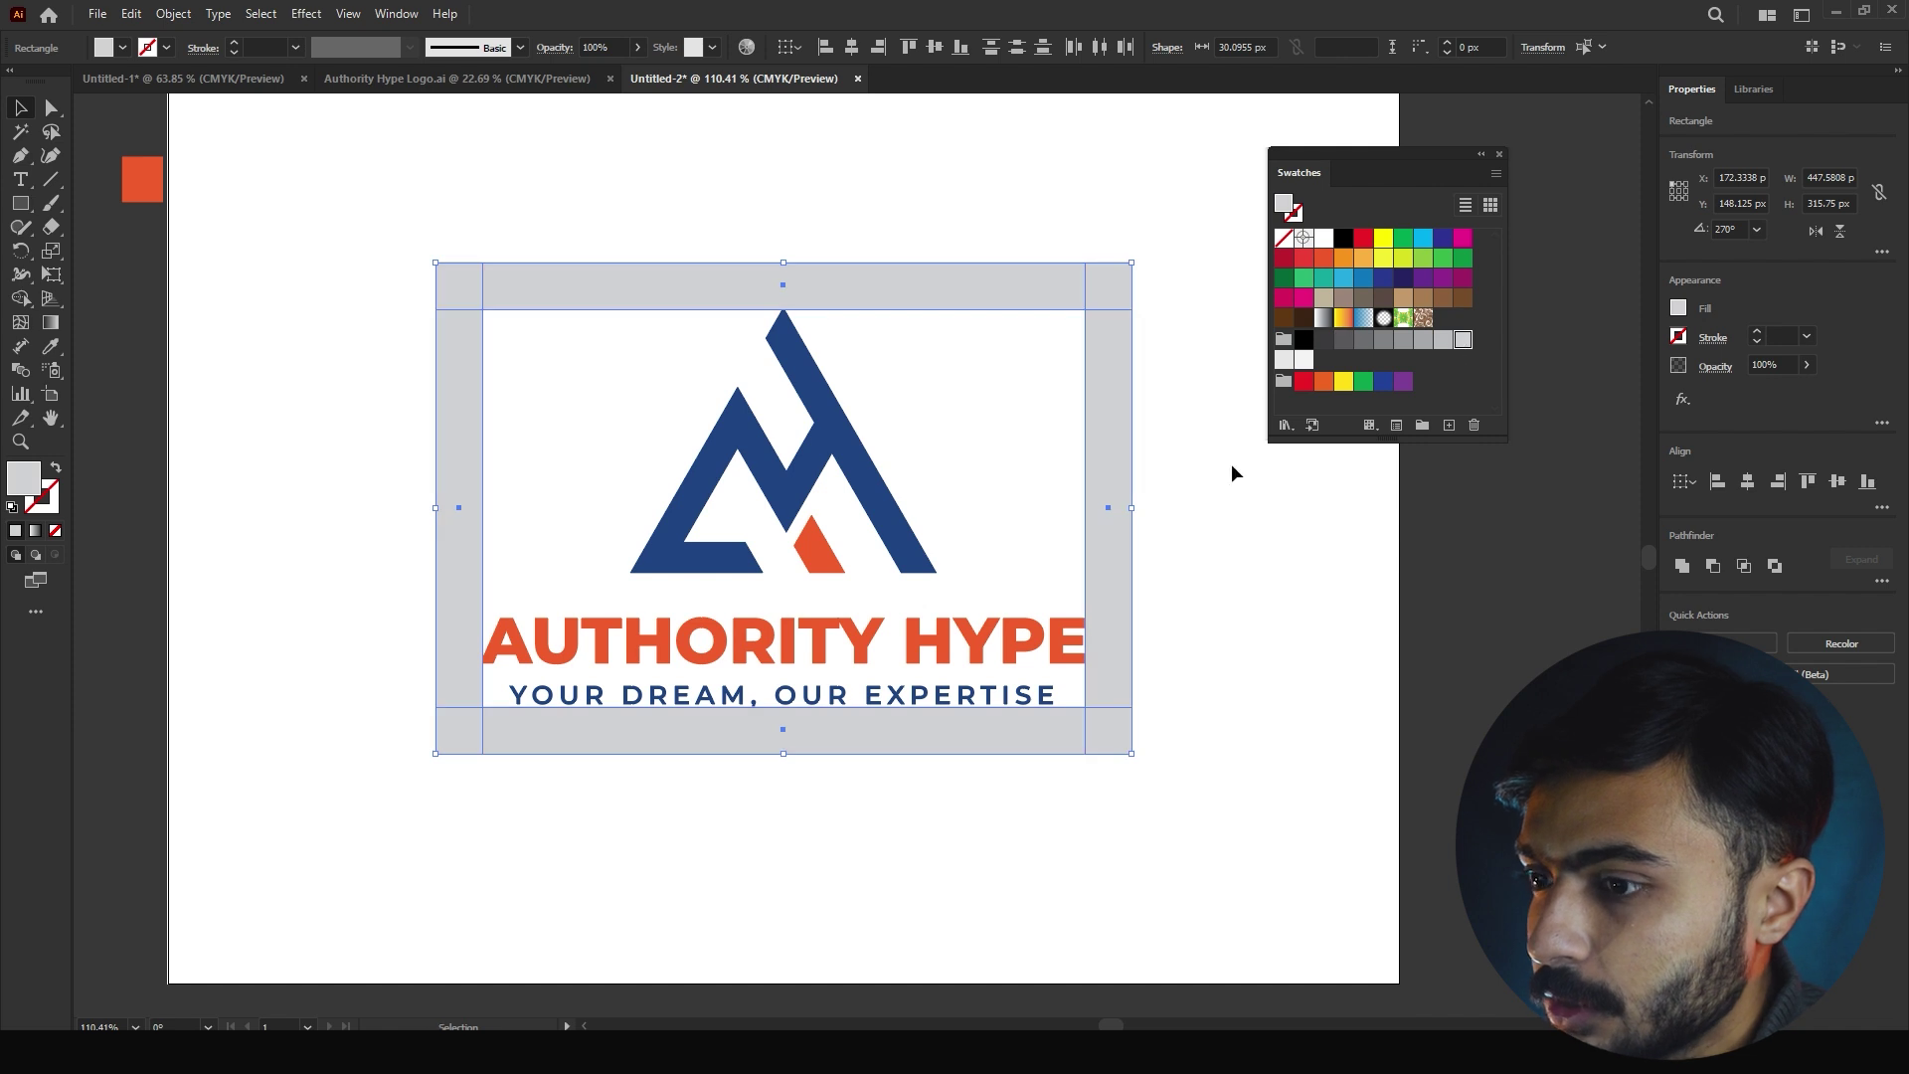
{"action": "left_click", "coordinate": [1230, 539]}
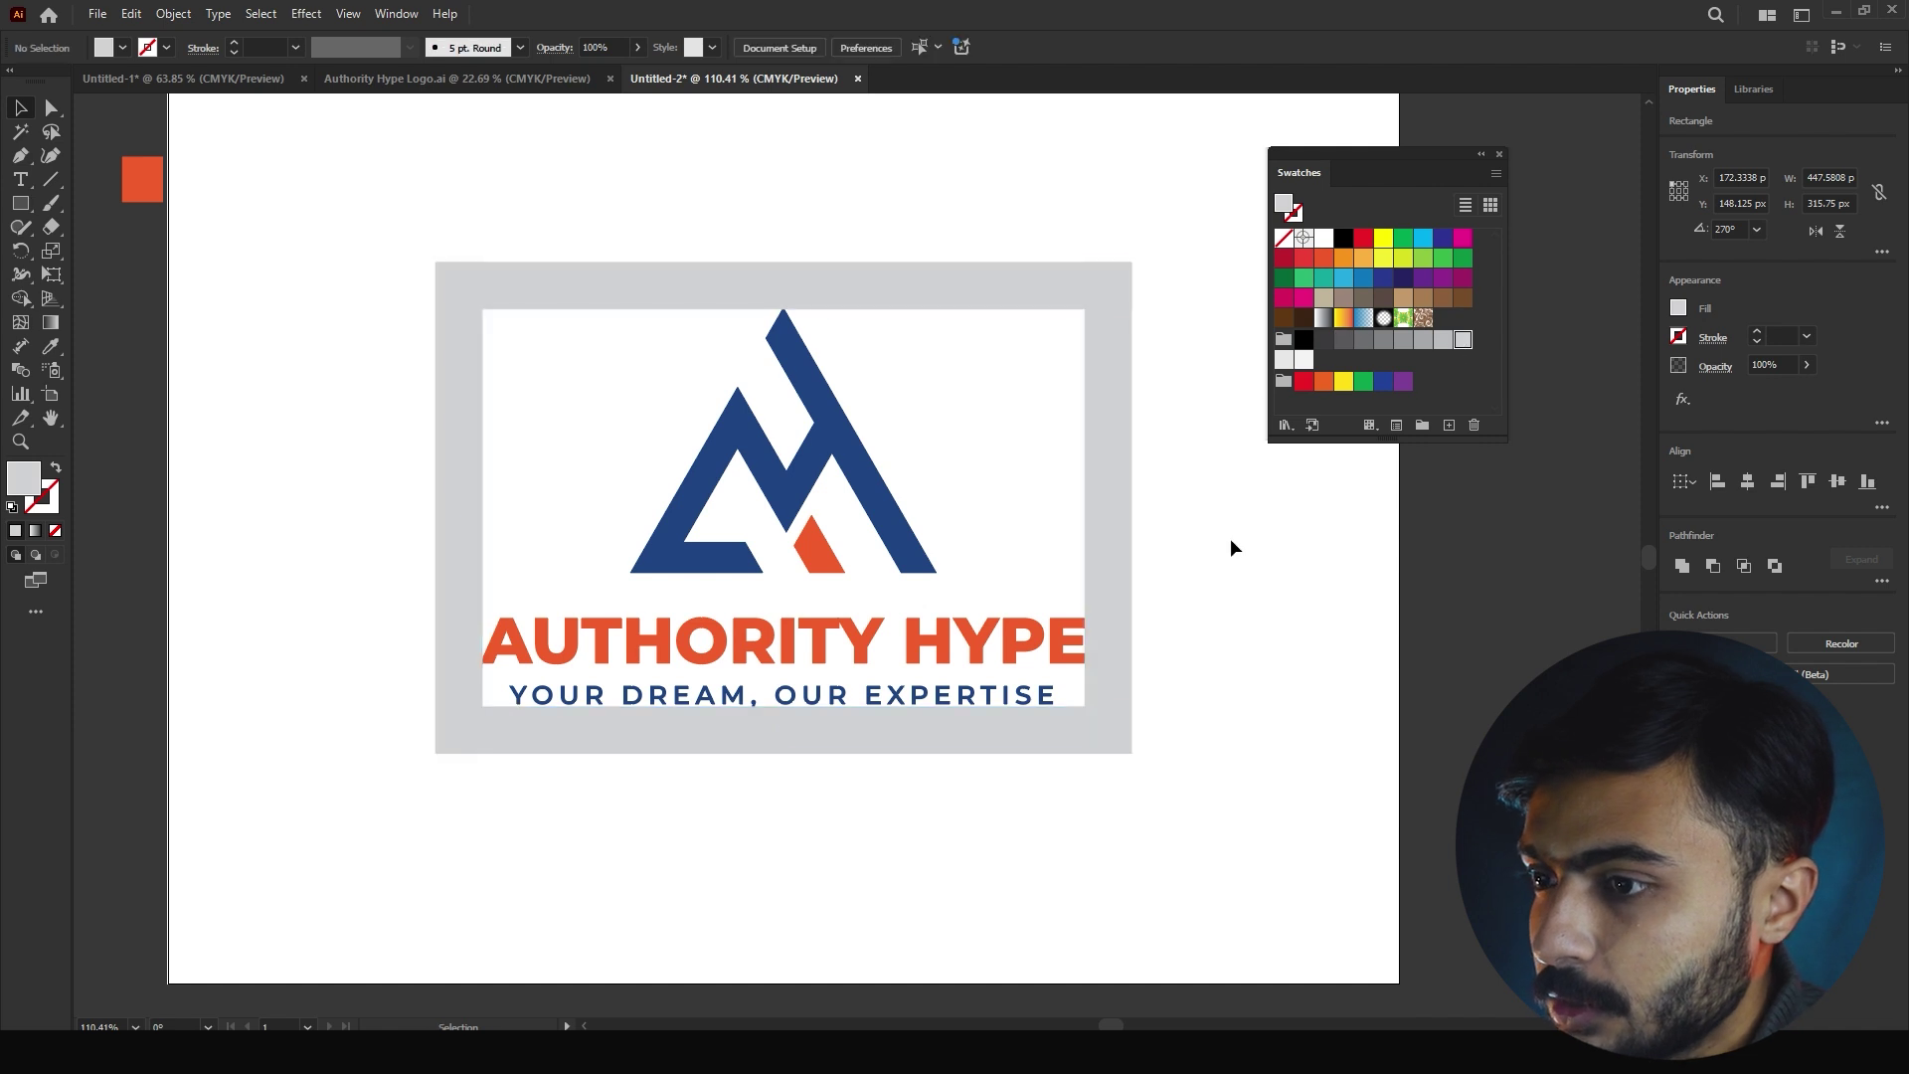
Select all four border strips without the logo and fill them with the next darker gray swatch
{"action": "left_click", "coordinate": [459, 401]}
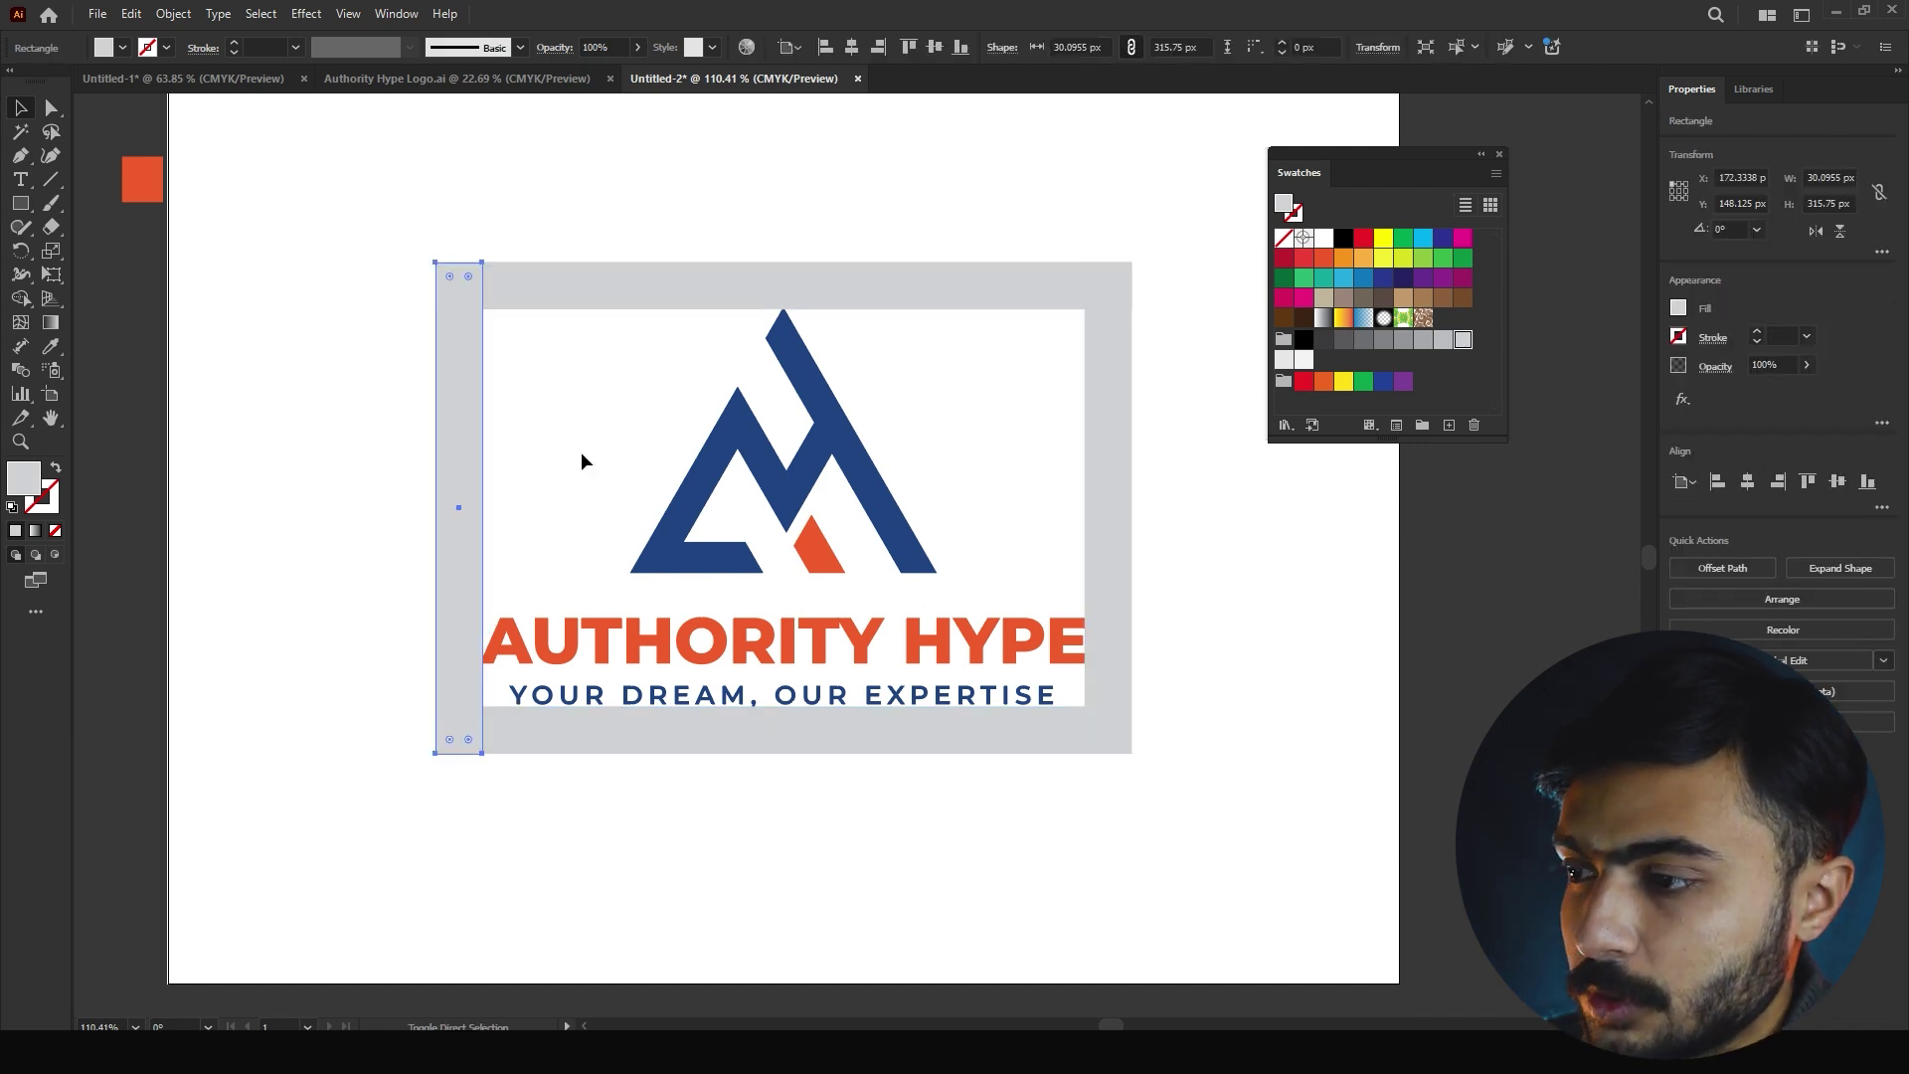
{"action": "left_click_drag", "start_coordinate": [405, 236], "coordinate": [1196, 884]}
{"action": "left_click", "coordinate": [887, 700], "text": "shift"}
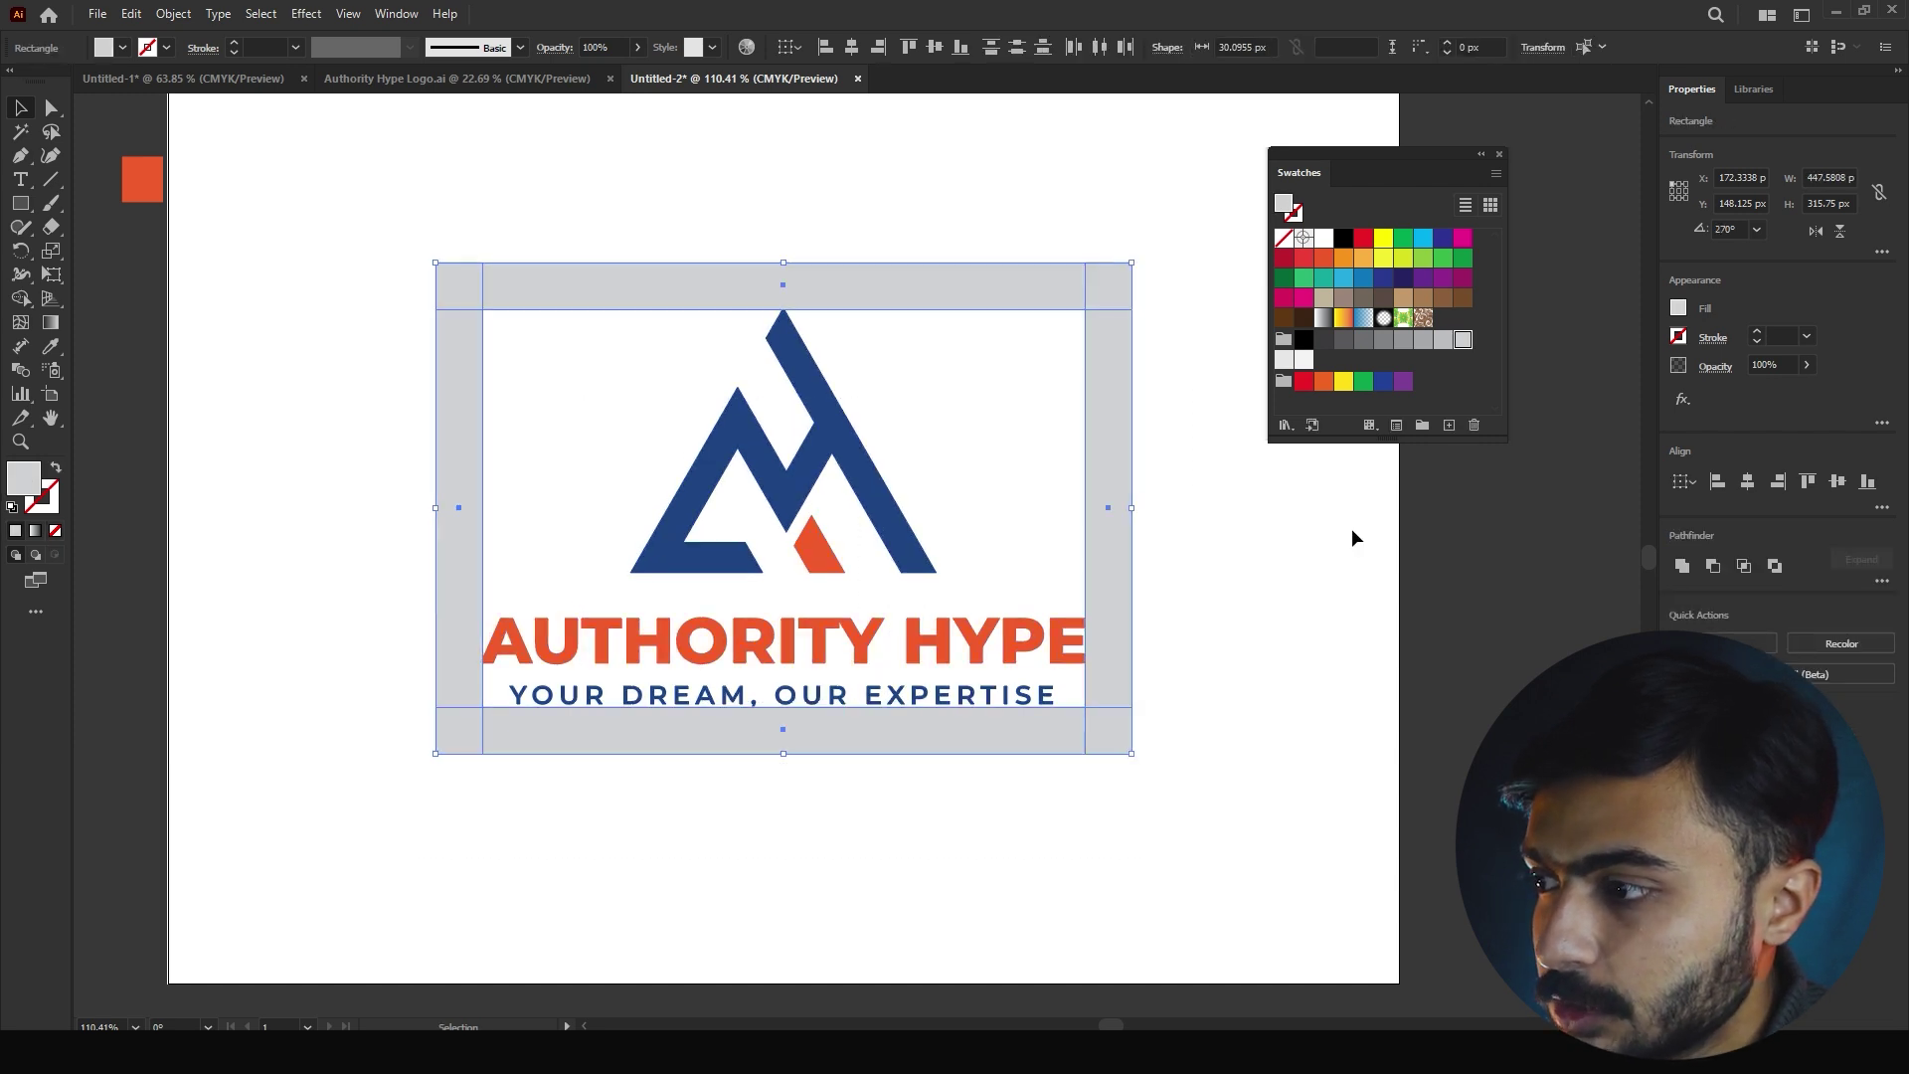
{"action": "left_click", "coordinate": [1442, 342]}
{"action": "left_click", "coordinate": [1298, 557]}
{"action": "left_click_drag", "start_coordinate": [677, 466], "coordinate": [589, 507]}
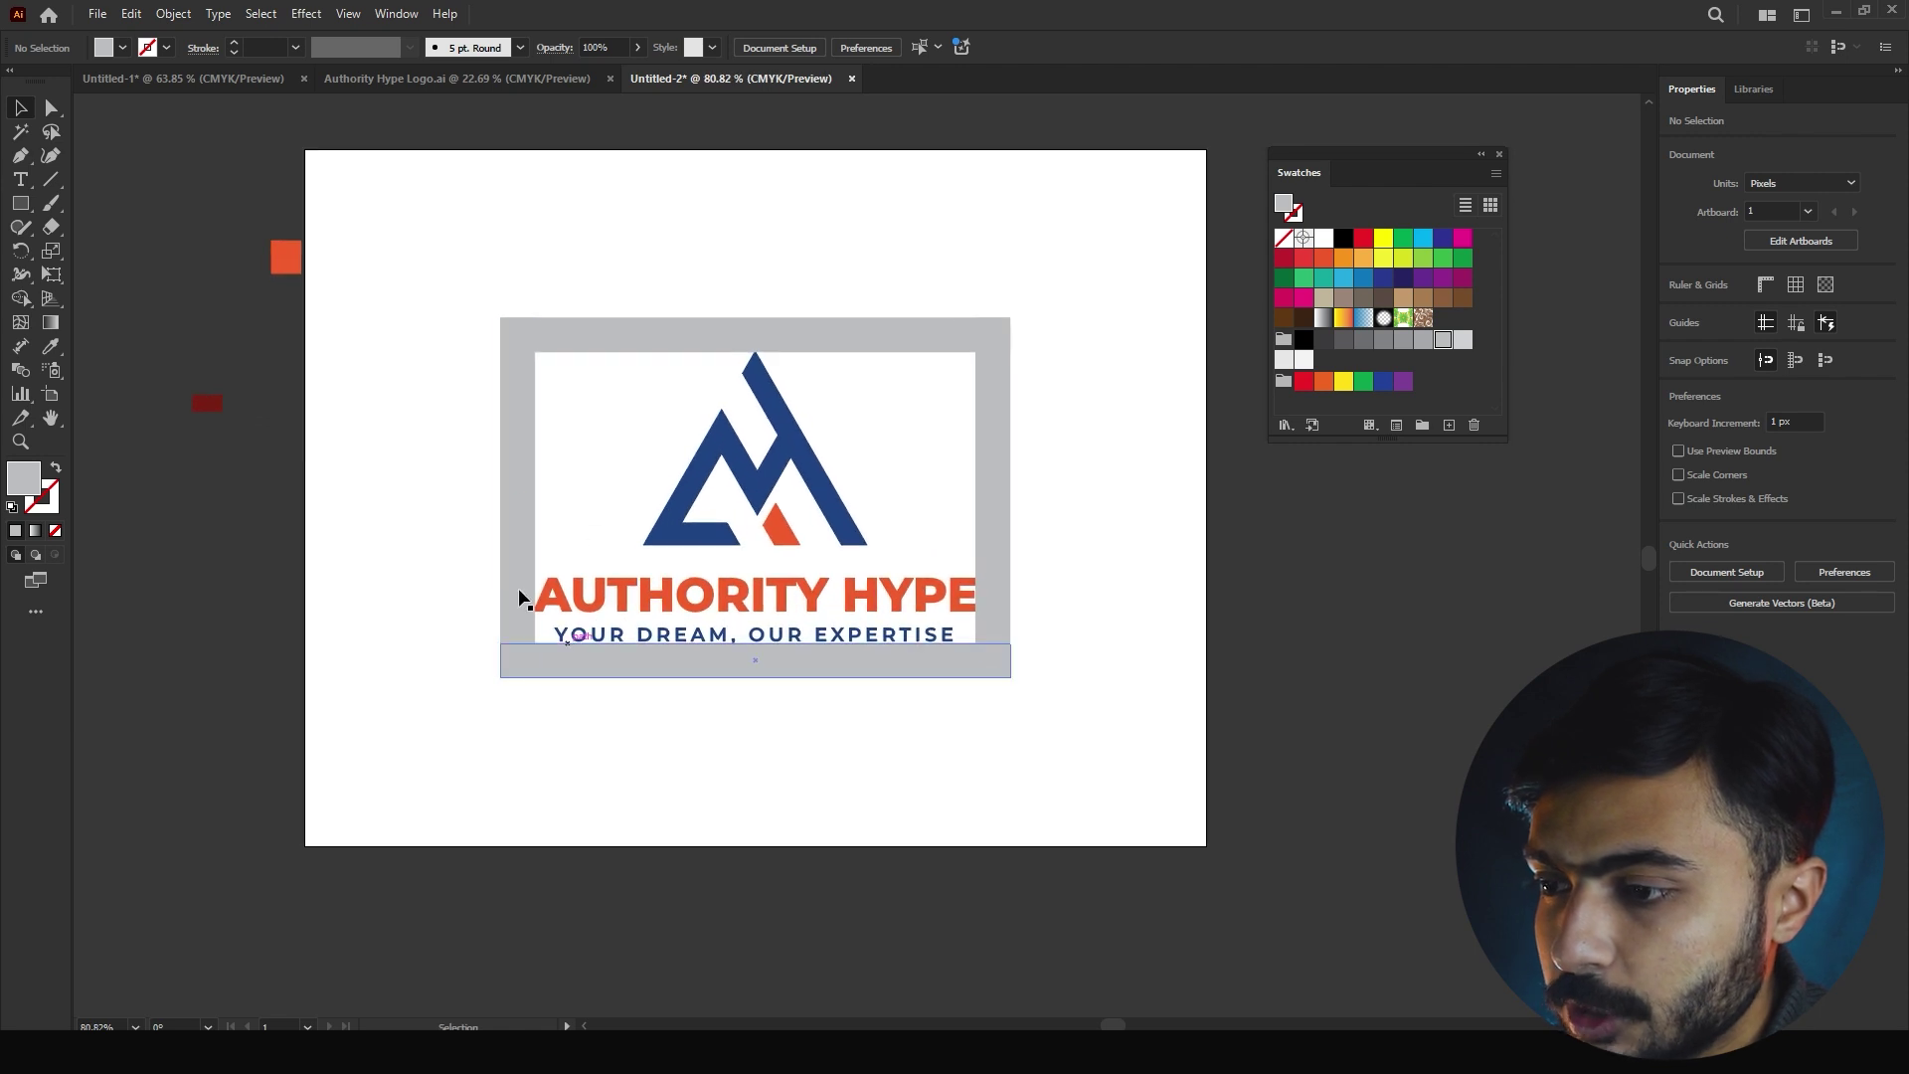
{"action": "left_click_drag", "start_coordinate": [767, 605], "coordinate": [537, 498]}
{"action": "key", "text": "ctrl+z"}
{"action": "left_click", "coordinate": [801, 718]}
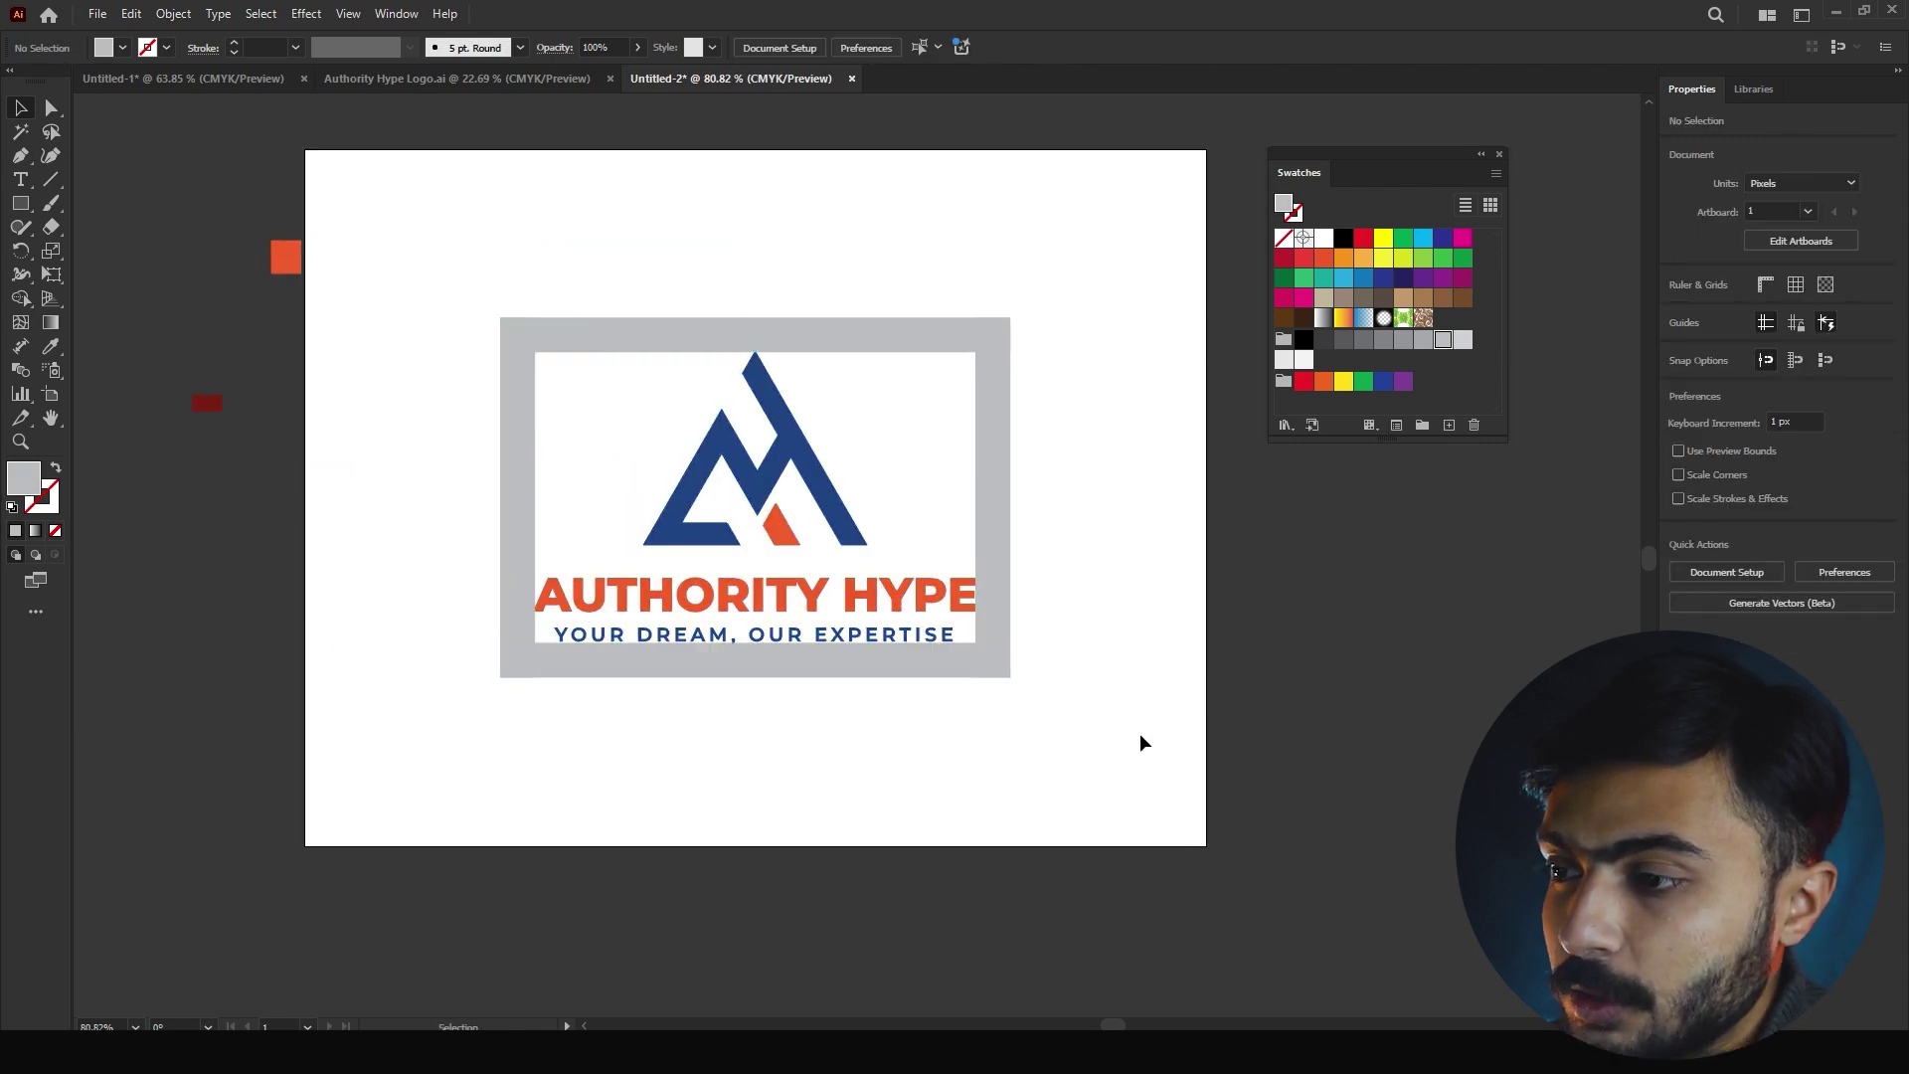